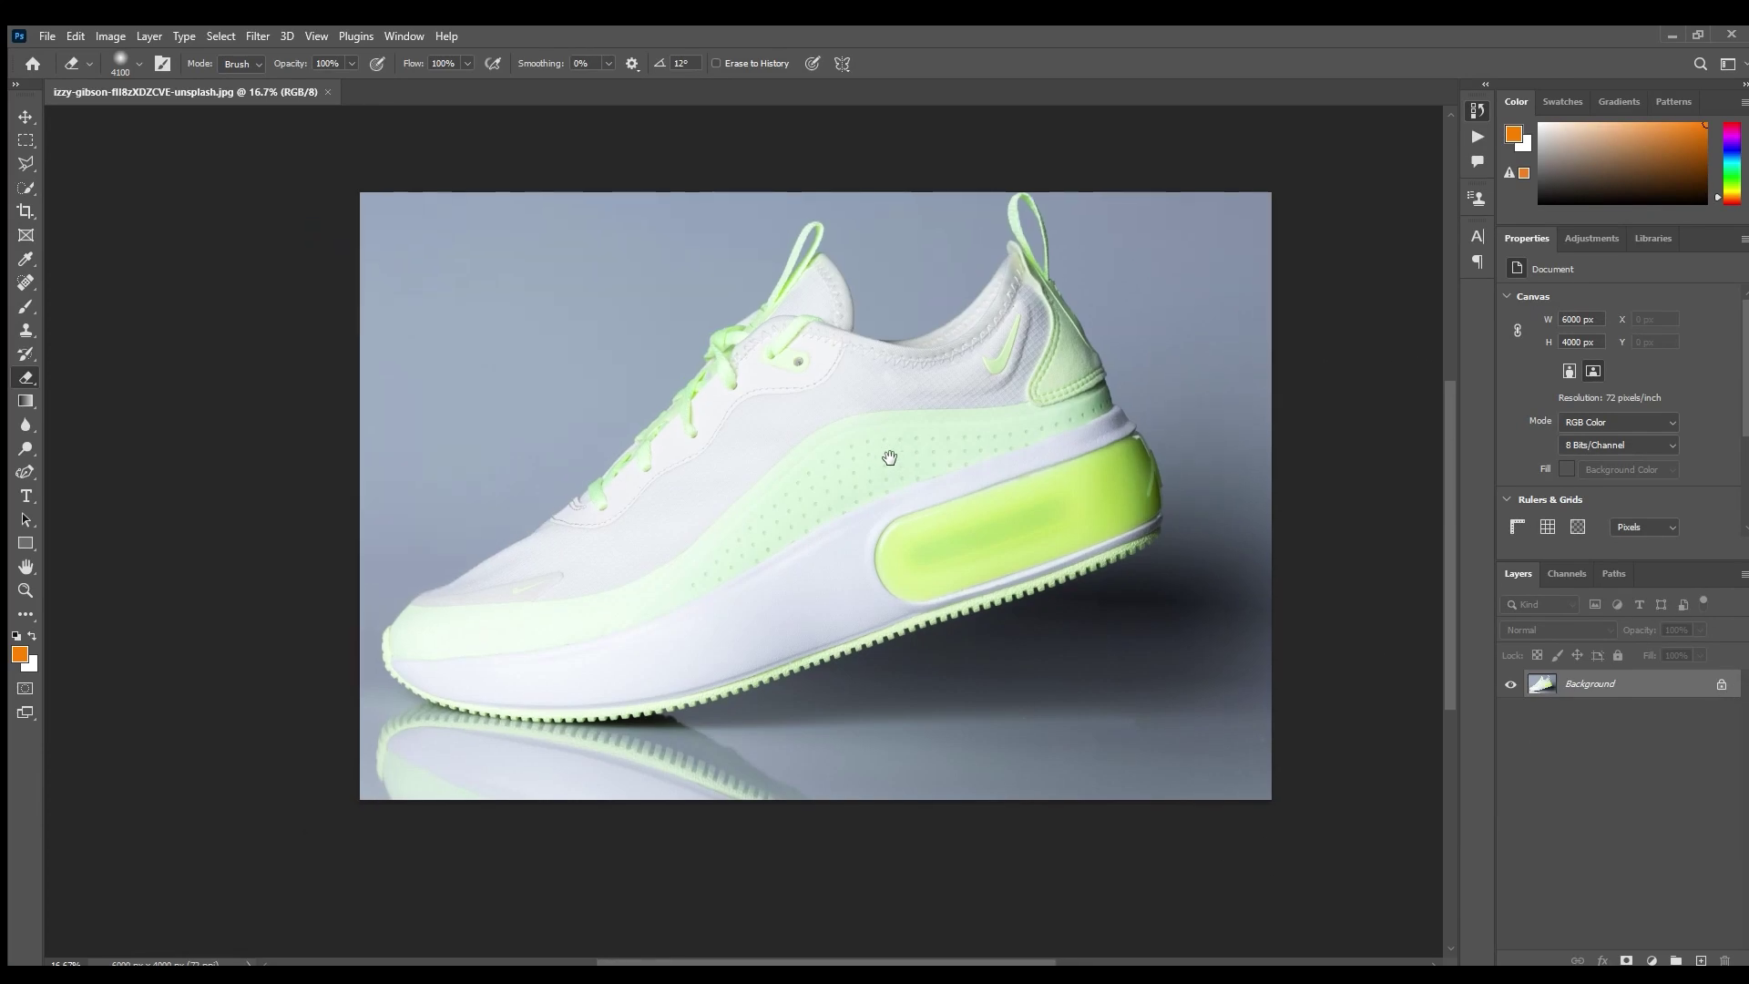
- Pan and zoom in on the sneaker photo, briefly toggling the eyedropper and eraser
{"action": "left_click_drag", "start_coordinate": [991, 475], "coordinate": [1054, 474]}
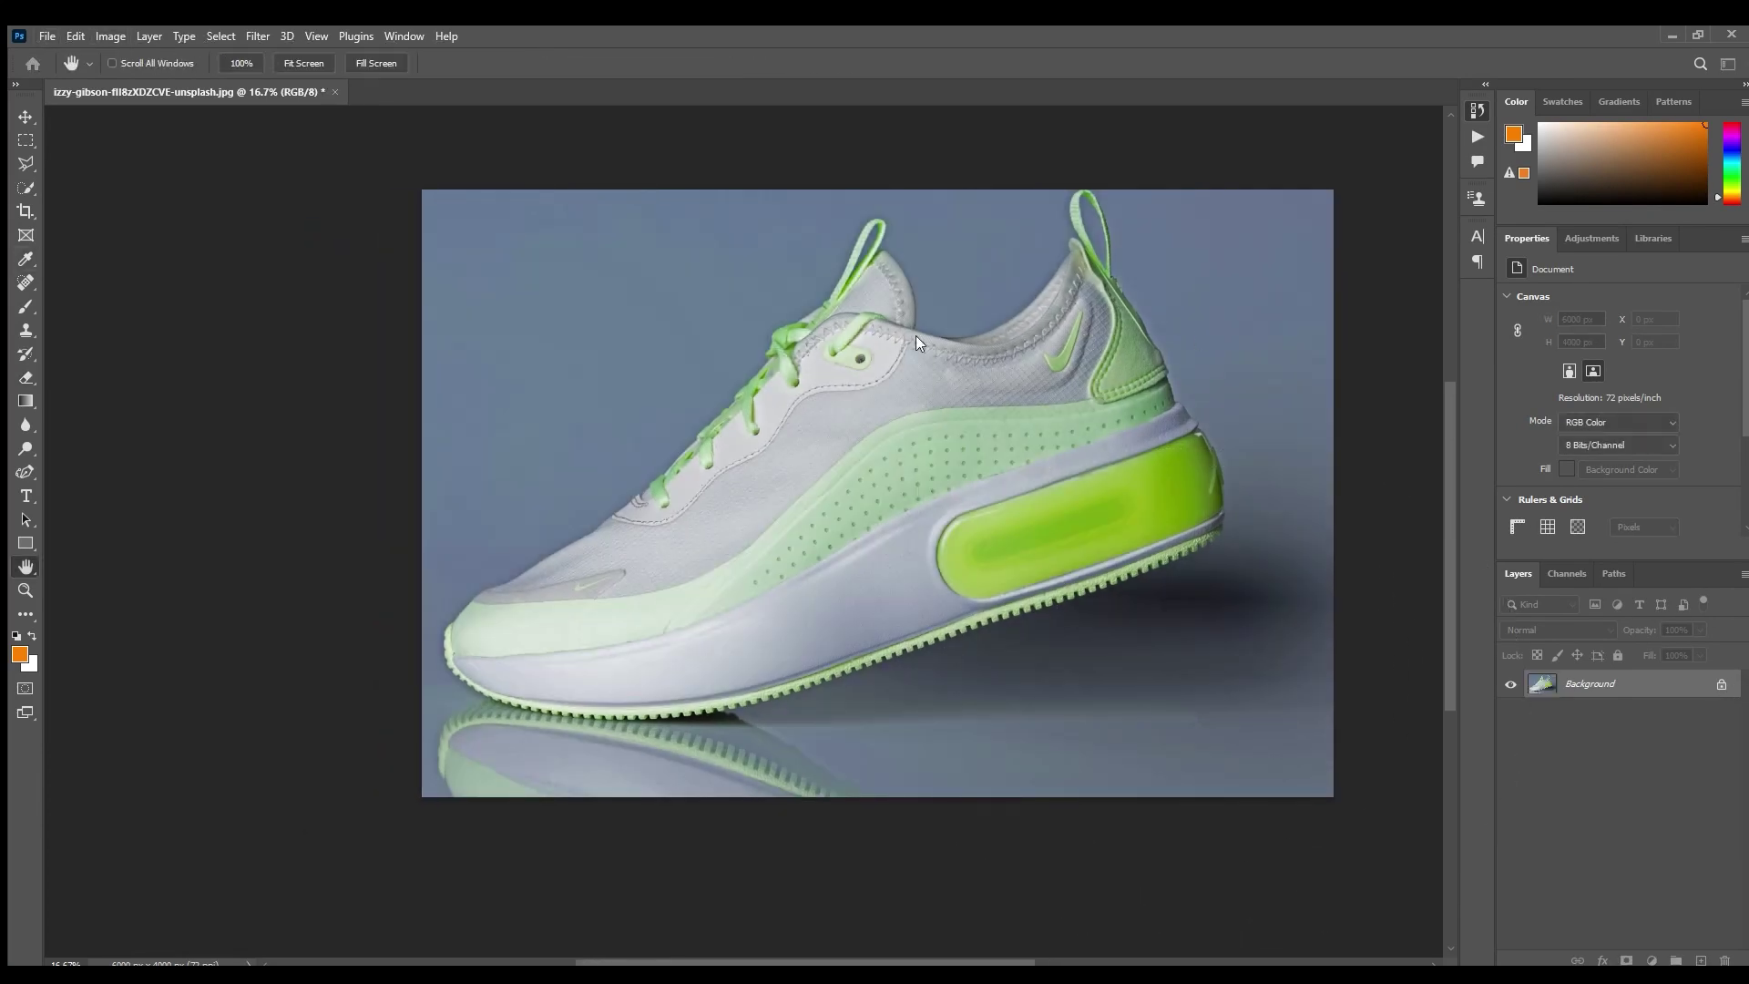
{"action": "key", "text": "i"}
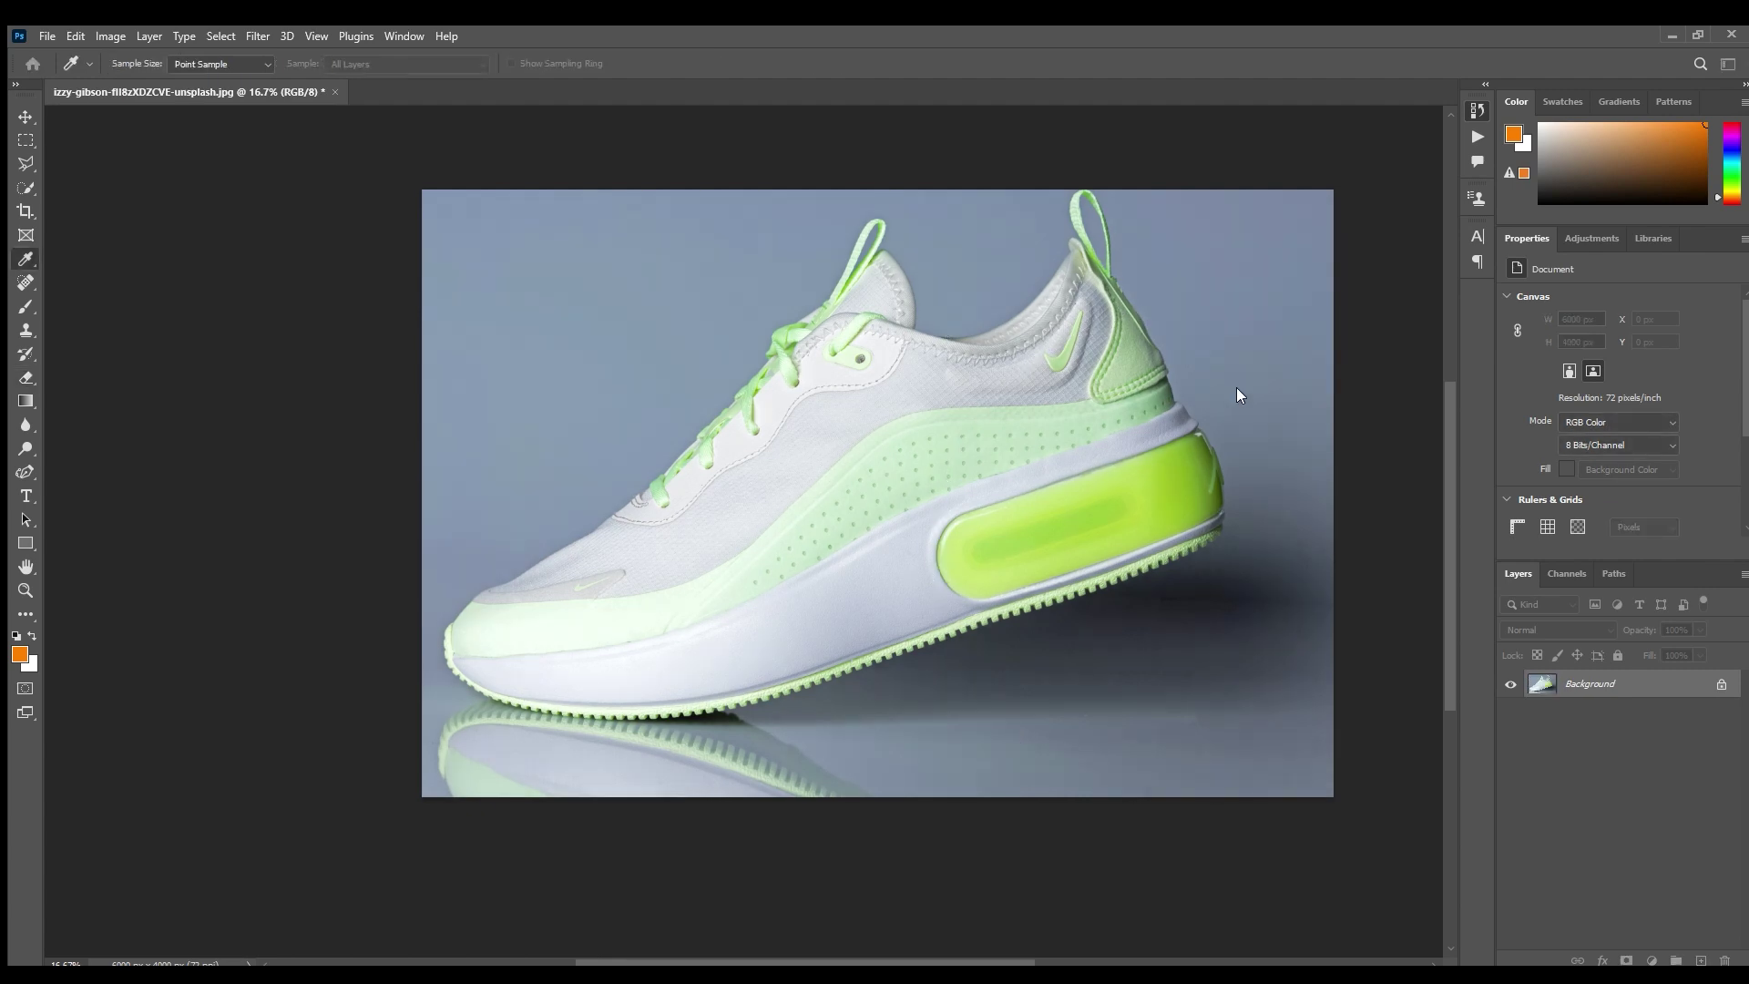
{"action": "key", "text": "e"}
{"action": "key", "text": "ctrl+plus"}
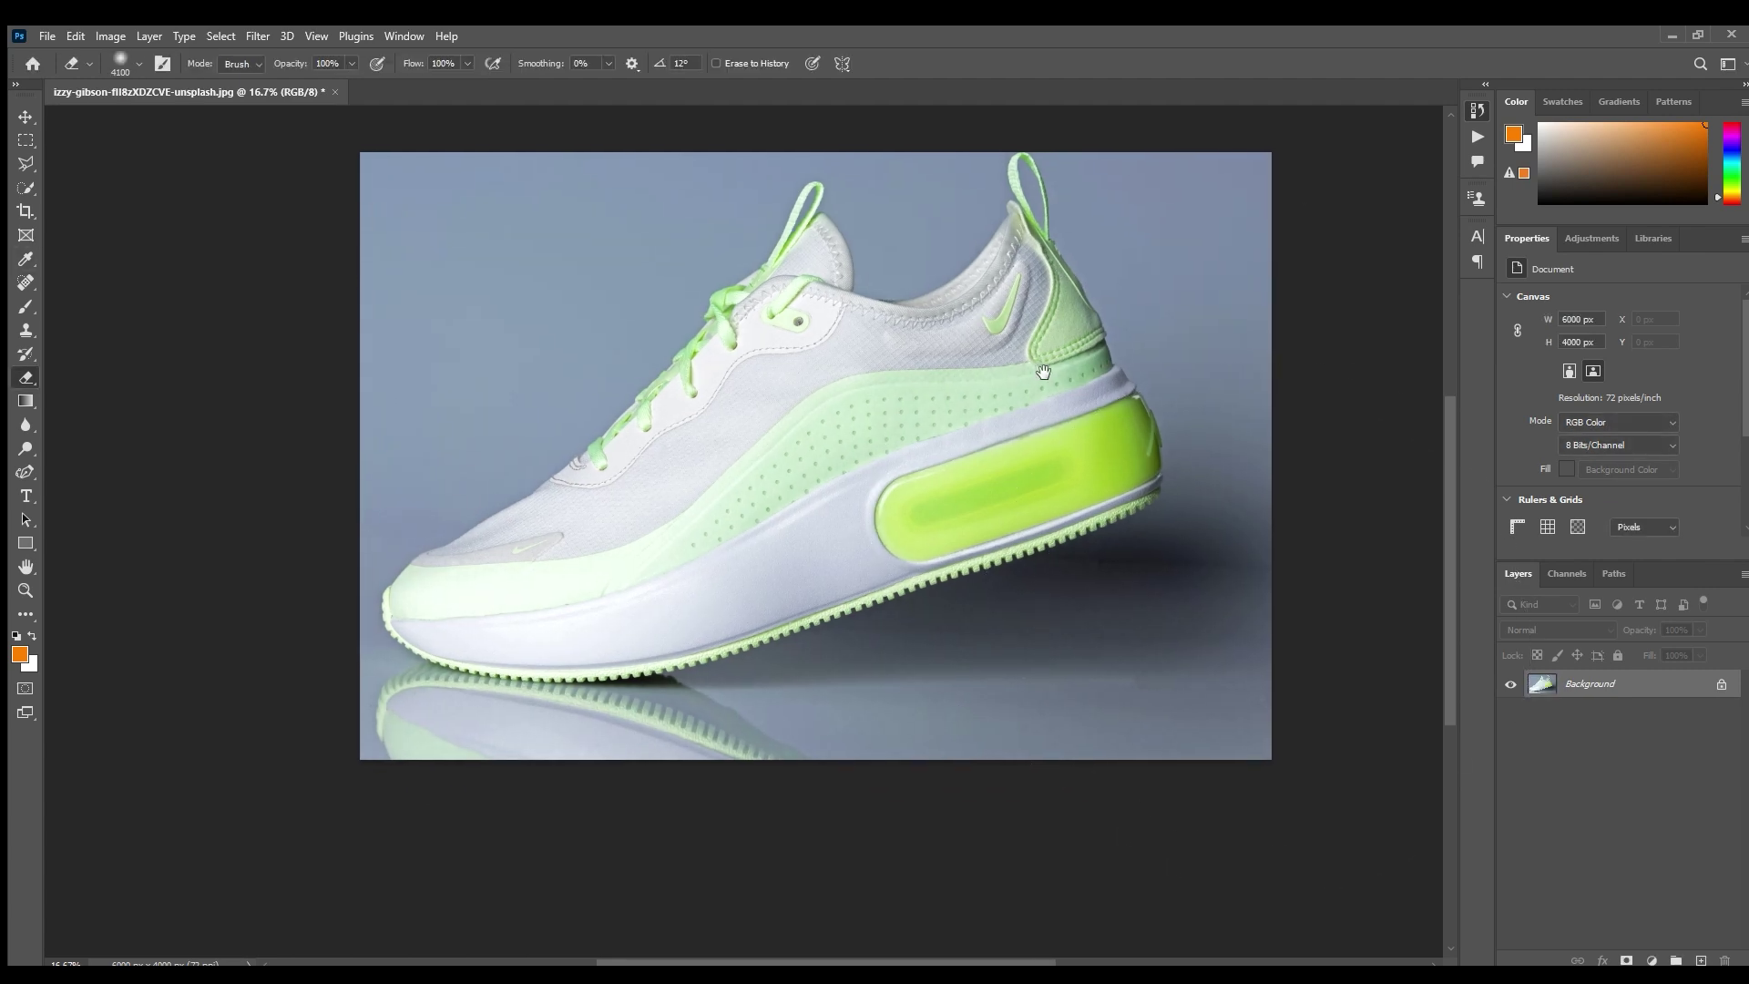
{"action": "key", "text": "ctrl+plus"}
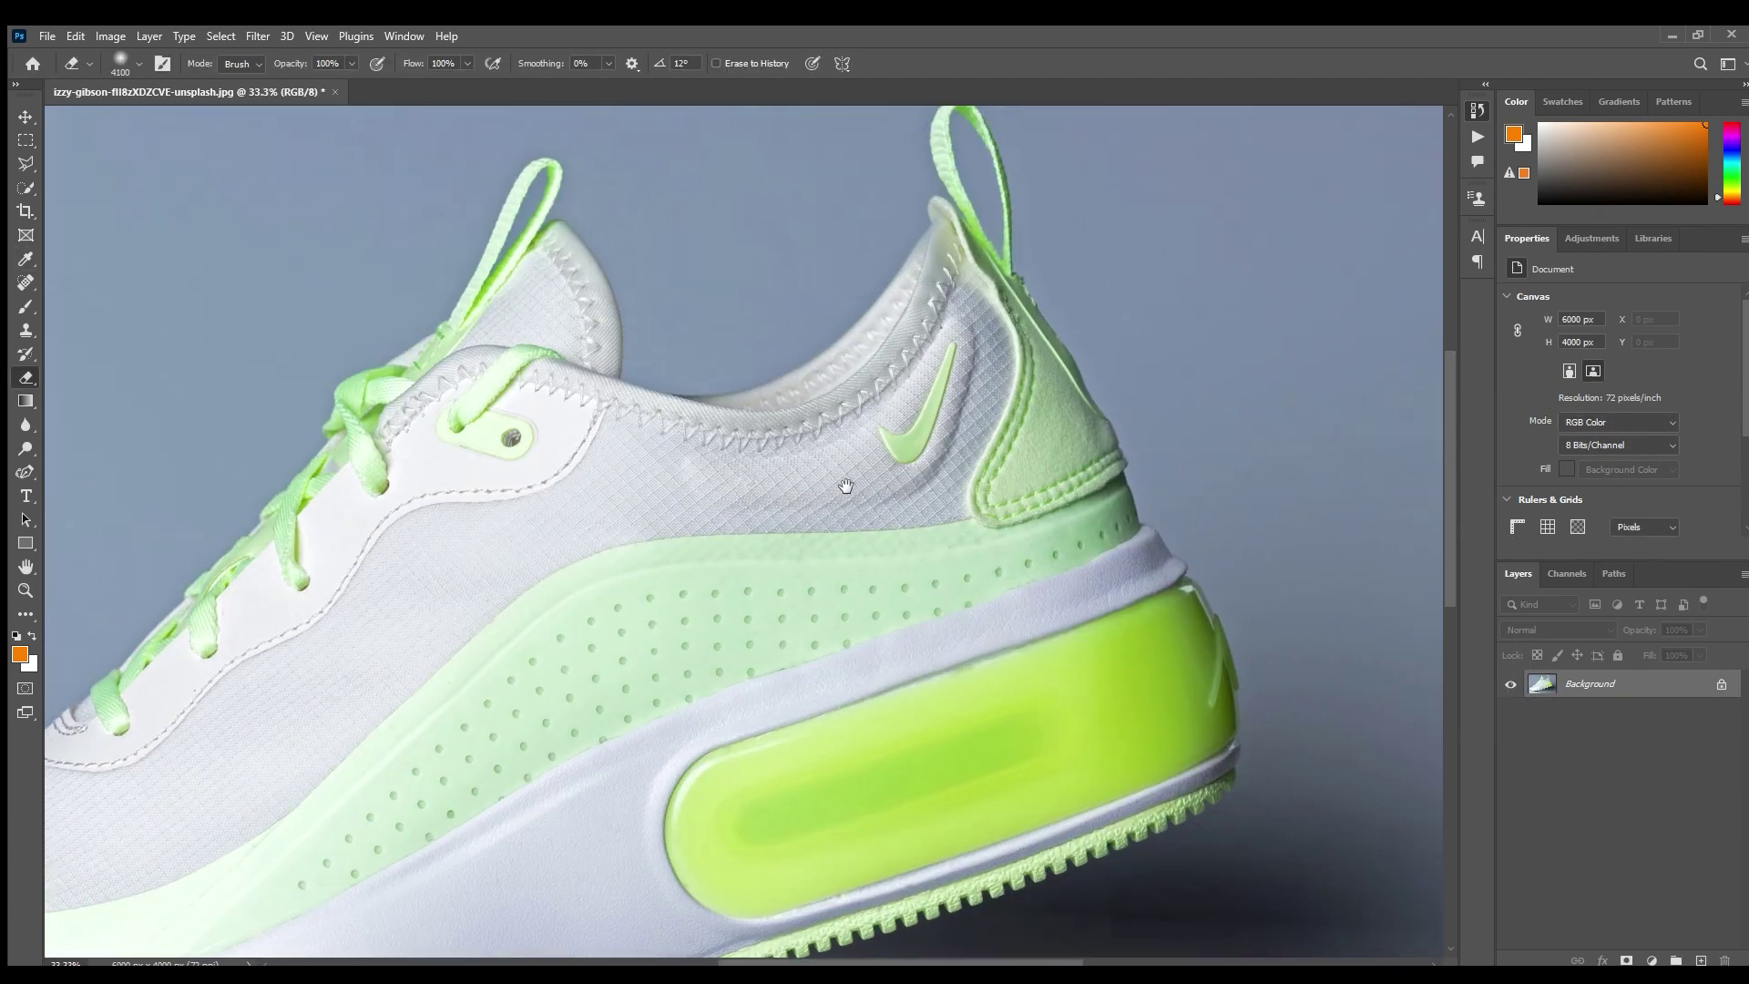
- Paint a rough Quick Selection over the whole sneaker
{"action": "key", "text": "w"}
{"action": "key", "text": "ctrl+minus"}
{"action": "key", "text": "ctrl+minus"}
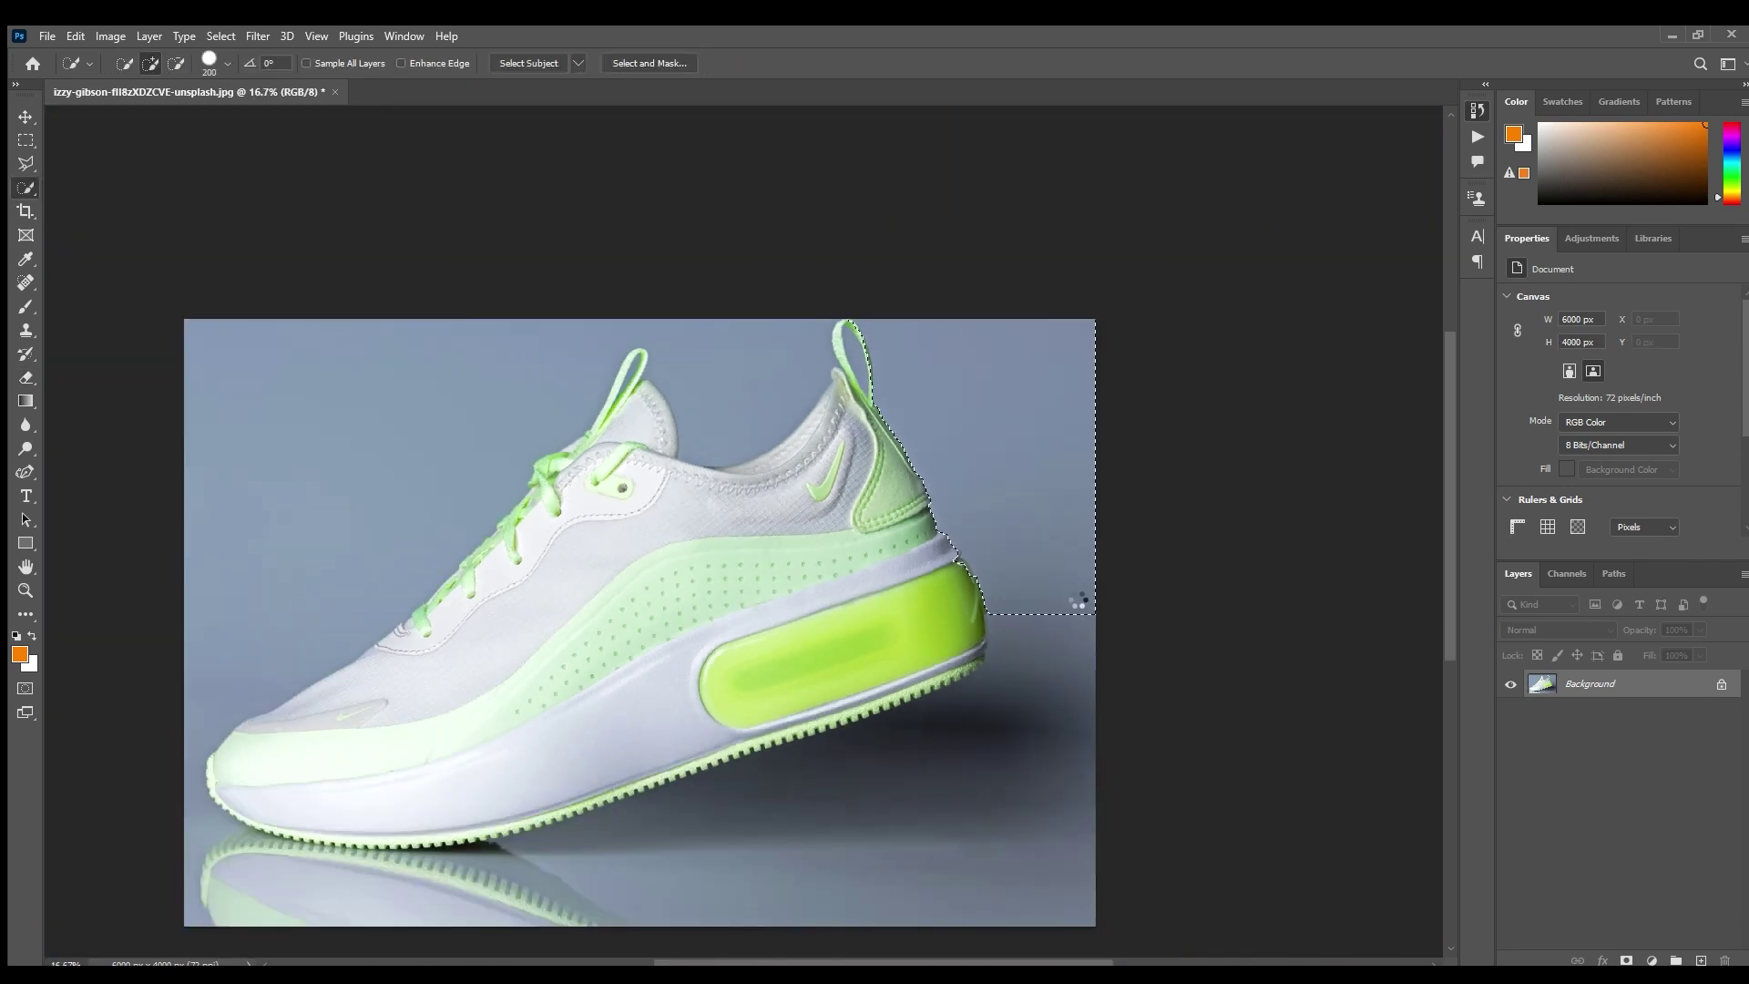
{"action": "mouse_move", "coordinate": [1043, 355]}
{"action": "left_mouse_down"}
{"action": "mouse_move", "coordinate": [835, 831]}
{"action": "mouse_move", "coordinate": [274, 906]}
{"action": "mouse_move", "coordinate": [167, 743]}
{"action": "mouse_move", "coordinate": [234, 672]}
{"action": "mouse_move", "coordinate": [756, 395]}
{"action": "left_mouse_up"}
- Hide the side panels and zoom in on the heel pull loop
{"action": "key", "text": "Tab"}
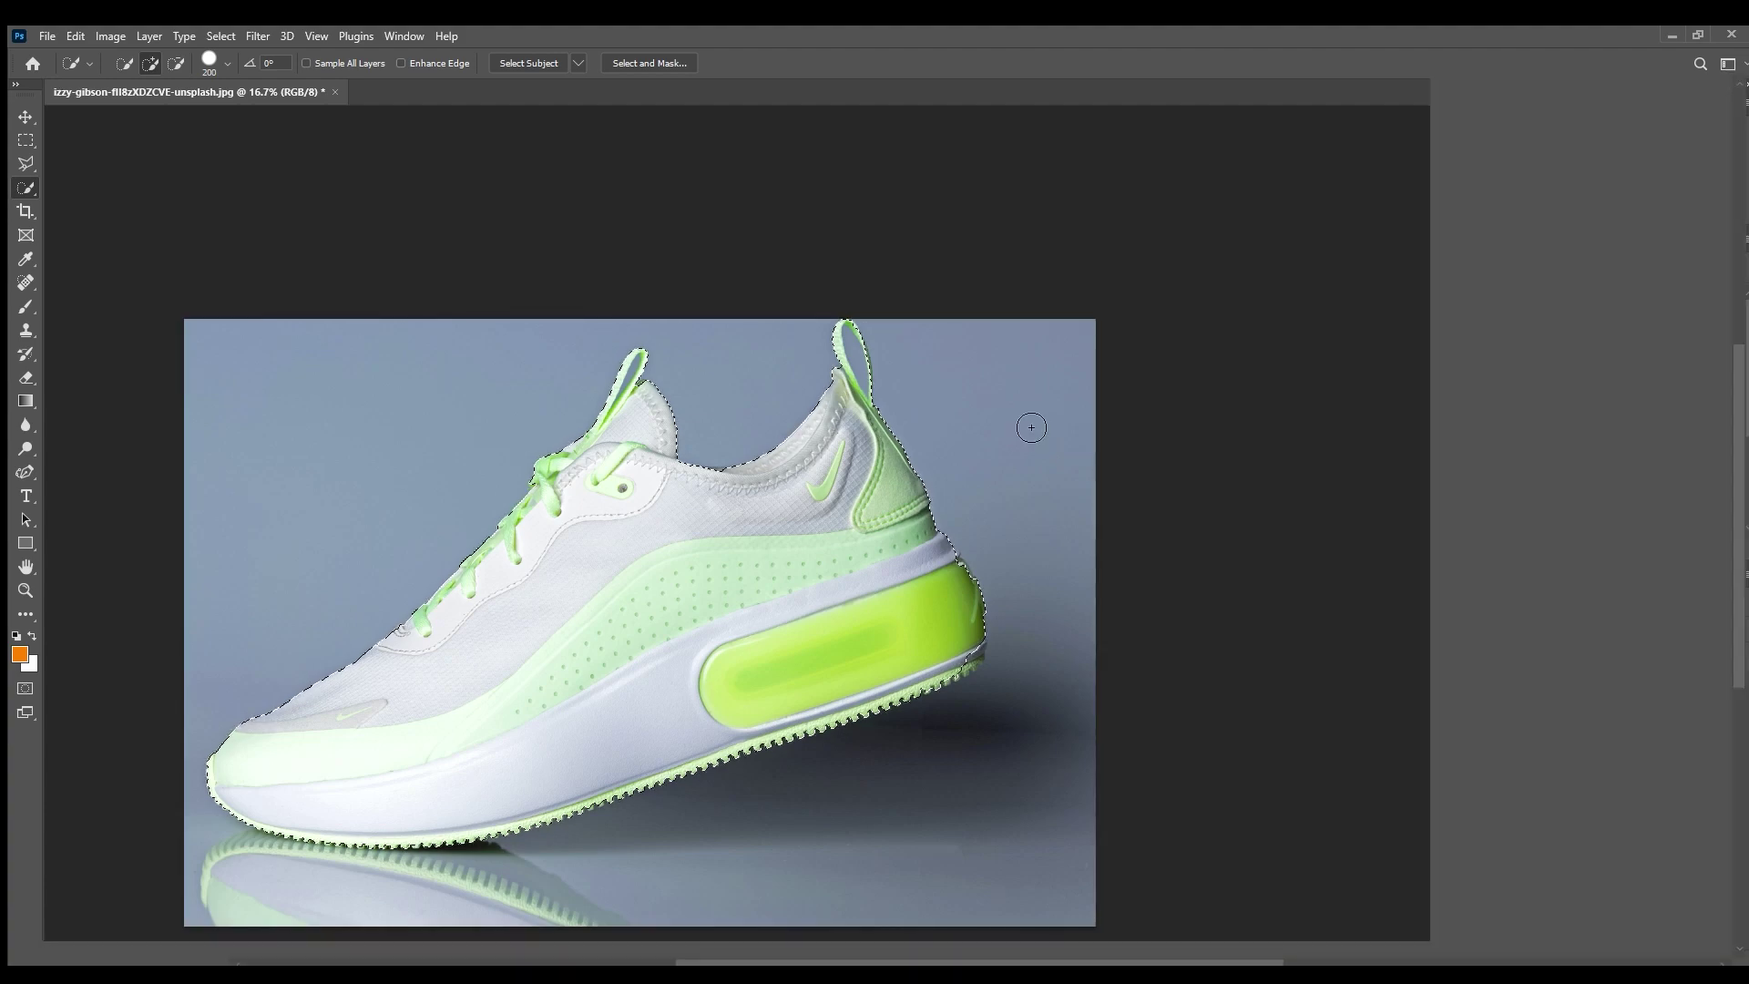
{"action": "key", "text": "ctrl+plus"}
{"action": "key", "text": "ctrl+plus"}
{"action": "key", "text": "ctrl+plus"}
{"action": "left_click_drag", "start_coordinate": [754, 234], "coordinate": [710, 473]}
- At 200%, lasso-correct the selection around the inside of the heel pull loop
{"action": "key", "text": "ctrl+plus"}
{"action": "key", "text": "ctrl+plus"}
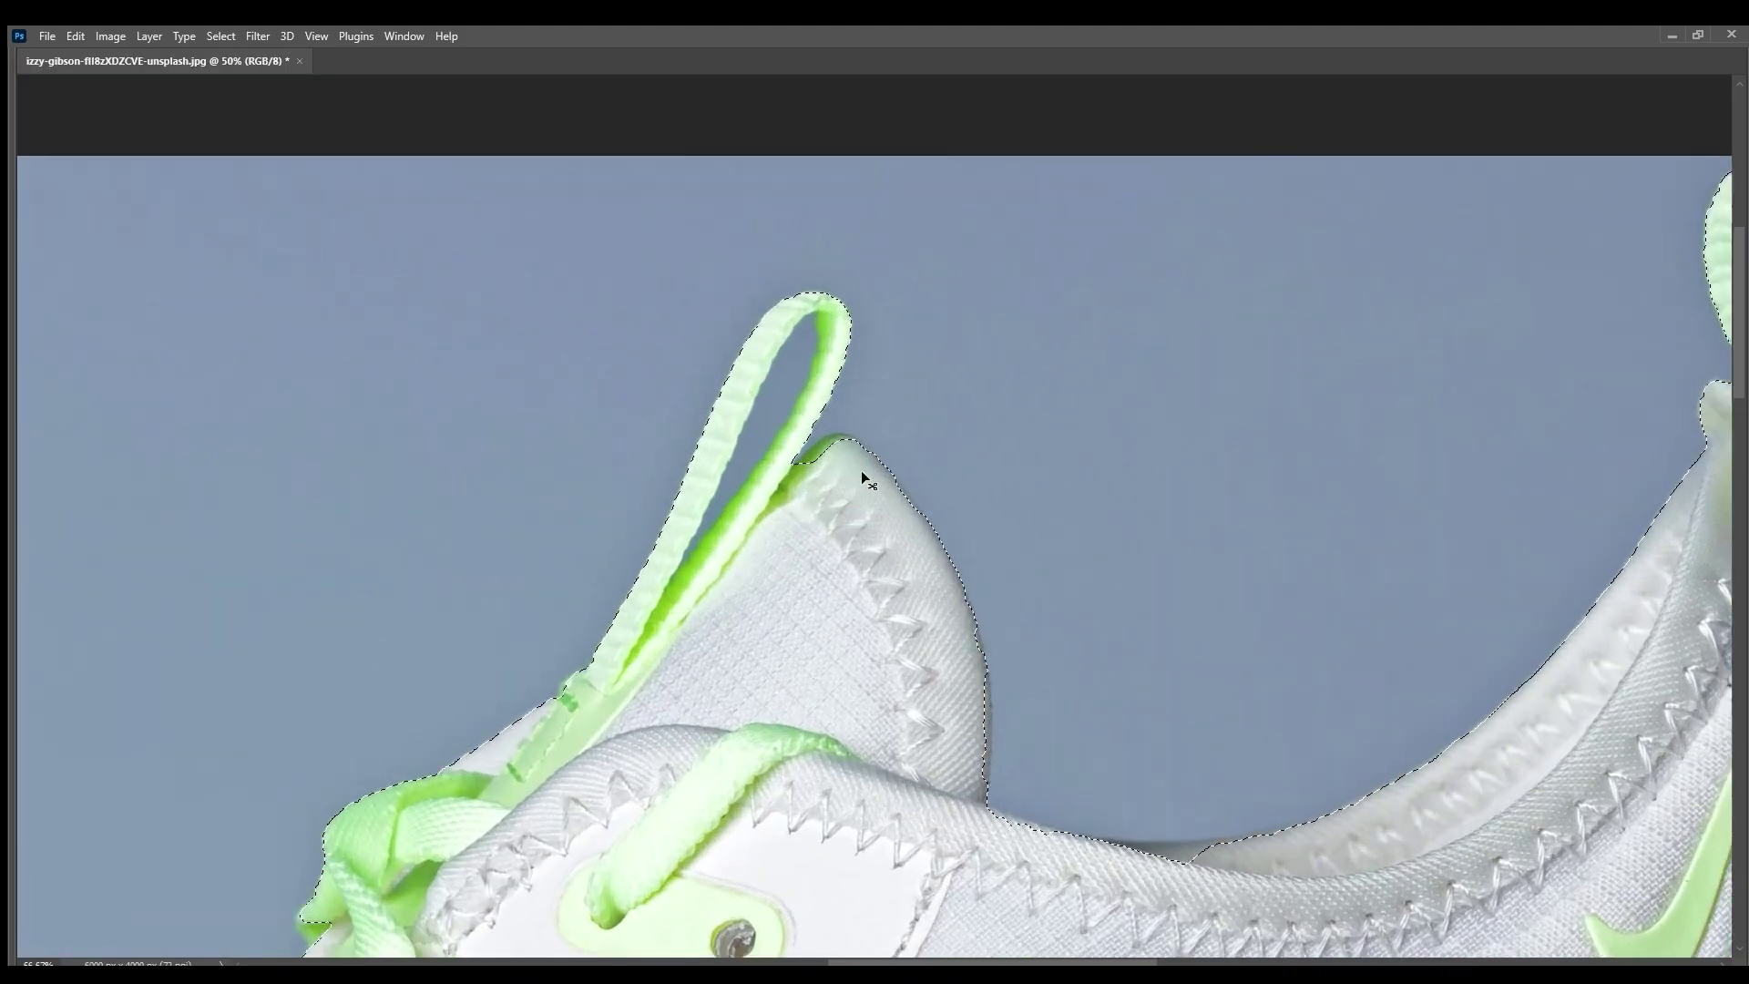
{"action": "key", "text": "ctrl+plus"}
{"action": "left_click_drag", "start_coordinate": [920, 328], "coordinate": [882, 414]}
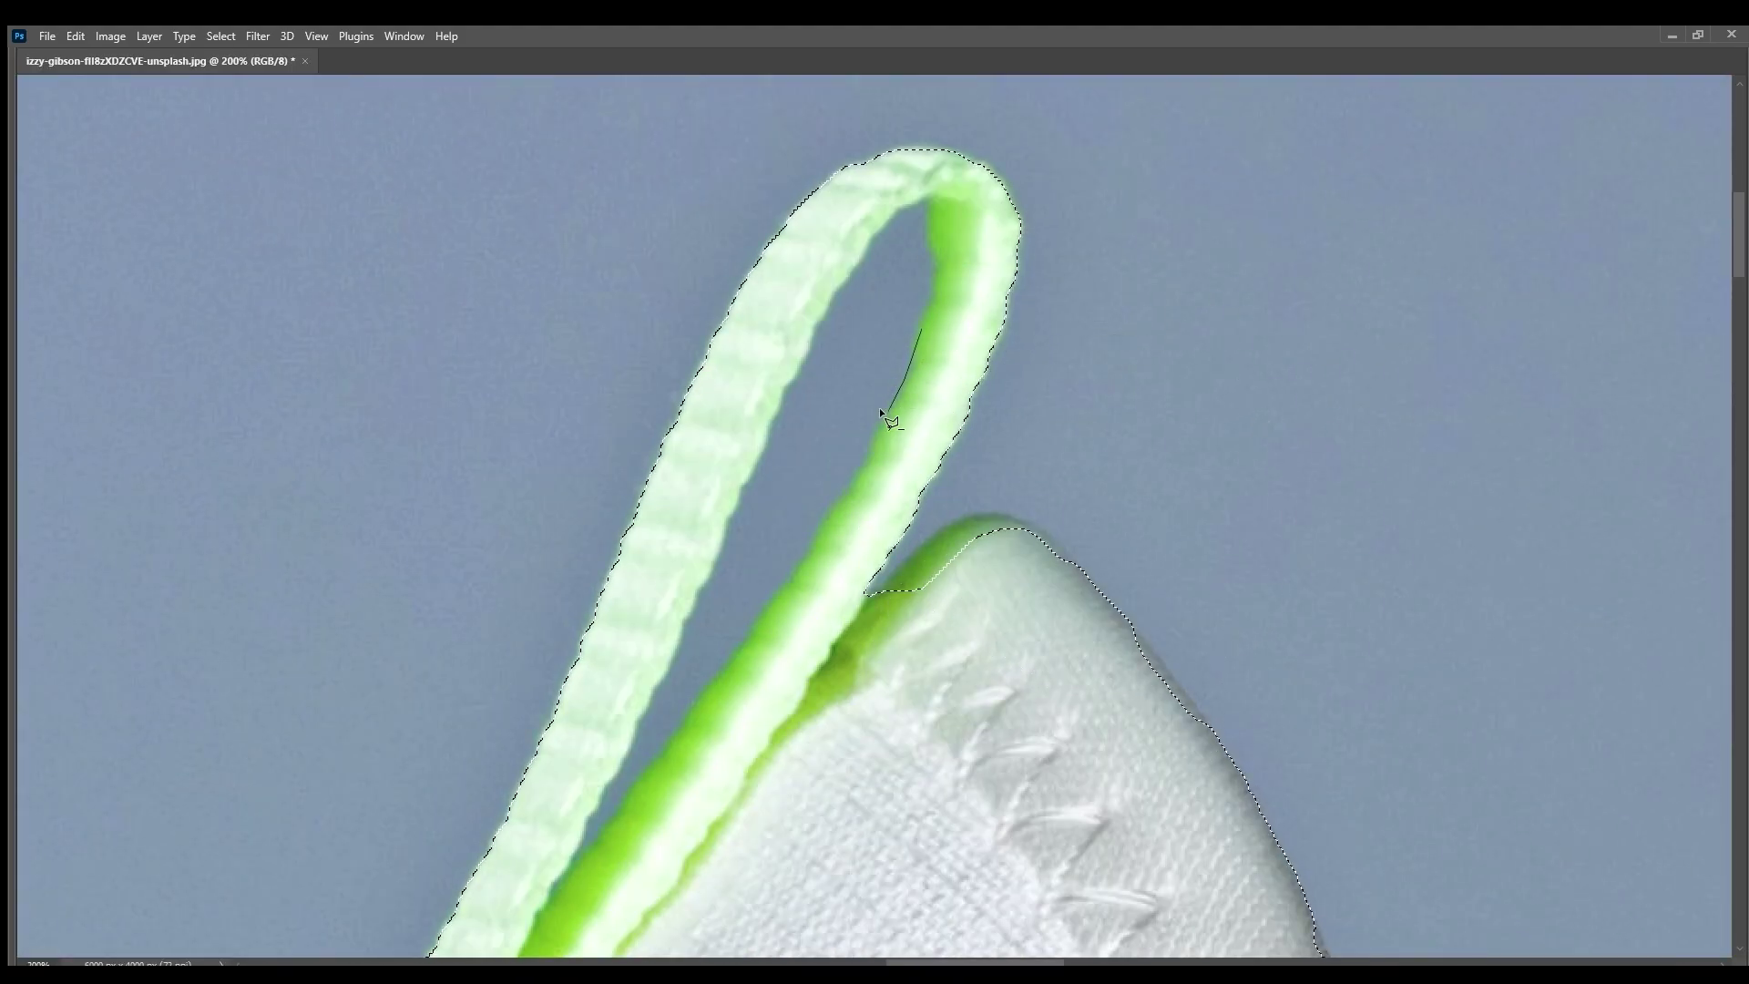
{"action": "mouse_move", "coordinate": [787, 565]}
{"action": "left_mouse_down"}
{"action": "mouse_move", "coordinate": [809, 468]}
{"action": "mouse_move", "coordinate": [907, 255]}
{"action": "left_mouse_up"}
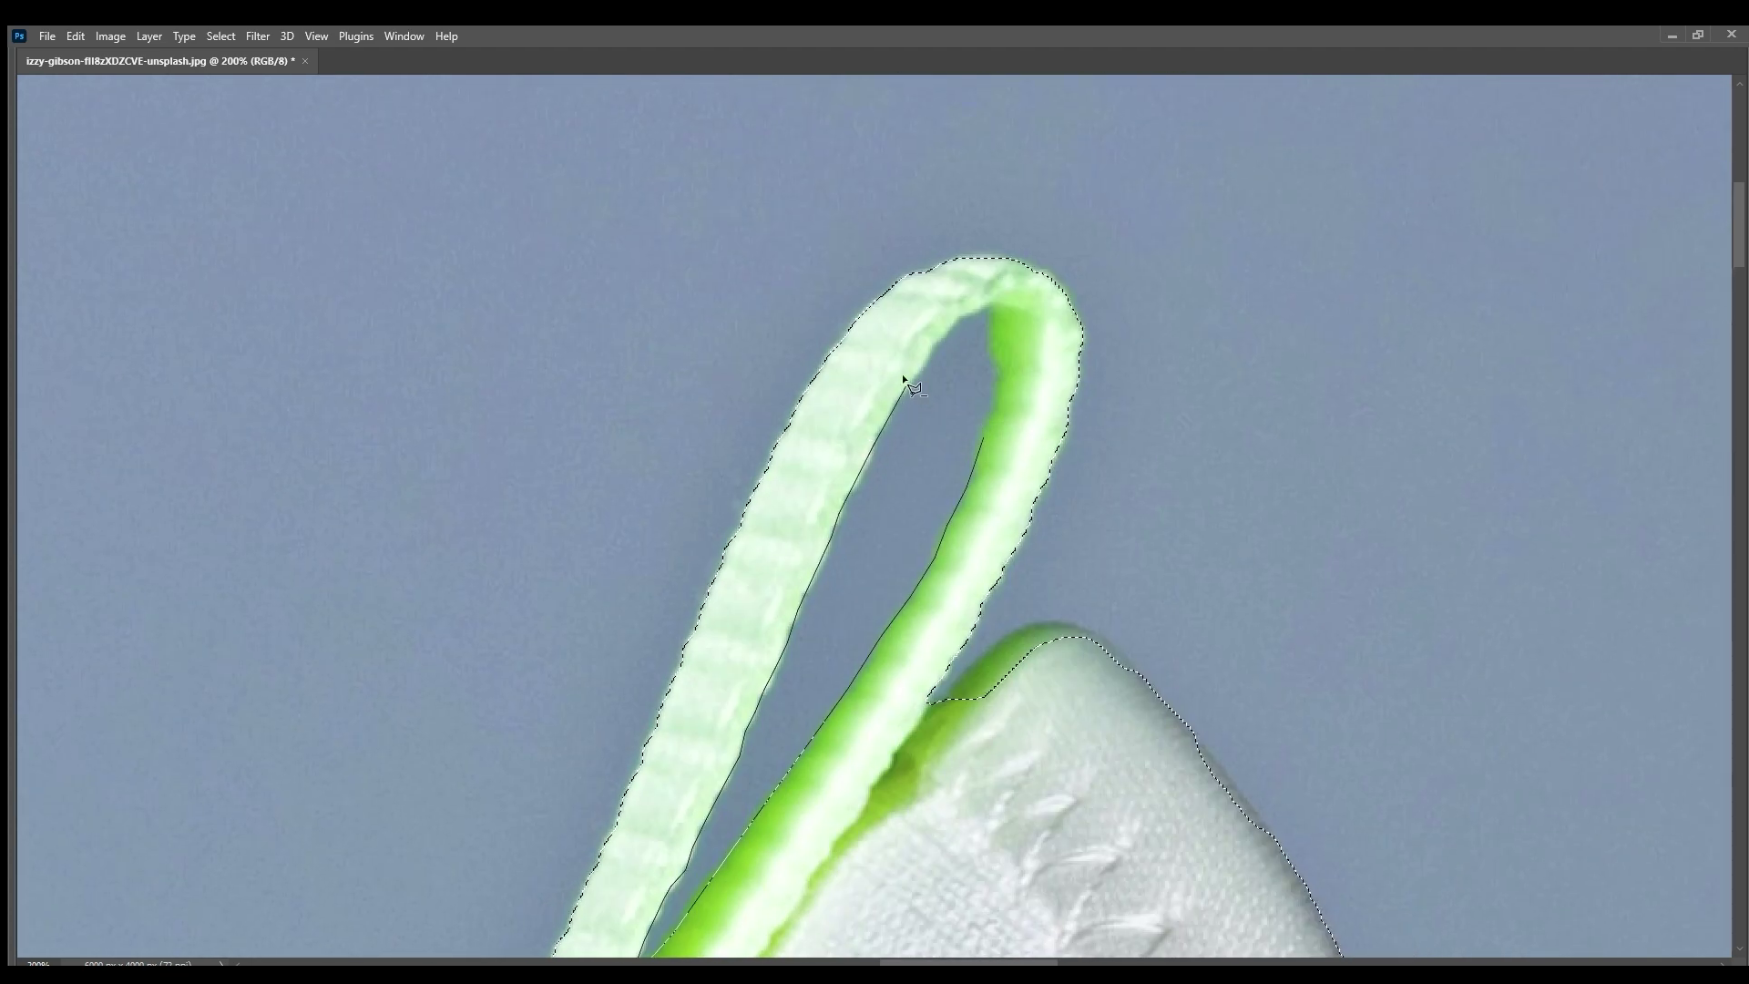
{"action": "mouse_move", "coordinate": [941, 178]}
{"action": "left_mouse_down"}
{"action": "mouse_move", "coordinate": [984, 414]}
{"action": "mouse_move", "coordinate": [1176, 544]}
{"action": "mouse_move", "coordinate": [1202, 715]}
{"action": "left_mouse_up"}
{"action": "scroll", "coordinate": [865, 437], "scroll_direction": "down", "scroll_amount": 3}
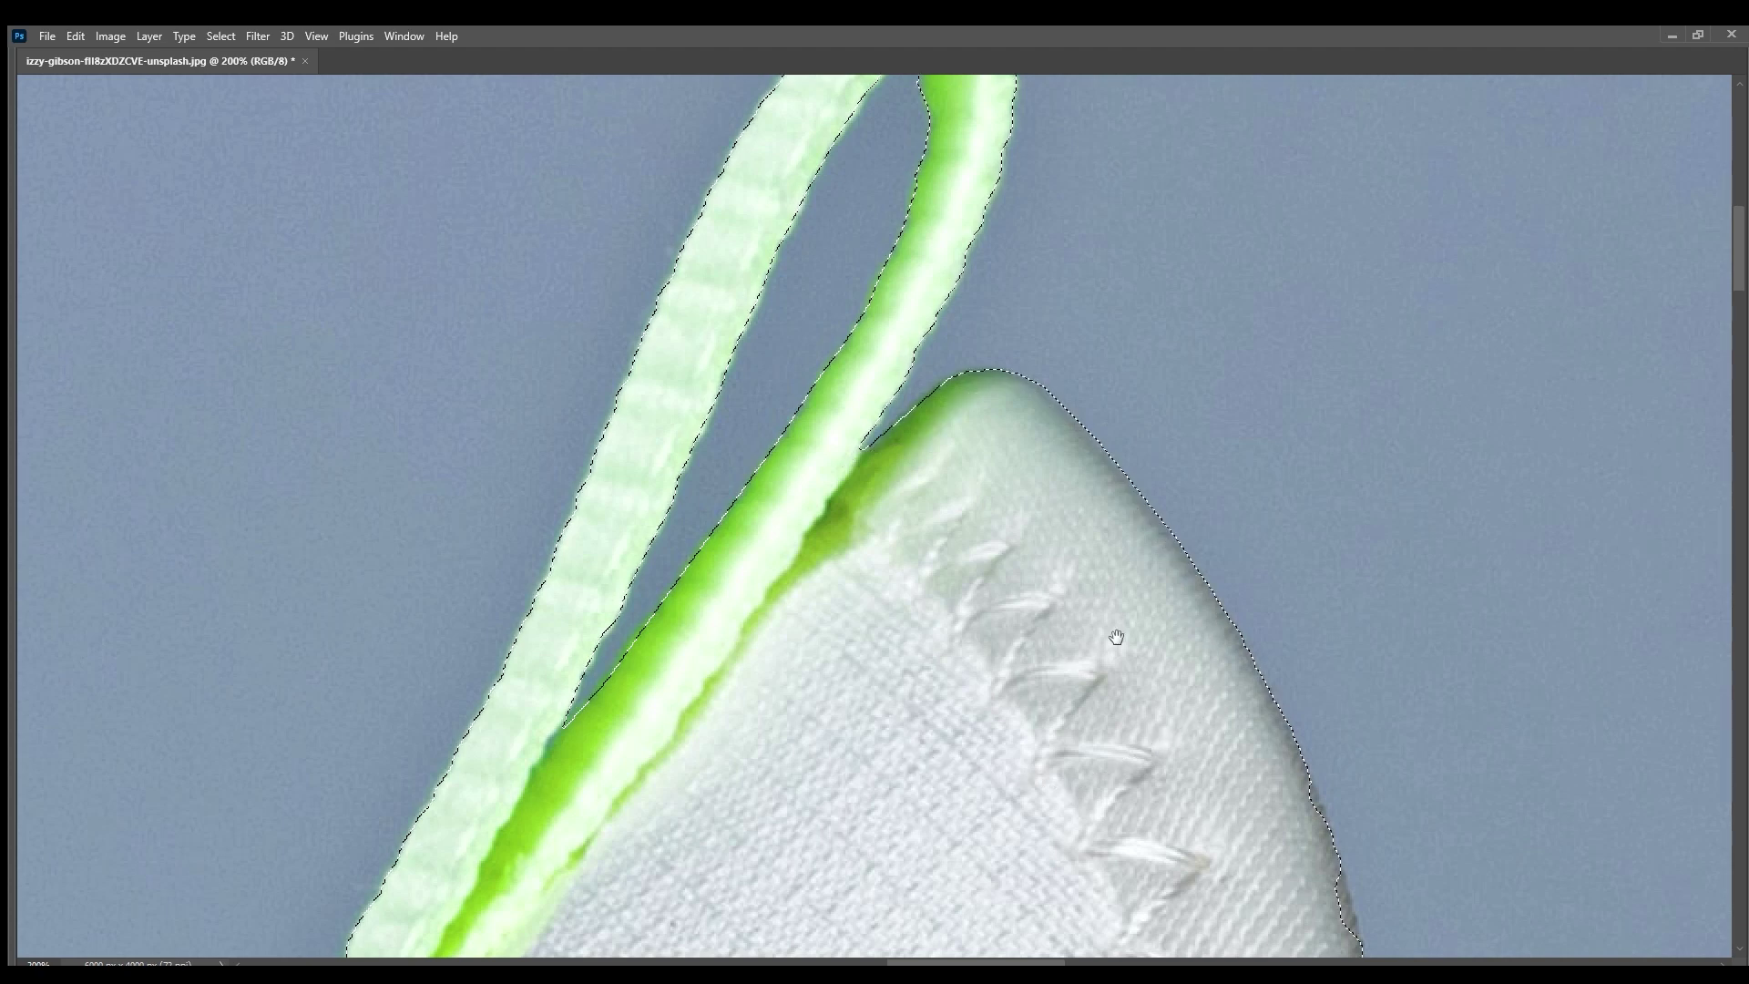
{"action": "scroll", "coordinate": [1105, 637], "scroll_direction": "down", "scroll_amount": 4}
- Tighten the selection down the heel's right edge and close the grey collar gap
{"action": "mouse_move", "coordinate": [1066, 367]}
{"action": "left_mouse_down"}
{"action": "mouse_move", "coordinate": [1096, 455]}
{"action": "mouse_move", "coordinate": [1117, 774]}
{"action": "mouse_move", "coordinate": [742, 567]}
{"action": "left_mouse_up"}
{"action": "scroll", "coordinate": [743, 567], "scroll_direction": "down", "scroll_amount": 4}
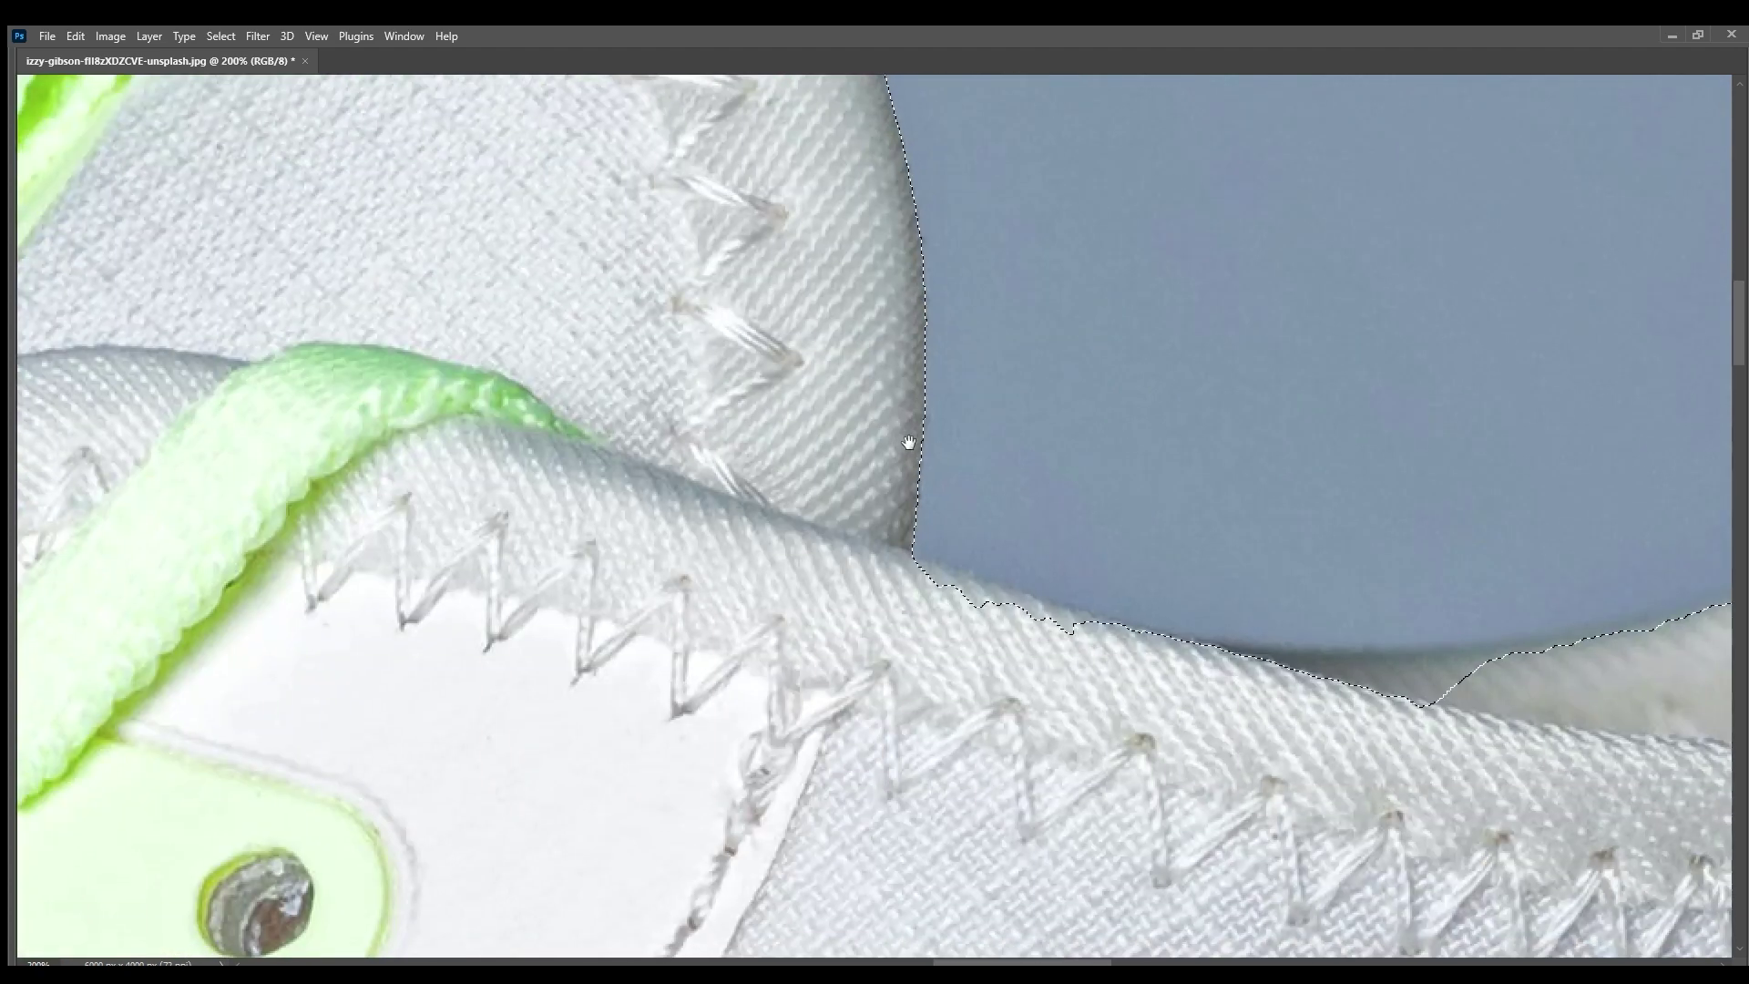
{"action": "mouse_move", "coordinate": [906, 441]}
{"action": "left_mouse_down"}
{"action": "mouse_move", "coordinate": [1195, 640]}
{"action": "mouse_move", "coordinate": [729, 575]}
{"action": "left_mouse_up"}
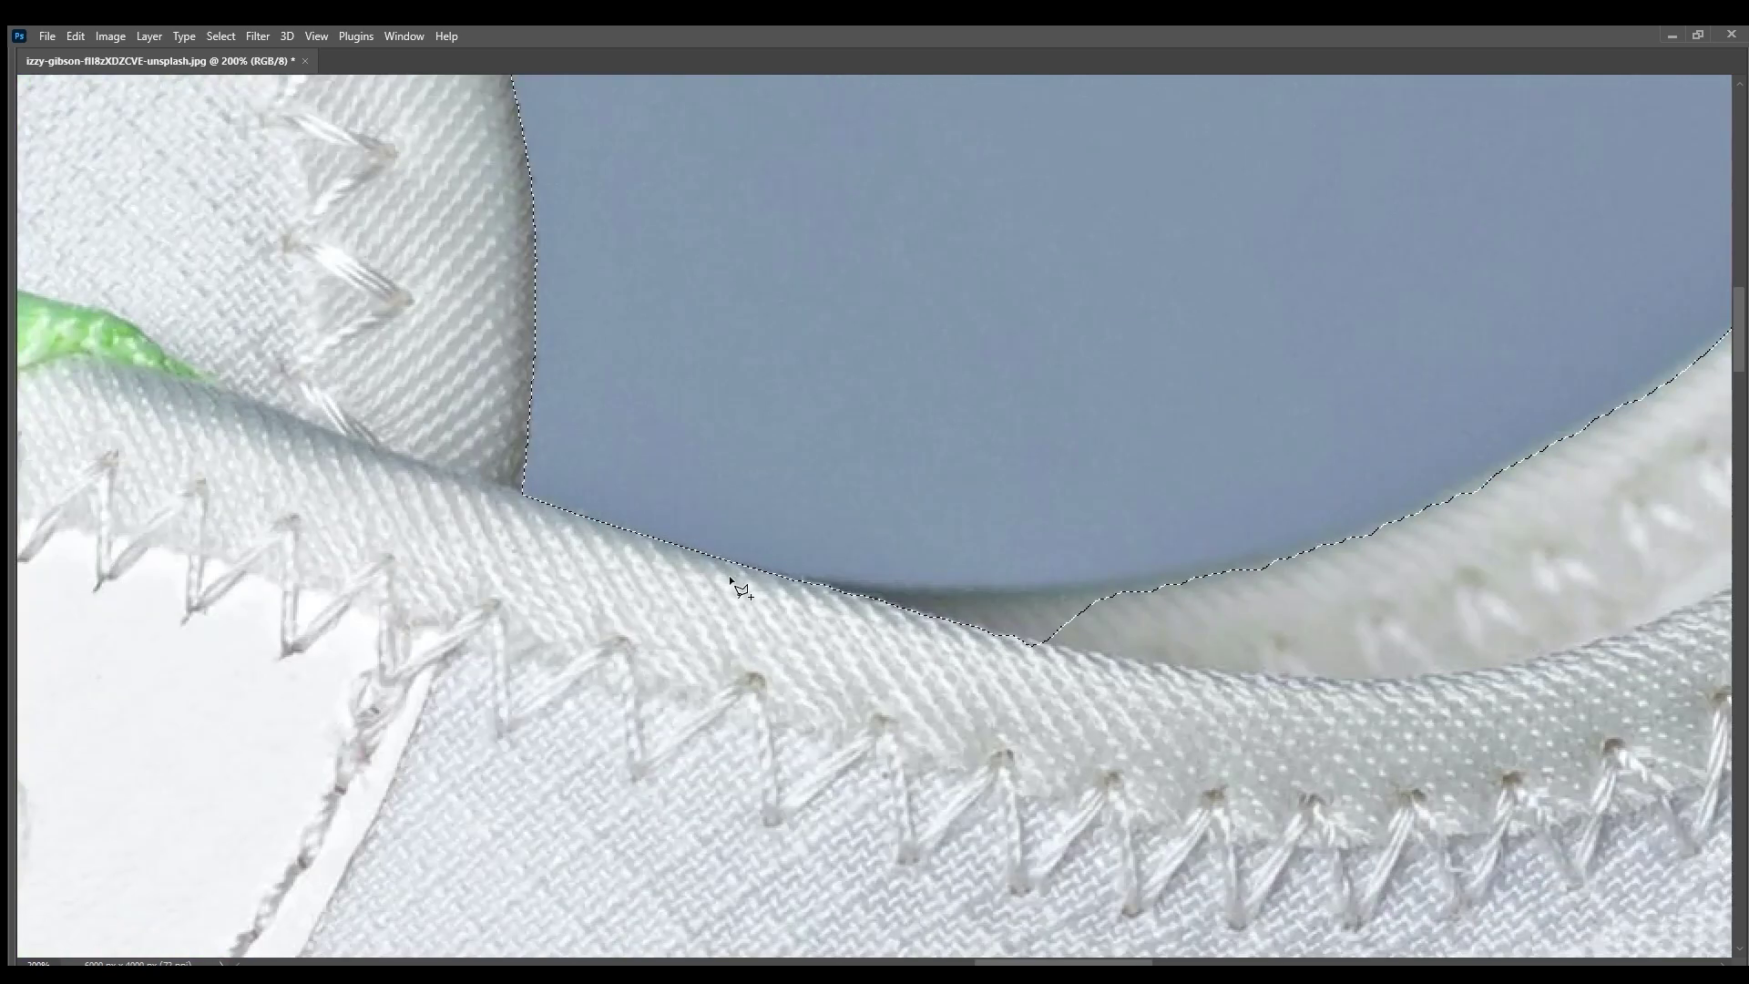
{"action": "mouse_move", "coordinate": [942, 592]}
{"action": "left_mouse_down"}
{"action": "mouse_move", "coordinate": [1266, 560]}
{"action": "mouse_move", "coordinate": [1336, 534]}
{"action": "mouse_move", "coordinate": [1078, 625]}
{"action": "left_mouse_up"}
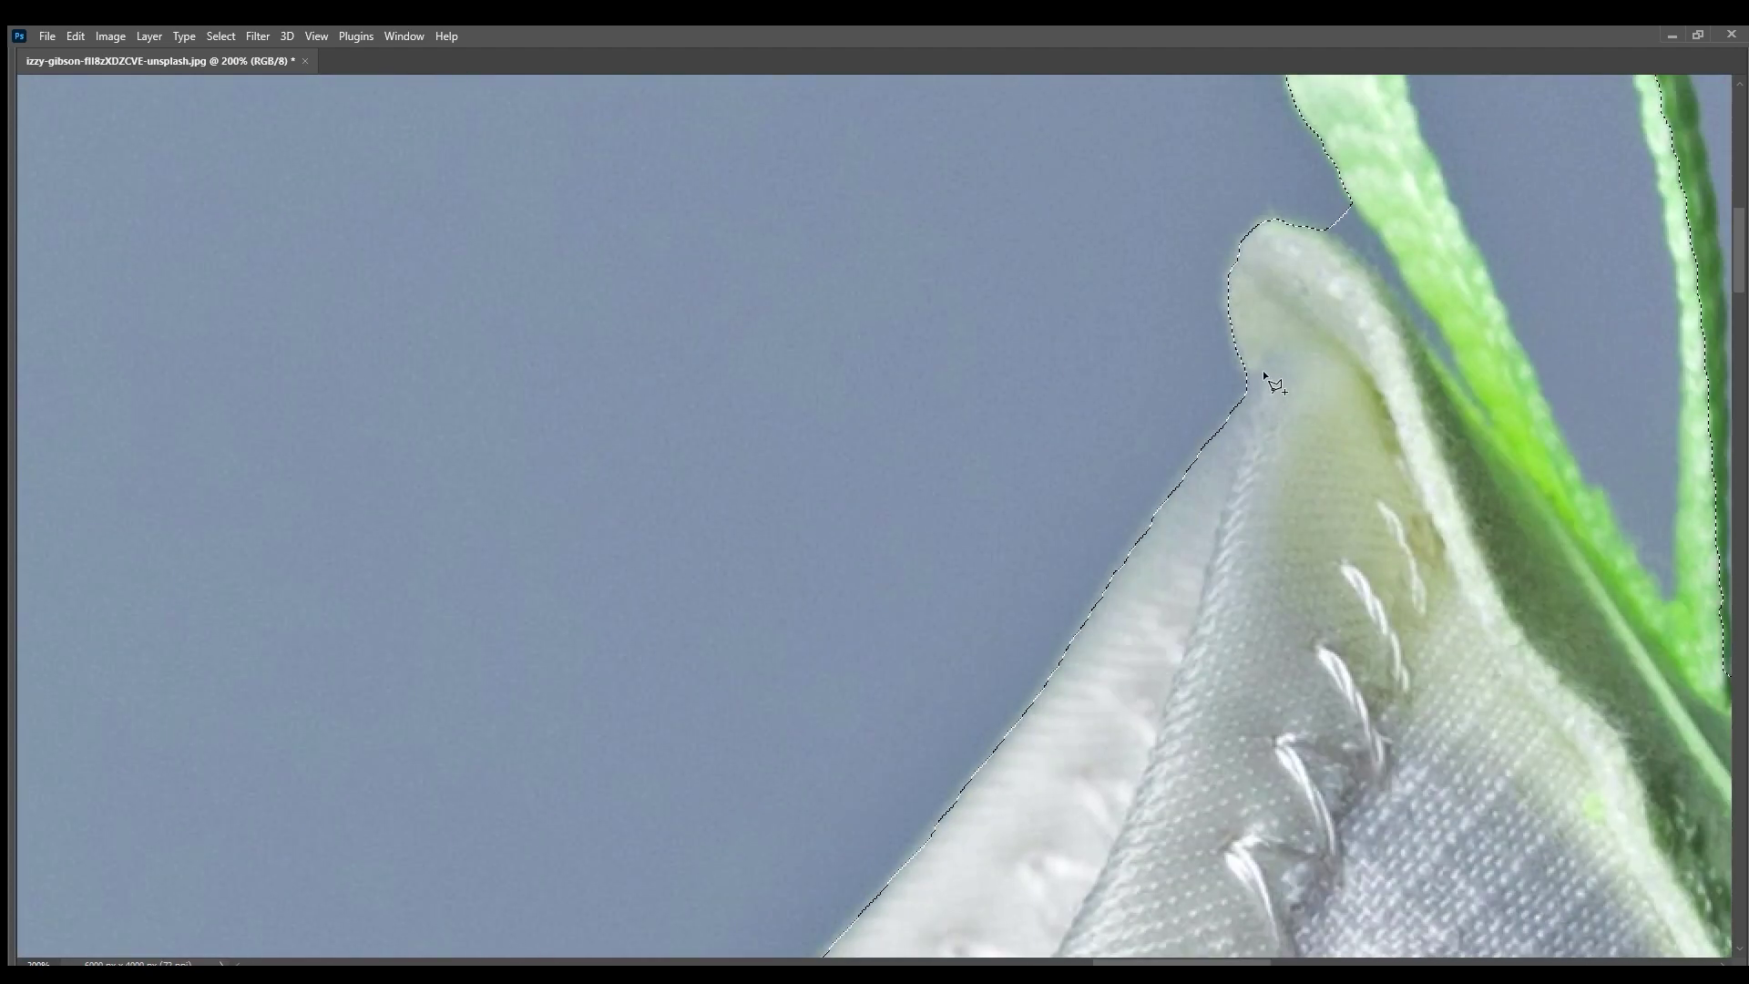
- Lasso-correct the selection along the tongue edge past its tip
{"action": "left_click_drag", "start_coordinate": [1260, 379], "coordinate": [1204, 426]}
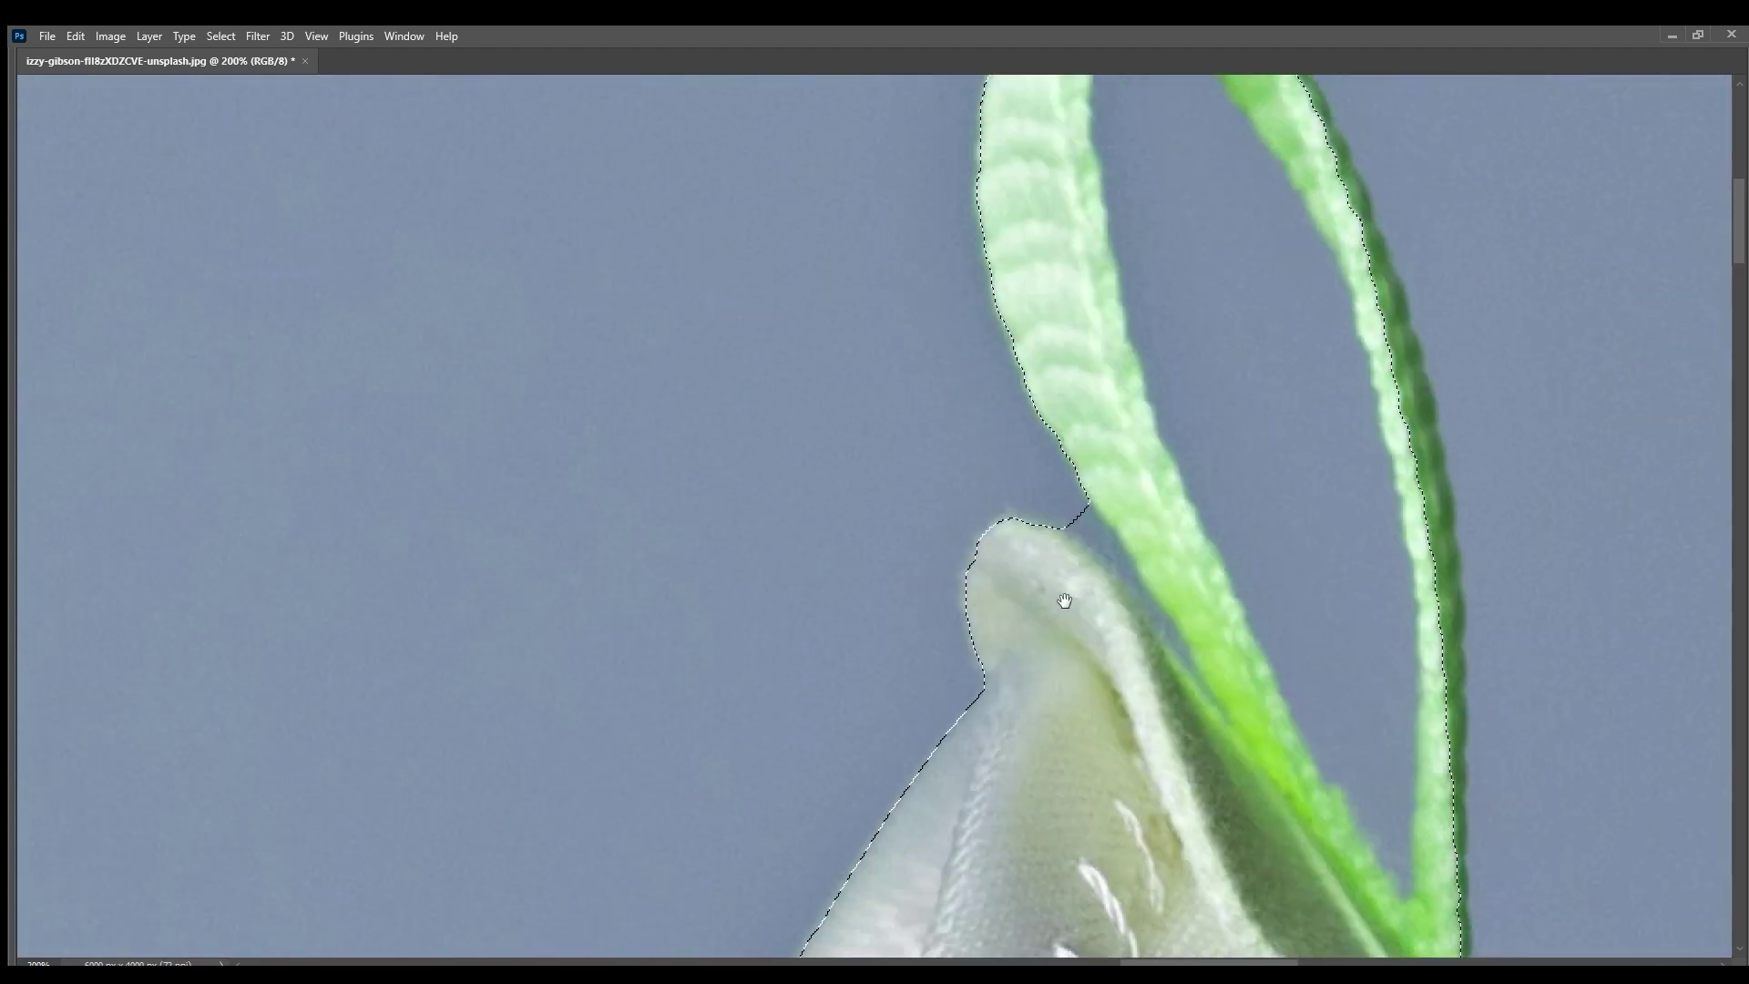
{"action": "mouse_move", "coordinate": [1091, 595]}
{"action": "left_mouse_down"}
{"action": "mouse_move", "coordinate": [980, 527]}
{"action": "mouse_move", "coordinate": [1003, 519]}
{"action": "left_mouse_up"}
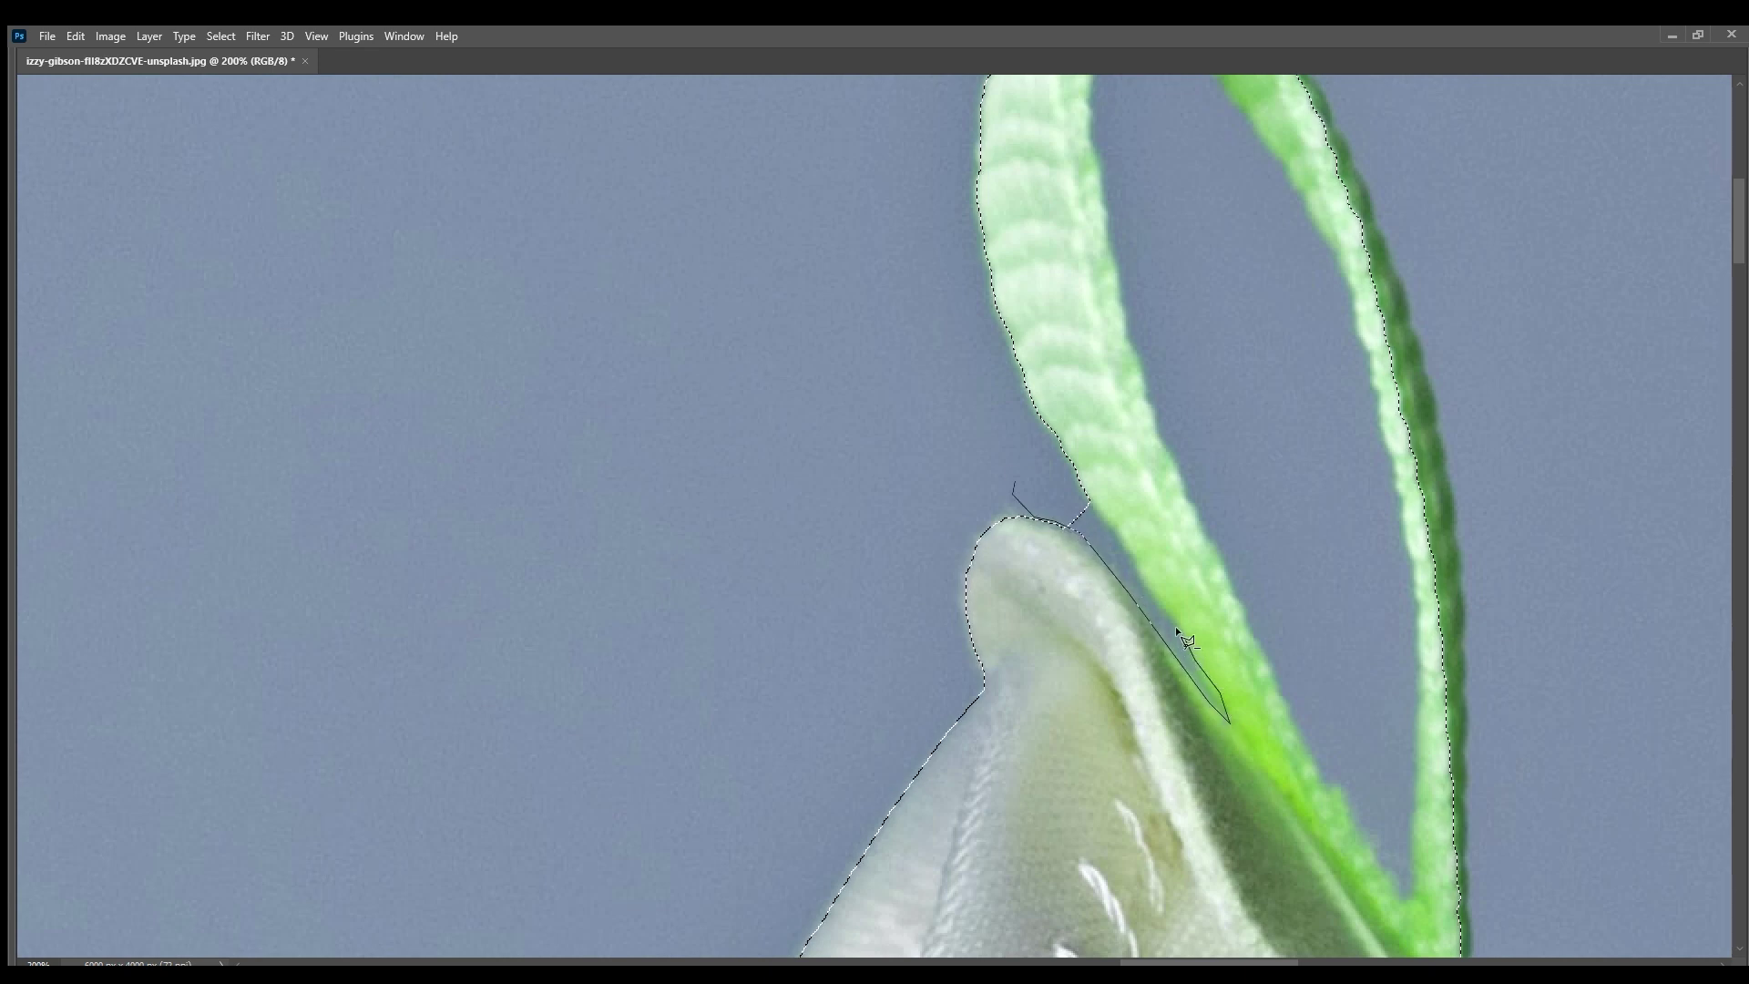
{"action": "scroll", "coordinate": [961, 391], "scroll_direction": "up", "scroll_amount": 5}
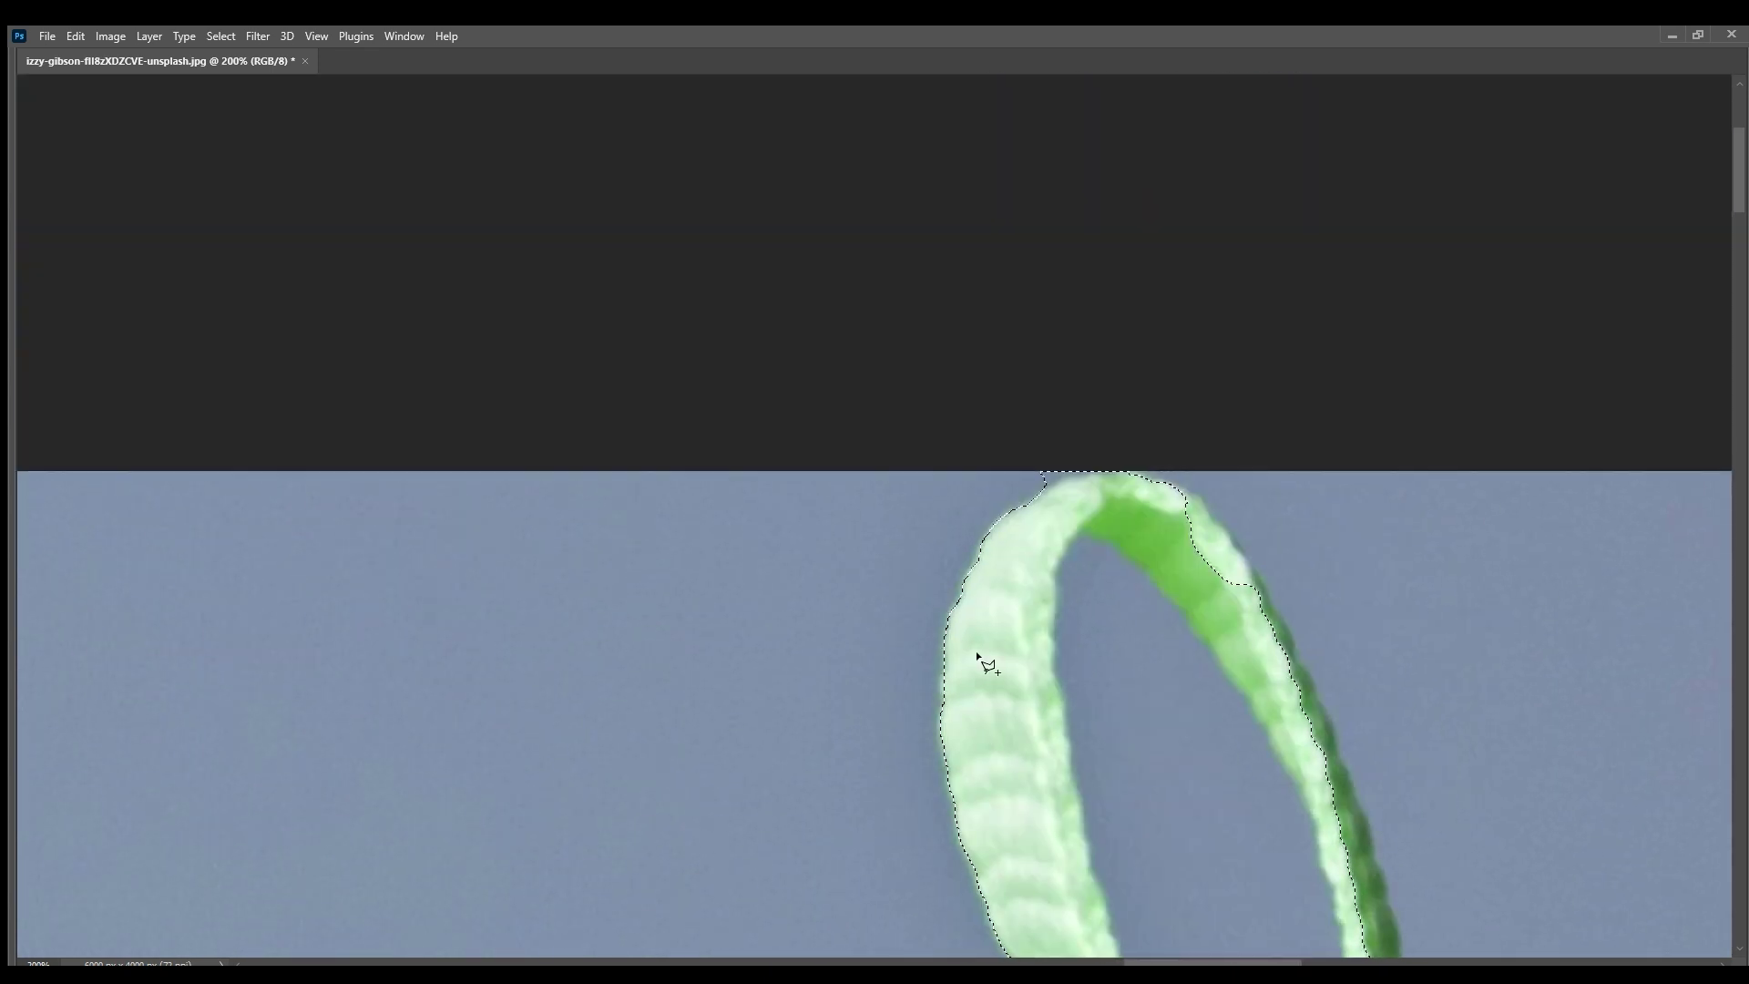
- Magnetic-lasso up the green lace loop's inner edge, removing stray off-image points
{"action": "left_click_drag", "start_coordinate": [960, 391], "coordinate": [1084, 332]}
{"action": "key", "text": "BackSpace"}
{"action": "key", "text": "BackSpace"}
{"action": "key", "text": "BackSpace"}
{"action": "left_click_drag", "start_coordinate": [1340, 764], "coordinate": [1124, 445]}
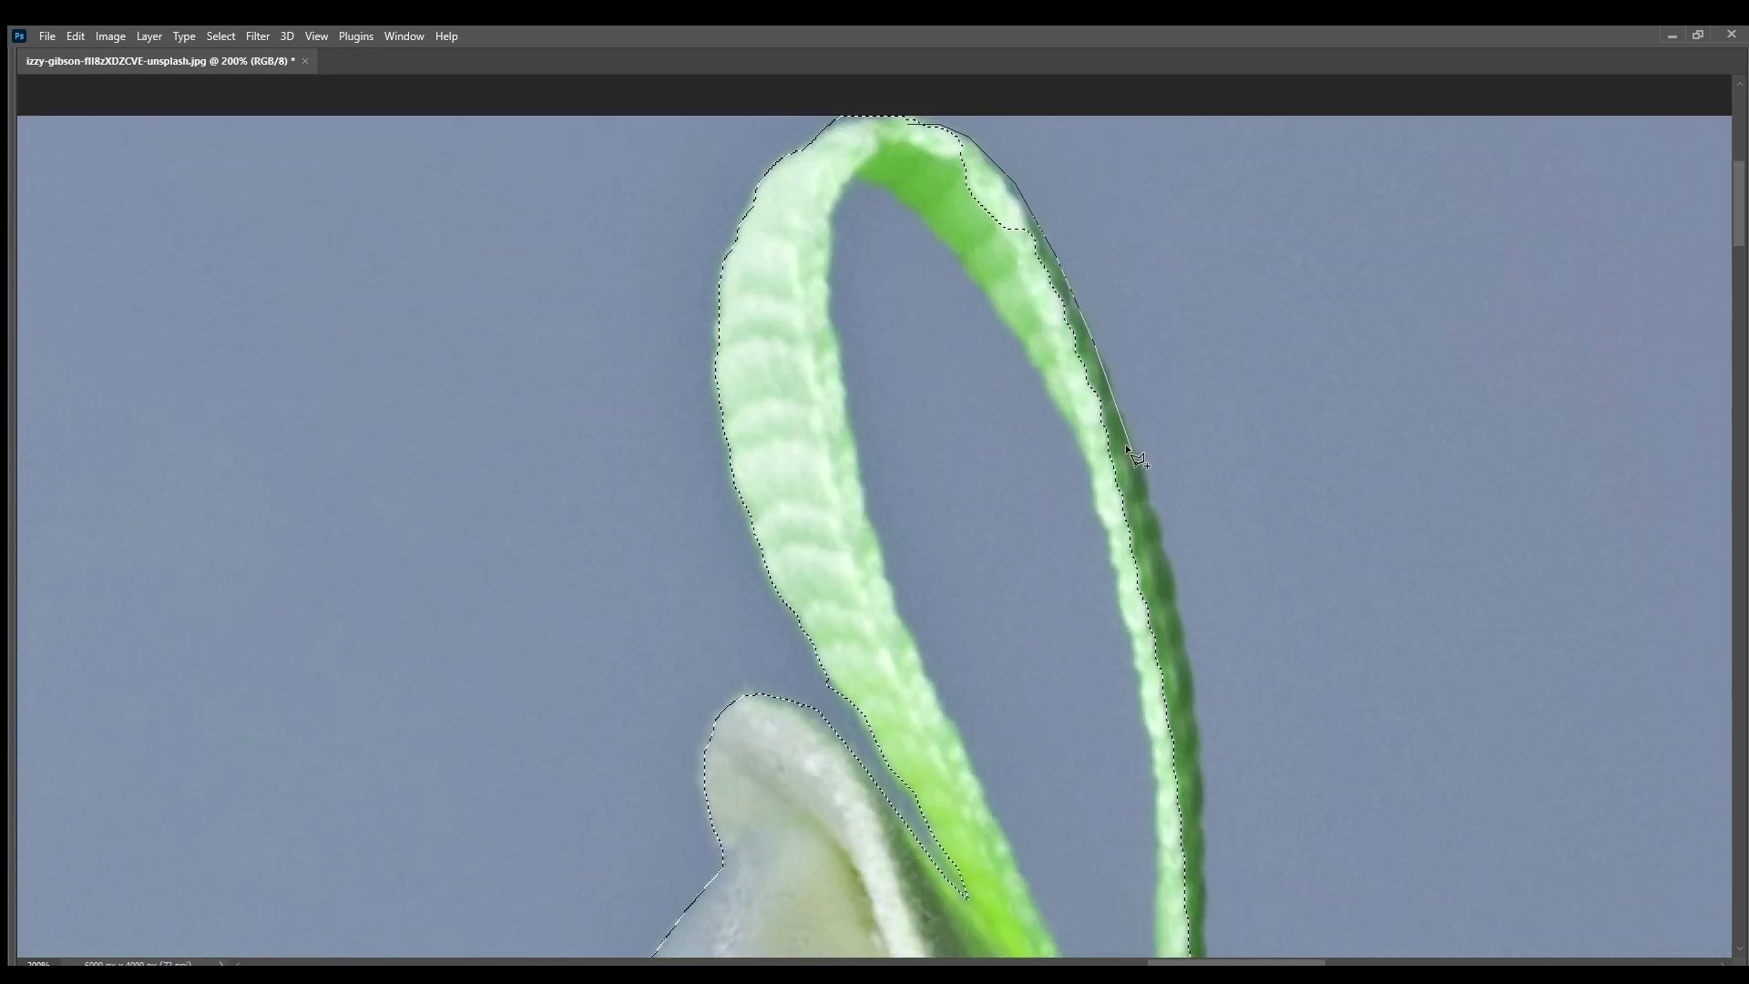
{"action": "left_click_drag", "start_coordinate": [1199, 769], "coordinate": [1161, 386]}
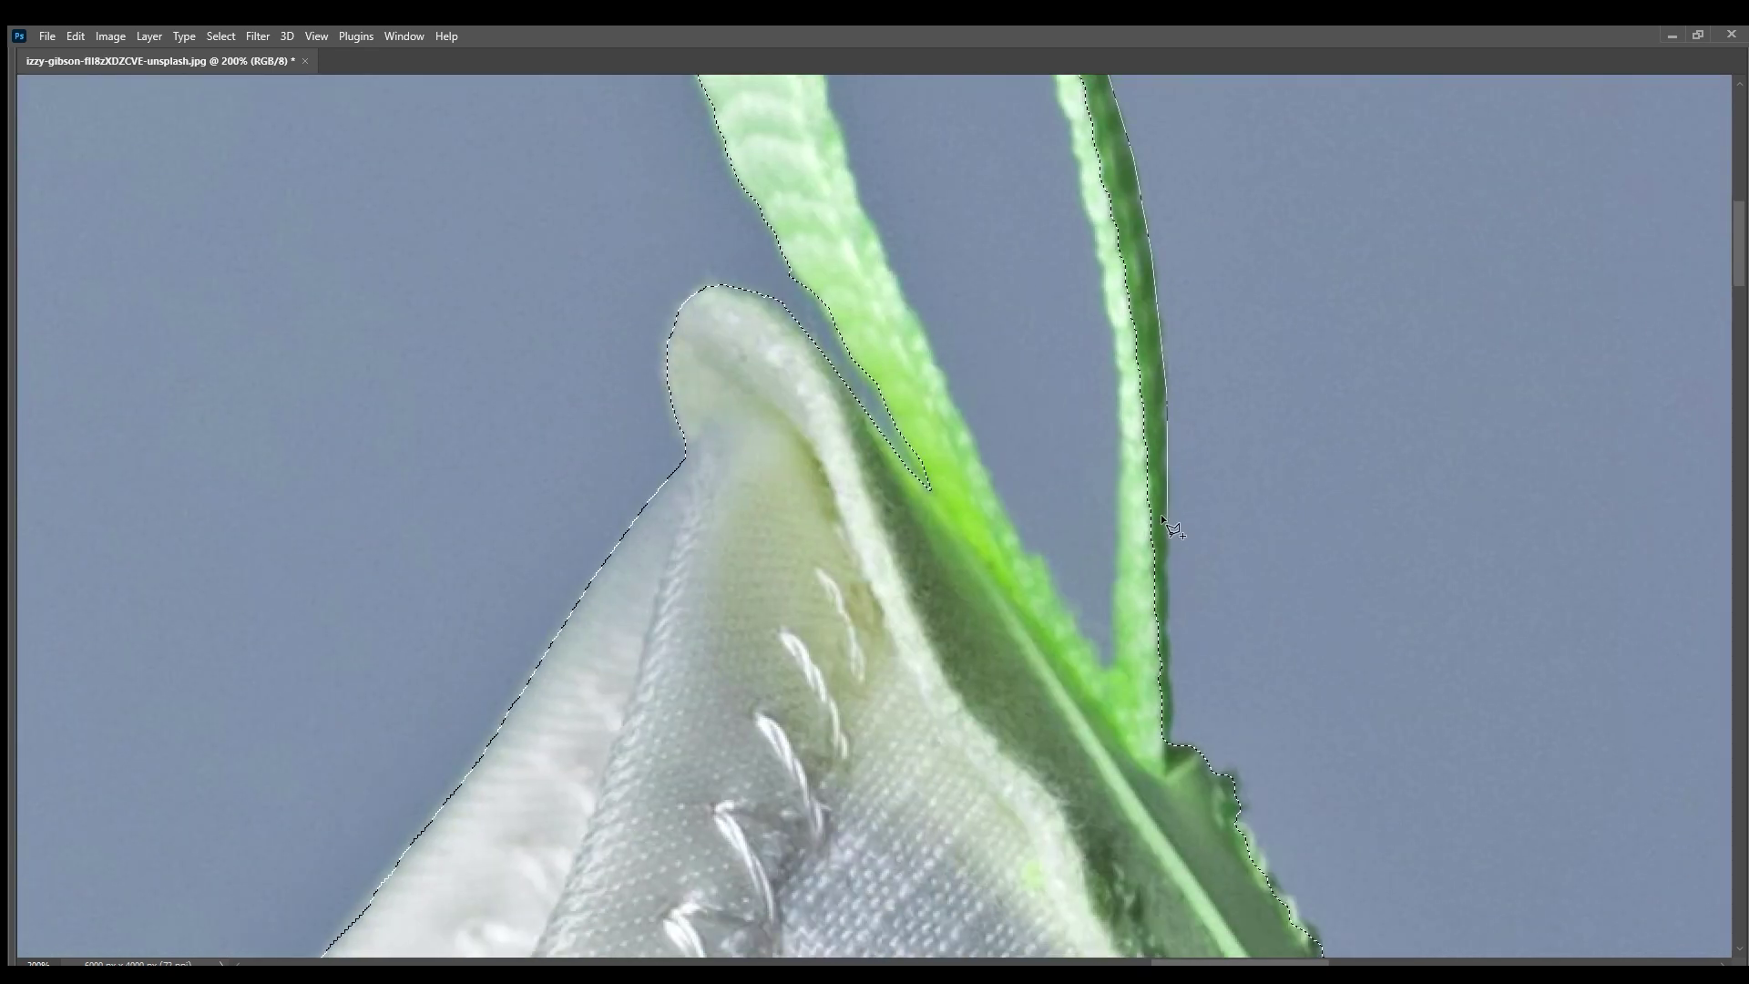
{"action": "mouse_move", "coordinate": [1143, 810]}
{"action": "left_mouse_down"}
{"action": "mouse_move", "coordinate": [1118, 339]}
{"action": "mouse_move", "coordinate": [1111, 583]}
{"action": "left_mouse_up"}
{"action": "left_click_drag", "start_coordinate": [1097, 524], "coordinate": [1068, 430]}
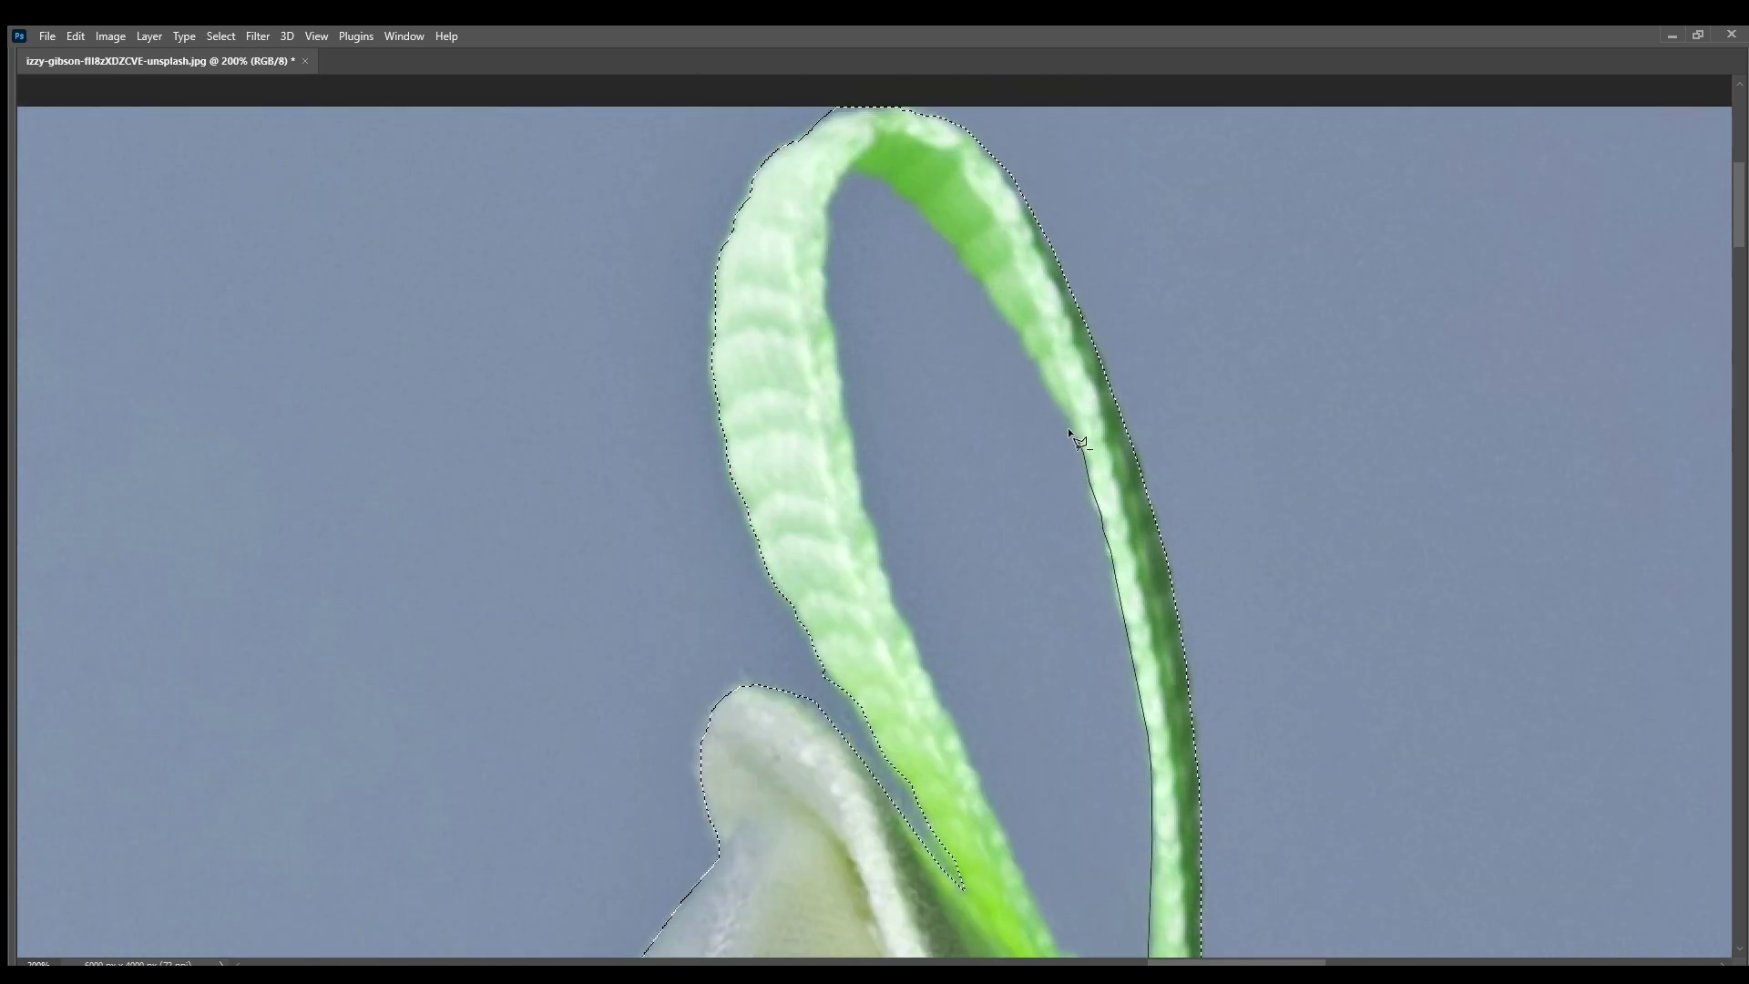
- Carry the outline over the loop tip and down its edges along the green trim
{"action": "mouse_move", "coordinate": [994, 303]}
{"action": "left_mouse_down"}
{"action": "mouse_move", "coordinate": [908, 194]}
{"action": "mouse_move", "coordinate": [846, 166]}
{"action": "left_mouse_up"}
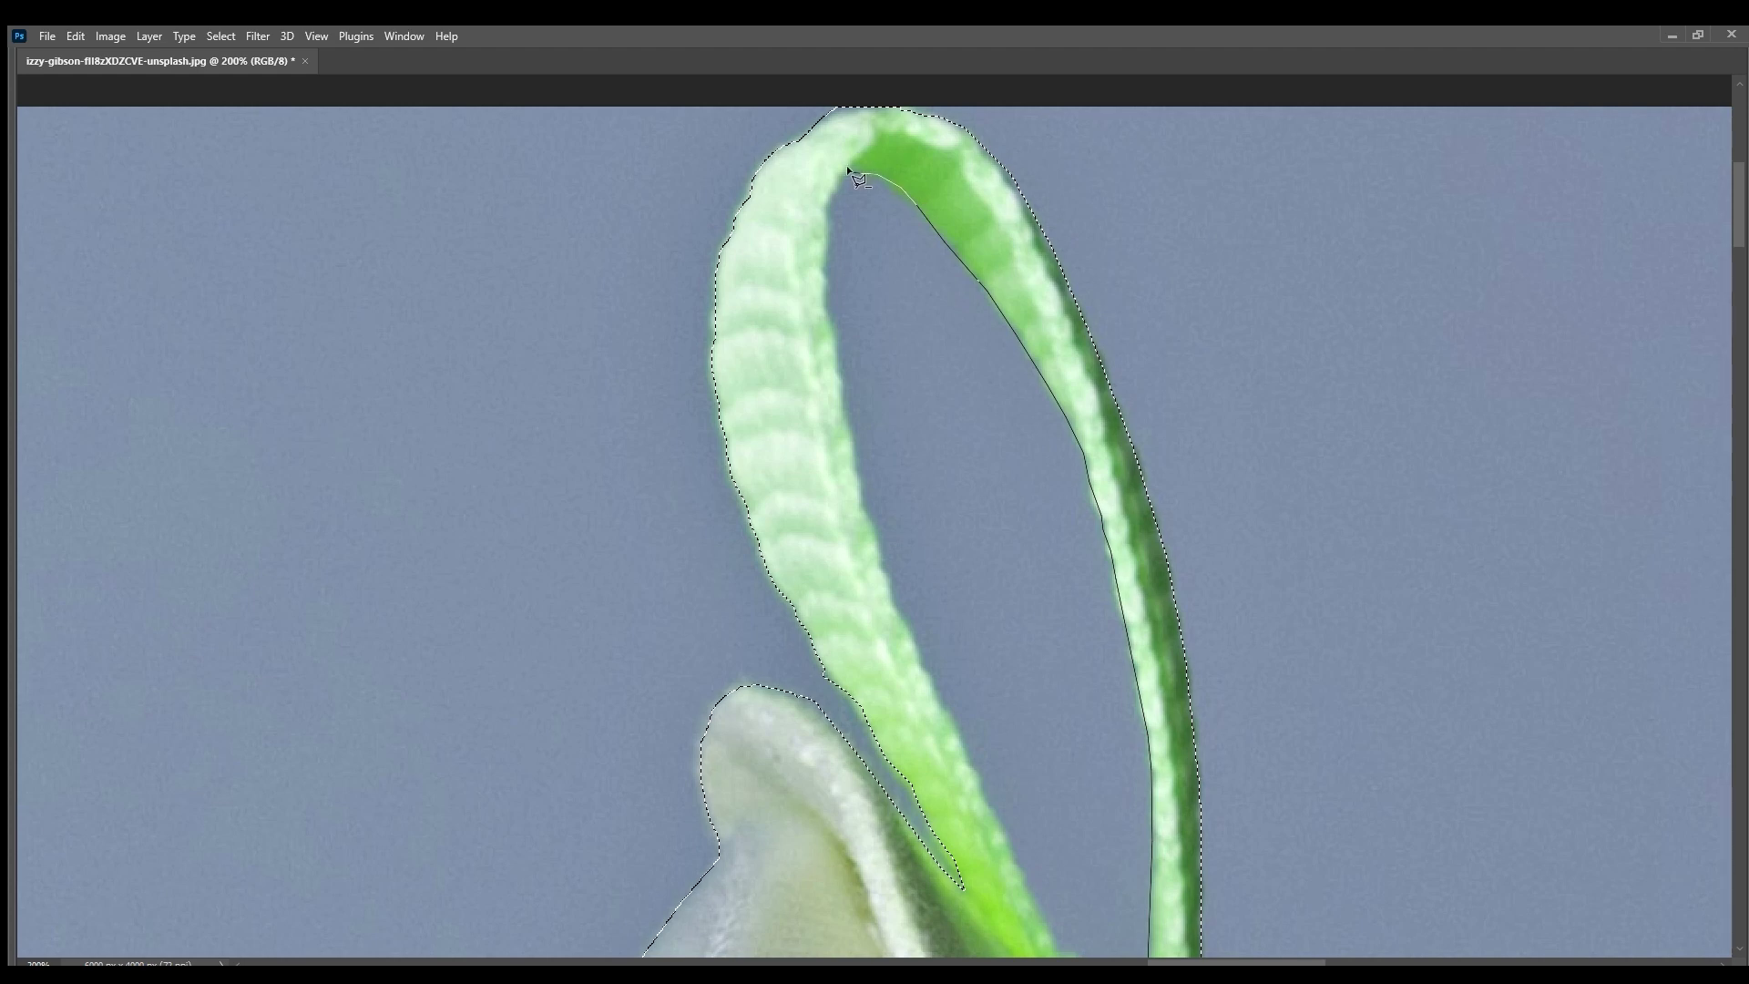
{"action": "left_click_drag", "start_coordinate": [818, 314], "coordinate": [831, 391]}
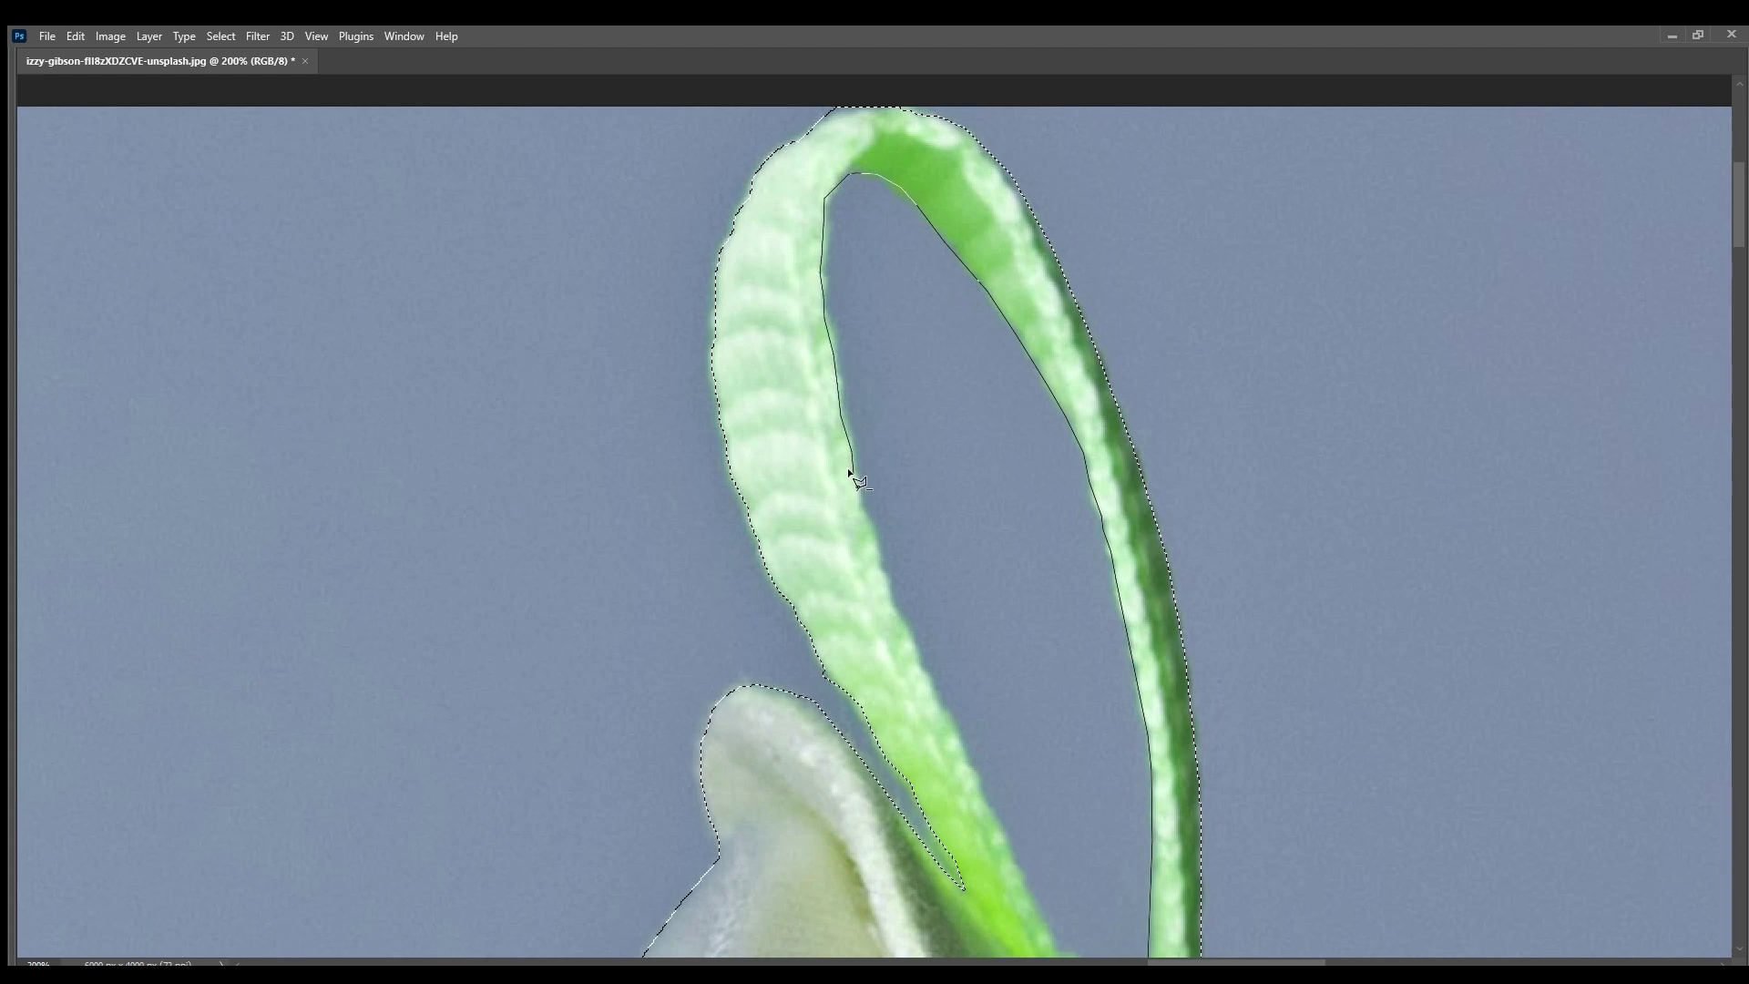
{"action": "left_click_drag", "start_coordinate": [848, 467], "coordinate": [817, 322]}
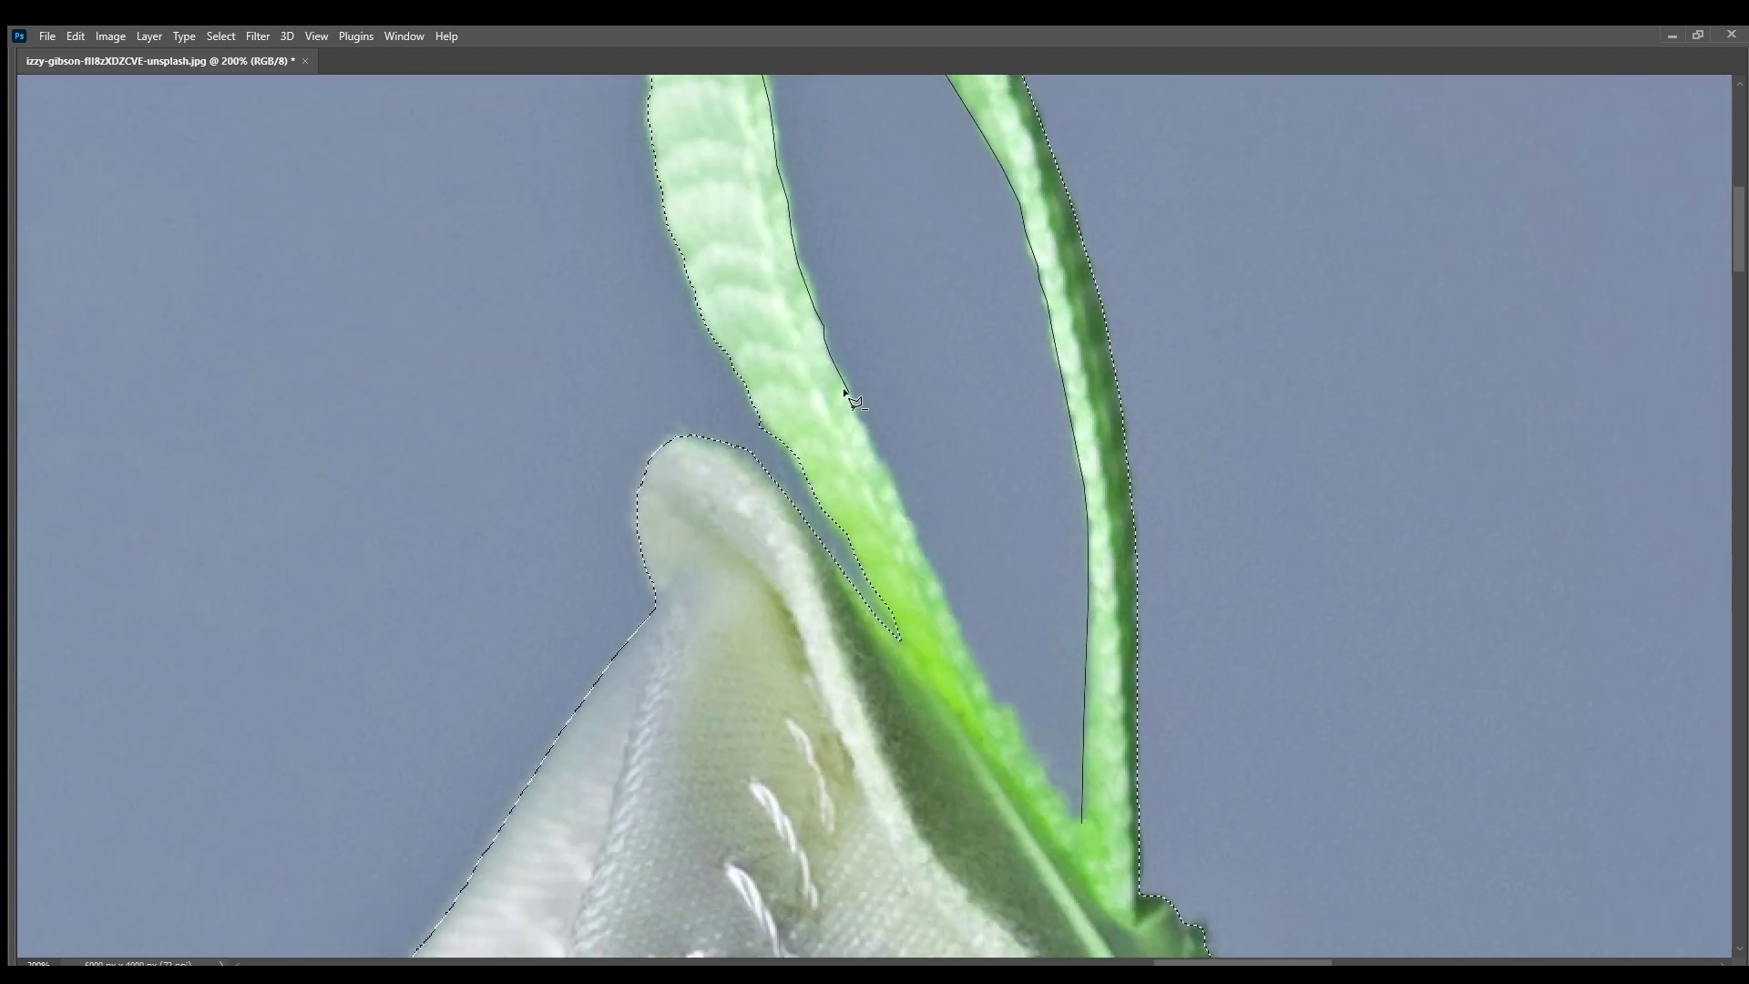
{"action": "left_click_drag", "start_coordinate": [959, 642], "coordinate": [1066, 802]}
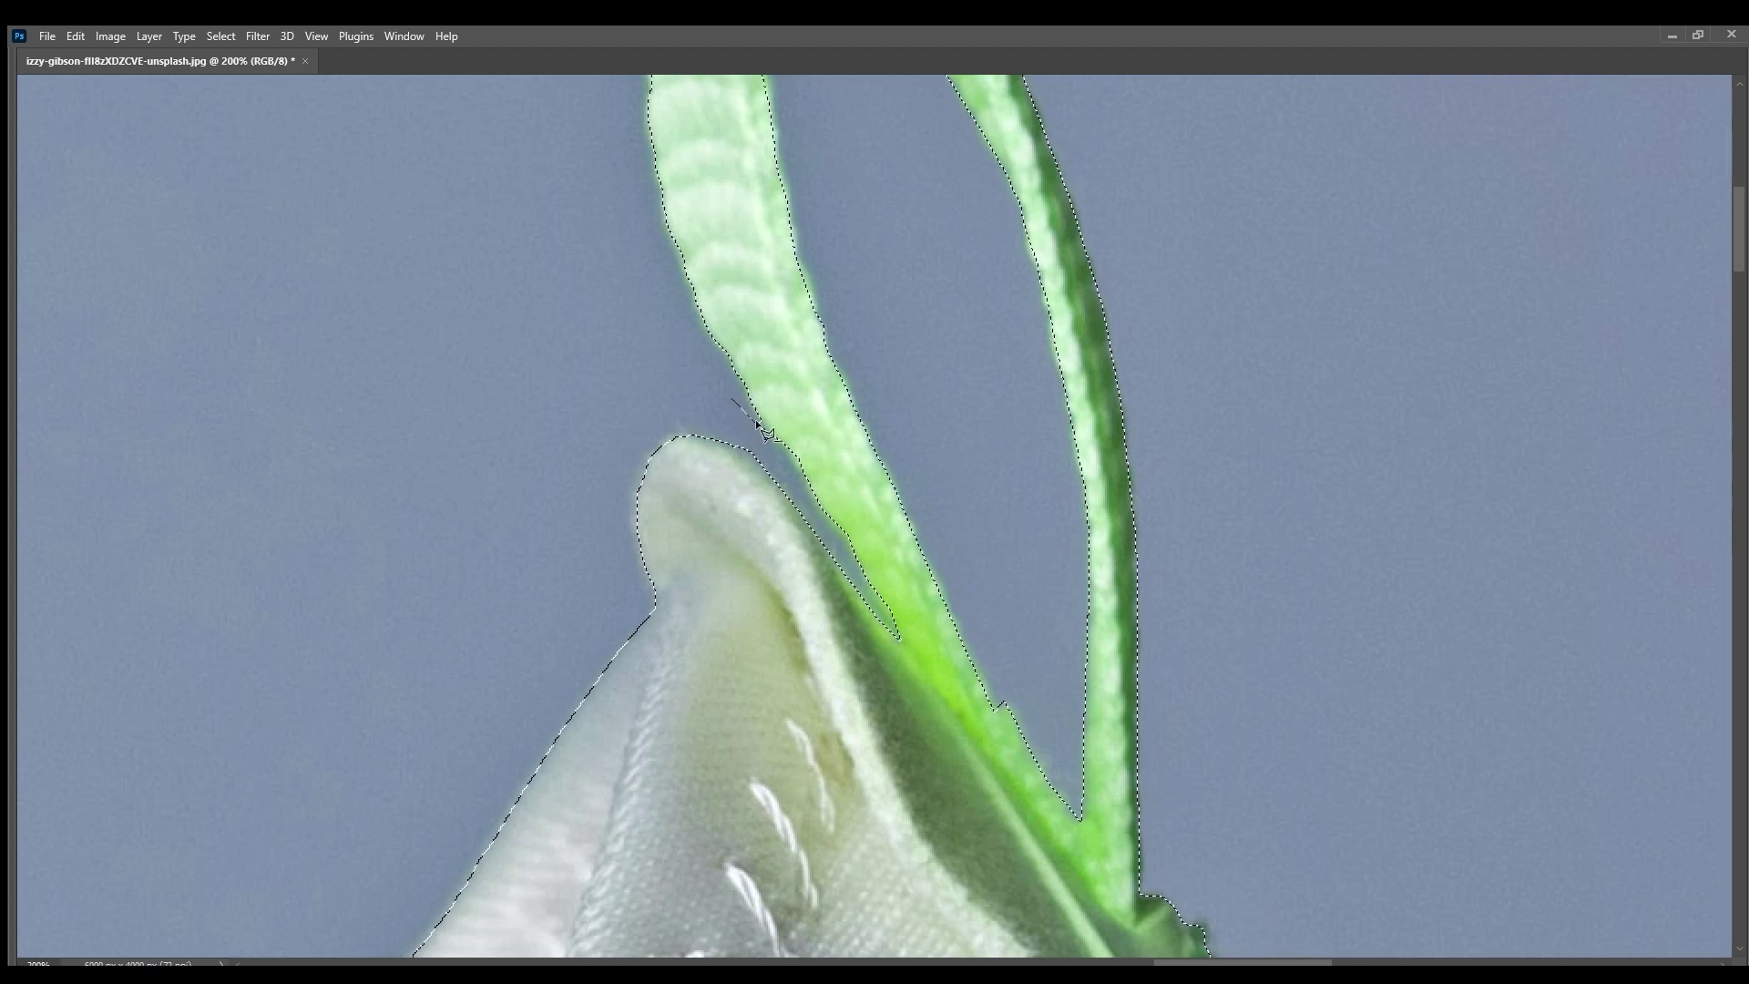
{"action": "left_click_drag", "start_coordinate": [1130, 686], "coordinate": [929, 222]}
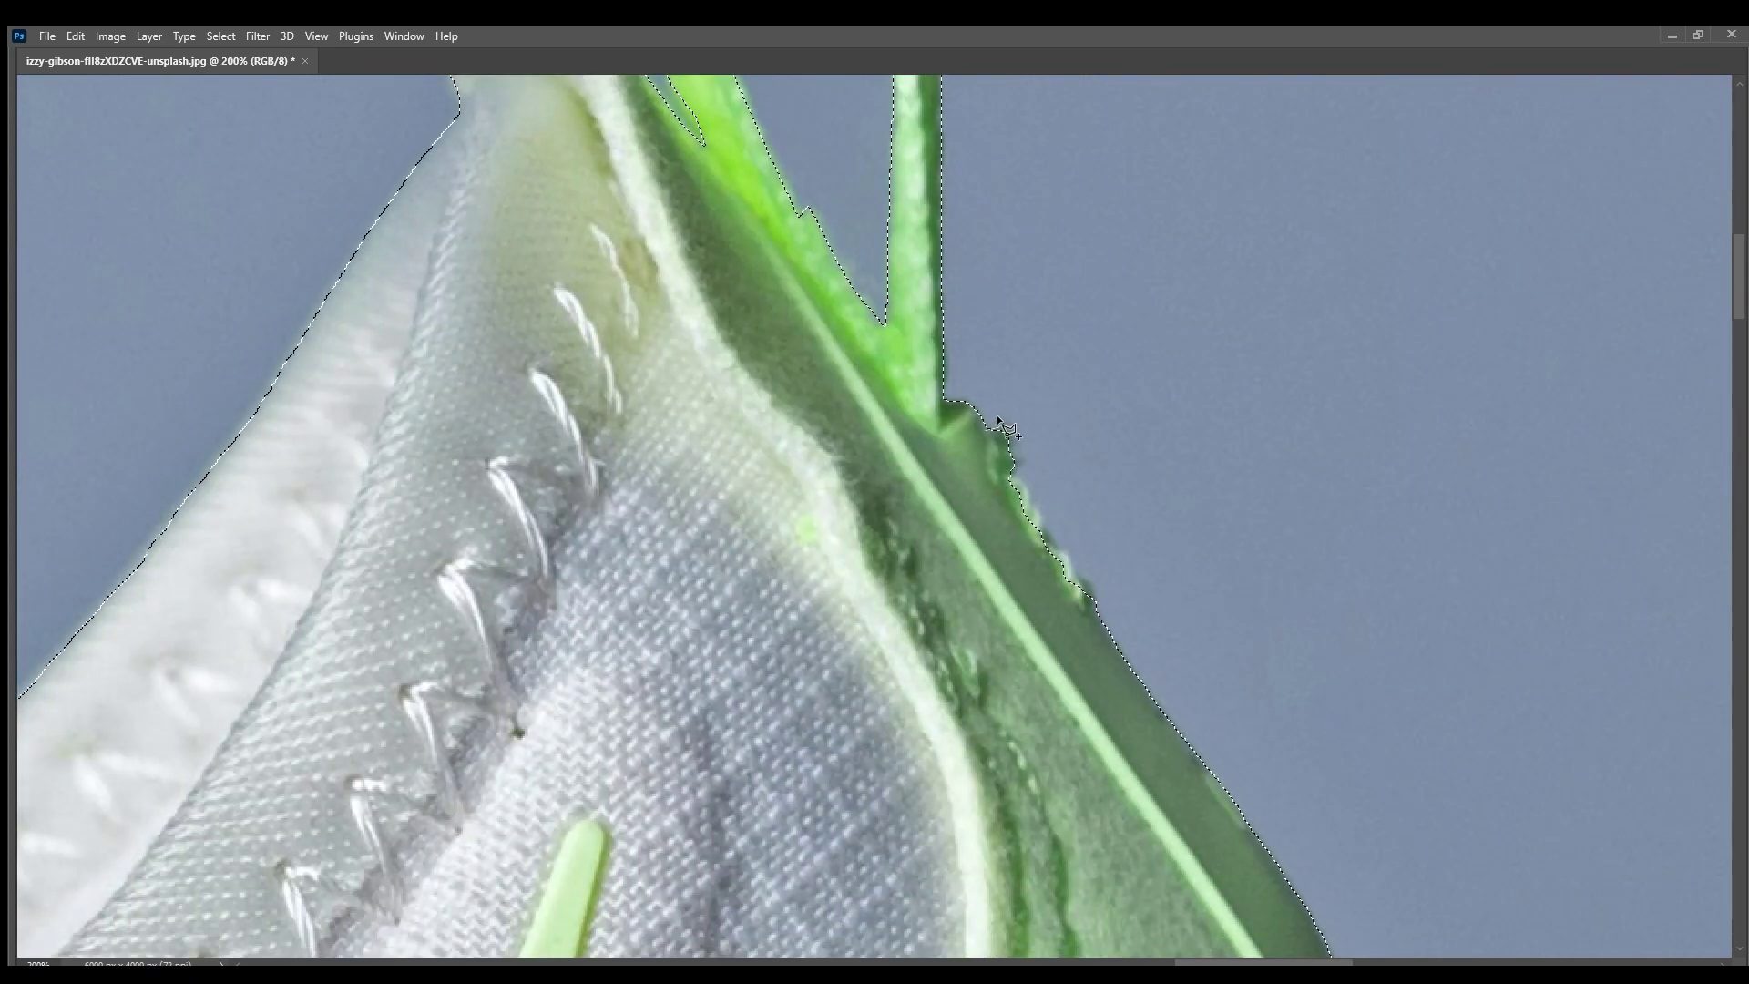
{"action": "left_click_drag", "start_coordinate": [998, 429], "coordinate": [1021, 478]}
{"action": "left_click_drag", "start_coordinate": [800, 574], "coordinate": [1059, 297]}
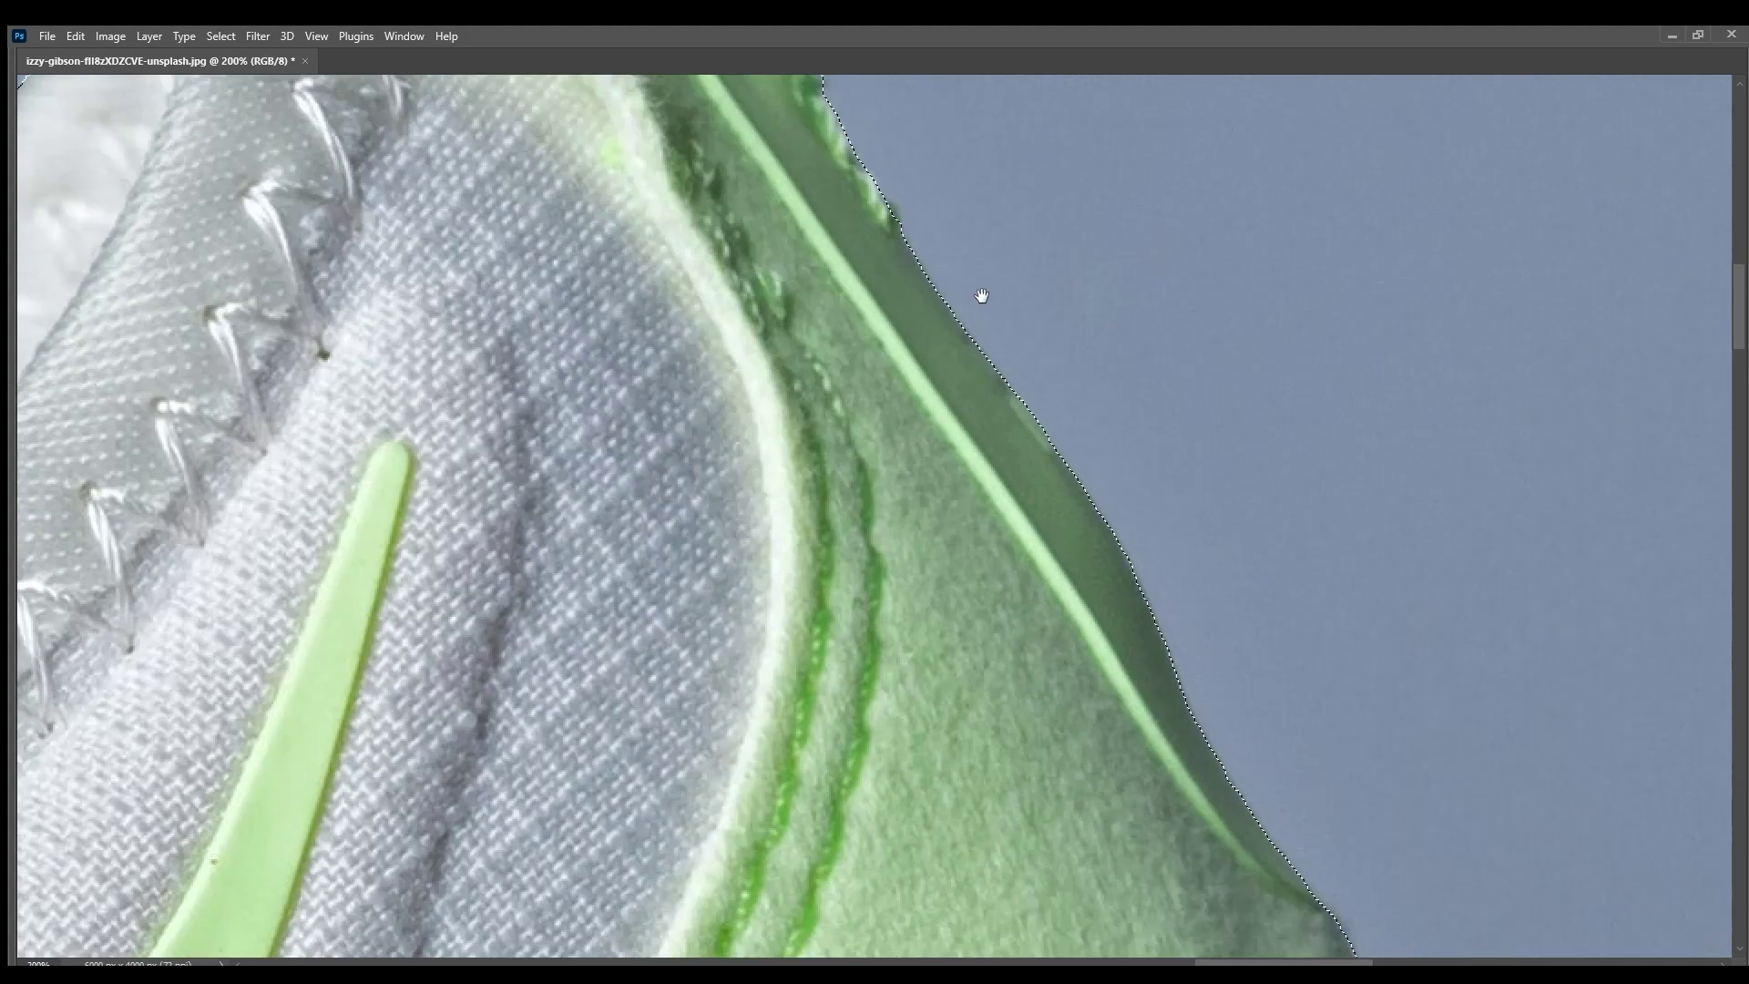
- Trace the outline along the white collar edge, including the collar tip
{"action": "scroll", "coordinate": [1059, 297], "scroll_direction": "down", "scroll_amount": 5}
{"action": "scroll", "coordinate": [1100, 484], "scroll_direction": "down", "scroll_amount": 5}
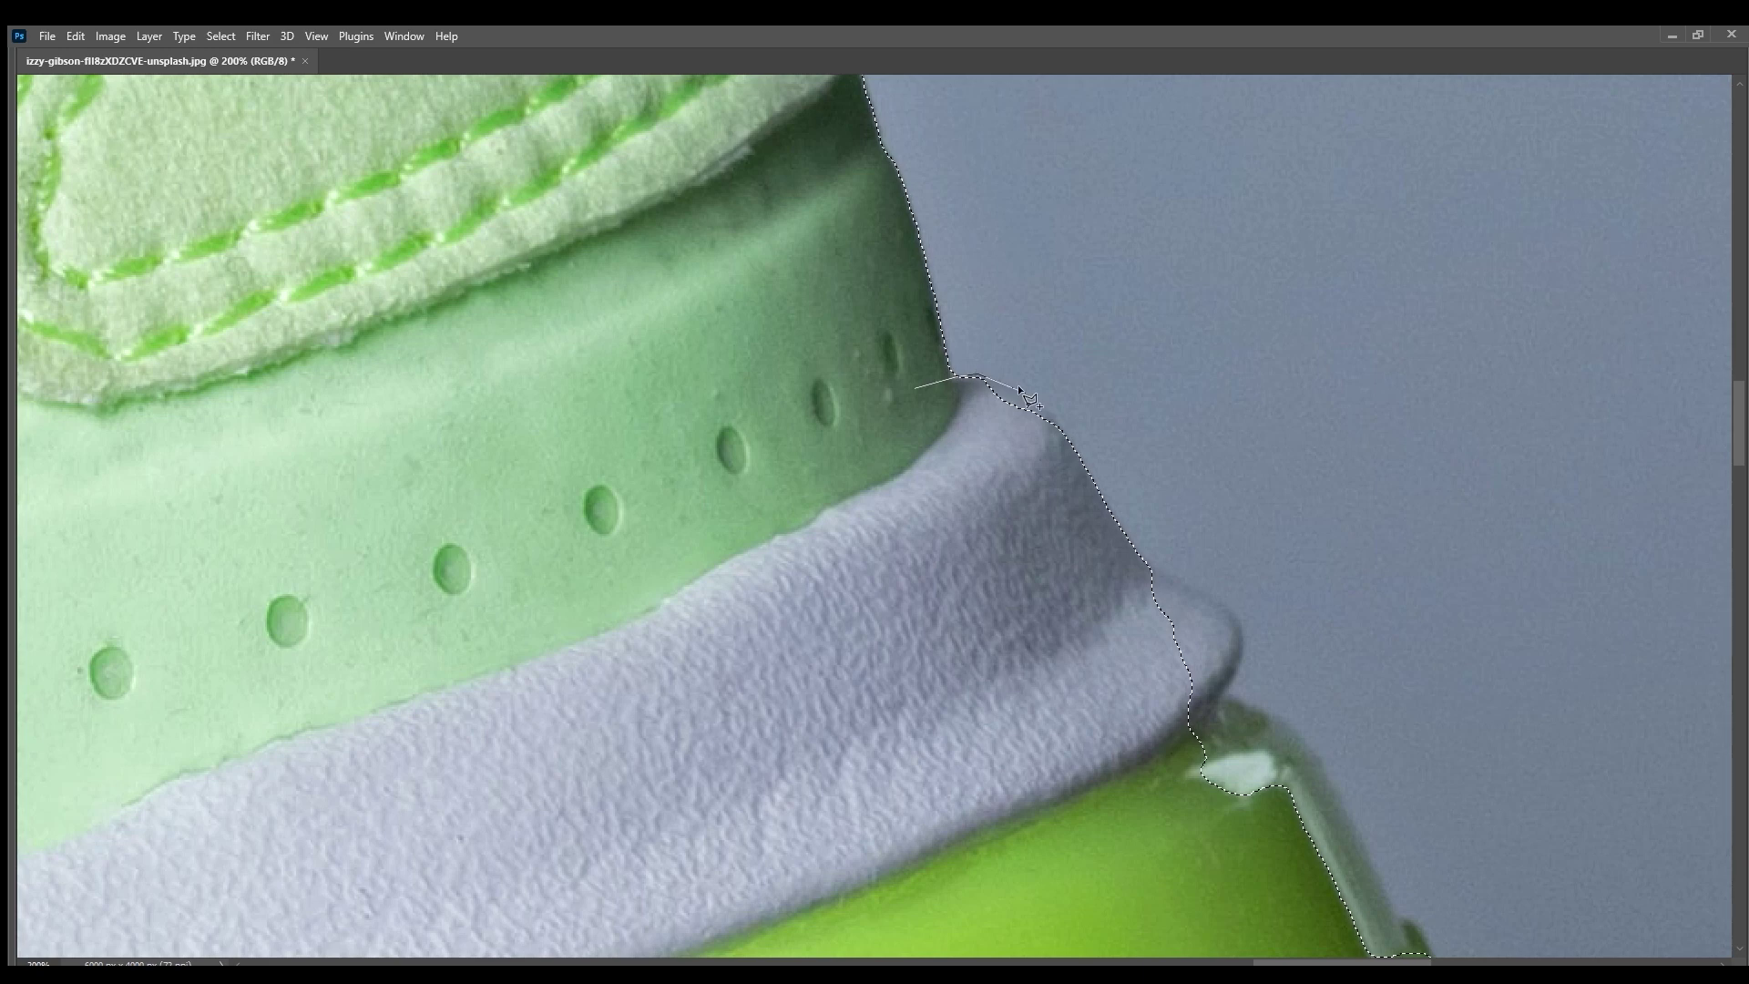
{"action": "left_click_drag", "start_coordinate": [1147, 636], "coordinate": [979, 463]}
{"action": "mouse_move", "coordinate": [928, 344]}
{"action": "left_mouse_down"}
{"action": "mouse_move", "coordinate": [1068, 448]}
{"action": "mouse_move", "coordinate": [1021, 547]}
{"action": "left_mouse_up"}
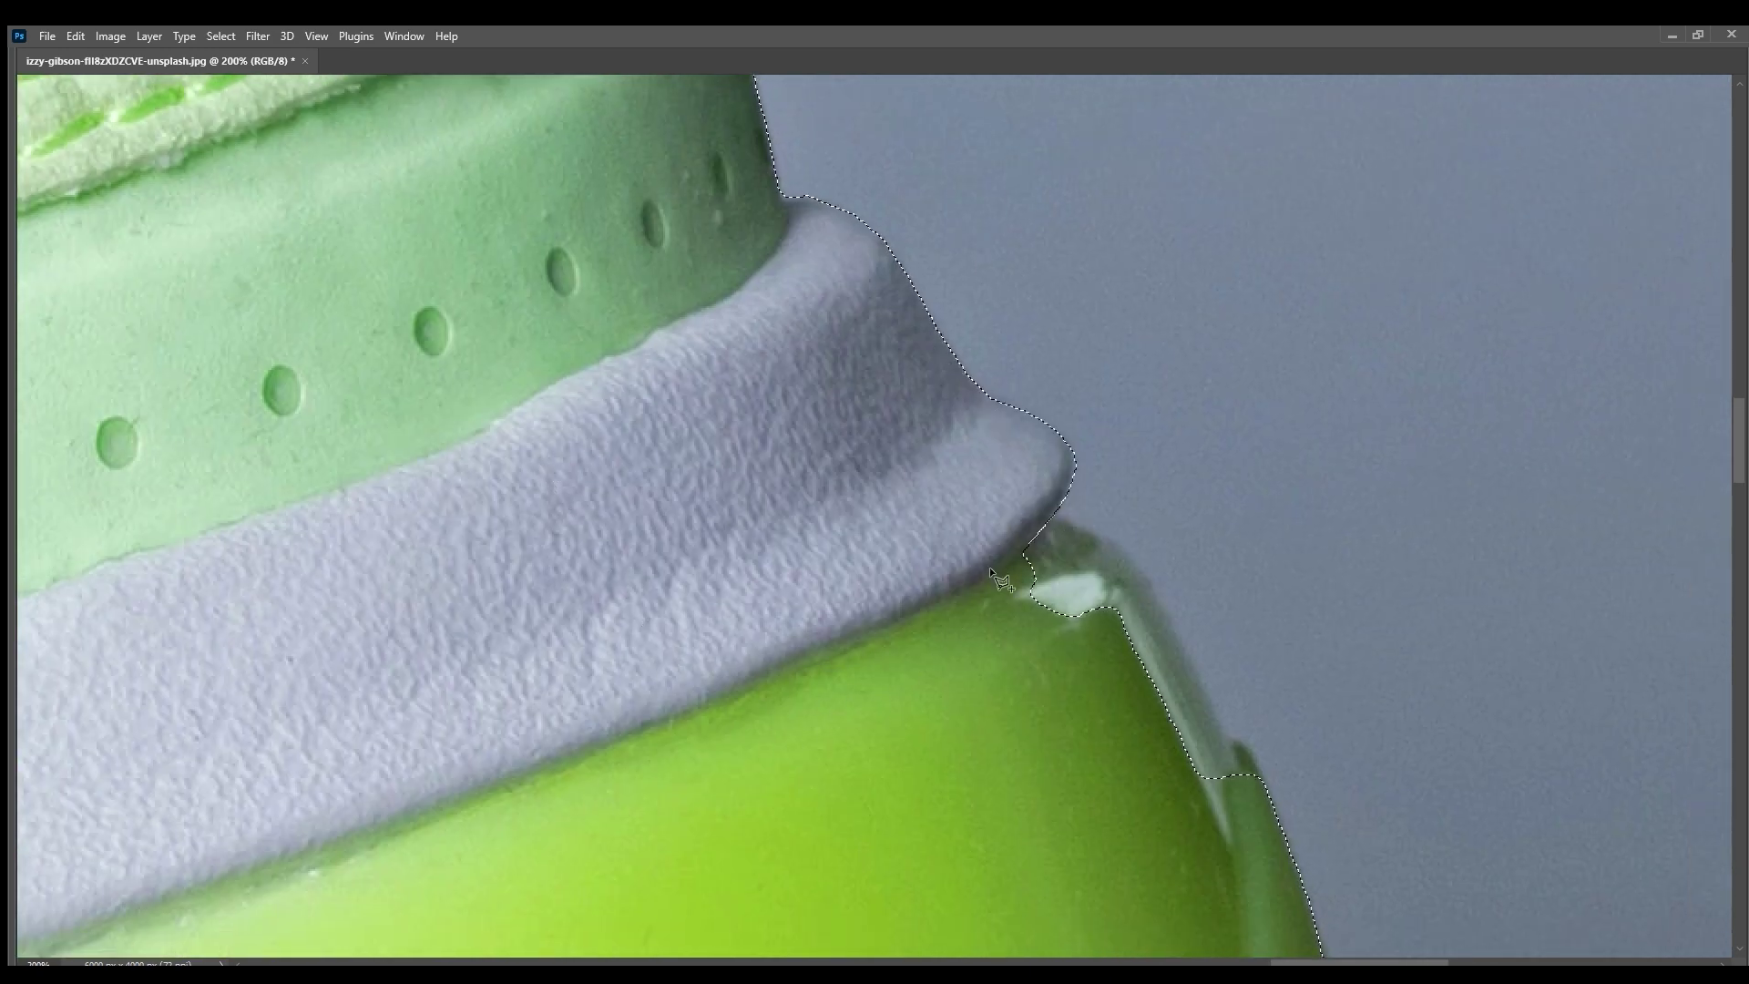
{"action": "mouse_move", "coordinate": [1011, 485]}
{"action": "left_mouse_down"}
{"action": "mouse_move", "coordinate": [773, 299]}
{"action": "mouse_move", "coordinate": [864, 336]}
{"action": "mouse_move", "coordinate": [936, 778]}
{"action": "left_mouse_up"}
- Extend the outline down the glossy green shell and along the rim above the sole
{"action": "left_click_drag", "start_coordinate": [1105, 736], "coordinate": [1009, 457]}
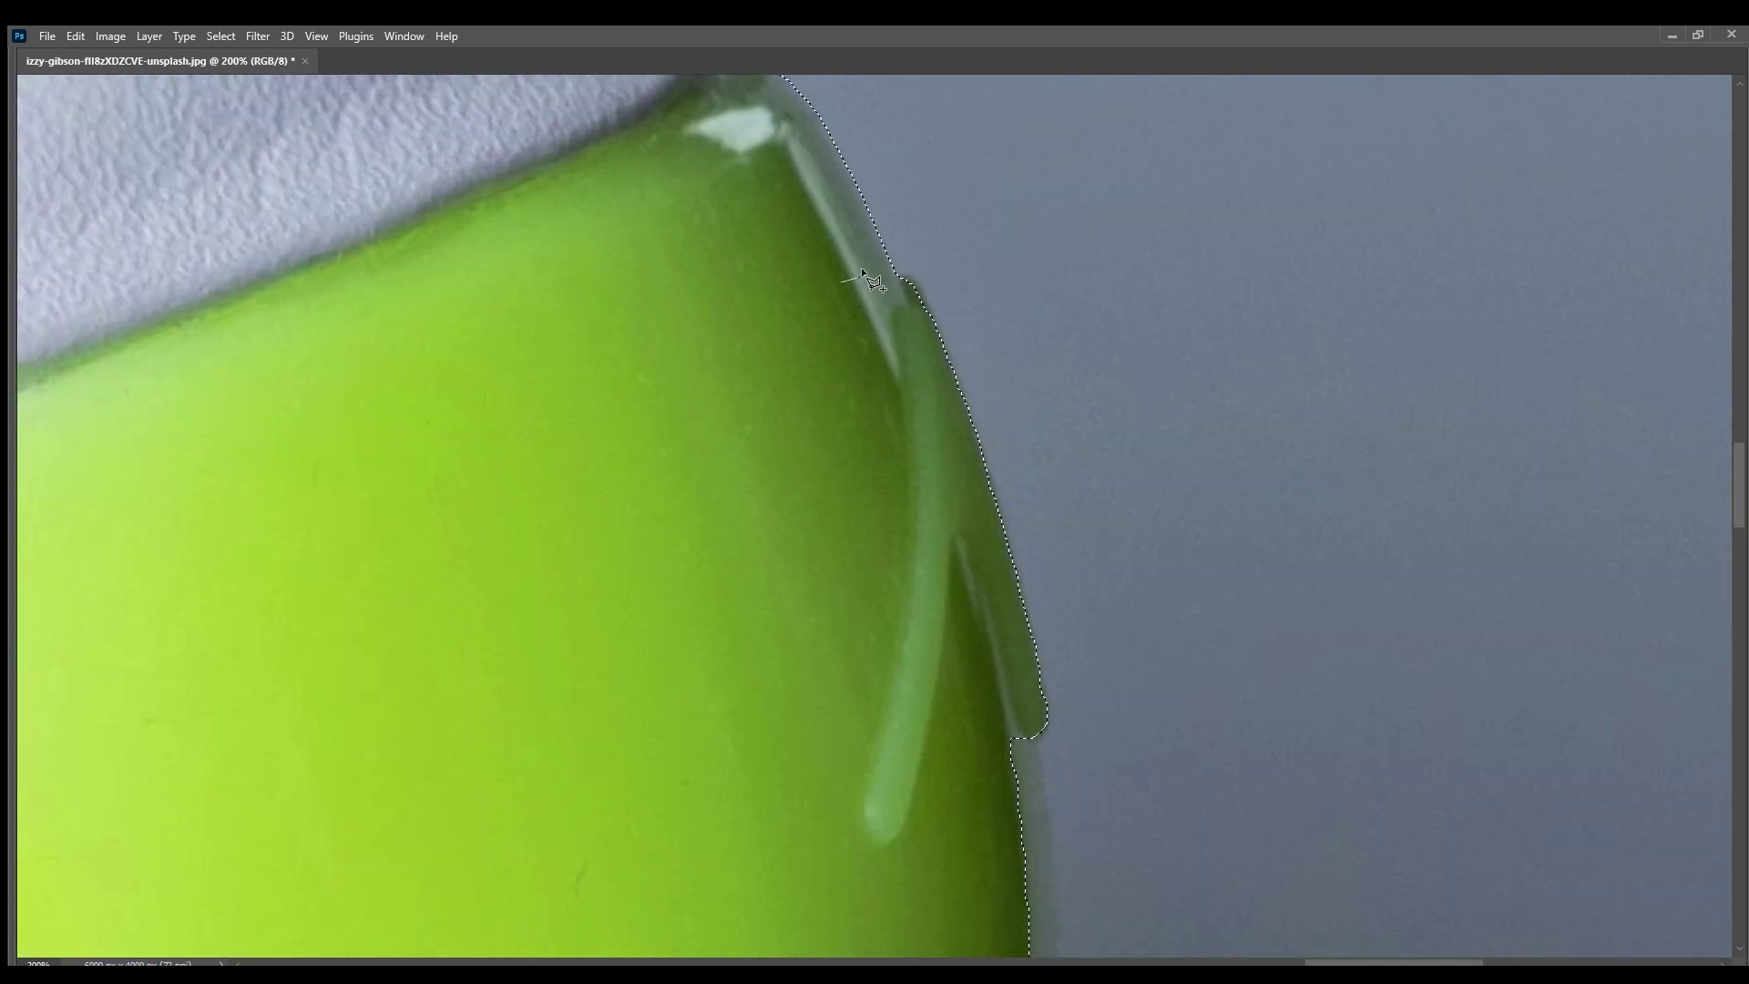
{"action": "mouse_move", "coordinate": [904, 276]}
{"action": "left_mouse_down"}
{"action": "mouse_move", "coordinate": [1039, 729]}
{"action": "mouse_move", "coordinate": [1016, 369]}
{"action": "left_mouse_up"}
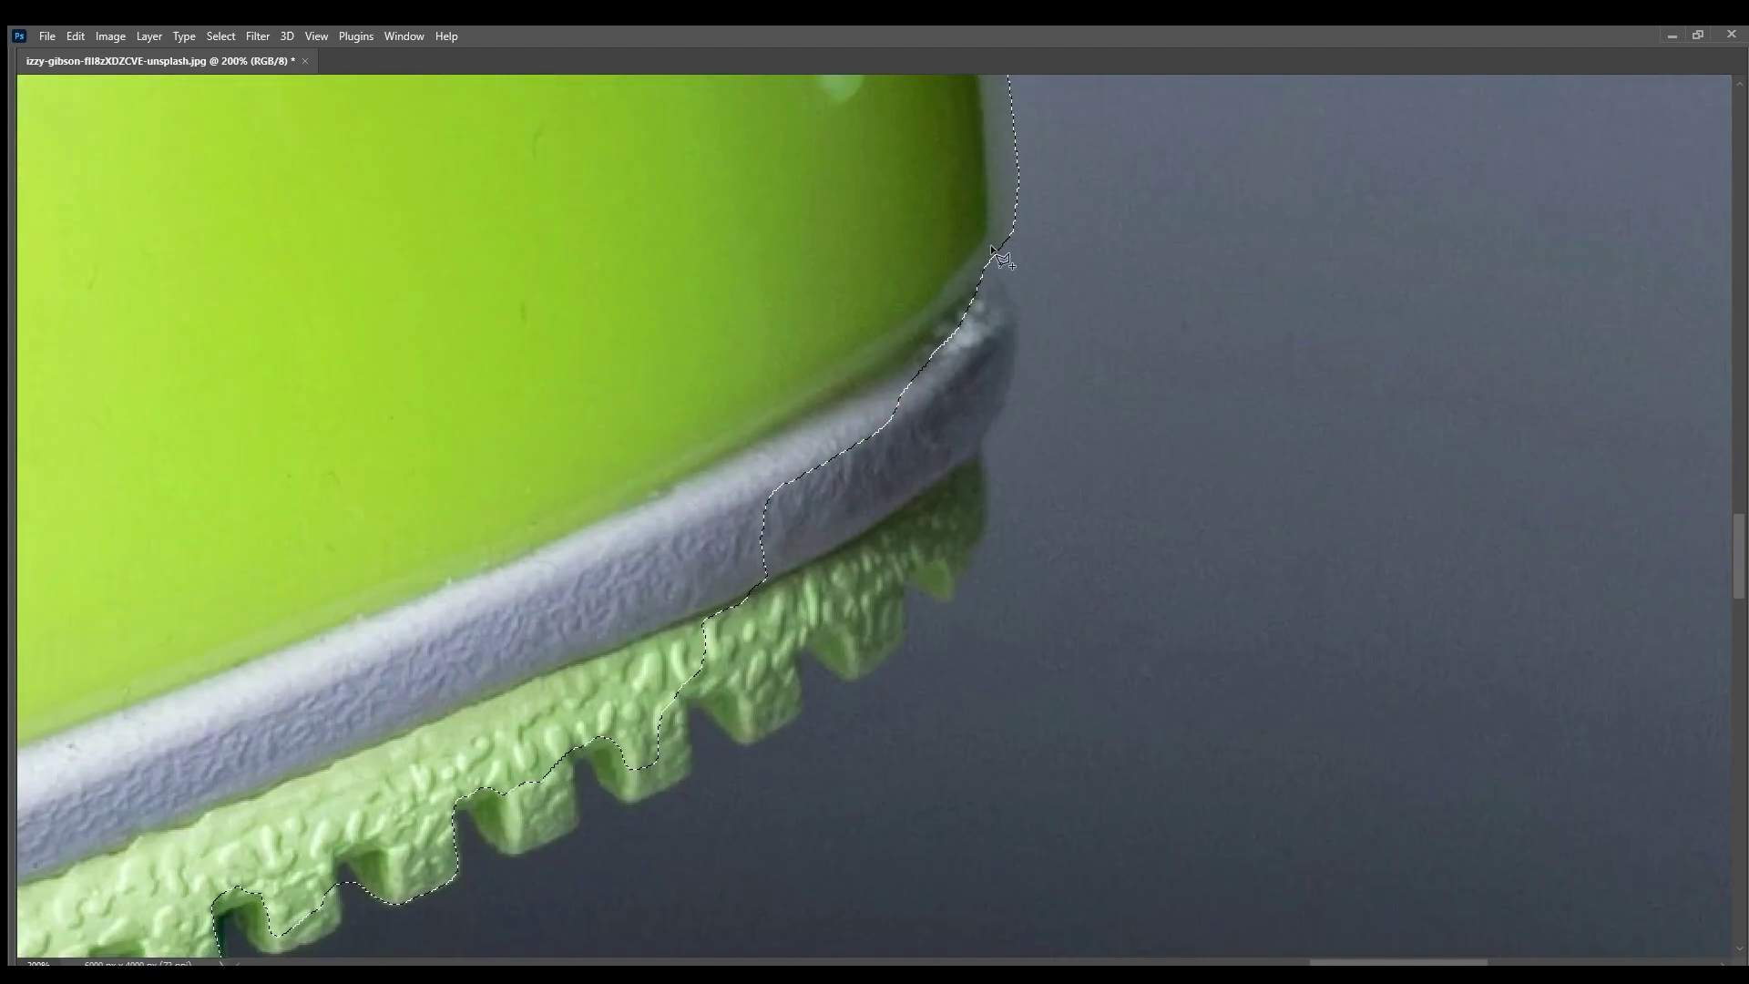
{"action": "left_click_drag", "start_coordinate": [1025, 588], "coordinate": [1008, 295]}
{"action": "left_click_drag", "start_coordinate": [997, 397], "coordinate": [461, 410]}
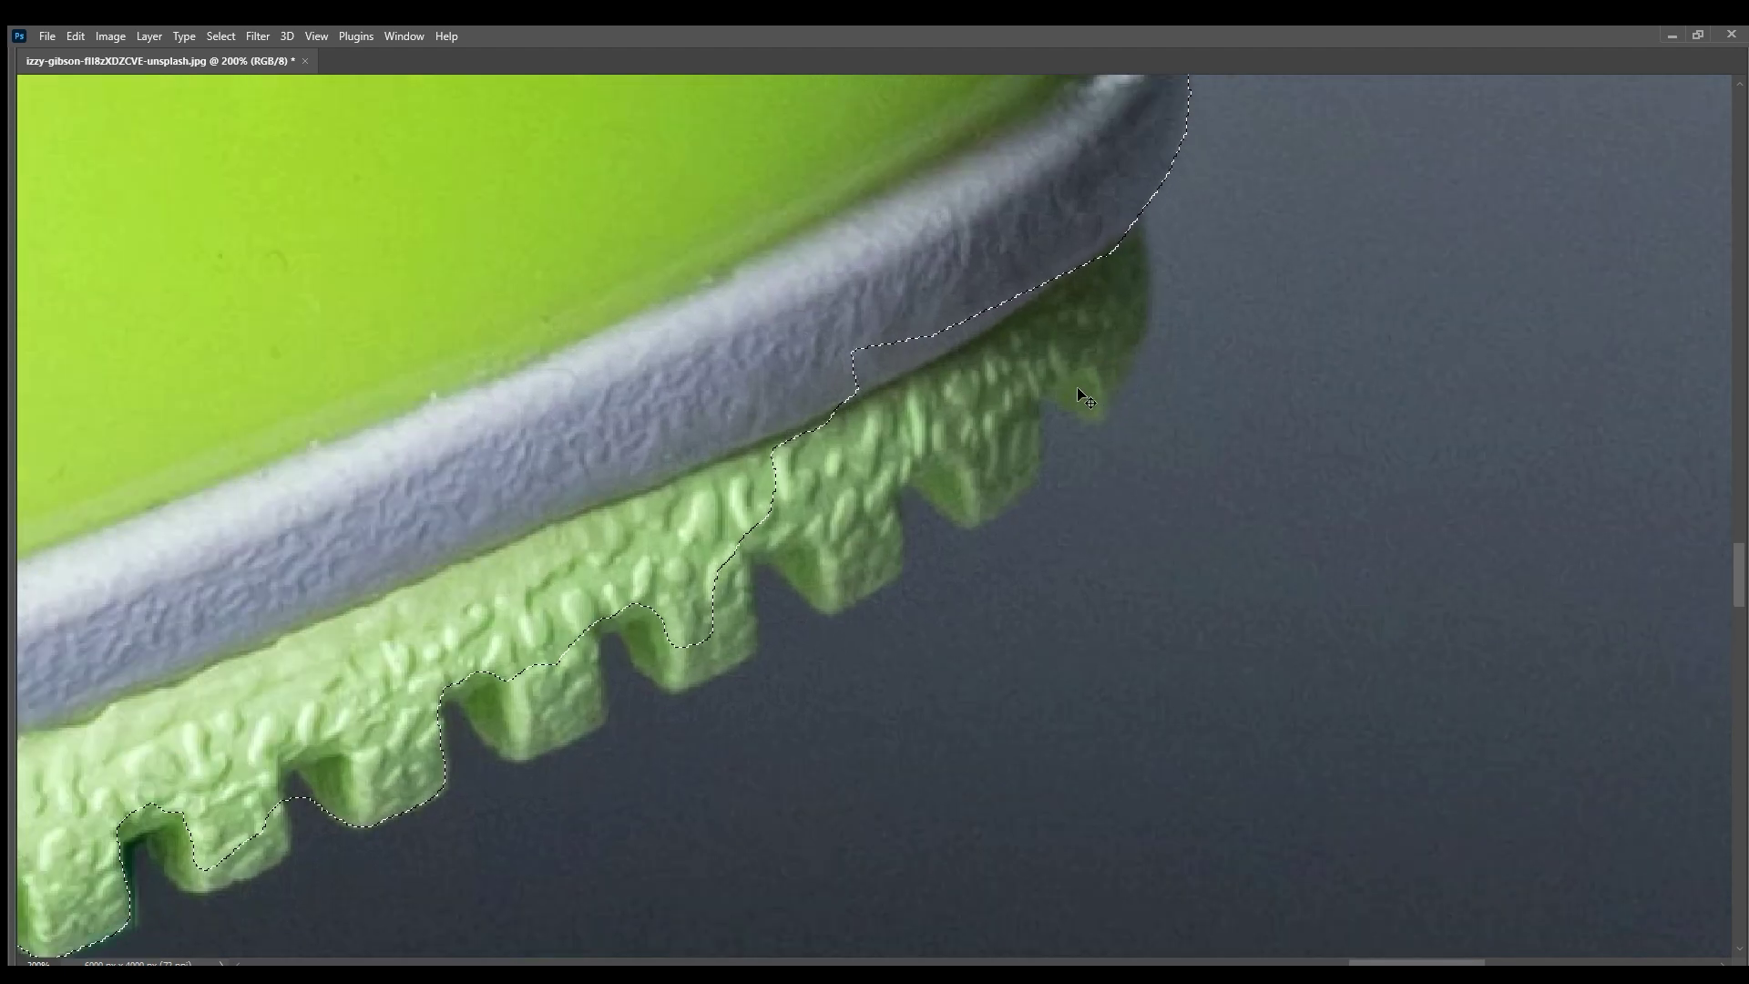
- At 300%, place Polygonal Lasso points around the first sole teeth from the rim corner
{"action": "key", "text": "ctrl+plus"}
{"action": "left_click", "coordinate": [1163, 162], "text": "shift"}
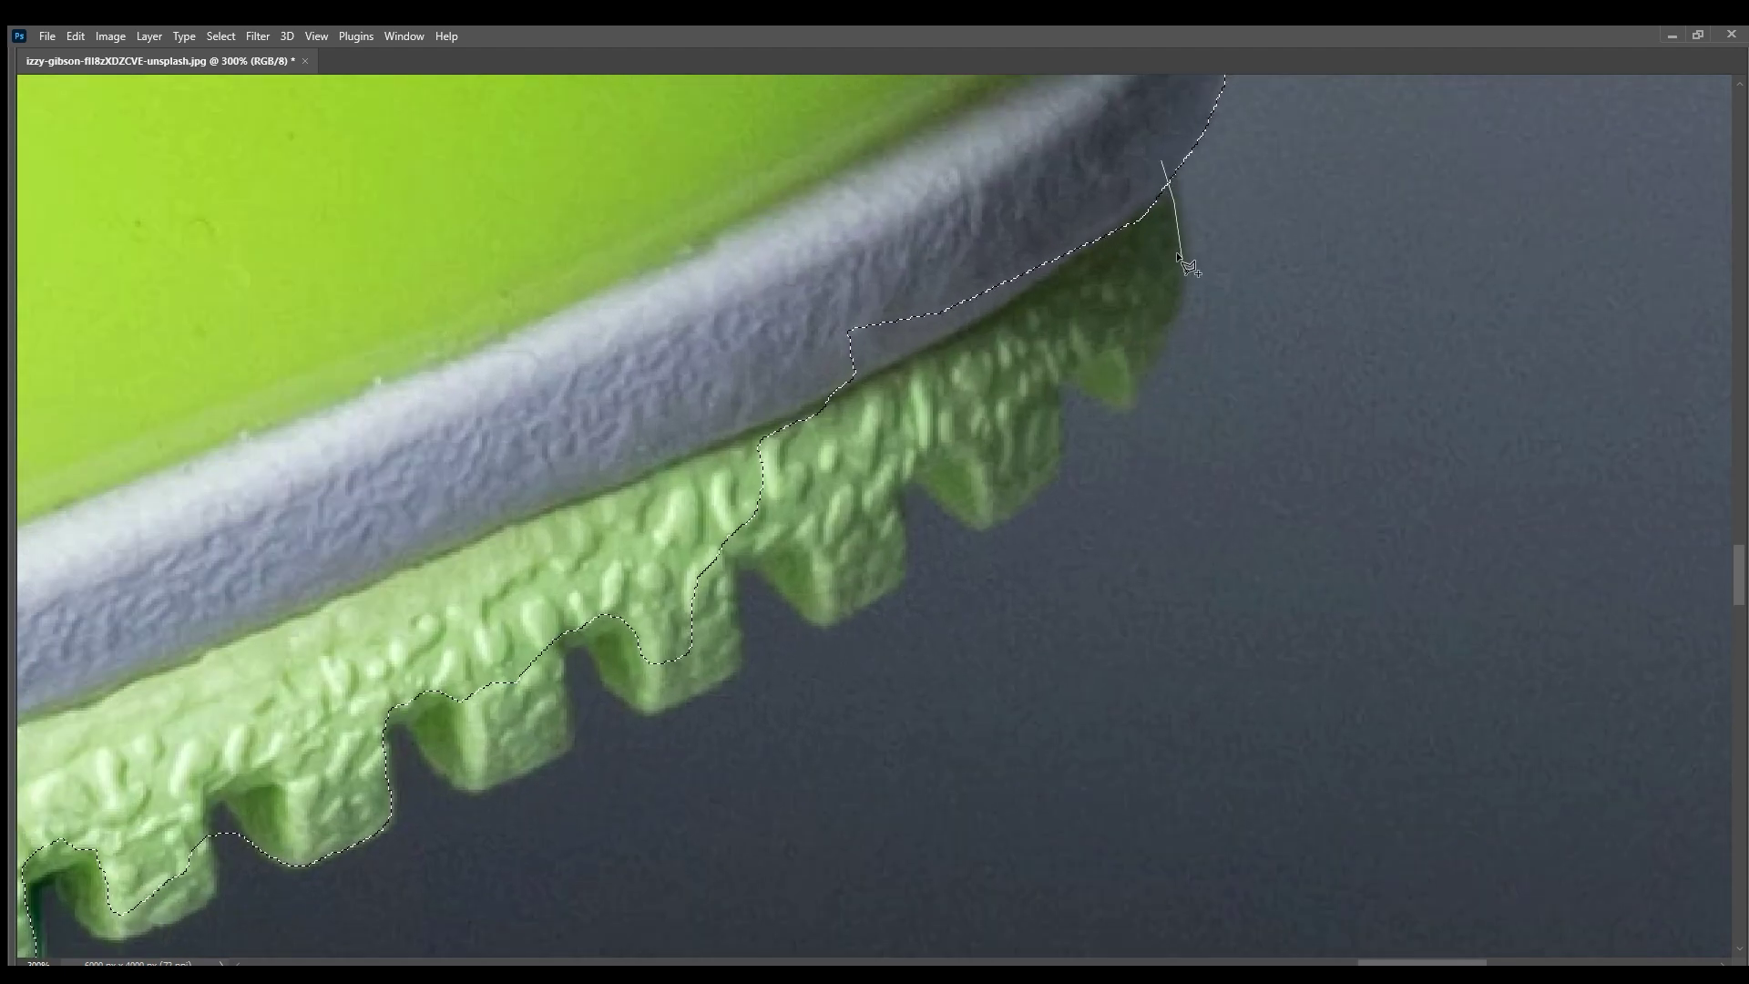
{"action": "left_click", "coordinate": [1066, 393]}
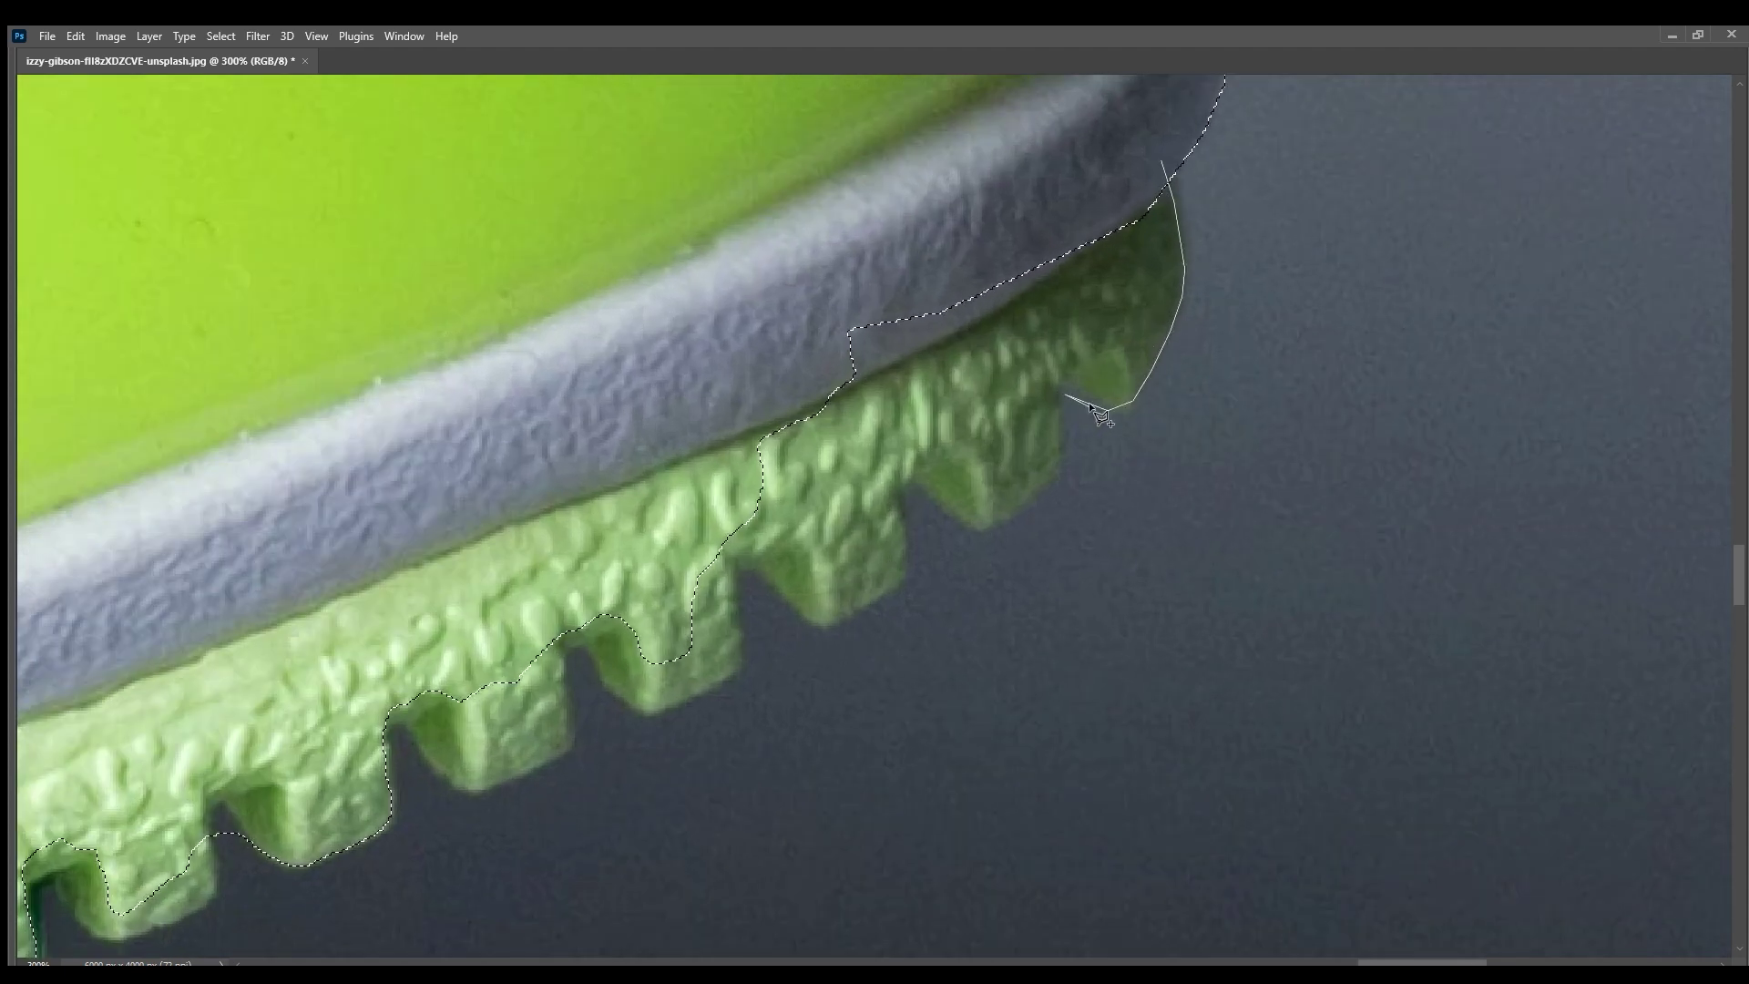
{"action": "left_click", "coordinate": [1128, 406]}
{"action": "left_click", "coordinate": [1057, 468]}
{"action": "left_click", "coordinate": [1045, 493]}
{"action": "left_click", "coordinate": [996, 522]}
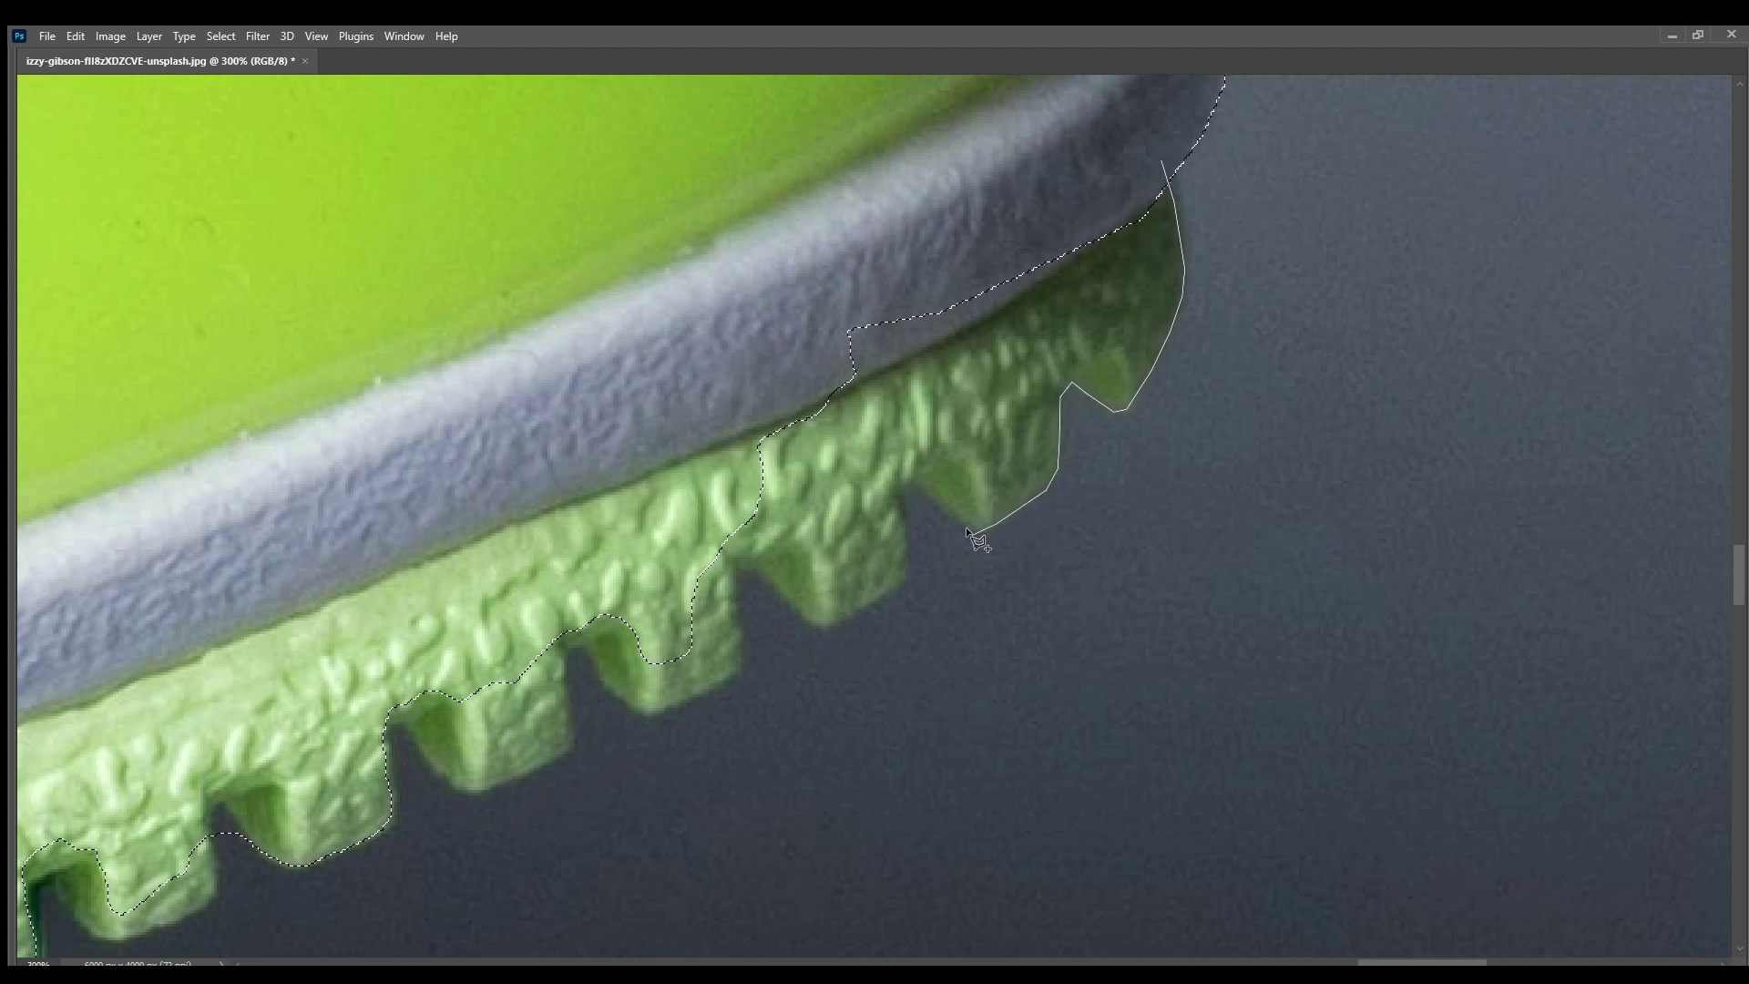
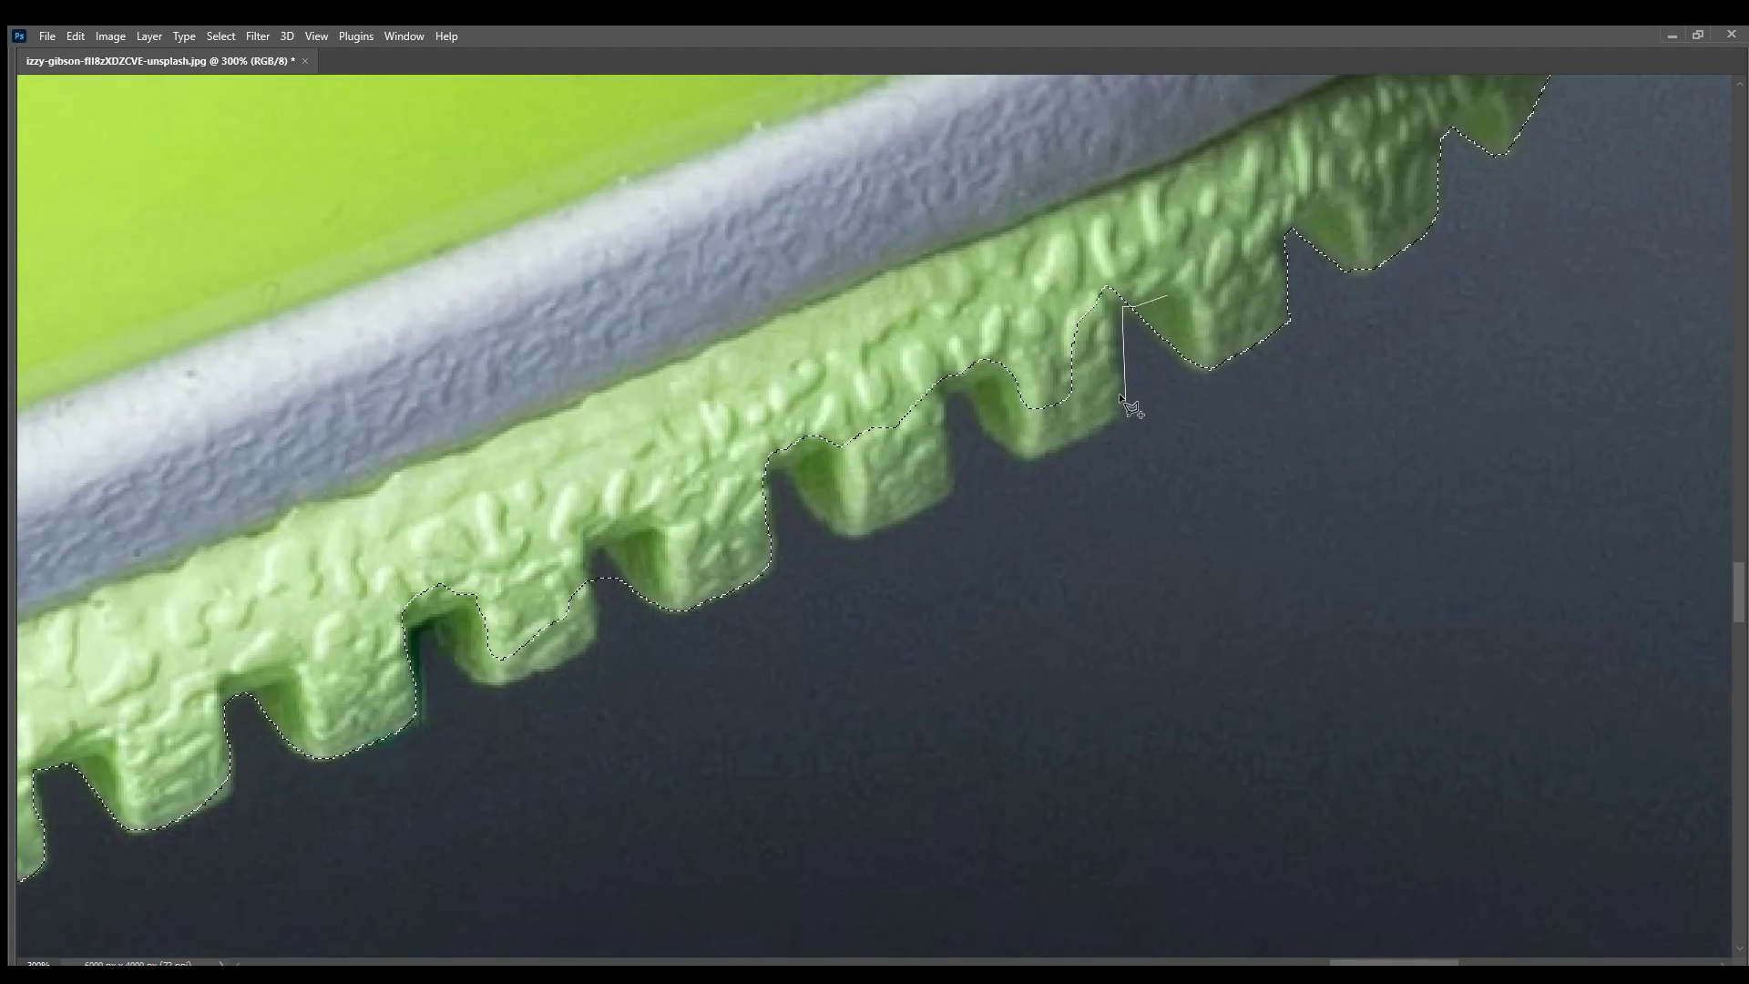
- Add the first two green sole teeth to the selection with Shift-clicked polygonal outlines
{"action": "left_click", "coordinate": [1124, 415]}
{"action": "left_click", "coordinate": [1033, 453]}
{"action": "left_click", "coordinate": [982, 439]}
{"action": "double_click", "coordinate": [968, 371]}
{"action": "scroll", "coordinate": [1003, 225], "scroll_direction": "down", "scroll_amount": 2}
{"action": "scroll", "coordinate": [1002, 226], "scroll_direction": "left", "scroll_amount": 2}
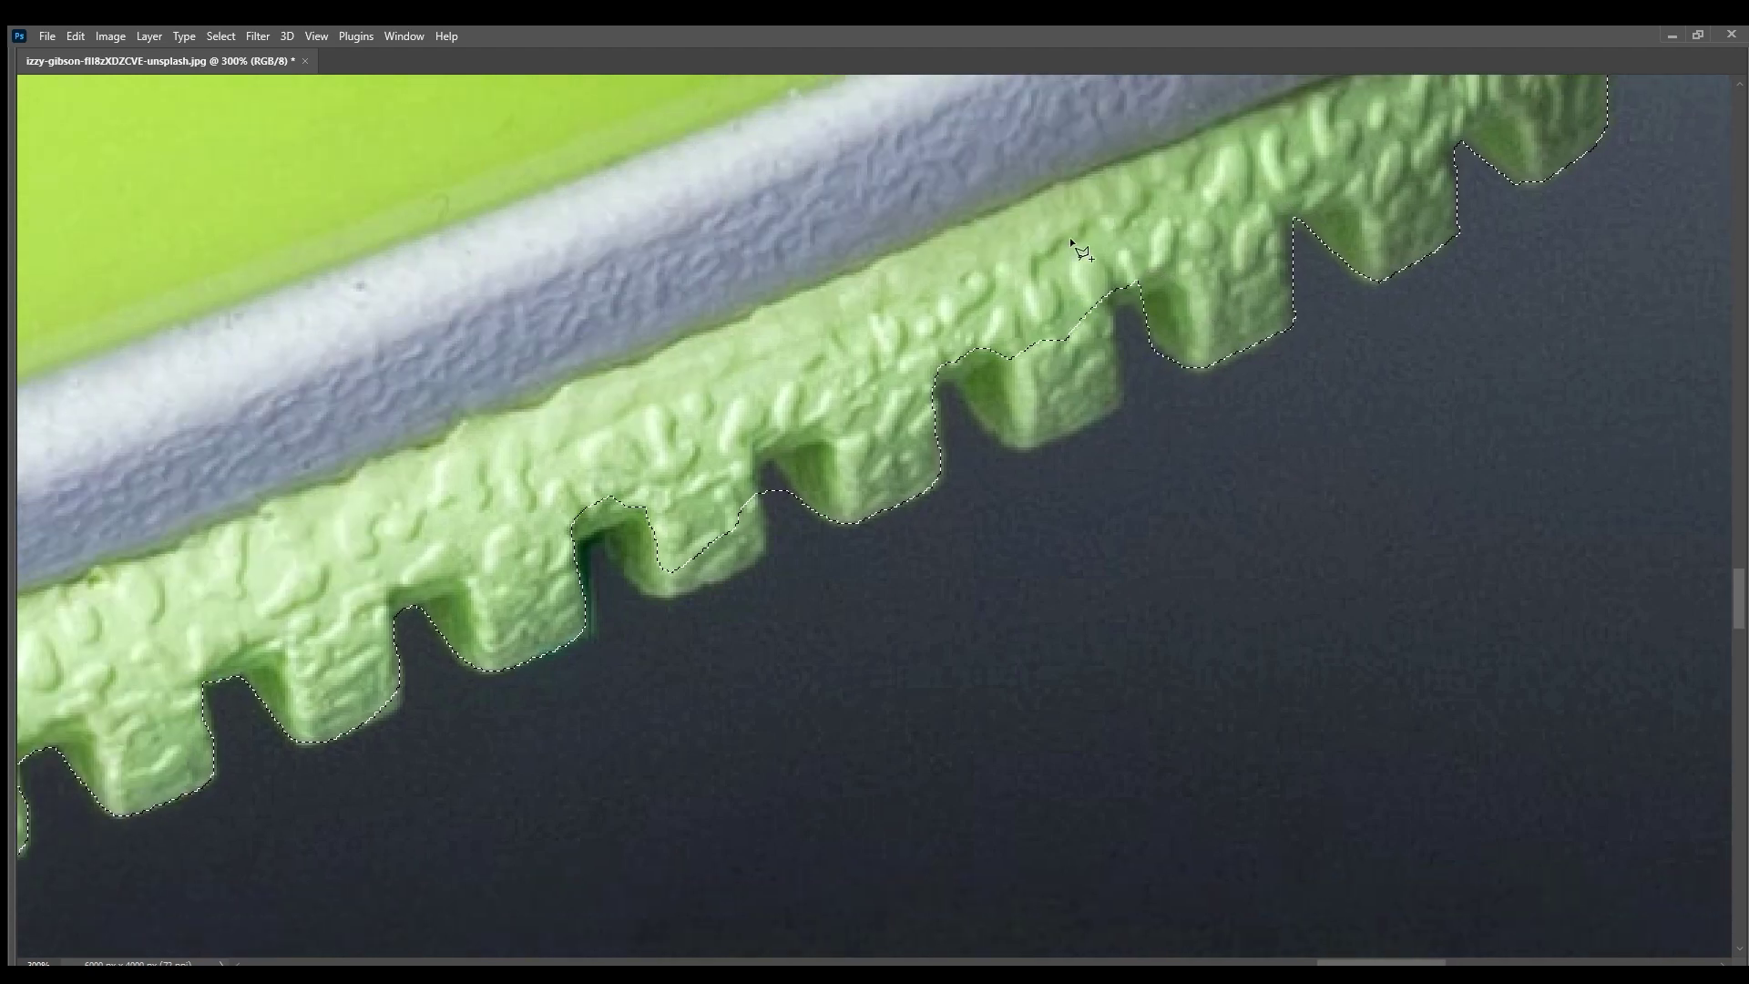
{"action": "left_click", "coordinate": [1122, 401]}
{"action": "left_click", "coordinate": [1025, 446]}
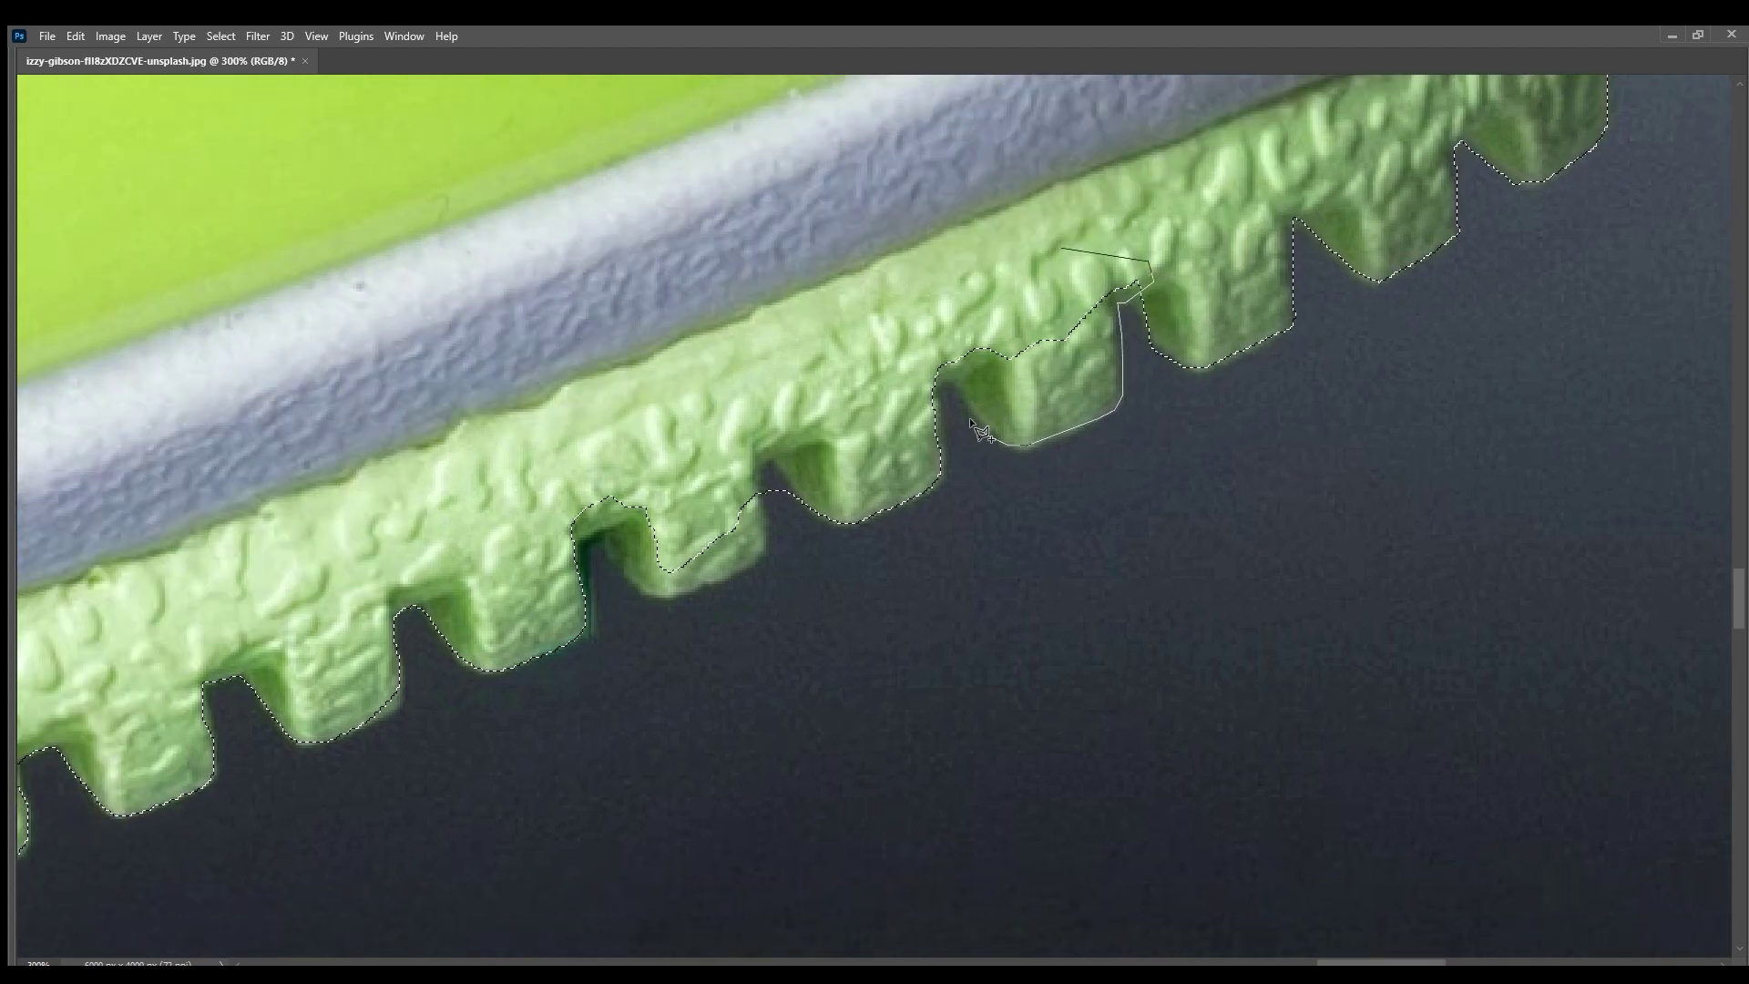
{"action": "left_click", "coordinate": [943, 369]}
{"action": "double_click", "coordinate": [926, 297]}
{"action": "scroll", "coordinate": [927, 297], "scroll_direction": "down", "scroll_amount": 2}
{"action": "scroll", "coordinate": [927, 297], "scroll_direction": "left", "scroll_amount": 2}
- Outline three more sole teeth into the selection, panning along the sole
{"action": "left_click", "coordinate": [1145, 233]}
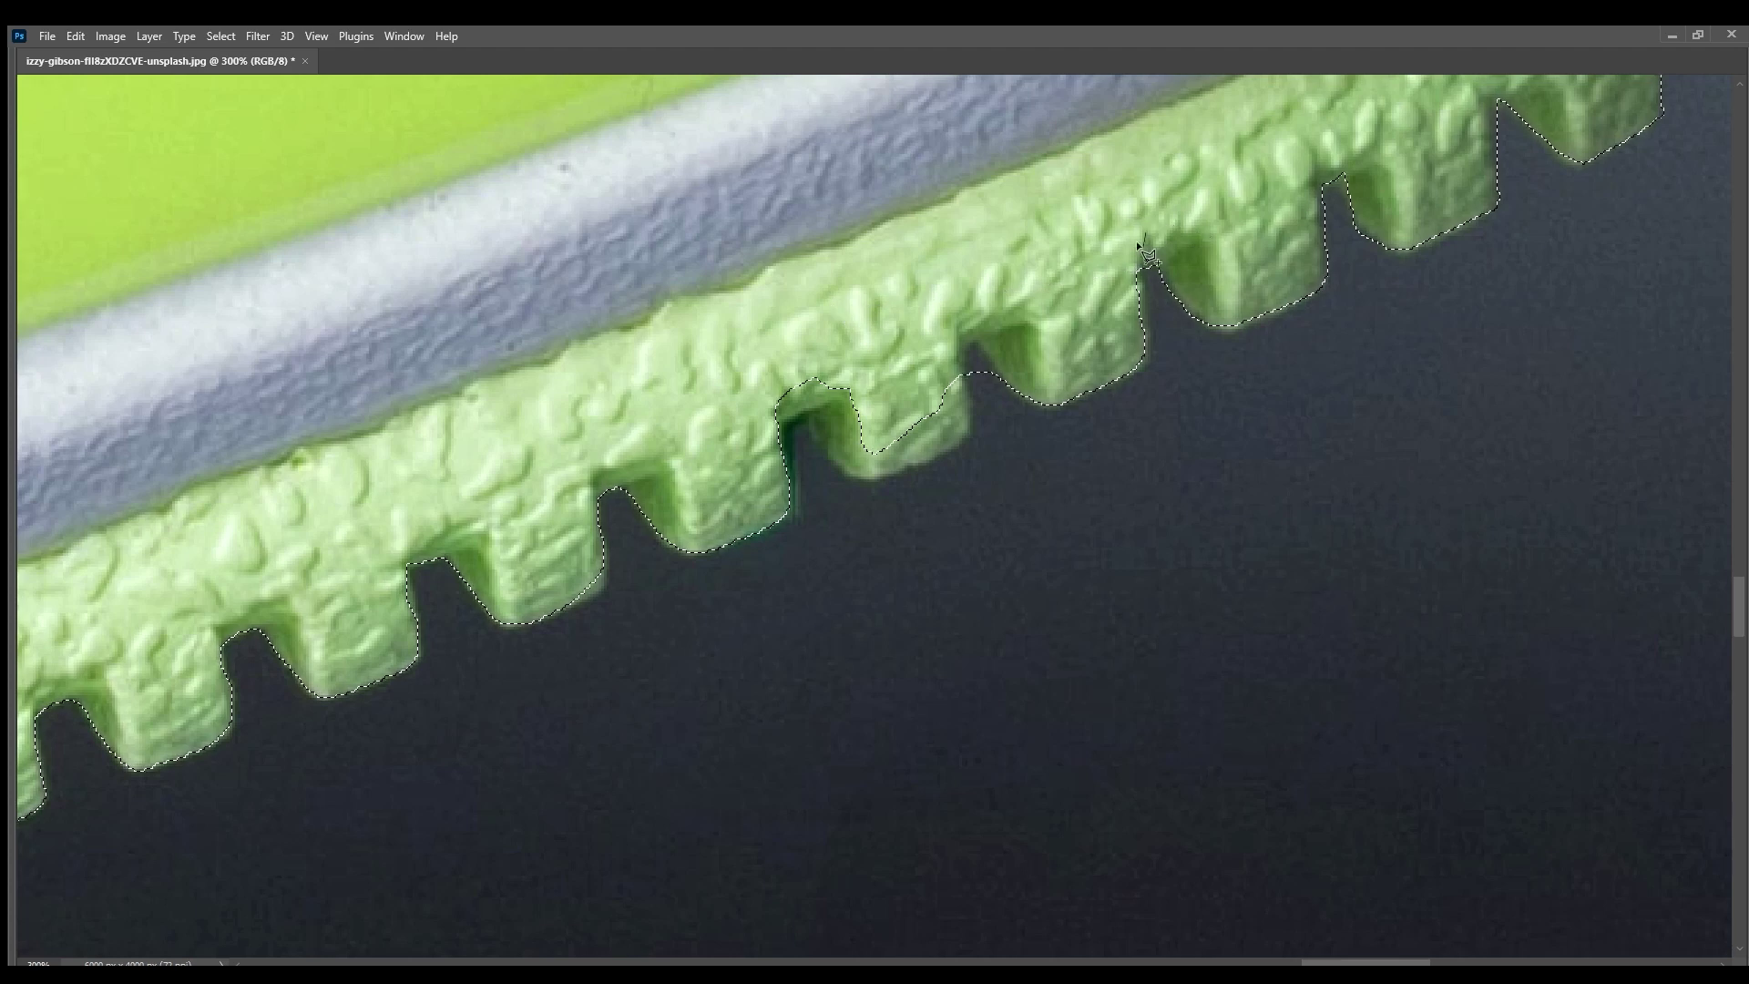
{"action": "left_click", "coordinate": [1150, 355]}
{"action": "double_click", "coordinate": [955, 219]}
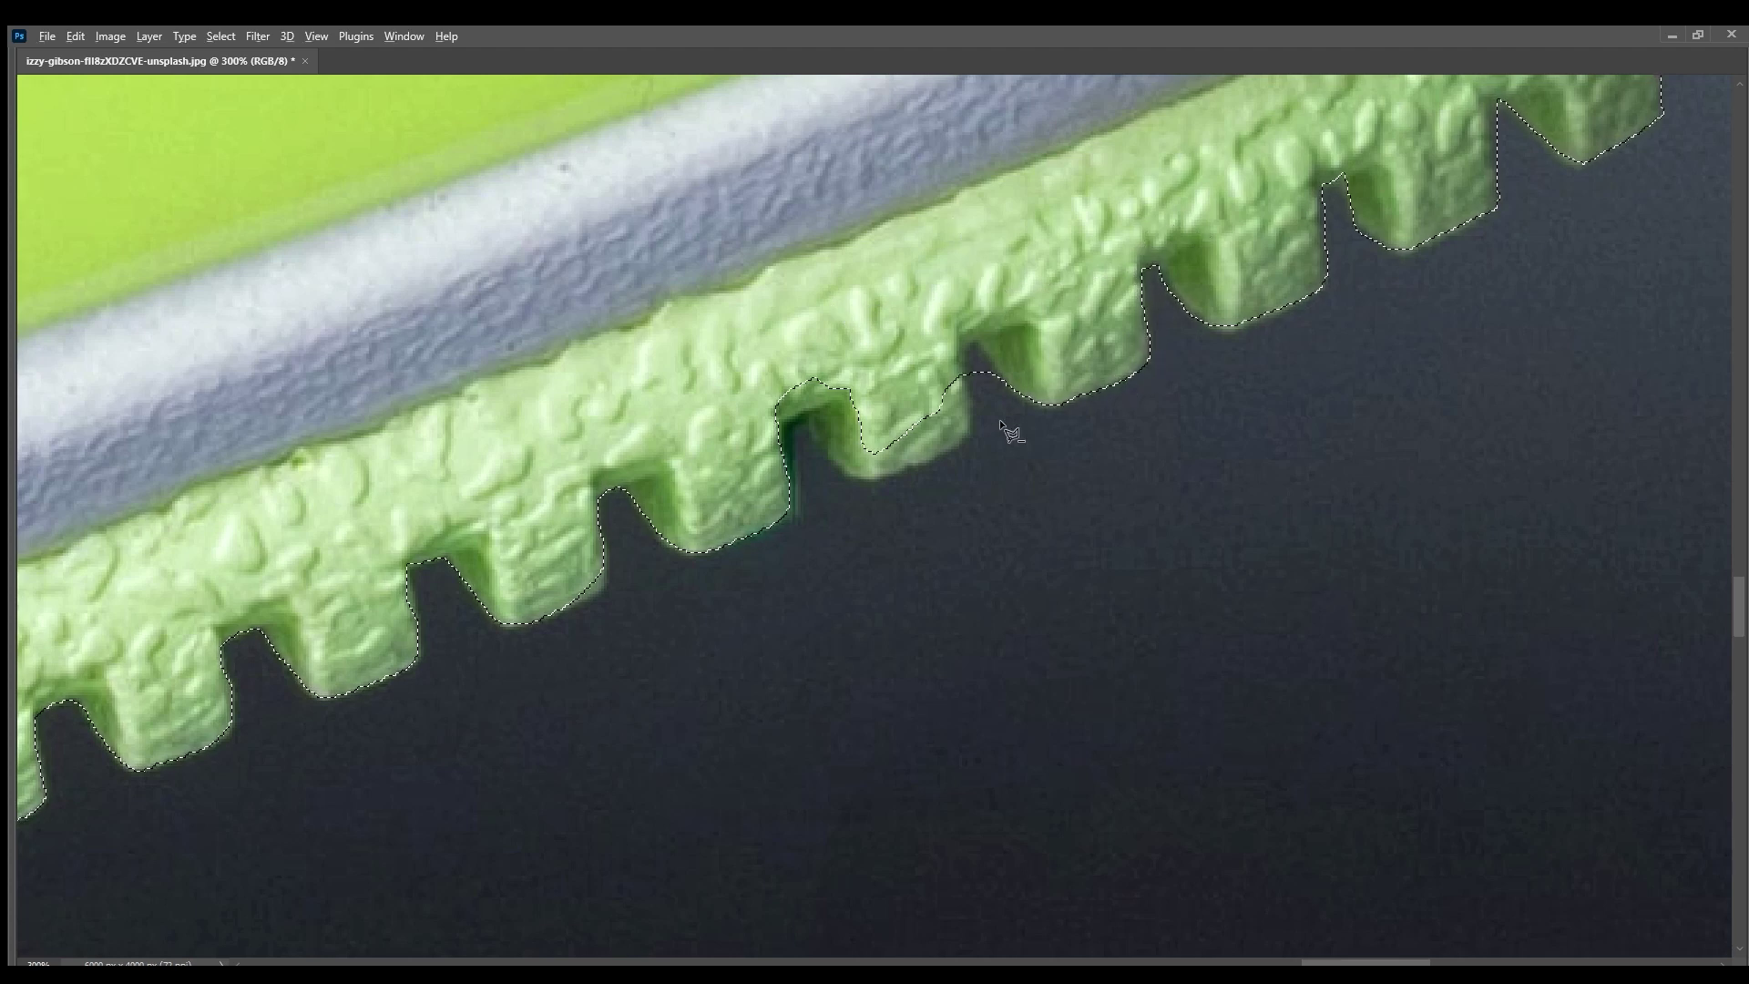
{"action": "left_click_drag", "start_coordinate": [973, 344], "coordinate": [1223, 251]}
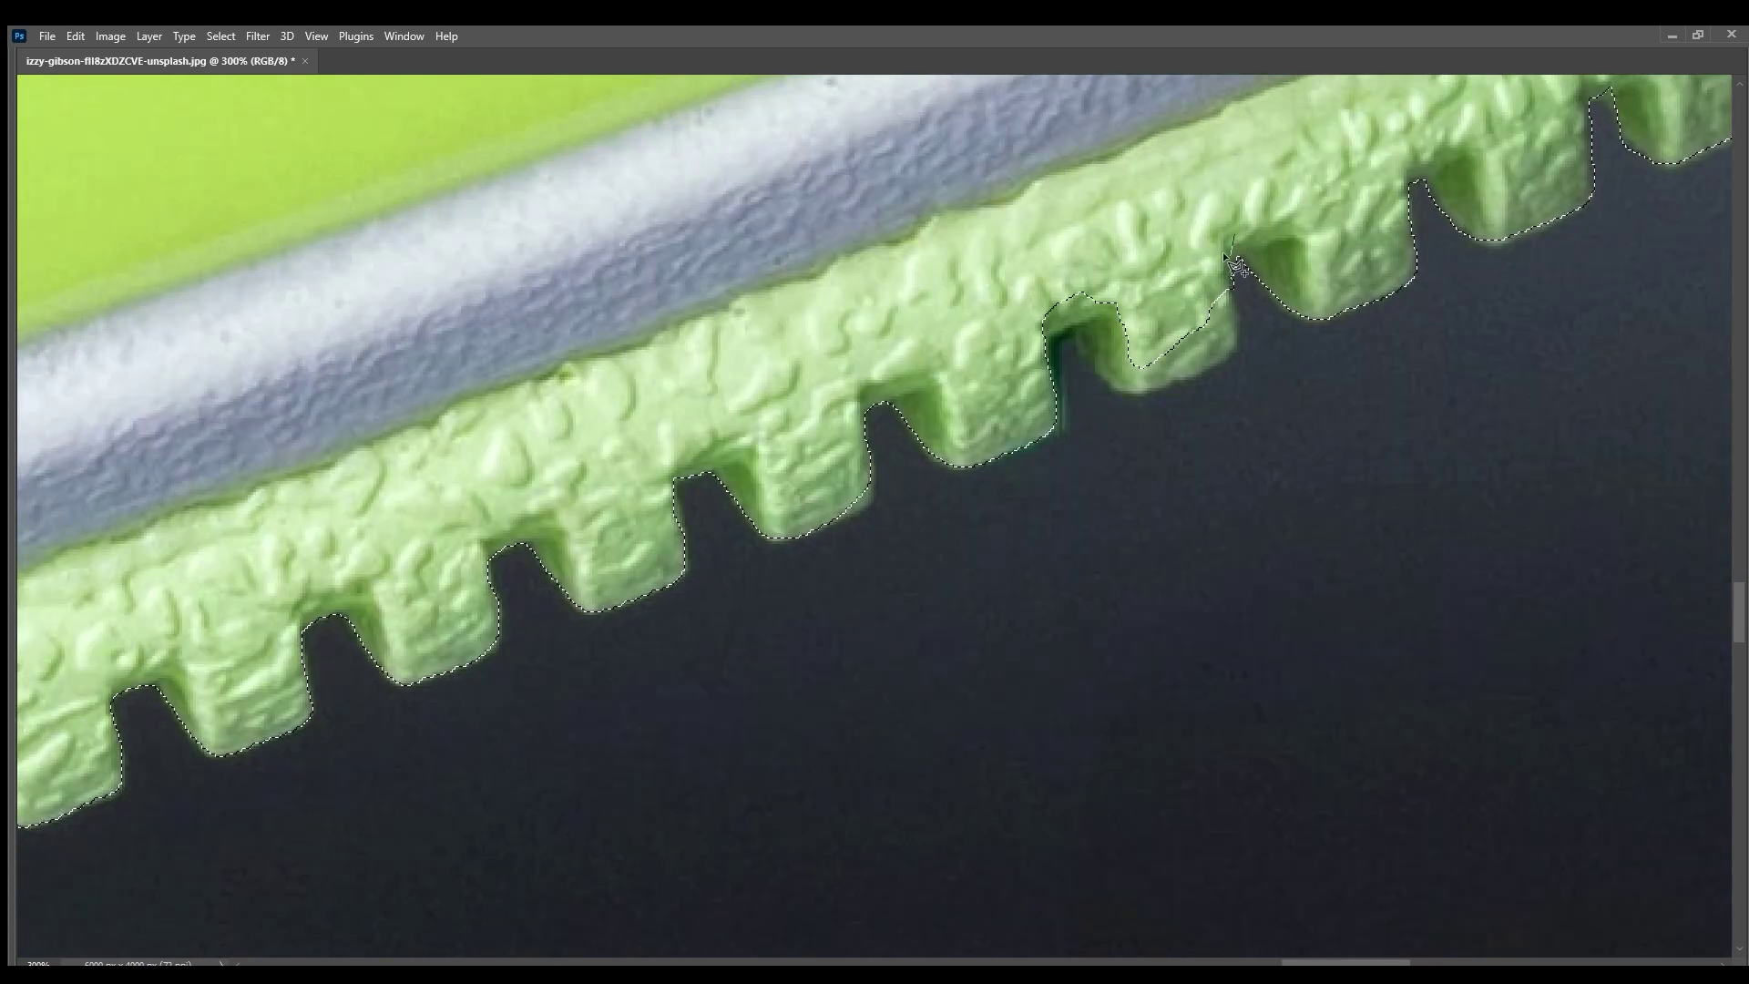
{"action": "double_click", "coordinate": [1101, 383]}
{"action": "left_click", "coordinate": [1062, 293]}
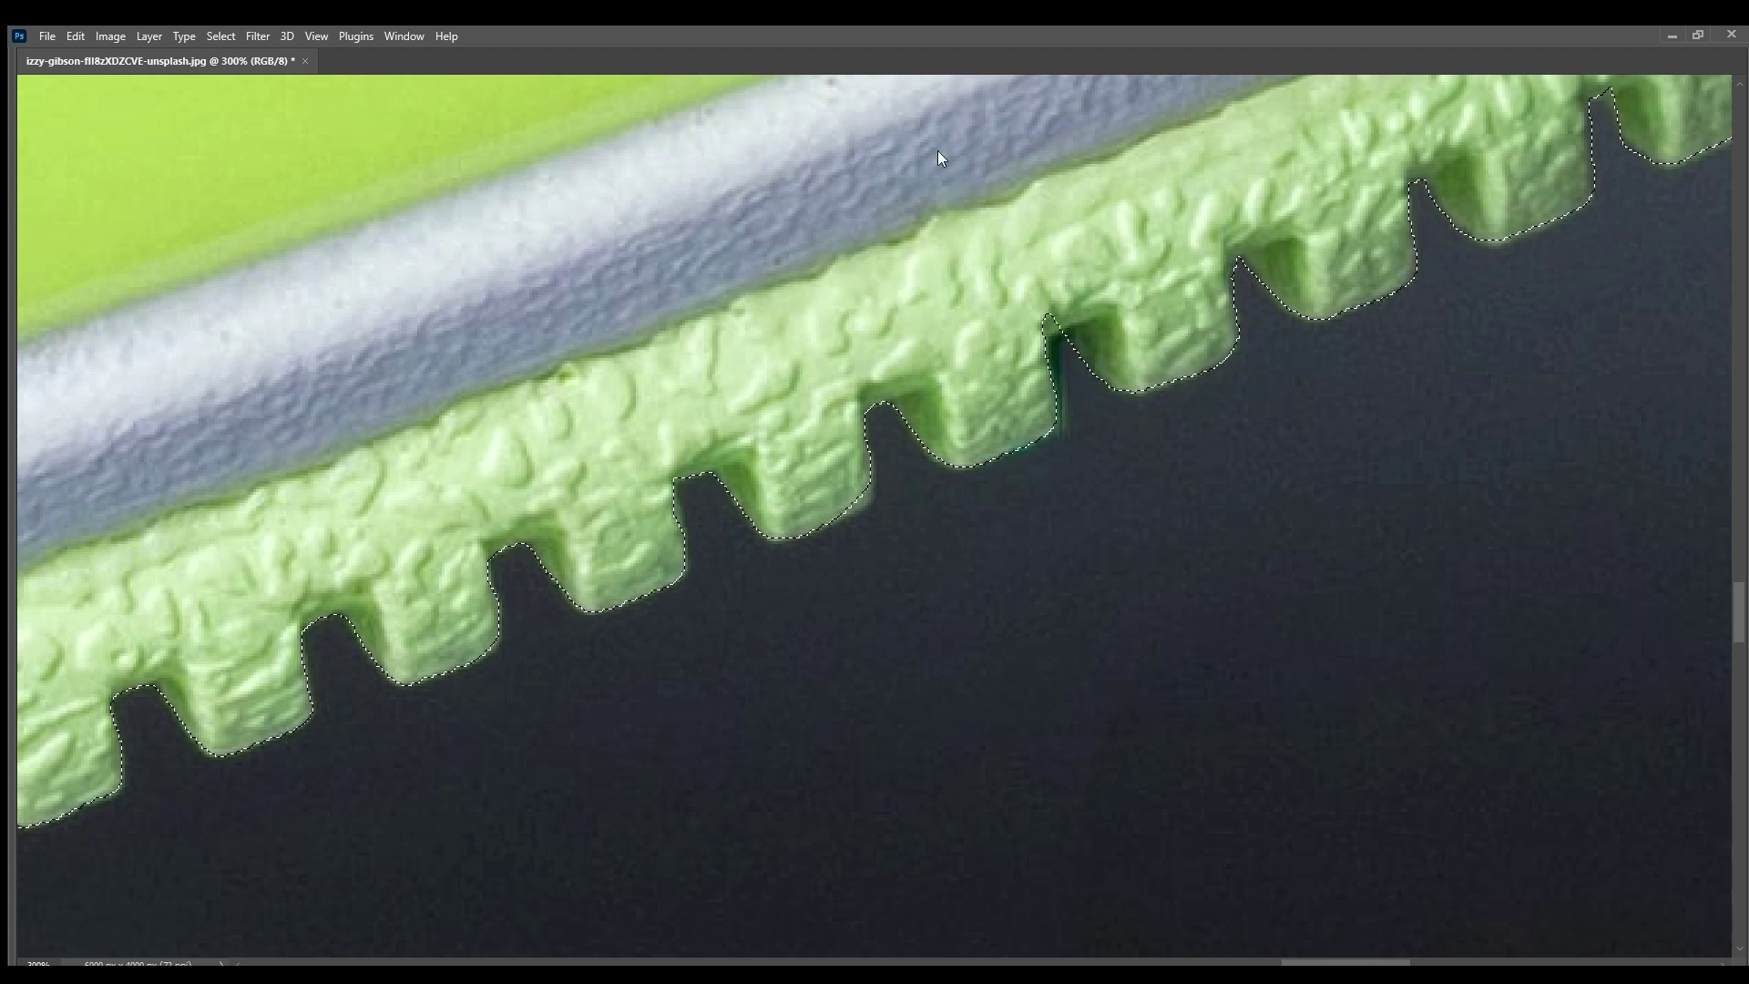
{"action": "left_click", "coordinate": [1064, 403]}
{"action": "left_click_drag", "start_coordinate": [1064, 403], "coordinate": [1355, 351]}
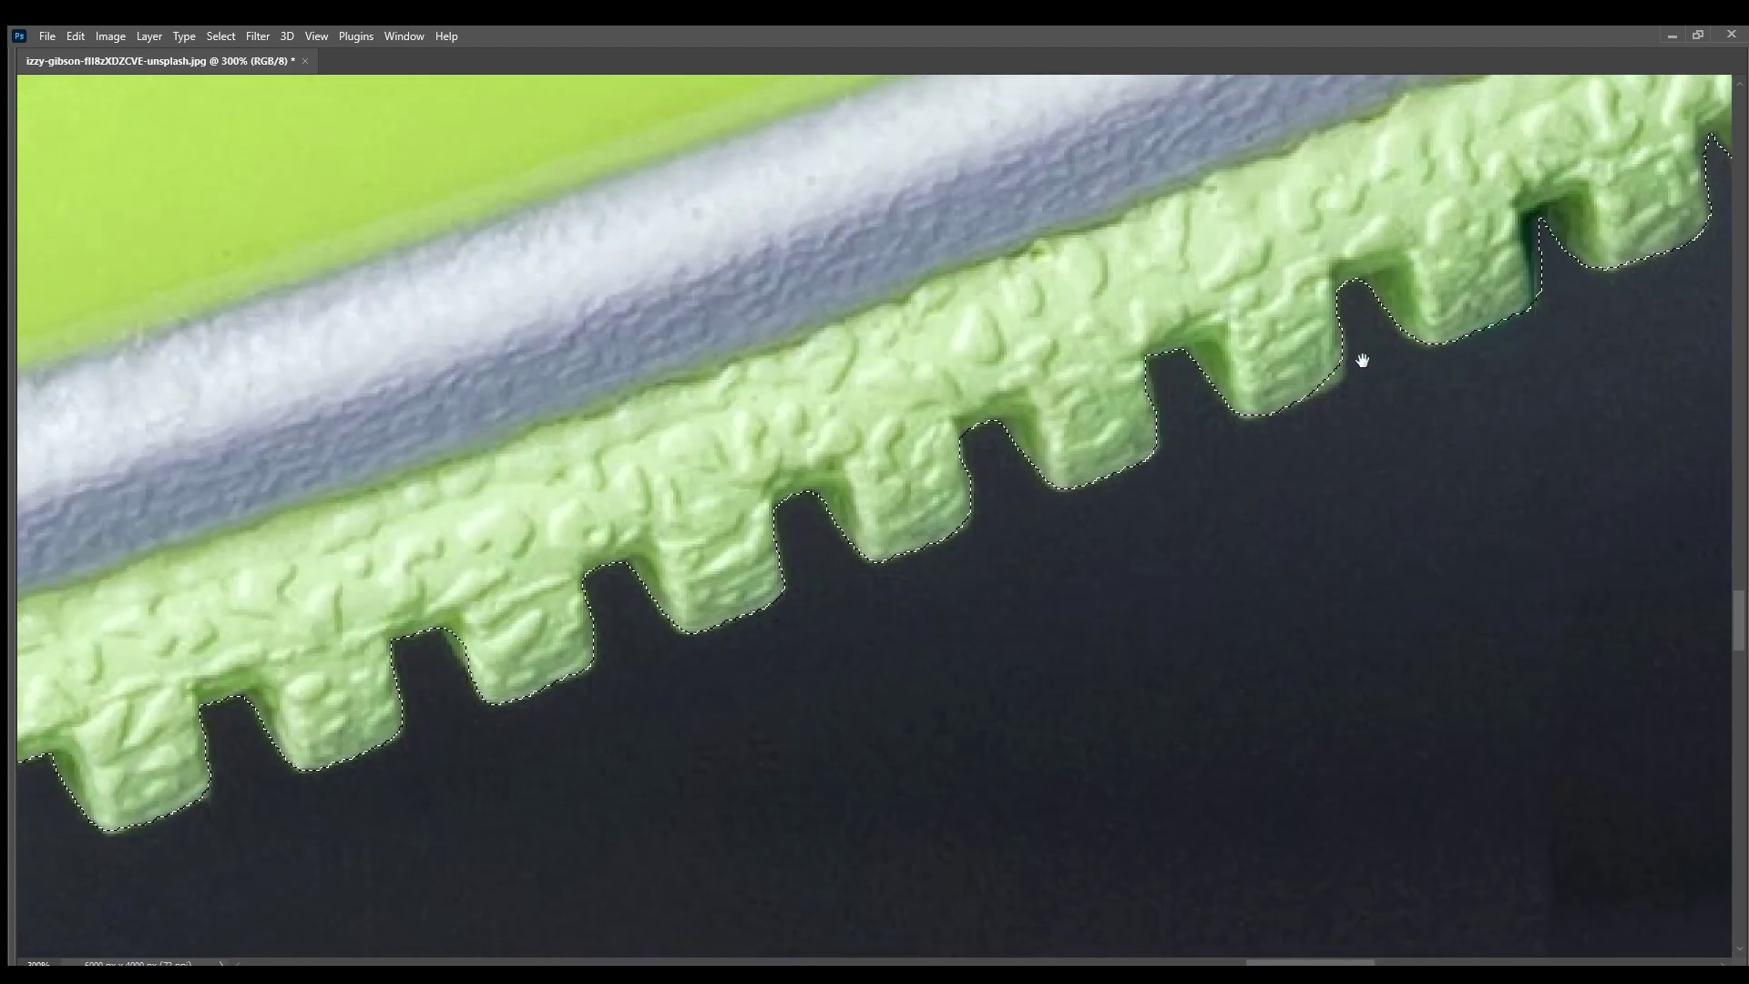
{"action": "double_click", "coordinate": [1313, 390]}
{"action": "left_click_drag", "start_coordinate": [1335, 226], "coordinate": [1458, 228]}
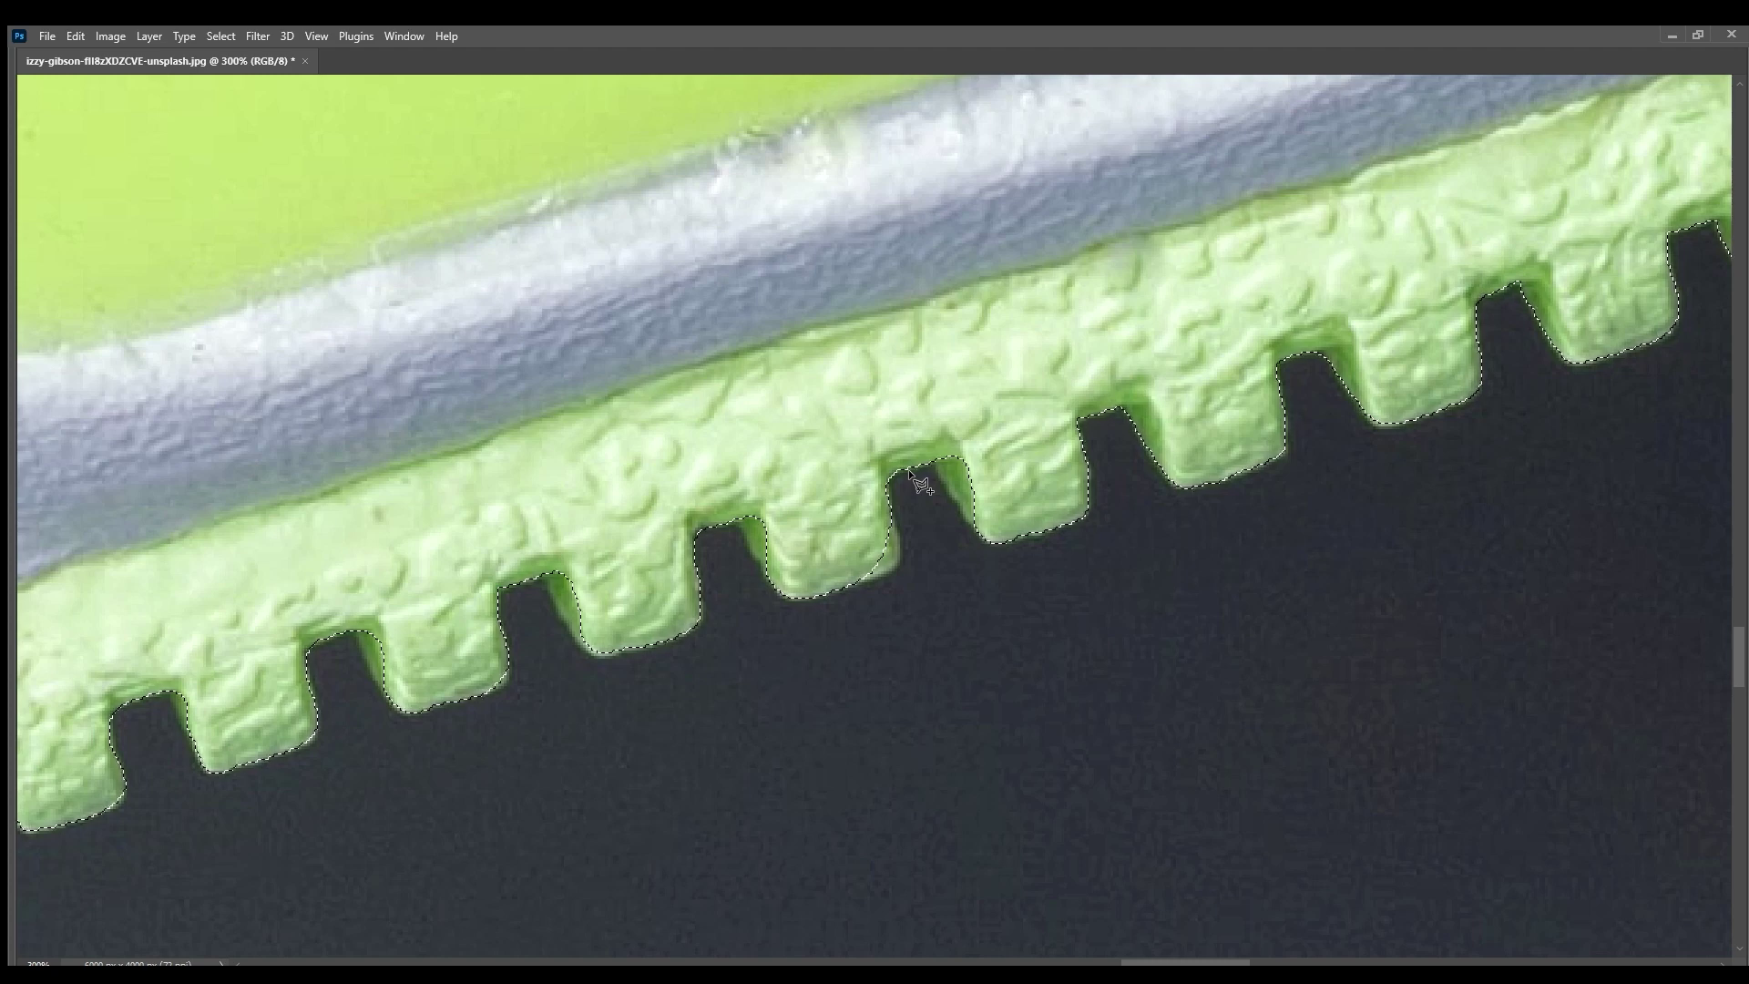
- Patch the rough edge in a tooth gap and trace the next tooth, removing misplaced points
{"action": "mouse_move", "coordinate": [910, 469]}
{"action": "left_mouse_down"}
{"action": "mouse_move", "coordinate": [889, 521]}
{"action": "mouse_move", "coordinate": [898, 566]}
{"action": "left_mouse_up"}
{"action": "left_click_drag", "start_coordinate": [546, 597], "coordinate": [533, 629]}
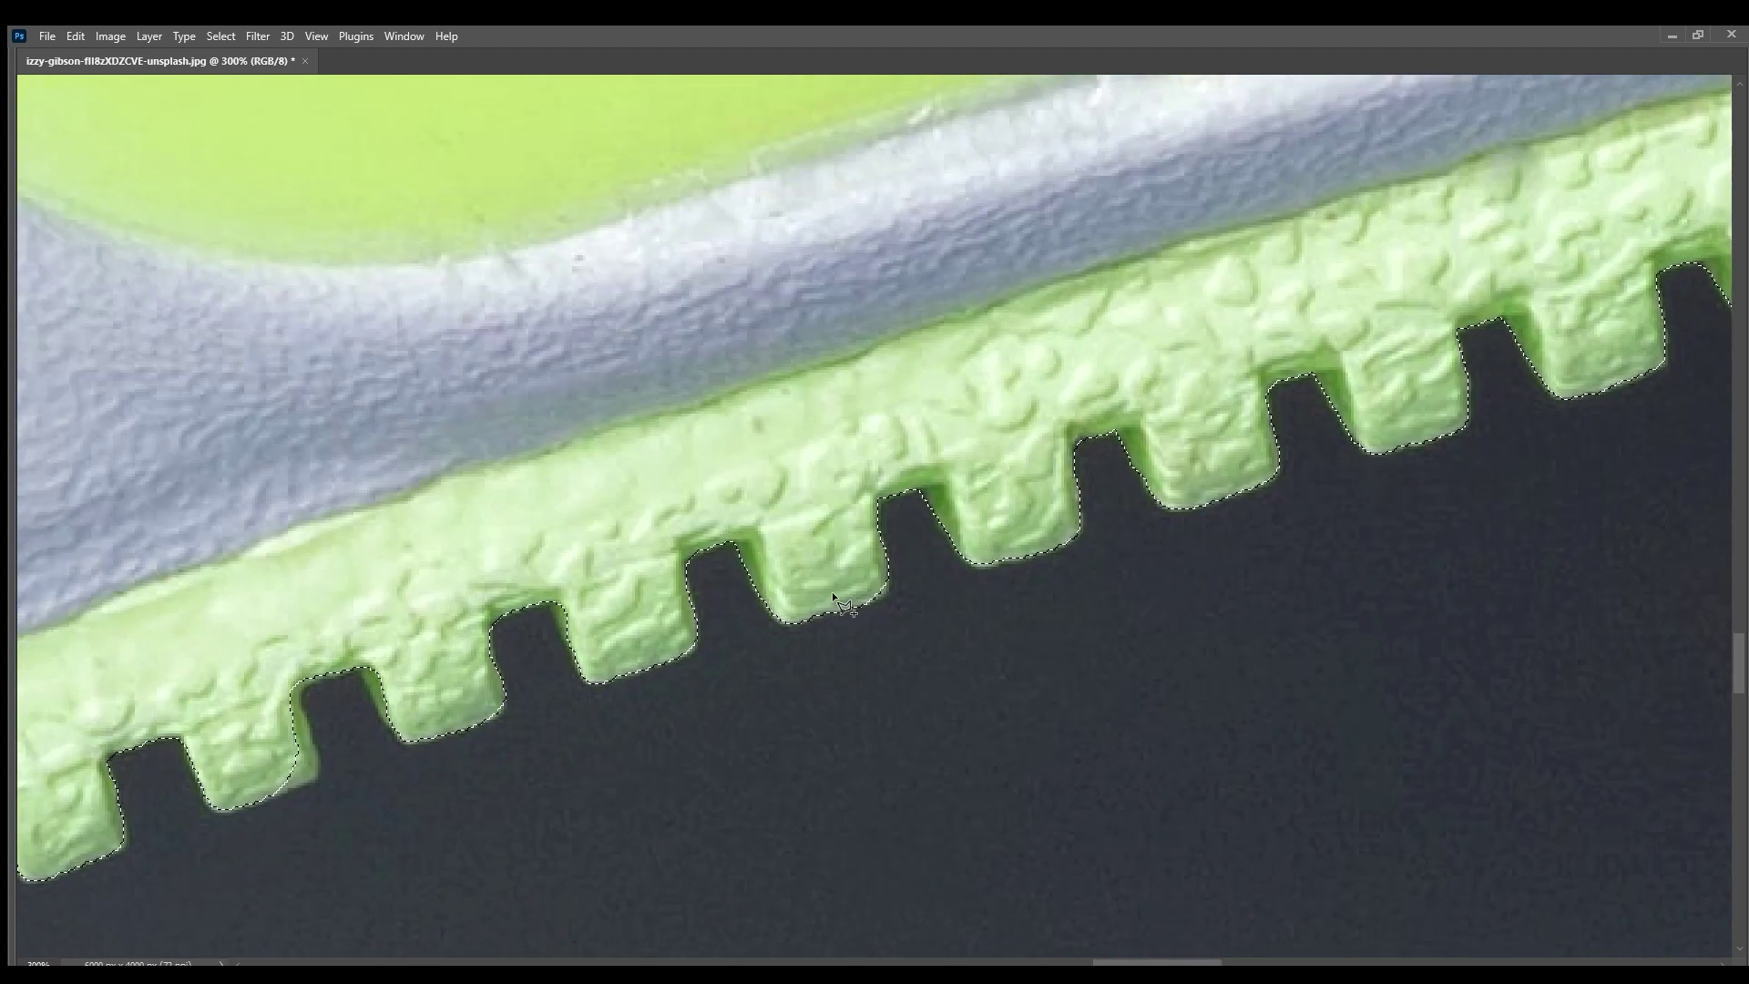
{"action": "mouse_move", "coordinate": [847, 604]}
{"action": "left_mouse_down"}
{"action": "mouse_move", "coordinate": [849, 487]}
{"action": "mouse_move", "coordinate": [872, 500]}
{"action": "left_mouse_up"}
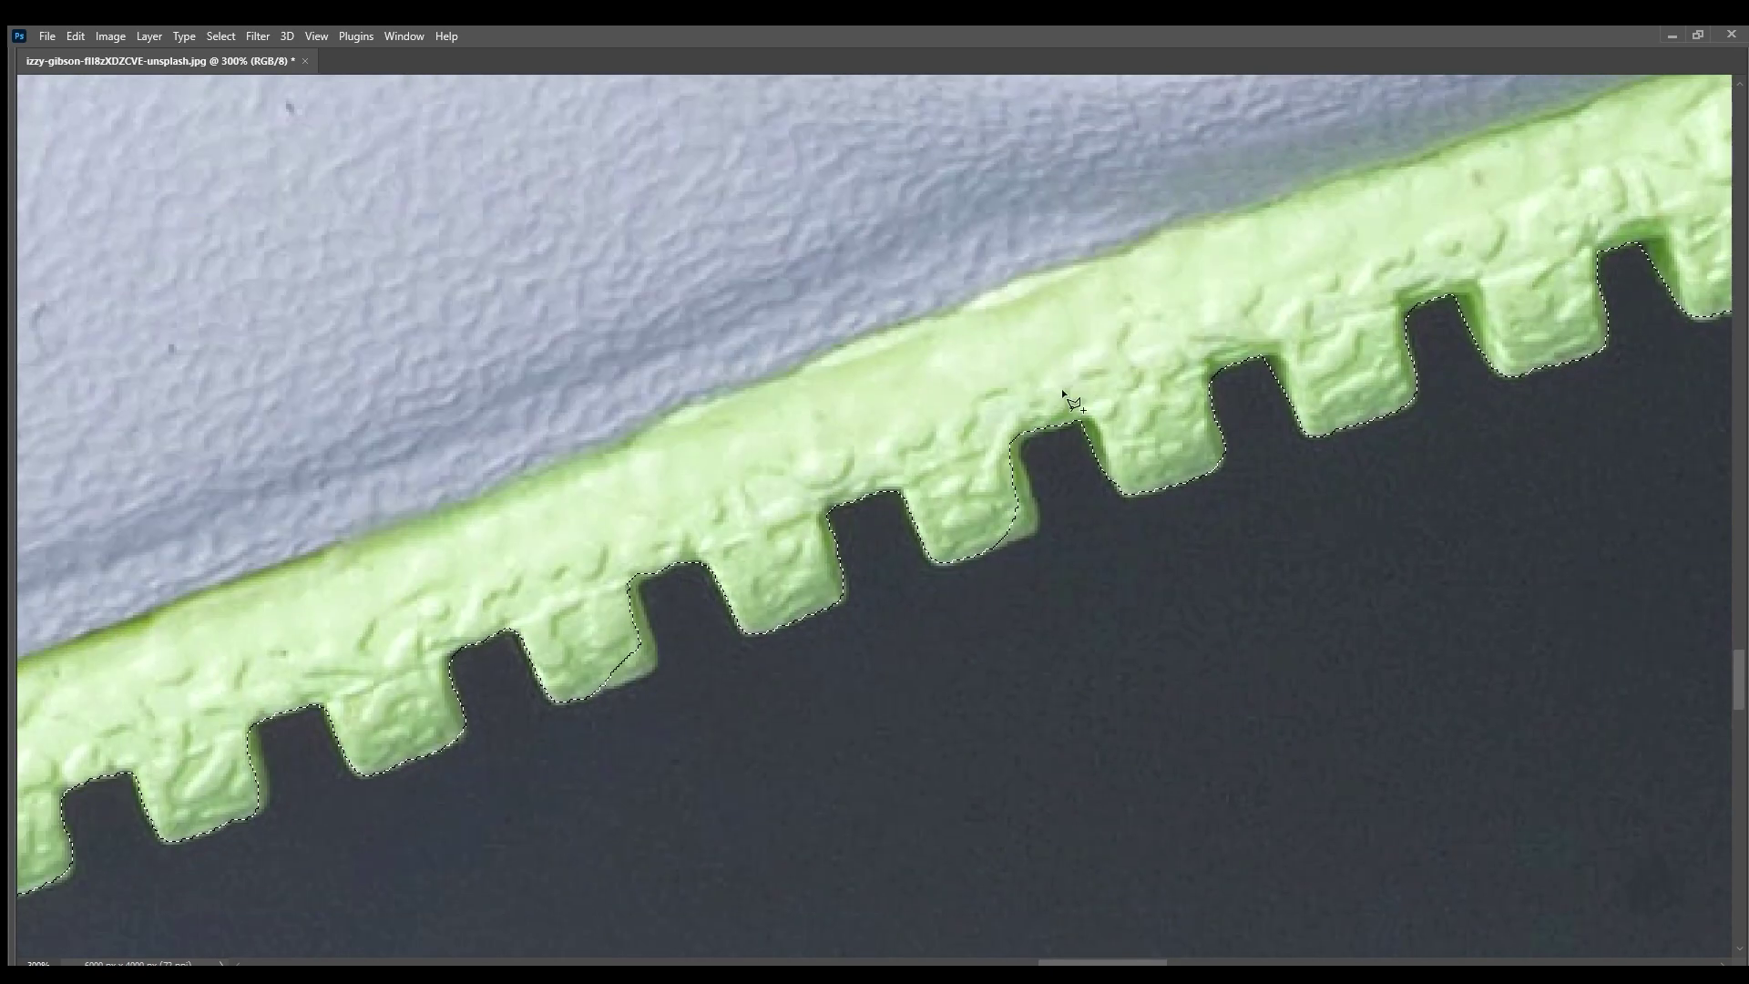
{"action": "left_click_drag", "start_coordinate": [1063, 388], "coordinate": [1021, 465]}
{"action": "left_click_drag", "start_coordinate": [1016, 528], "coordinate": [1068, 435]}
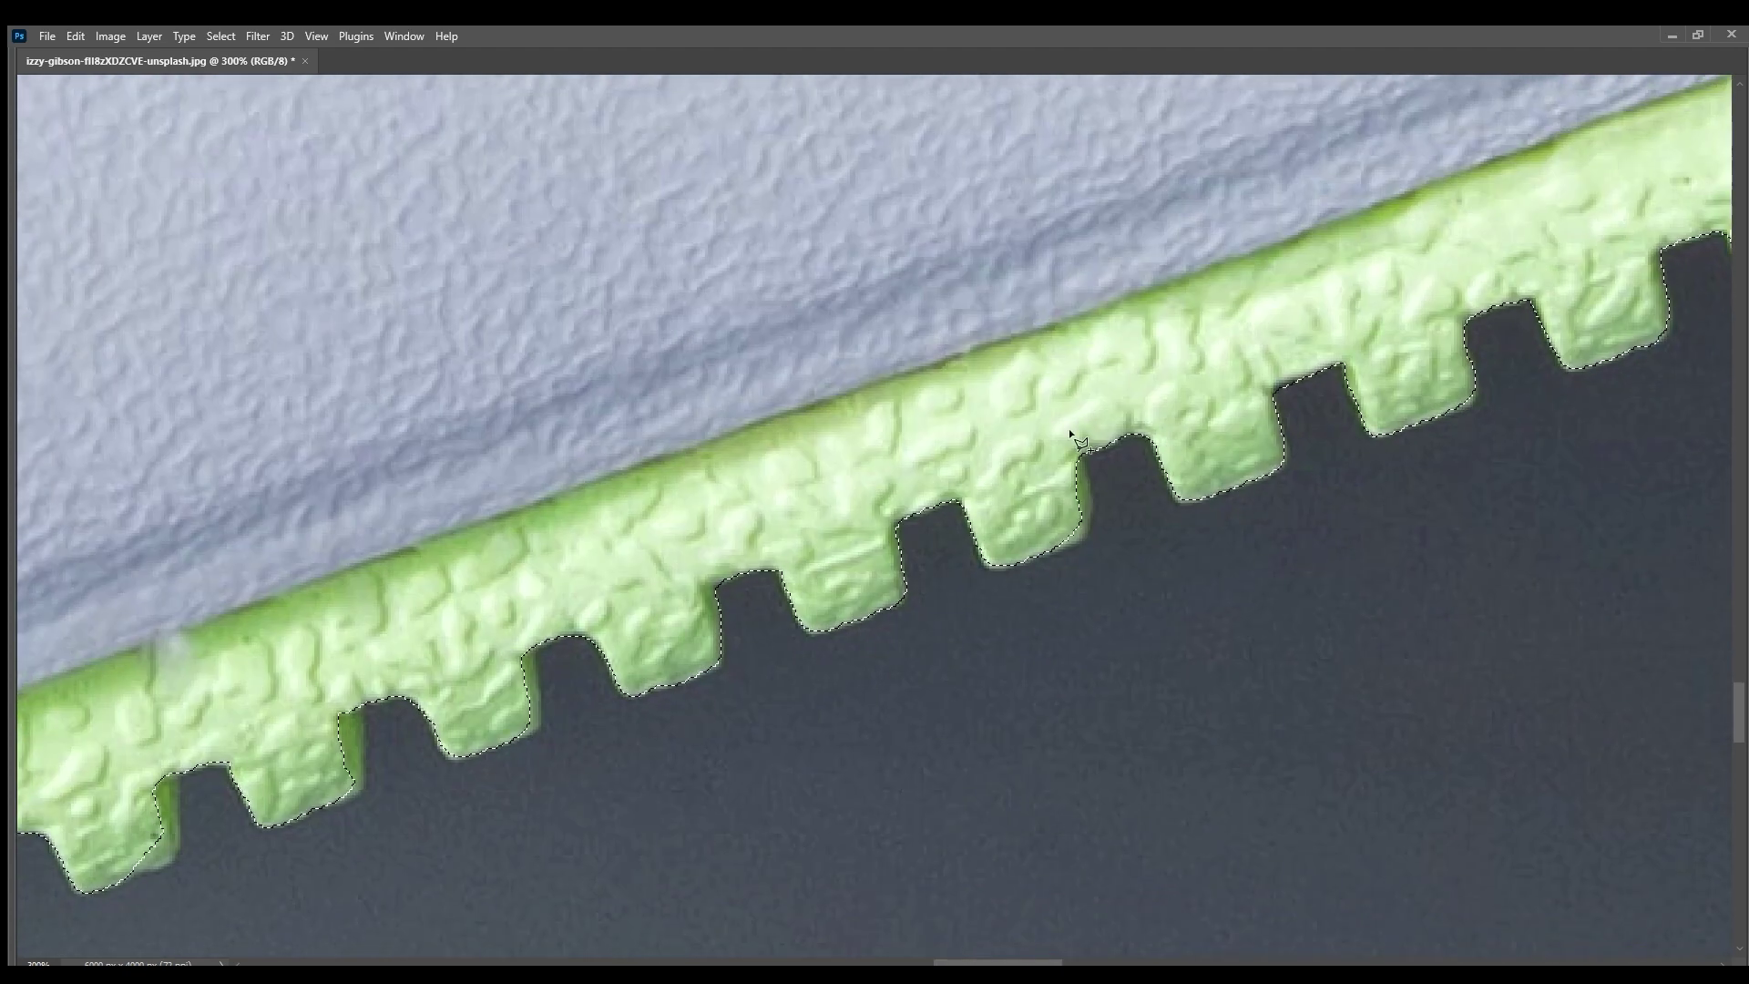
{"action": "left_click", "coordinate": [1081, 428]}
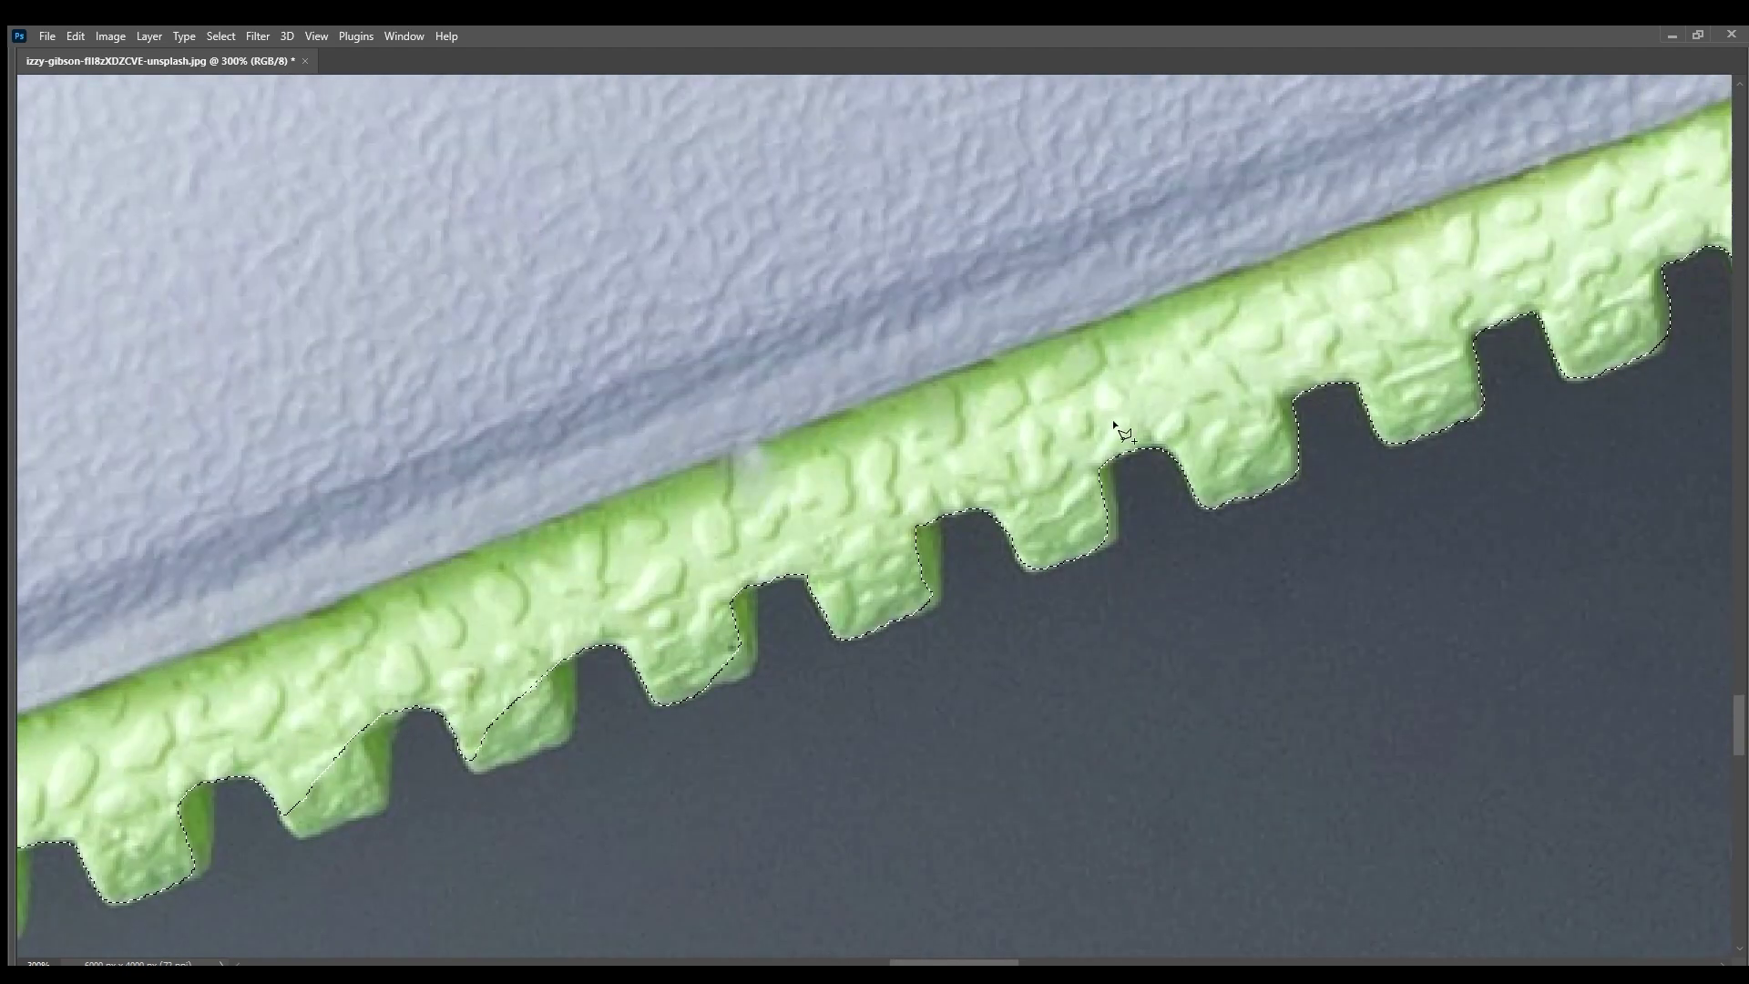
{"action": "left_click", "coordinate": [979, 371]}
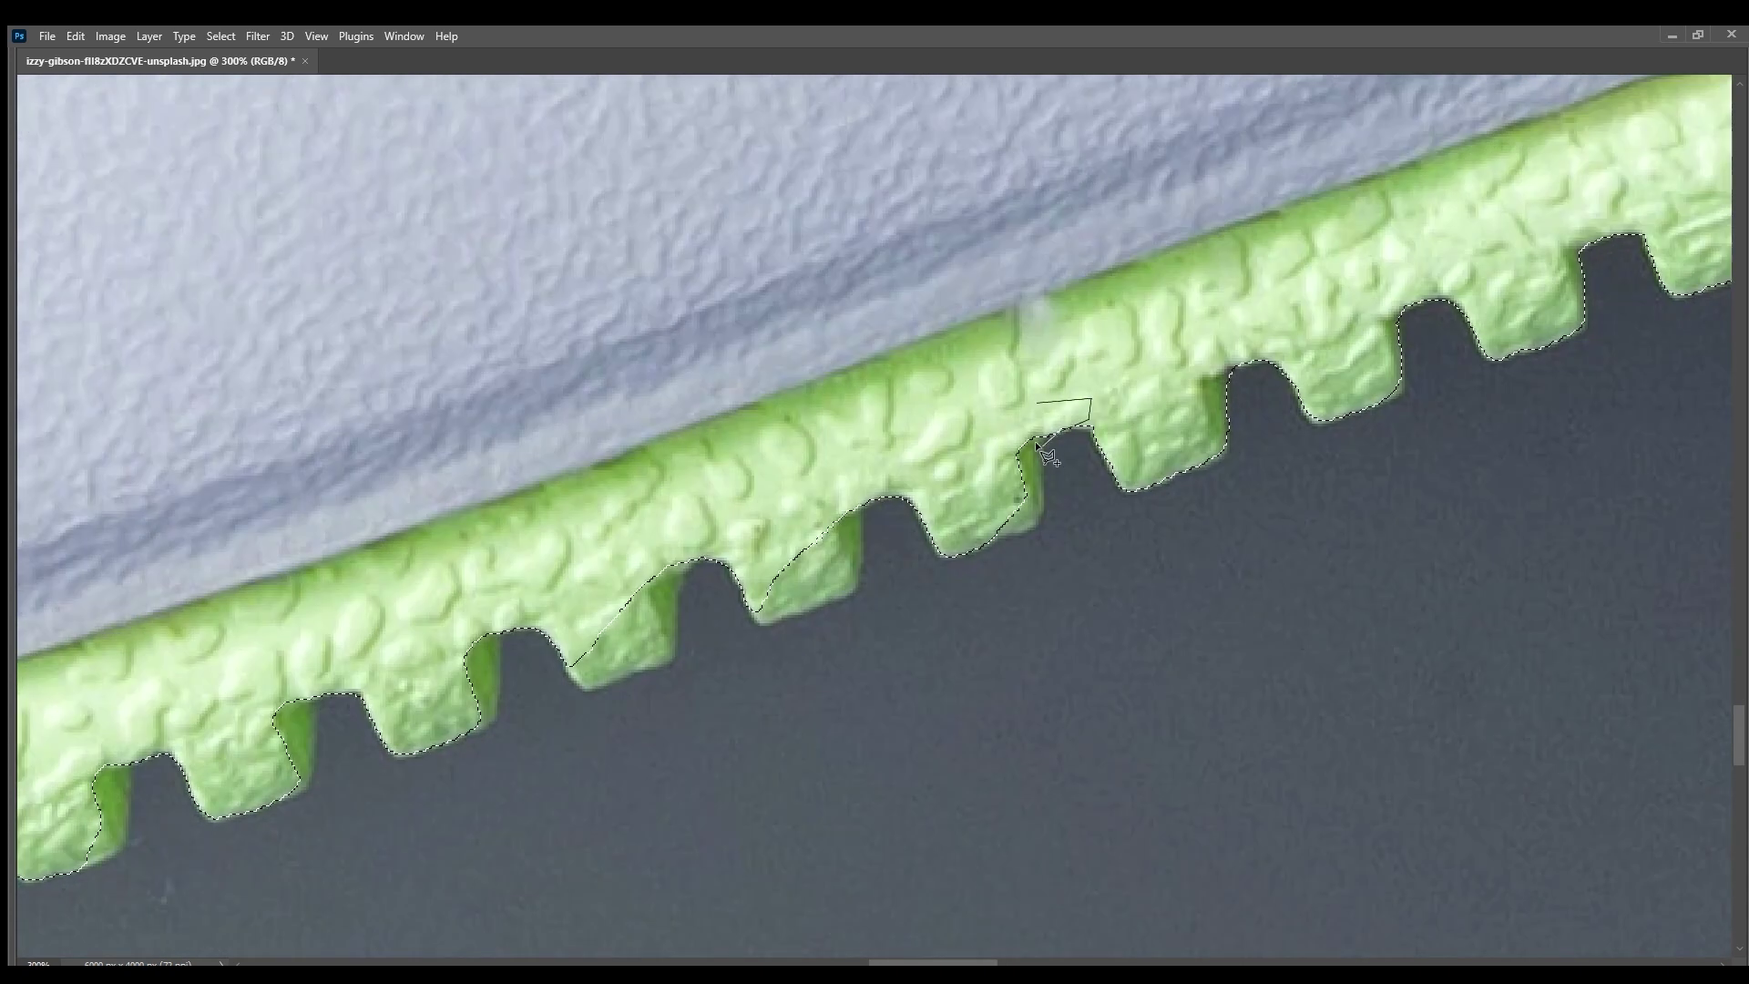
{"action": "key", "text": "BackSpace"}
{"action": "key", "text": "BackSpace"}
{"action": "key", "text": "BackSpace"}
- Add the next three teeth further down the sole to the selection
{"action": "left_click_drag", "start_coordinate": [784, 612], "coordinate": [1107, 413]}
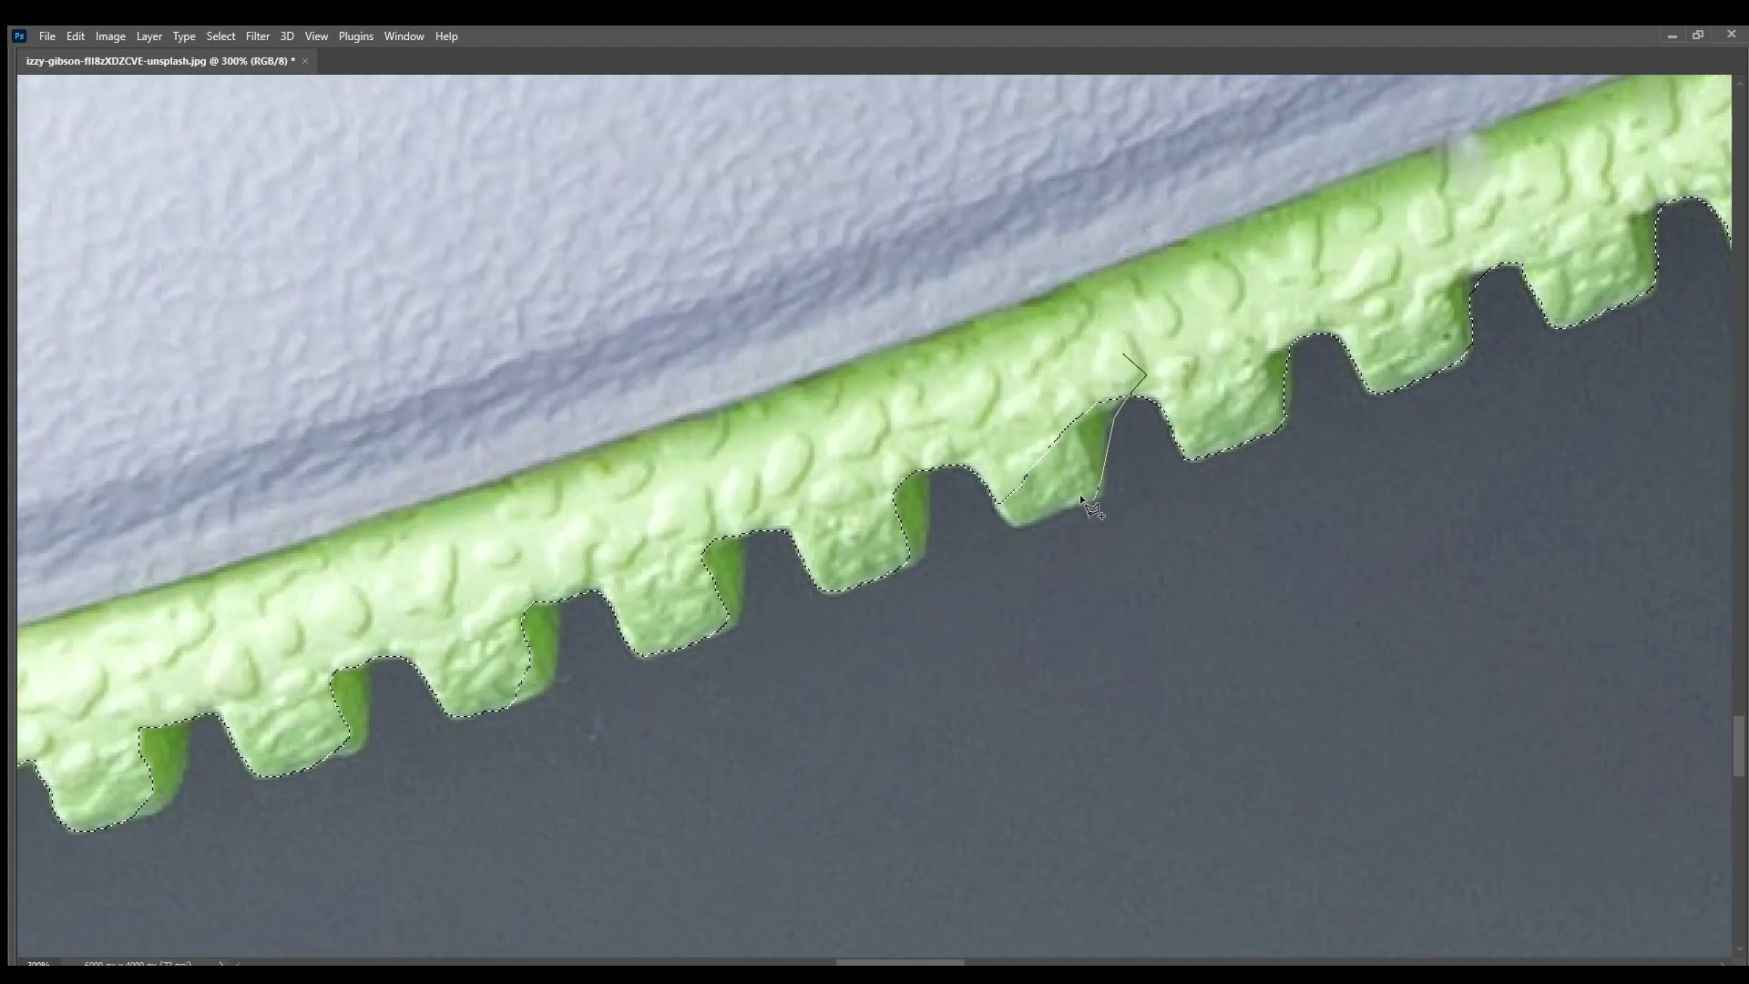
{"action": "left_click_drag", "start_coordinate": [1003, 524], "coordinate": [1170, 369]}
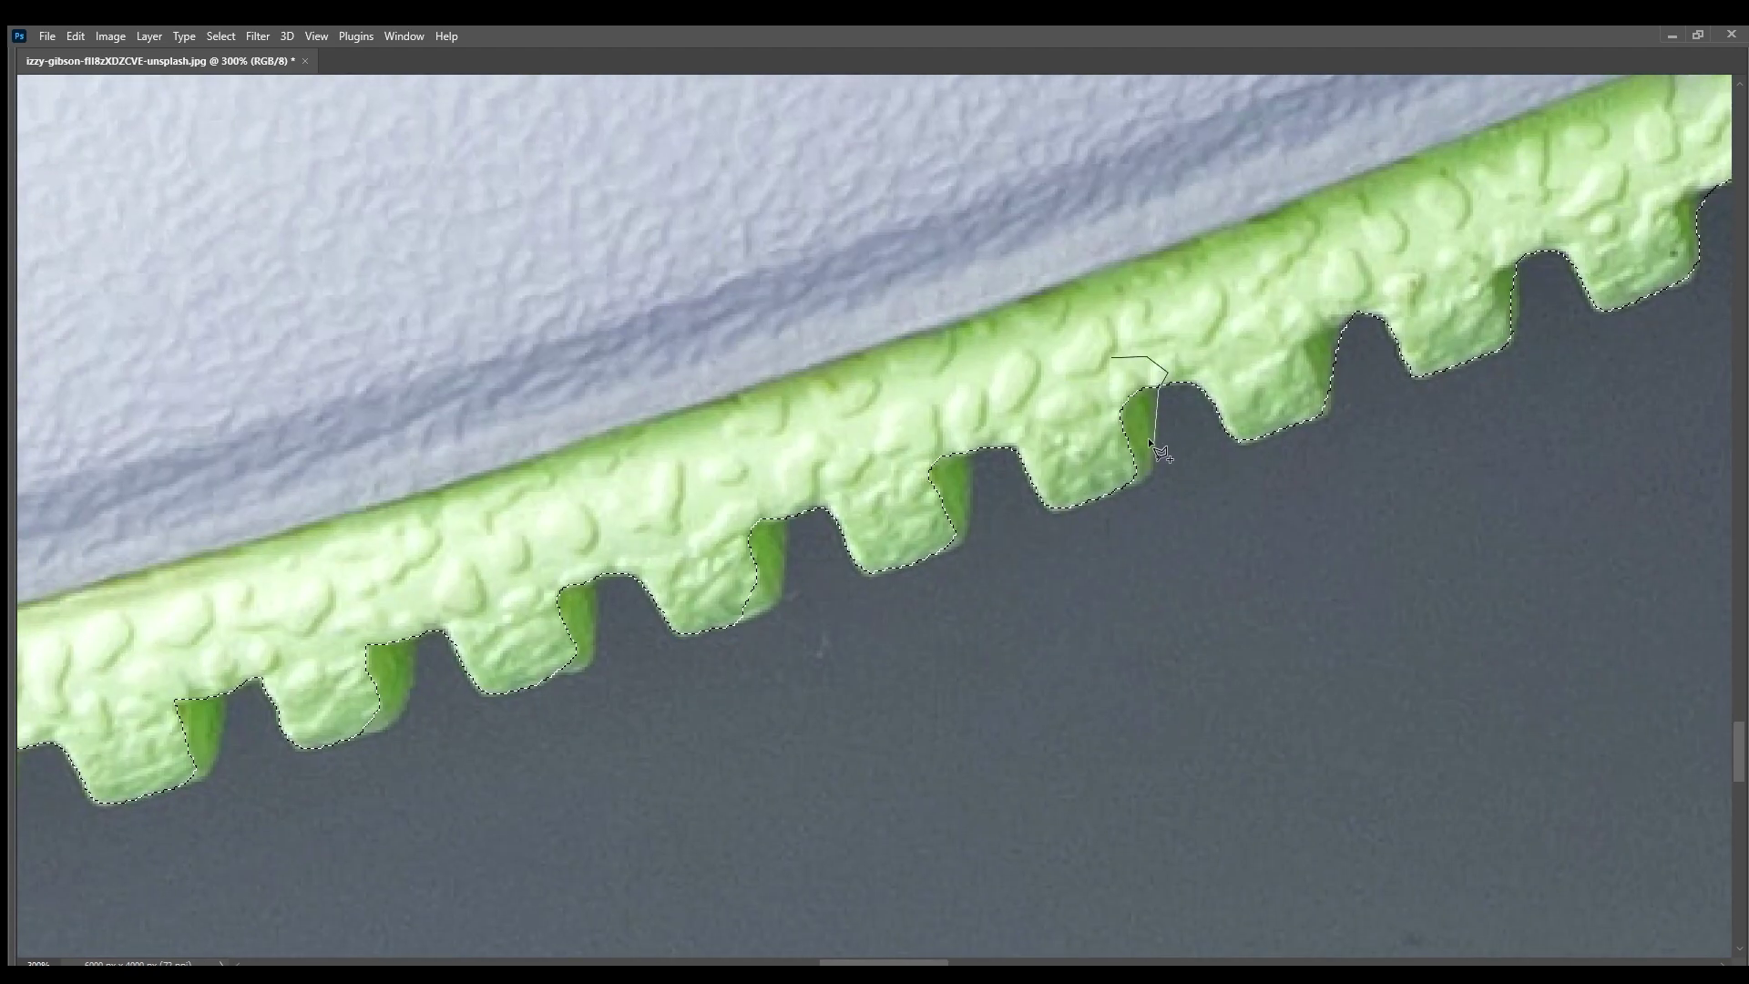
{"action": "double_click", "coordinate": [1113, 476]}
{"action": "left_click", "coordinate": [991, 417]}
{"action": "double_click", "coordinate": [934, 549]}
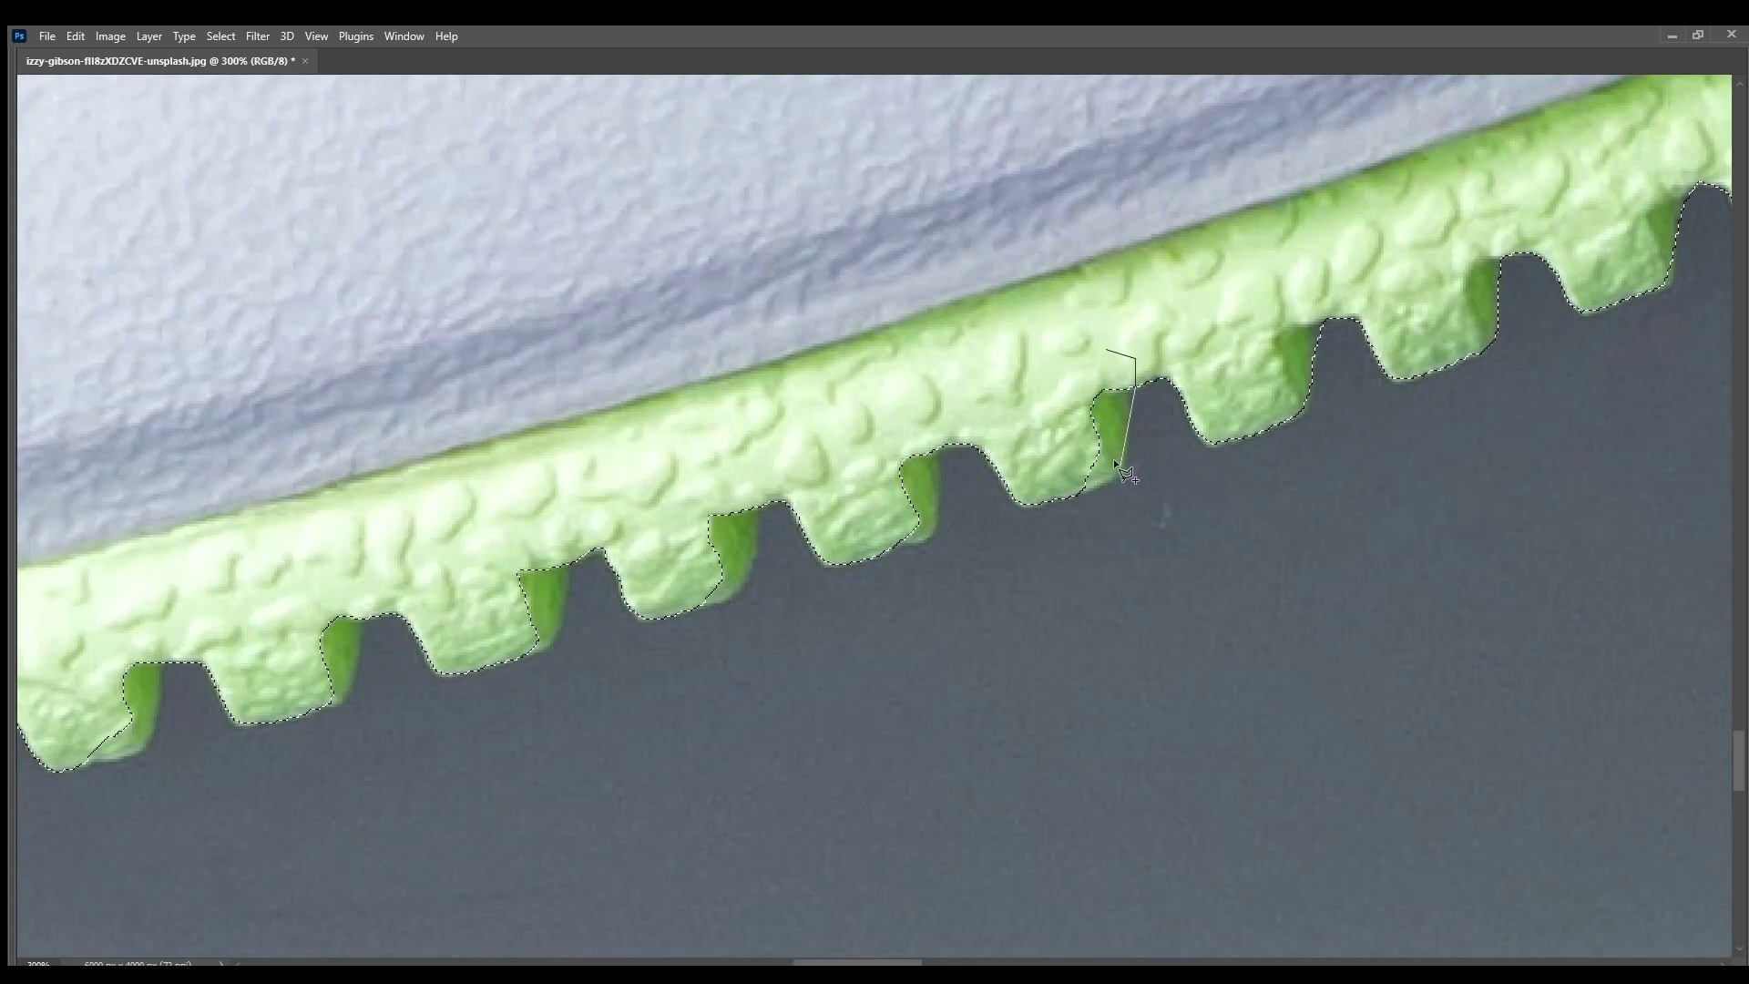
{"action": "scroll", "coordinate": [1020, 346], "scroll_direction": "left", "scroll_amount": 3}
{"action": "left_click", "coordinate": [1157, 333]}
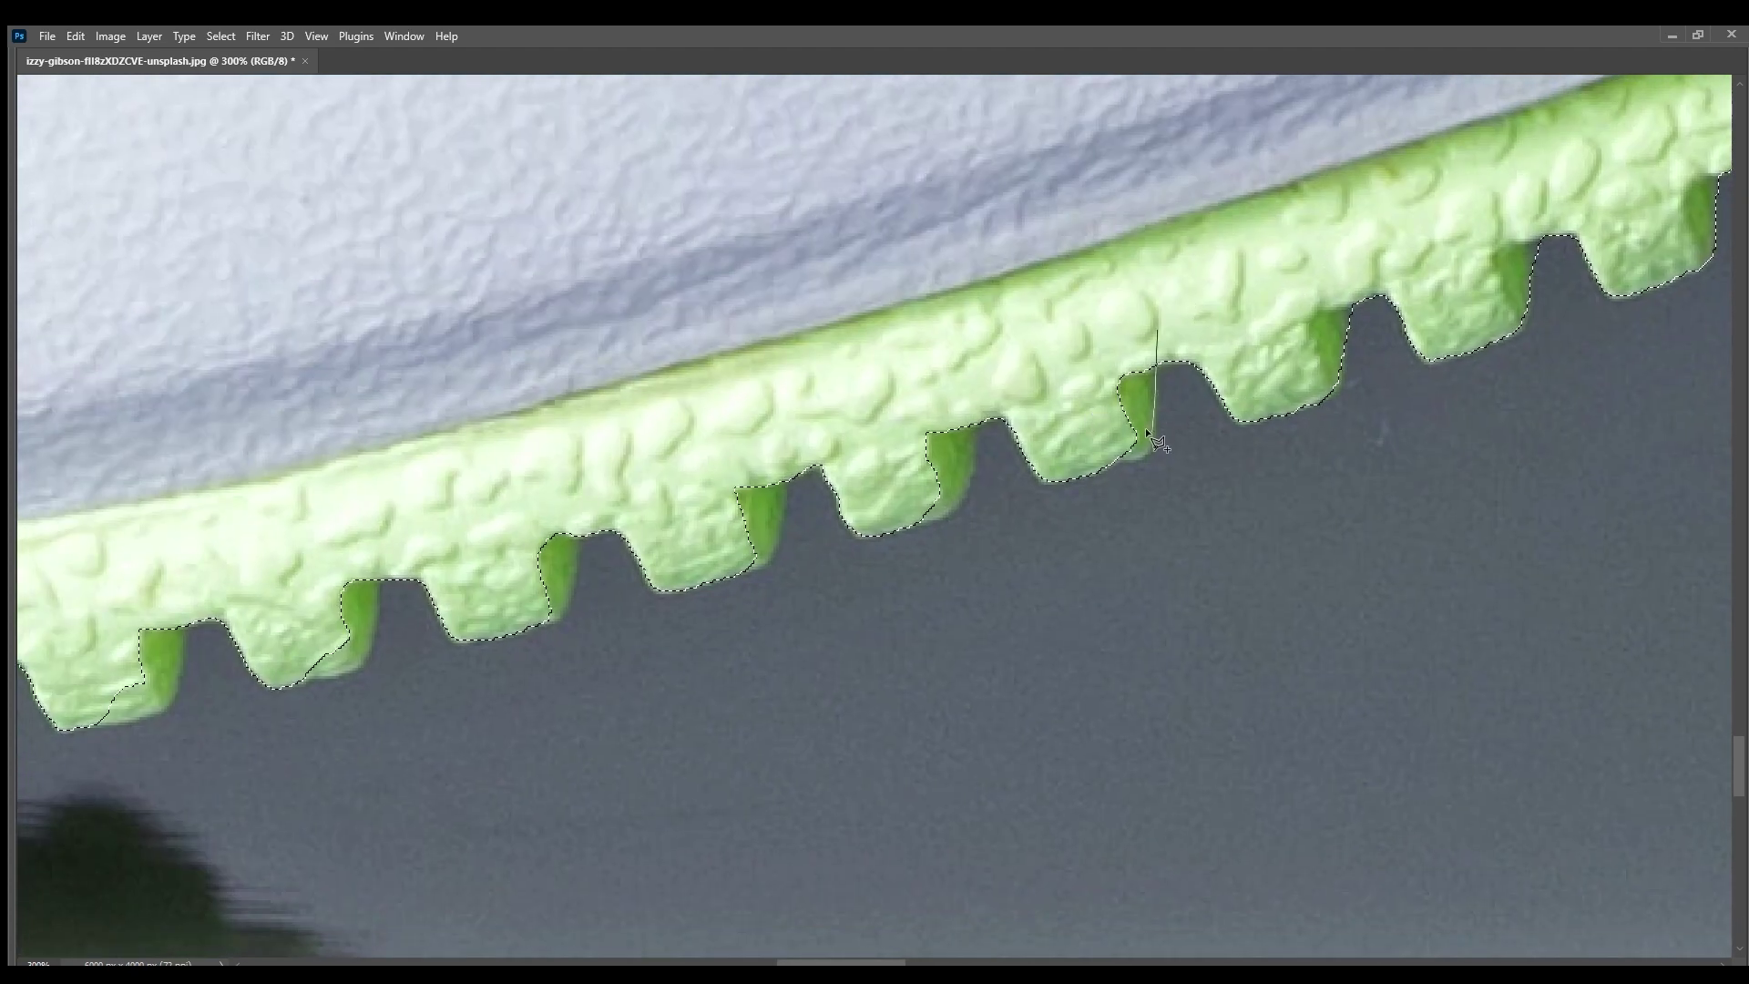
{"action": "double_click", "coordinate": [1021, 263]}
- Start outlining the following tooth, deleting the last two bad points
{"action": "scroll", "coordinate": [859, 325], "scroll_direction": "left", "scroll_amount": 3}
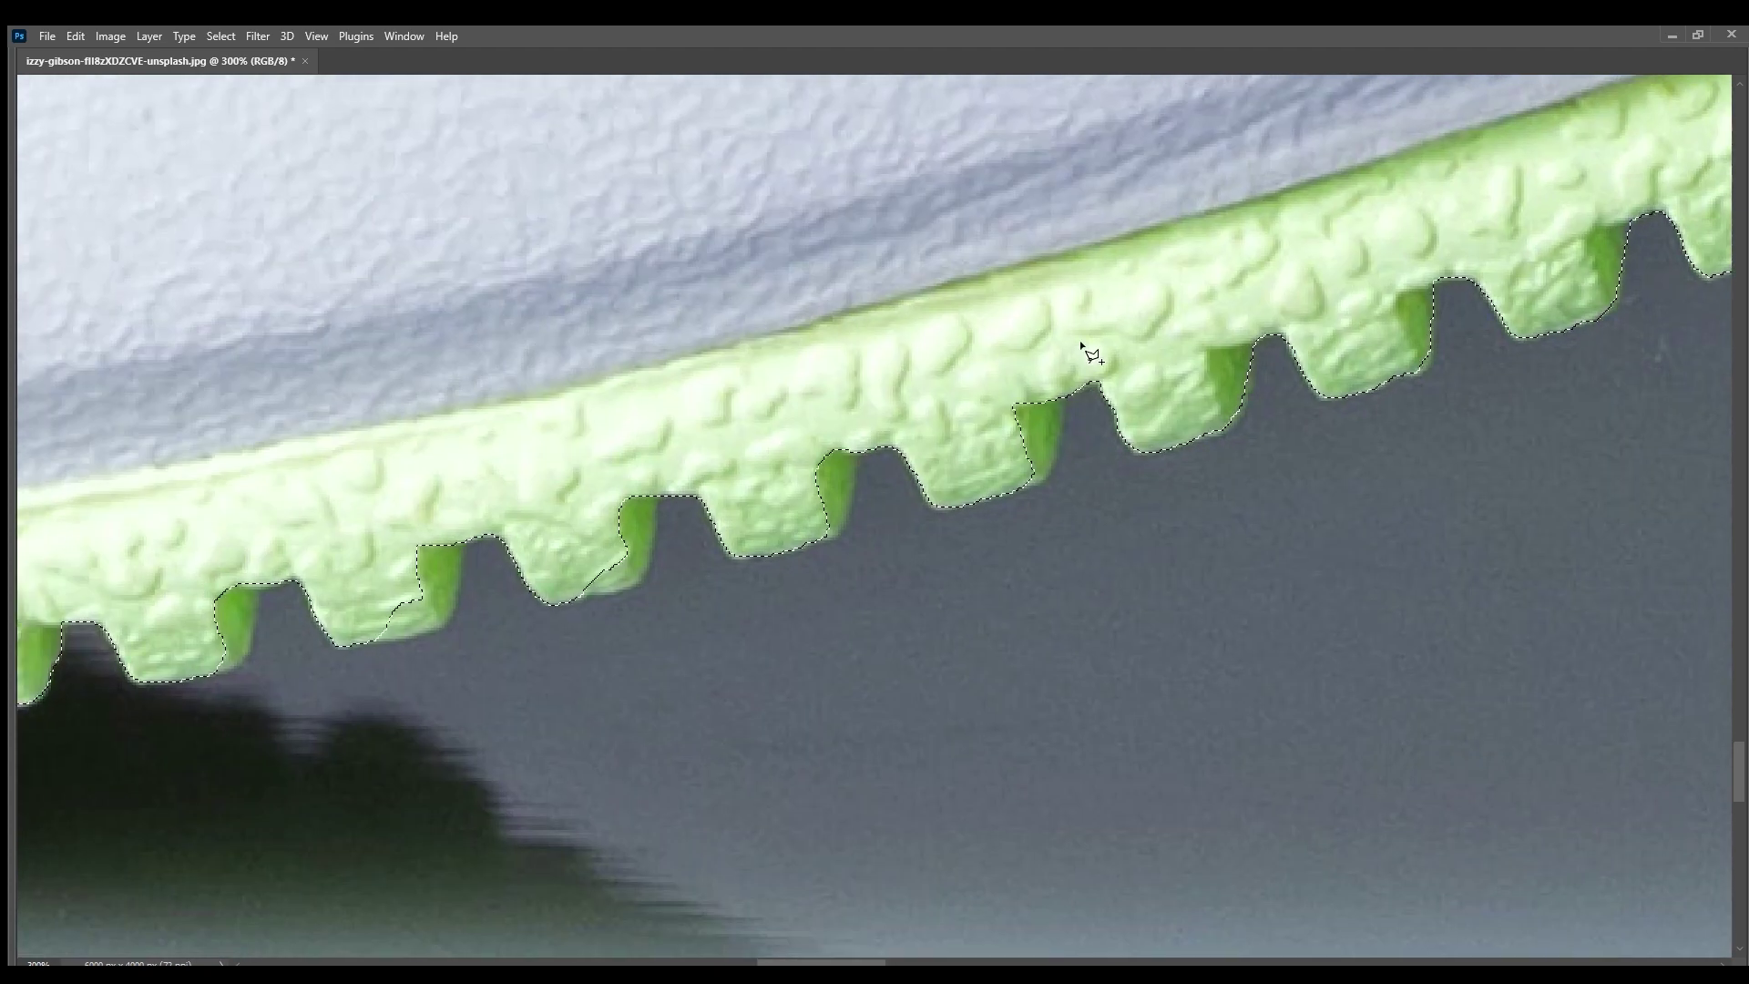
{"action": "left_click", "coordinate": [1083, 368]}
{"action": "key", "text": "BackSpace"}
{"action": "key", "text": "BackSpace"}
{"action": "scroll", "coordinate": [900, 319], "scroll_direction": "left", "scroll_amount": 2}
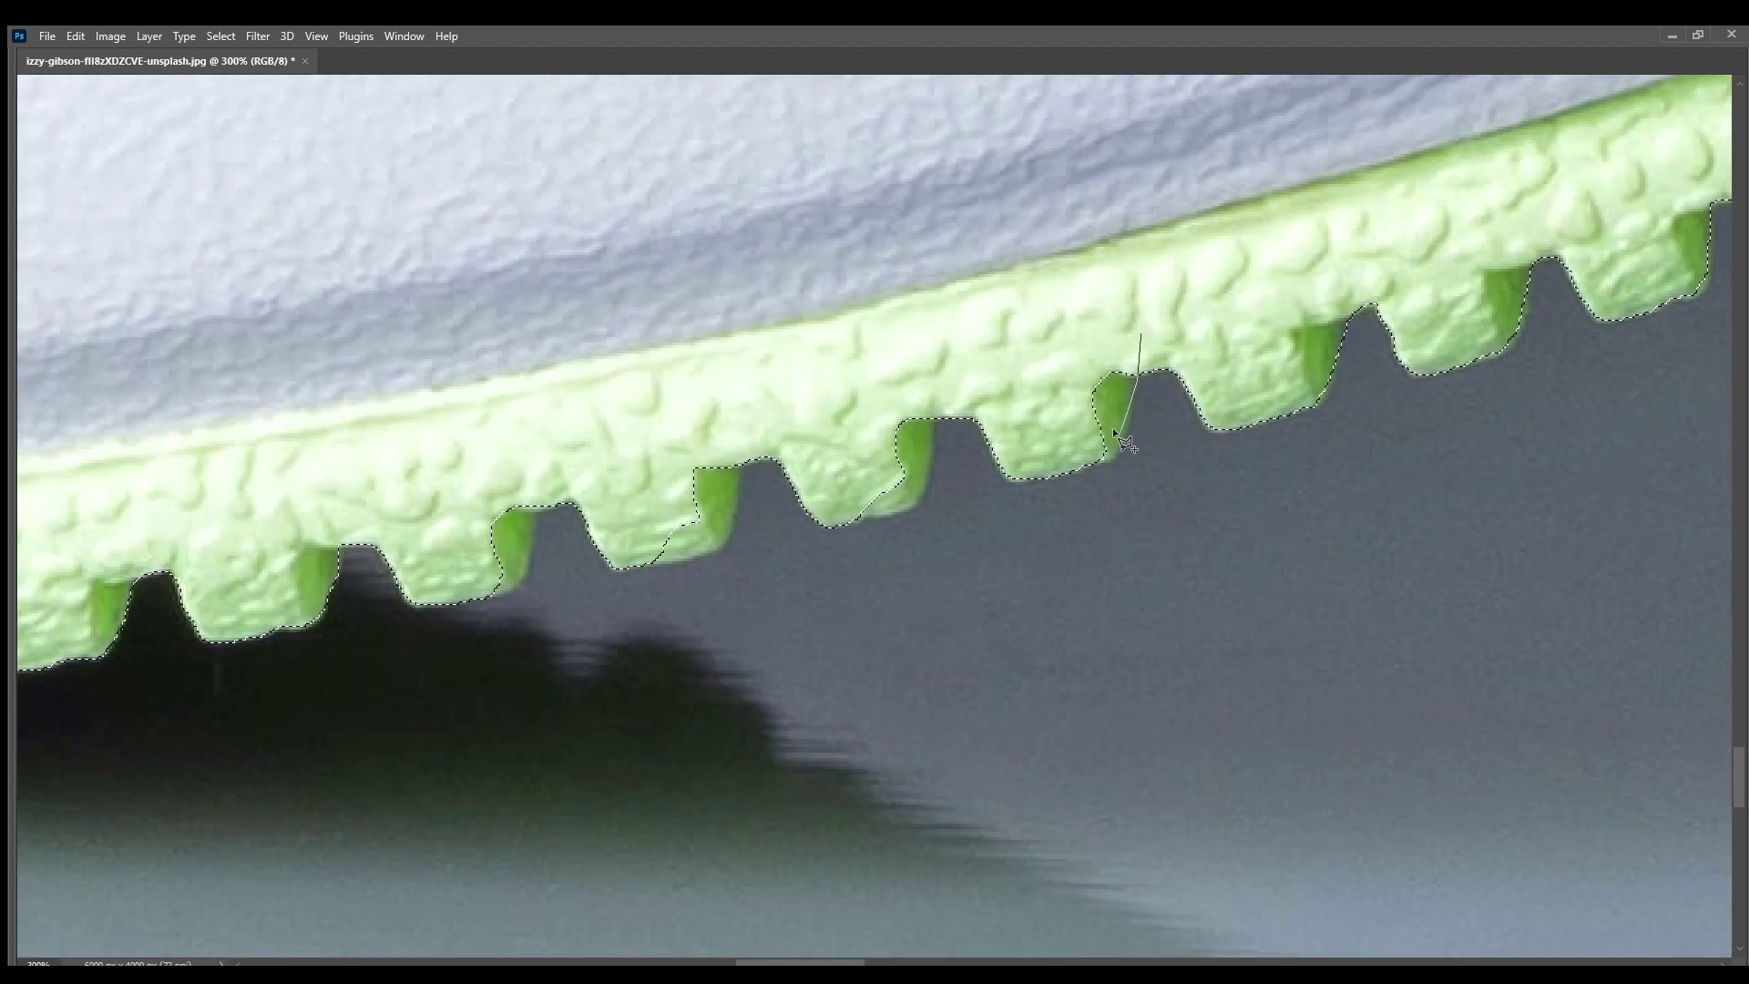
{"action": "left_click", "coordinate": [940, 404]}
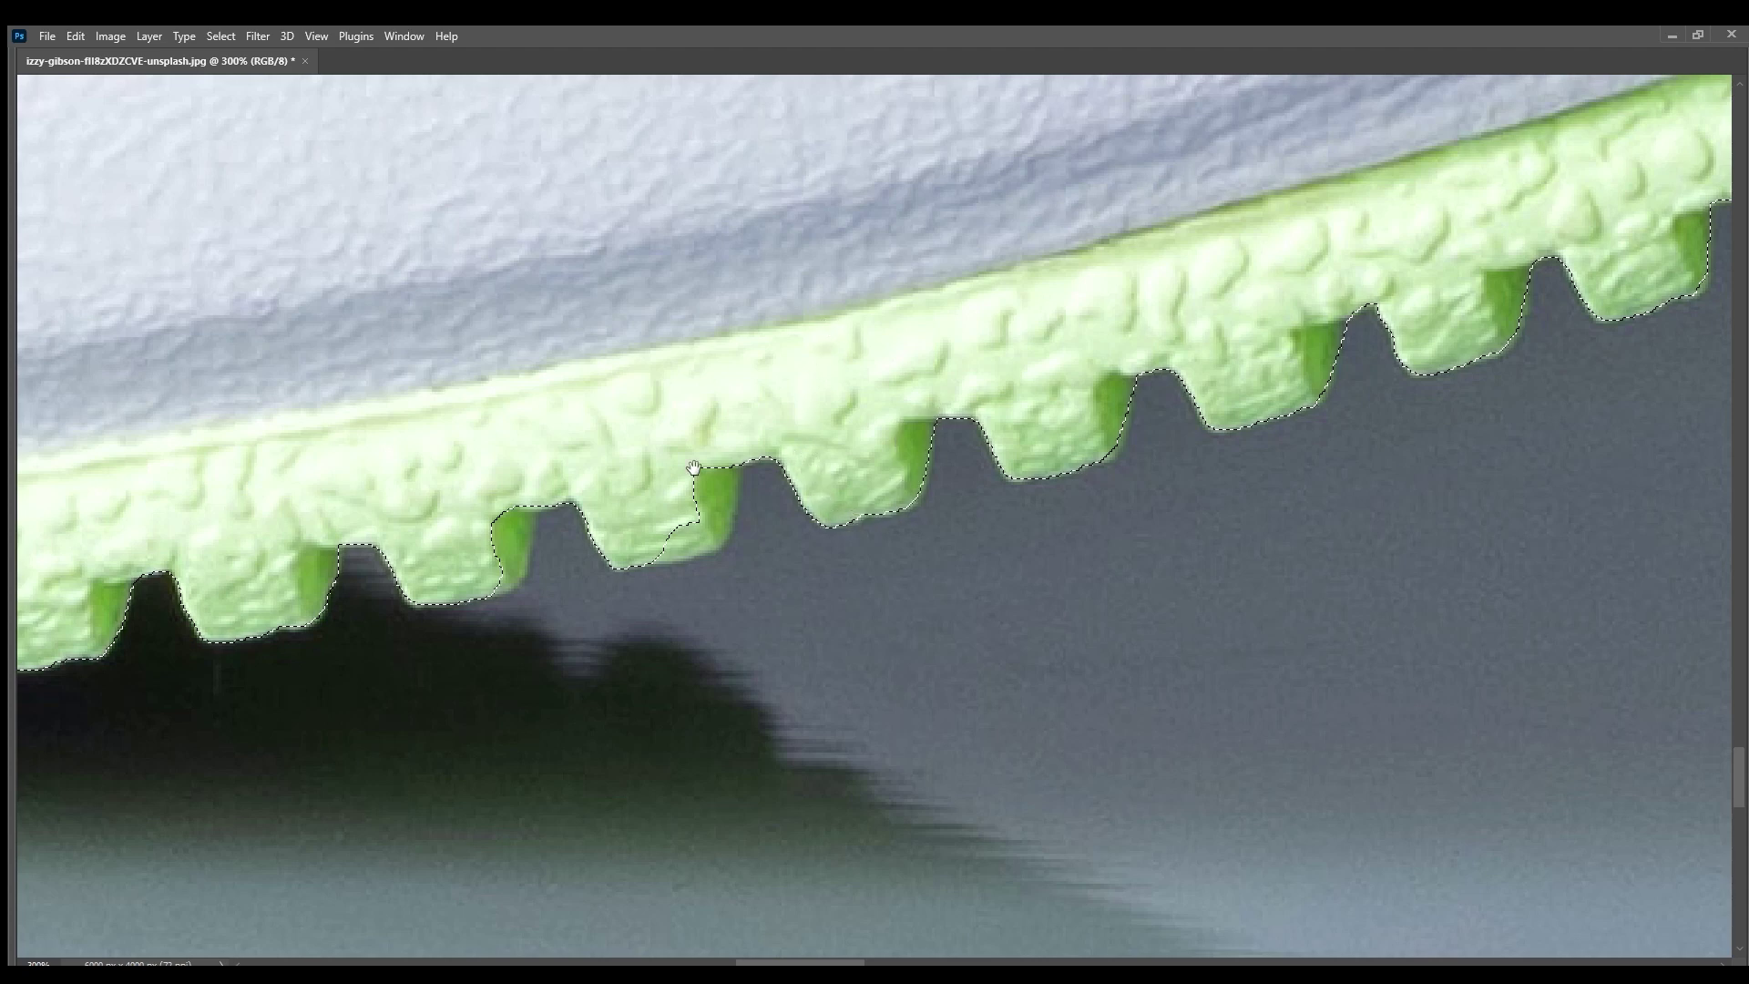
{"action": "left_click_drag", "start_coordinate": [695, 467], "coordinate": [1121, 363]}
- Smooth the selection edge around a tooth on the curving sole
{"action": "scroll", "coordinate": [987, 319], "scroll_direction": "left", "scroll_amount": 2}
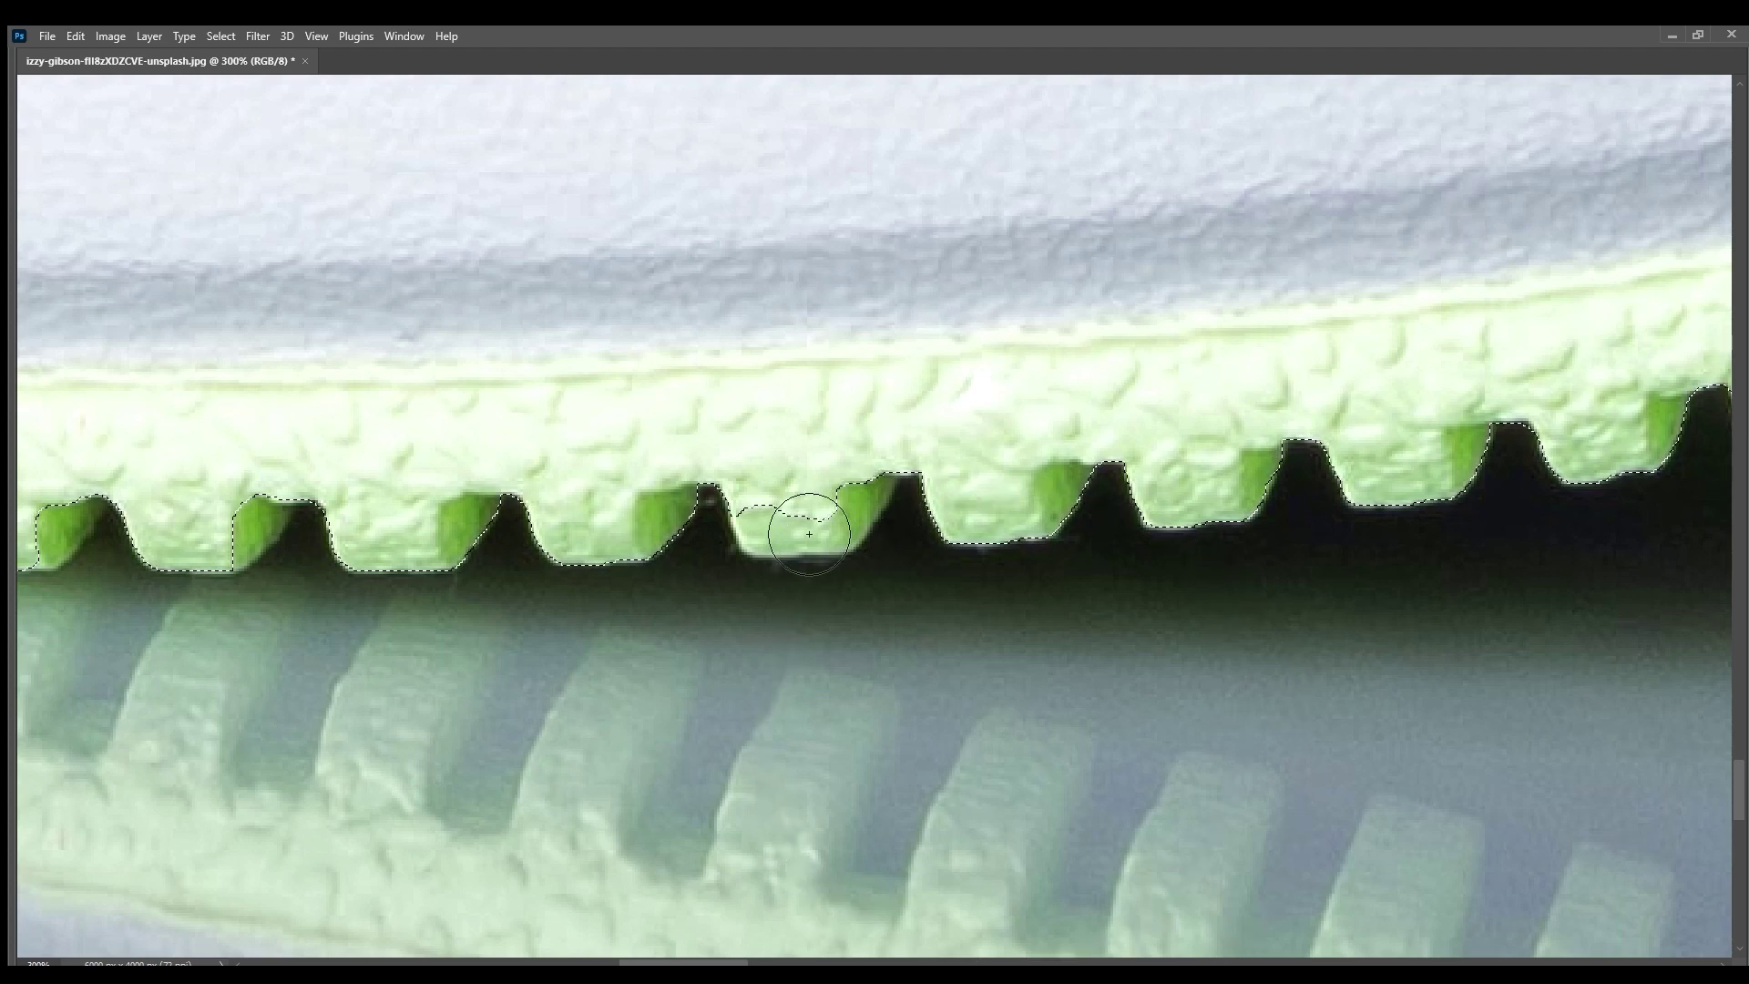
{"action": "left_click_drag", "start_coordinate": [792, 524], "coordinate": [866, 542]}
{"action": "left_click_drag", "start_coordinate": [539, 471], "coordinate": [741, 502]}
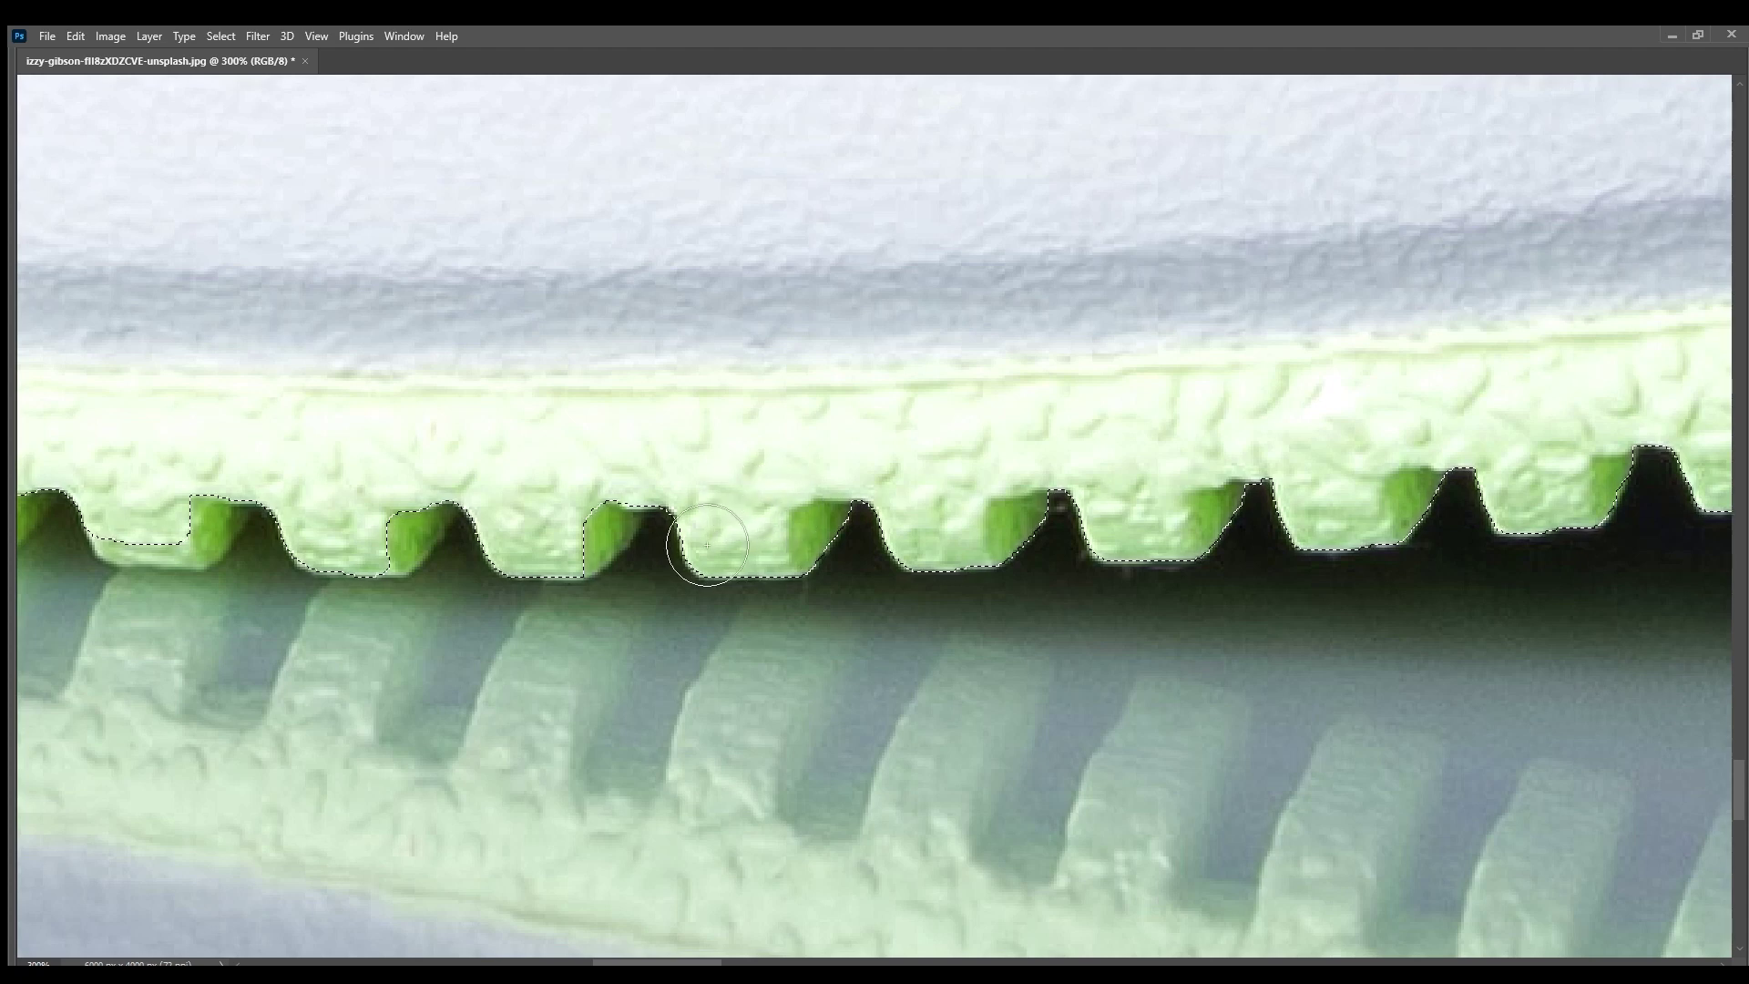
{"action": "mouse_move", "coordinate": [707, 545]}
{"action": "left_mouse_down"}
{"action": "mouse_move", "coordinate": [713, 506]}
{"action": "mouse_move", "coordinate": [940, 474]}
{"action": "left_mouse_up"}
{"action": "left_click", "coordinate": [713, 507]}
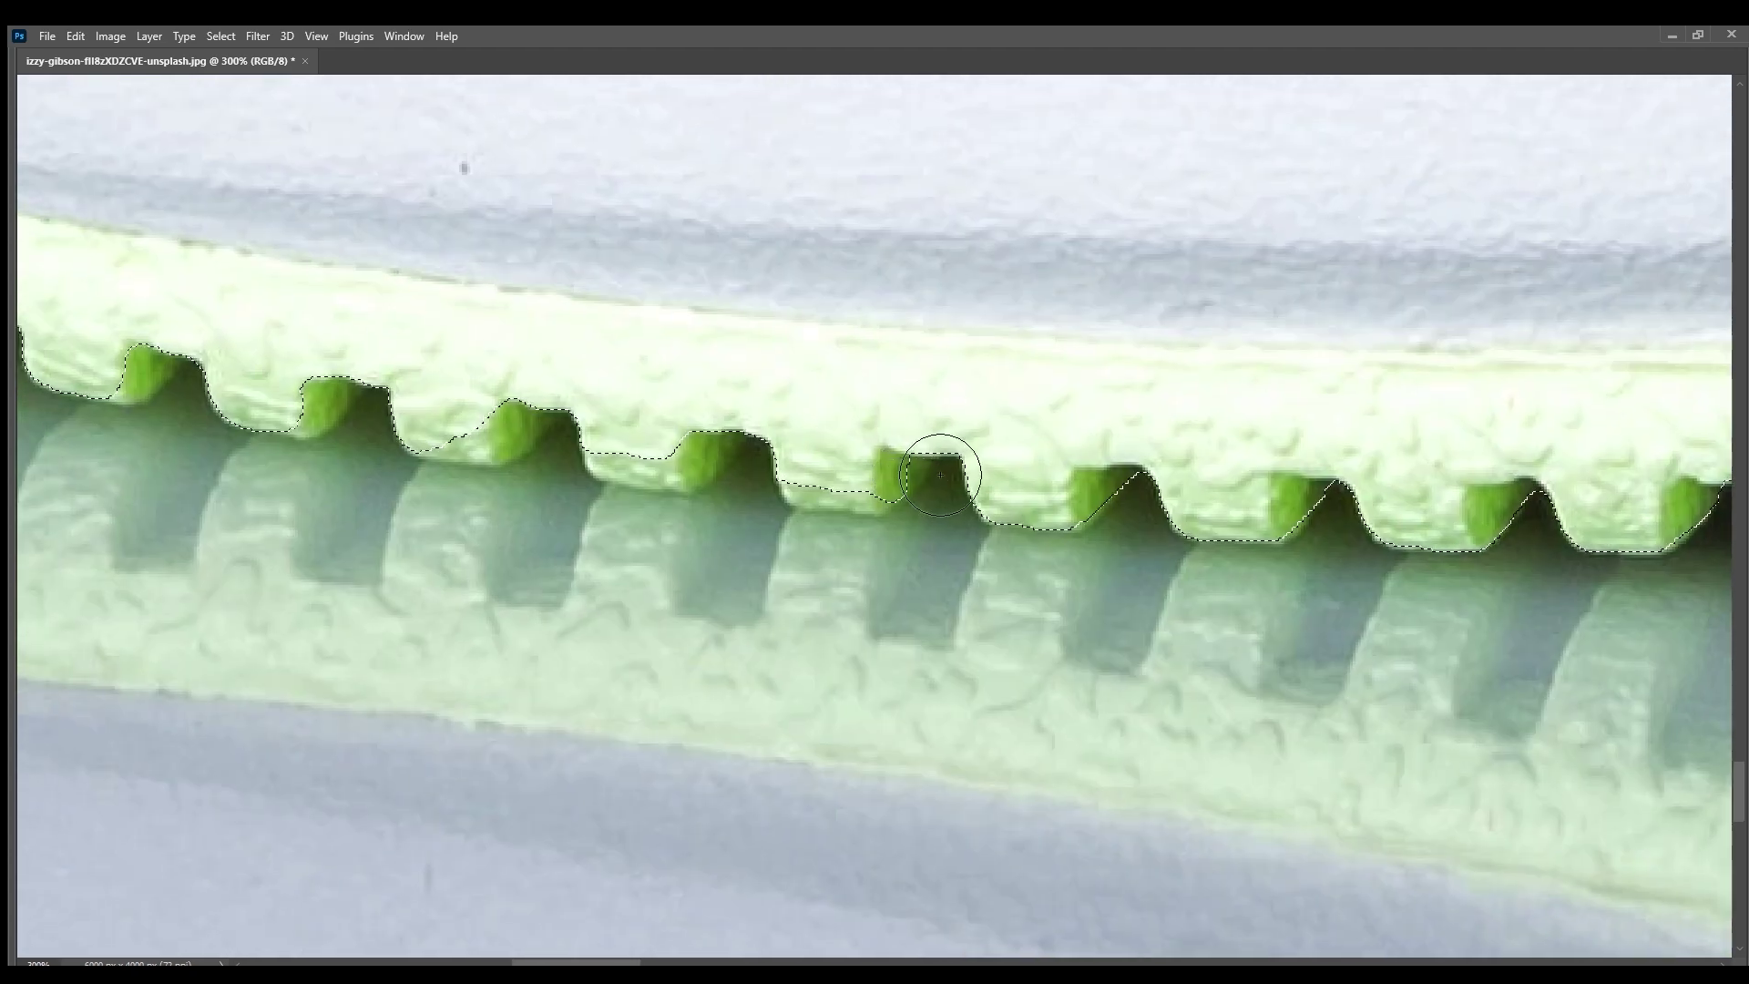
- Return to the Polygonal Lasso and add the next few outsole teeth to the selection
{"action": "key", "text": "l"}
{"action": "left_click", "coordinate": [959, 448]}
{"action": "left_click_drag", "start_coordinate": [831, 504], "coordinate": [1031, 453]}
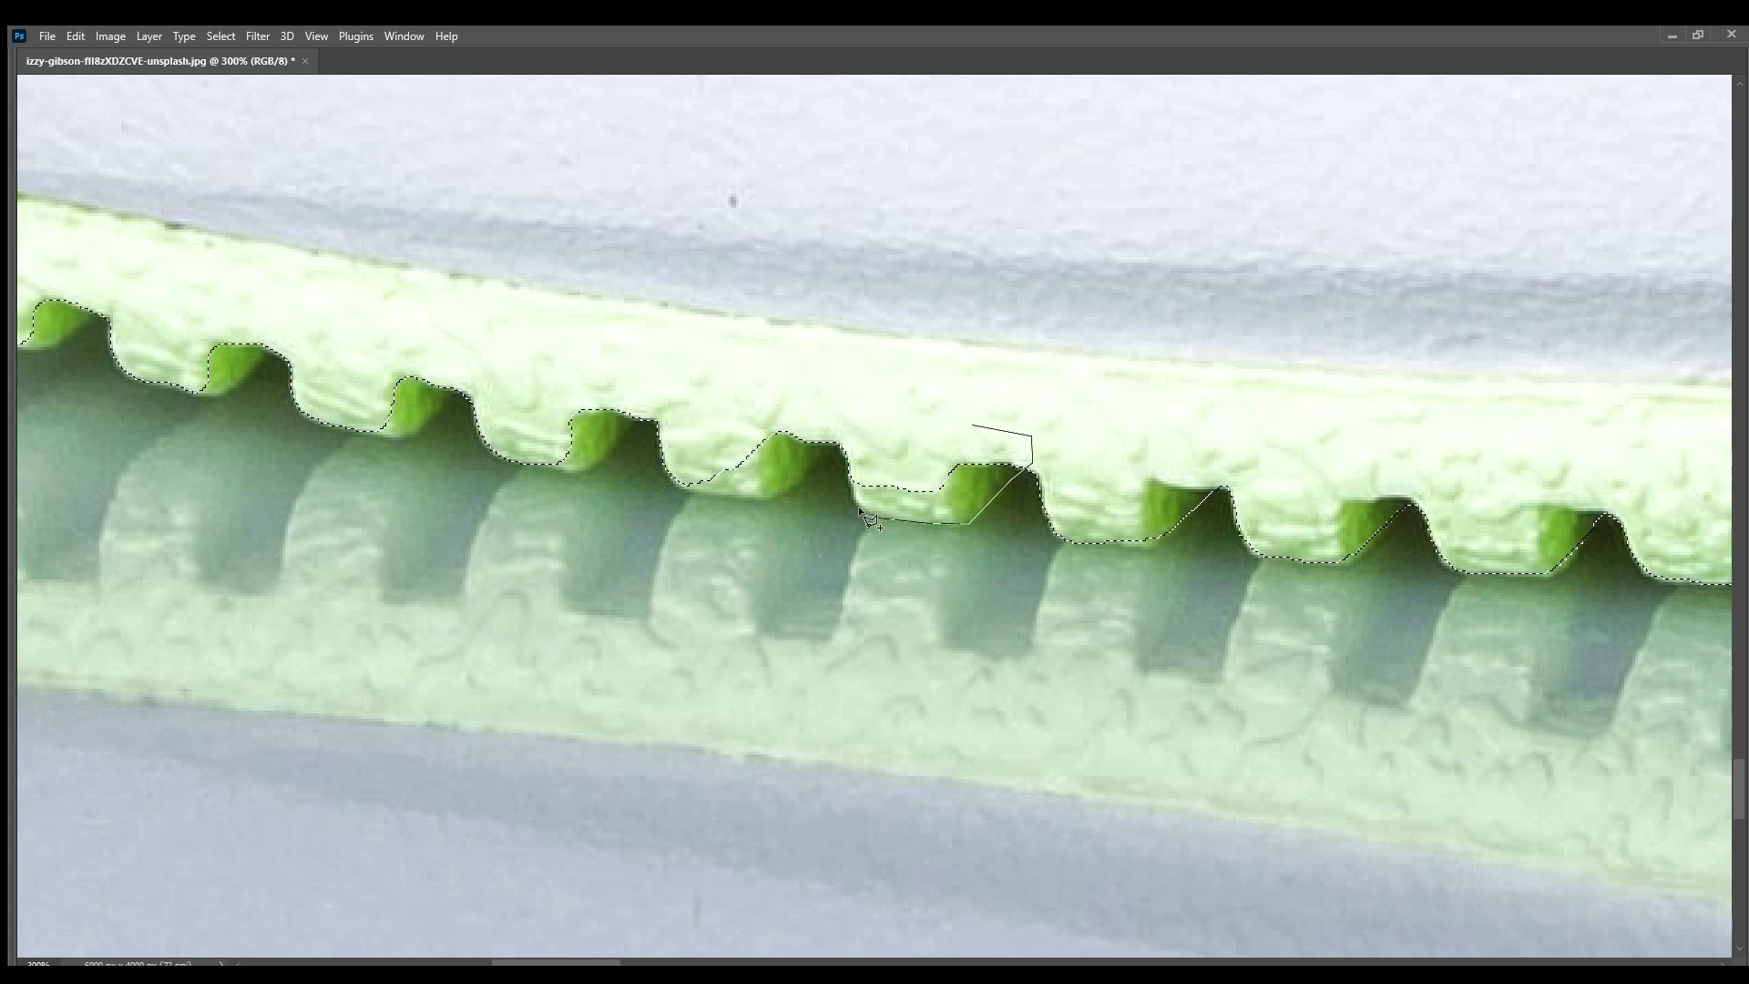
{"action": "double_click", "coordinate": [860, 510]}
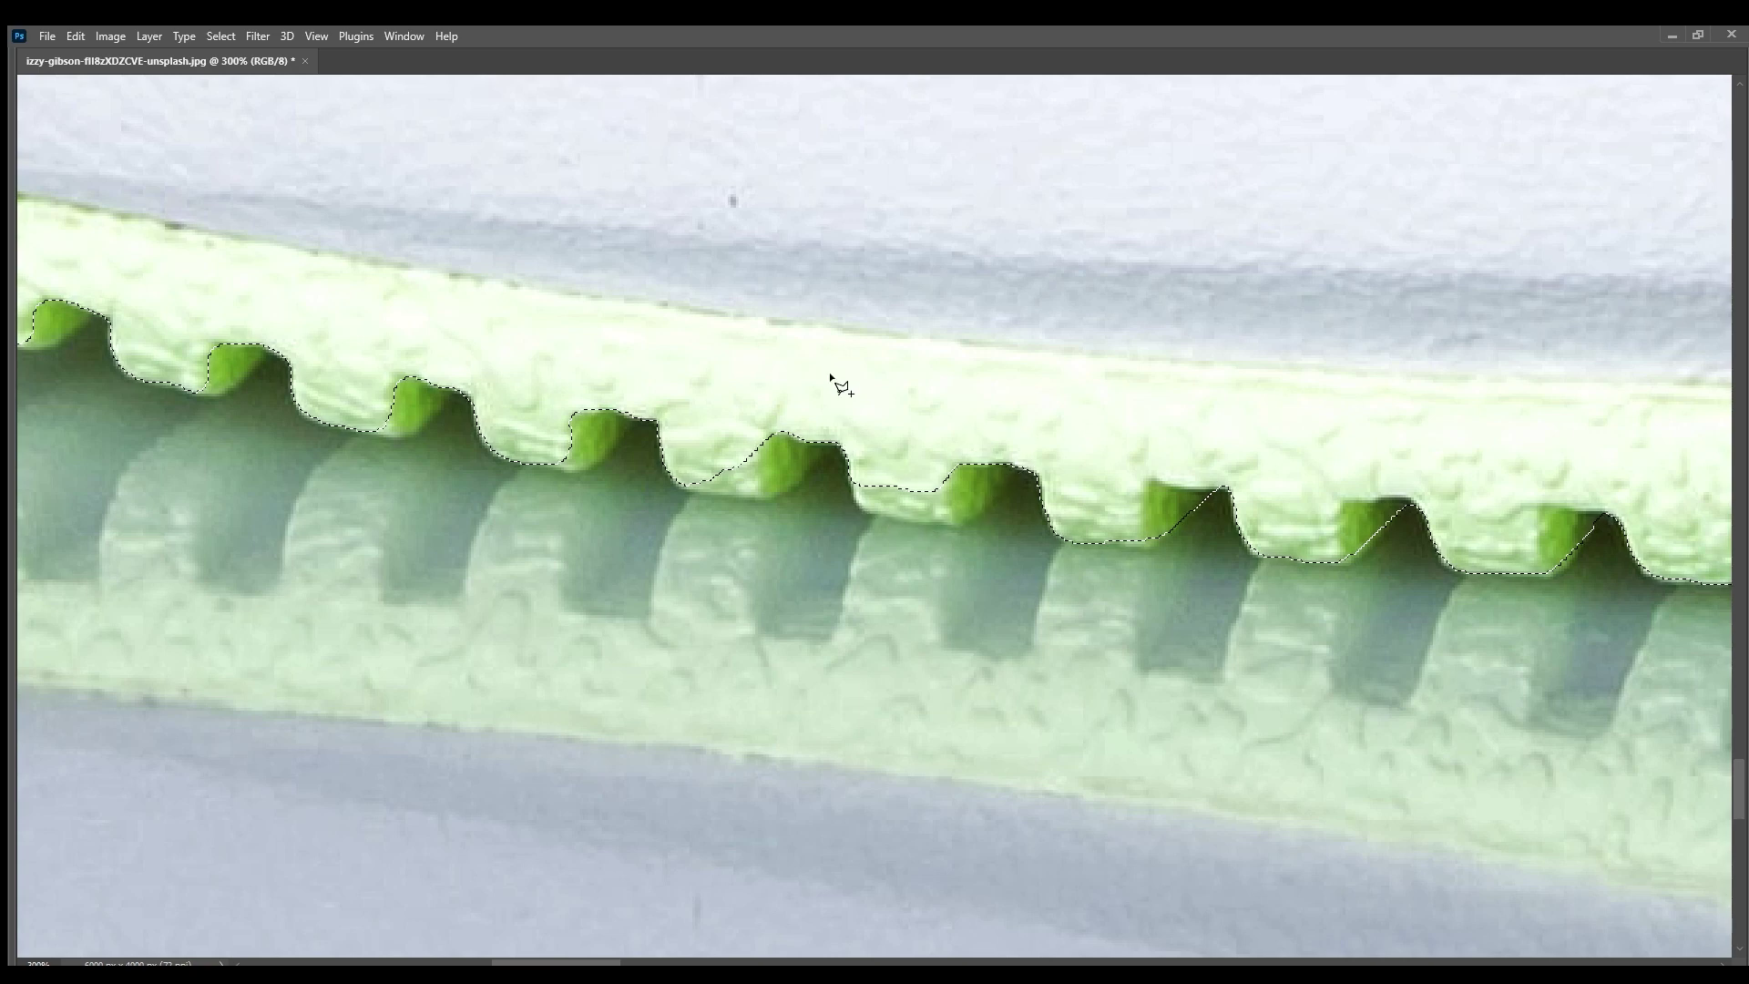
{"action": "left_click_drag", "start_coordinate": [832, 383], "coordinate": [1087, 433]}
{"action": "double_click", "coordinate": [989, 529]}
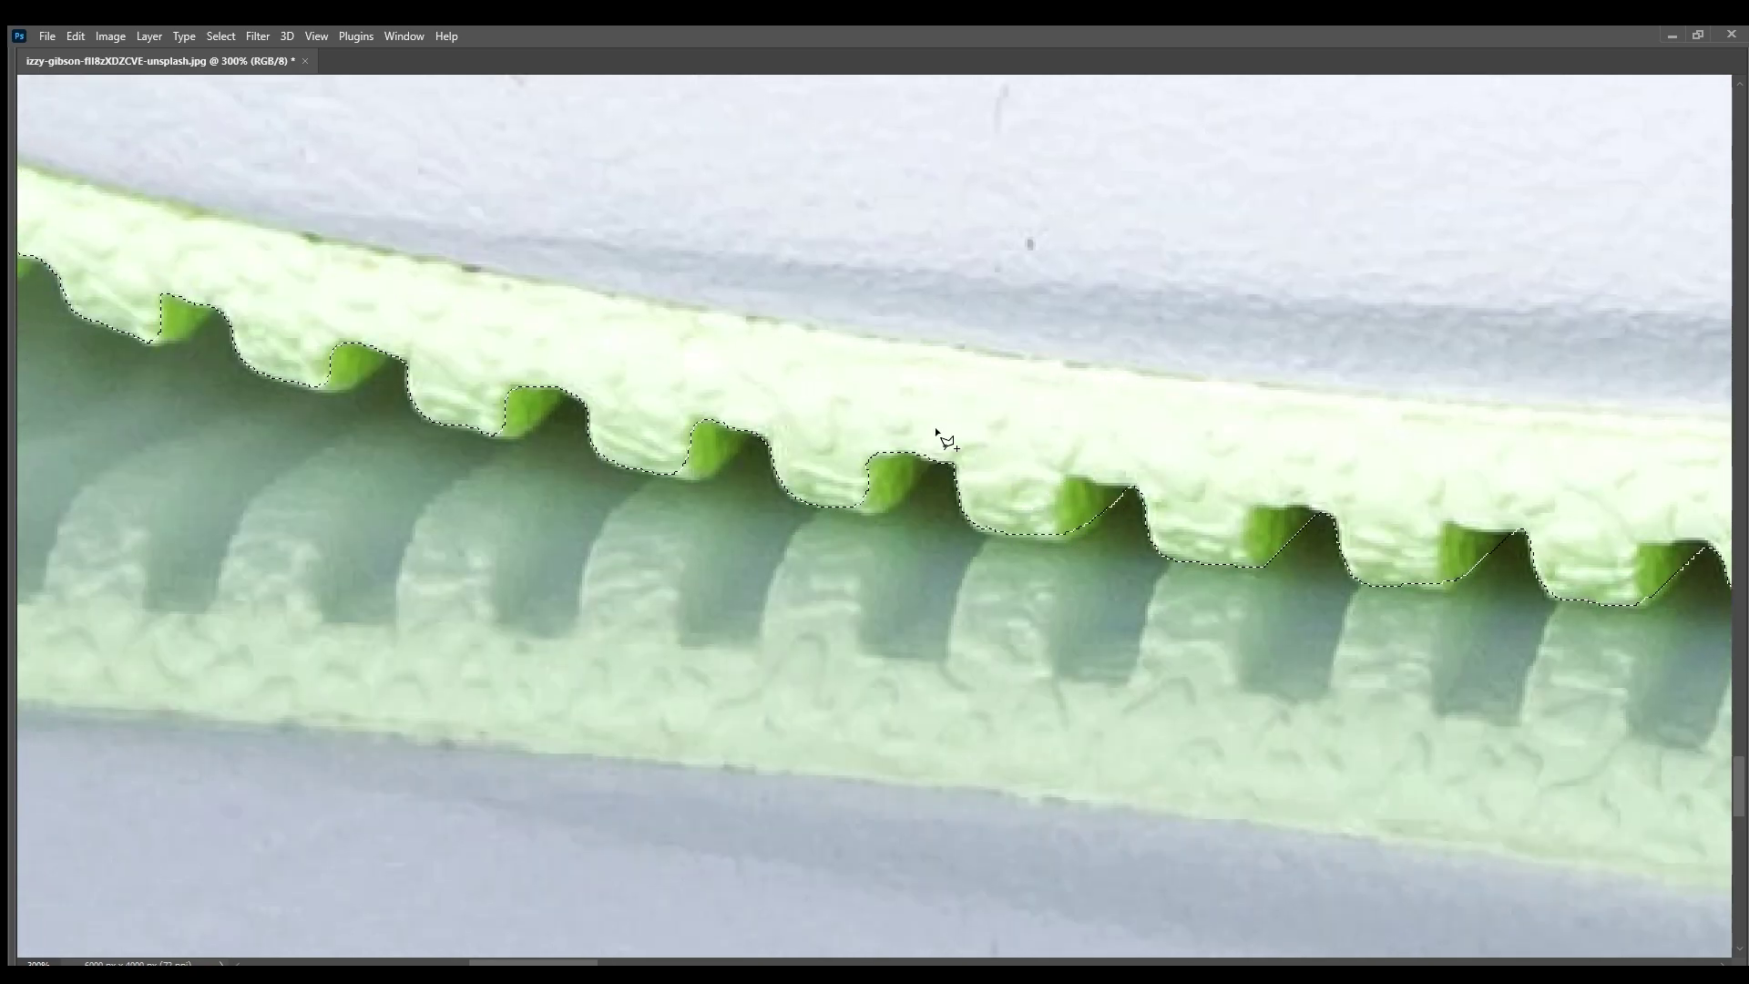
{"action": "left_click", "coordinate": [948, 451]}
{"action": "left_click_drag", "start_coordinate": [773, 339], "coordinate": [1184, 496]}
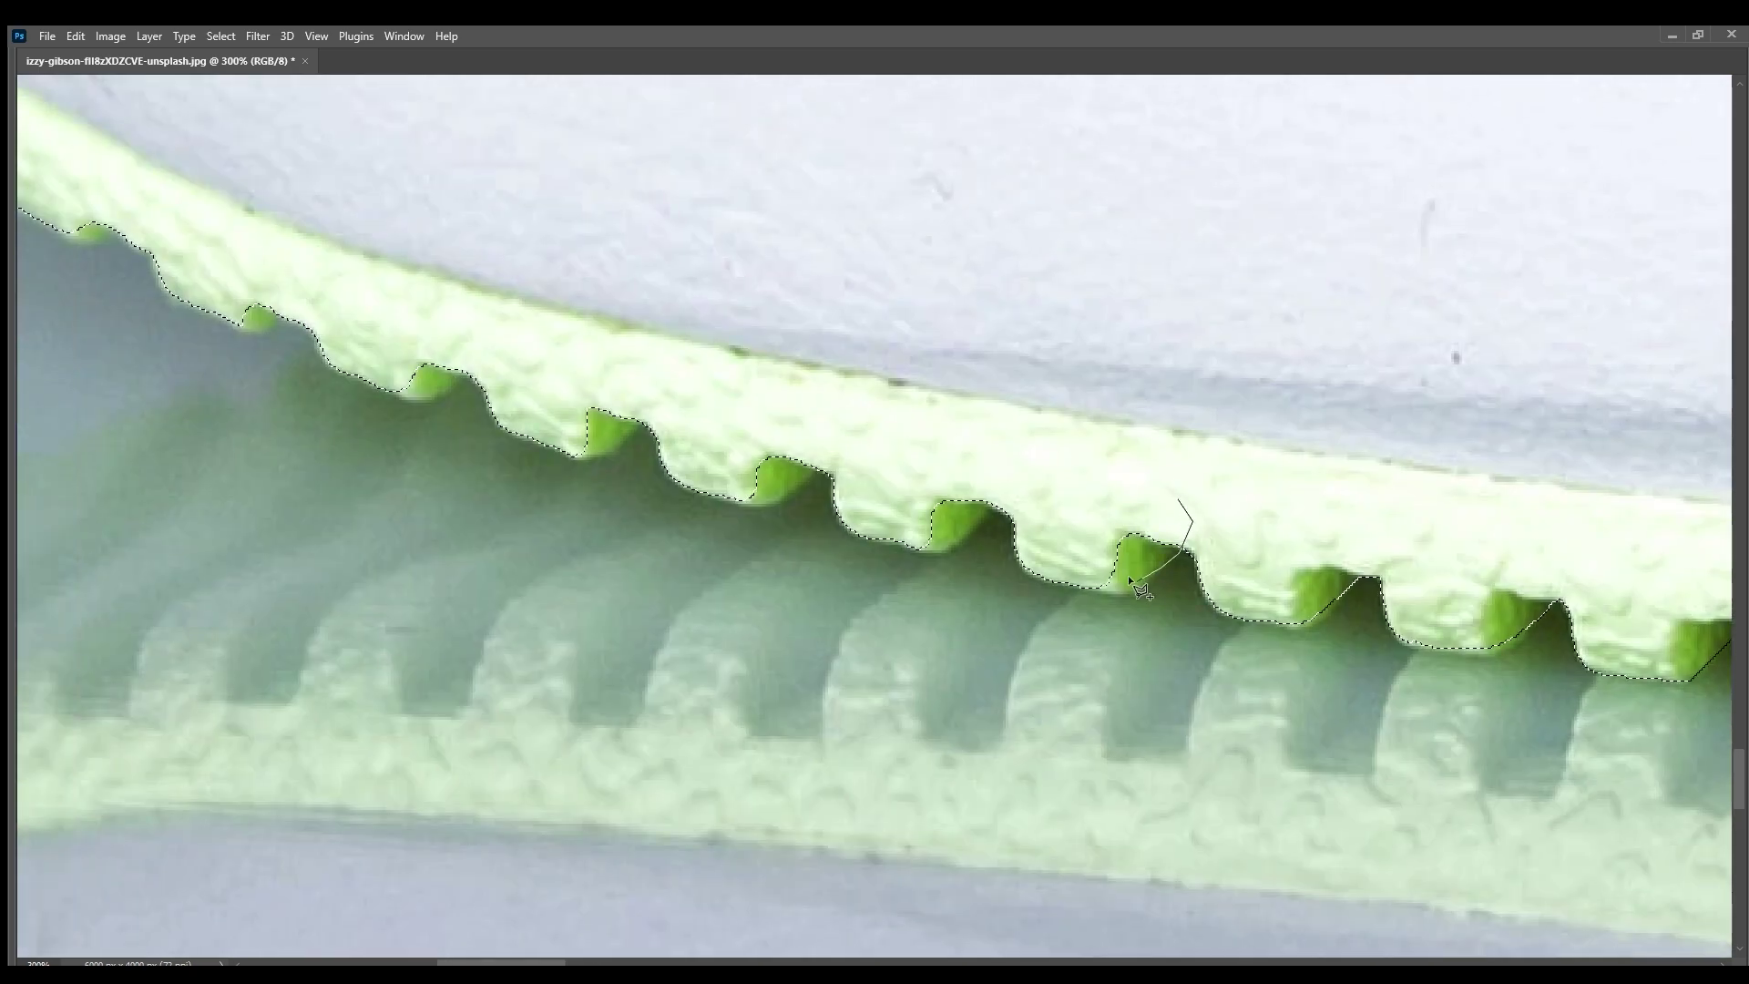
{"action": "double_click", "coordinate": [877, 347]}
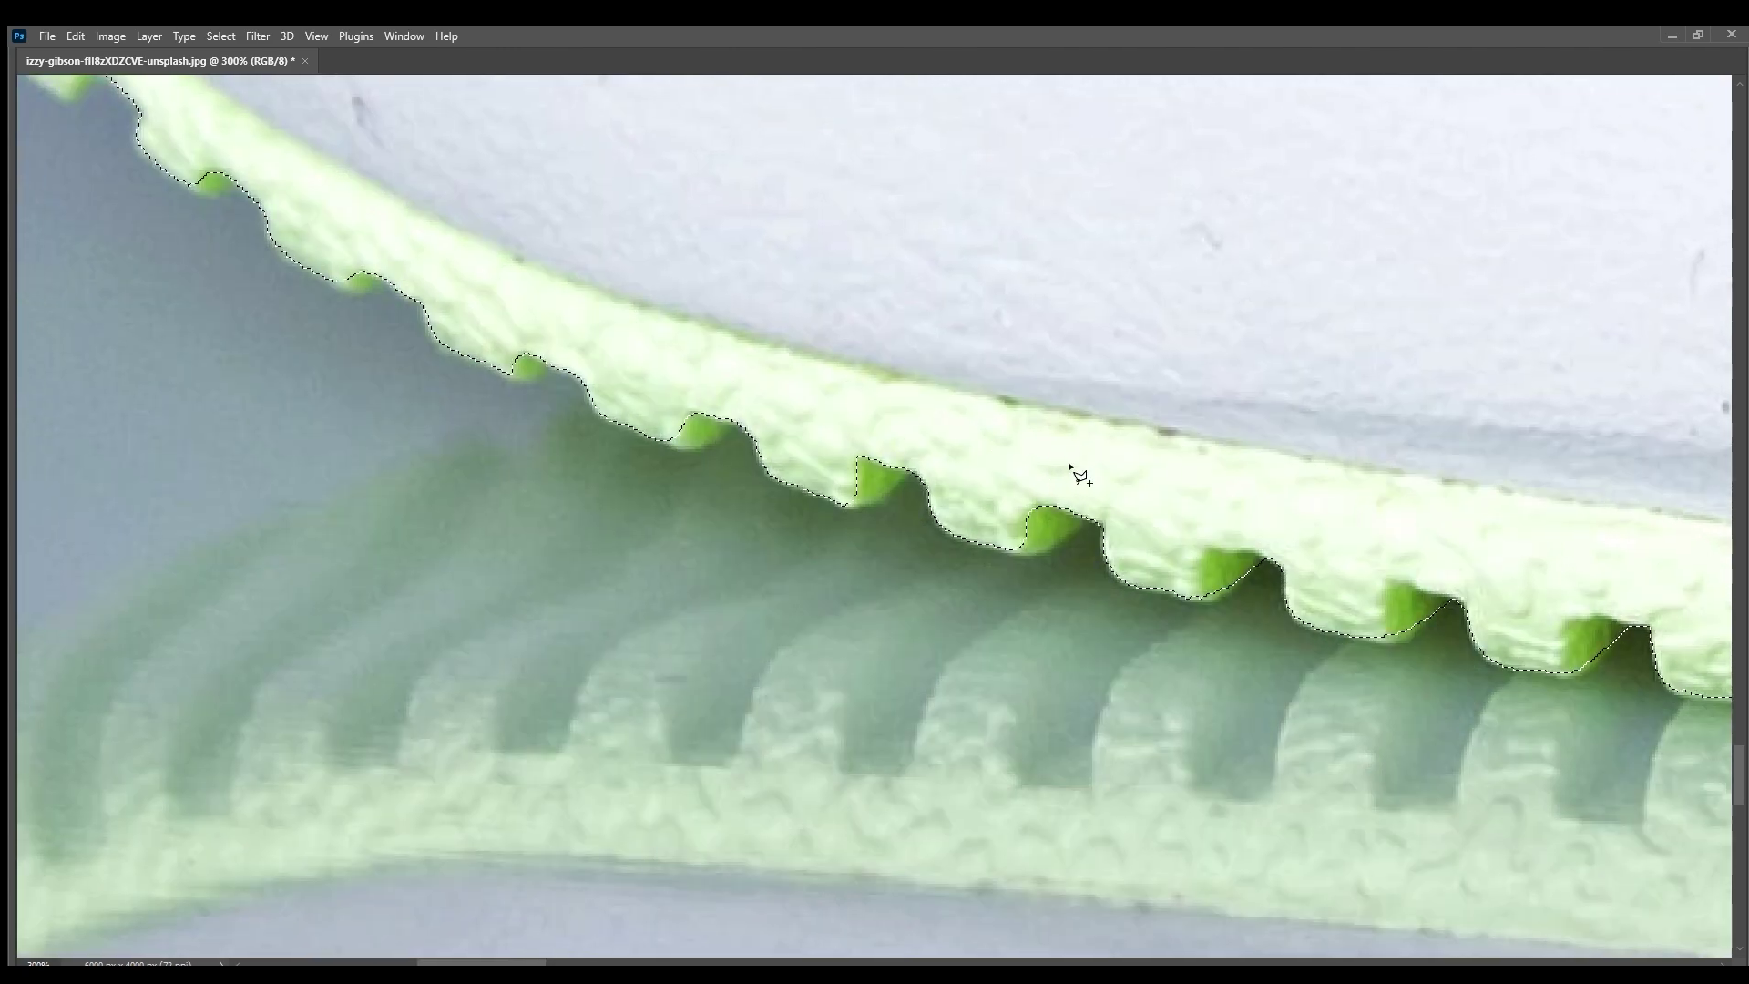
{"action": "double_click", "coordinate": [966, 474]}
- Add the remaining tooth gaps along the curving sole edge to the selection
{"action": "left_click_drag", "start_coordinate": [965, 474], "coordinate": [1168, 499]}
{"action": "left_click", "coordinate": [1207, 508]}
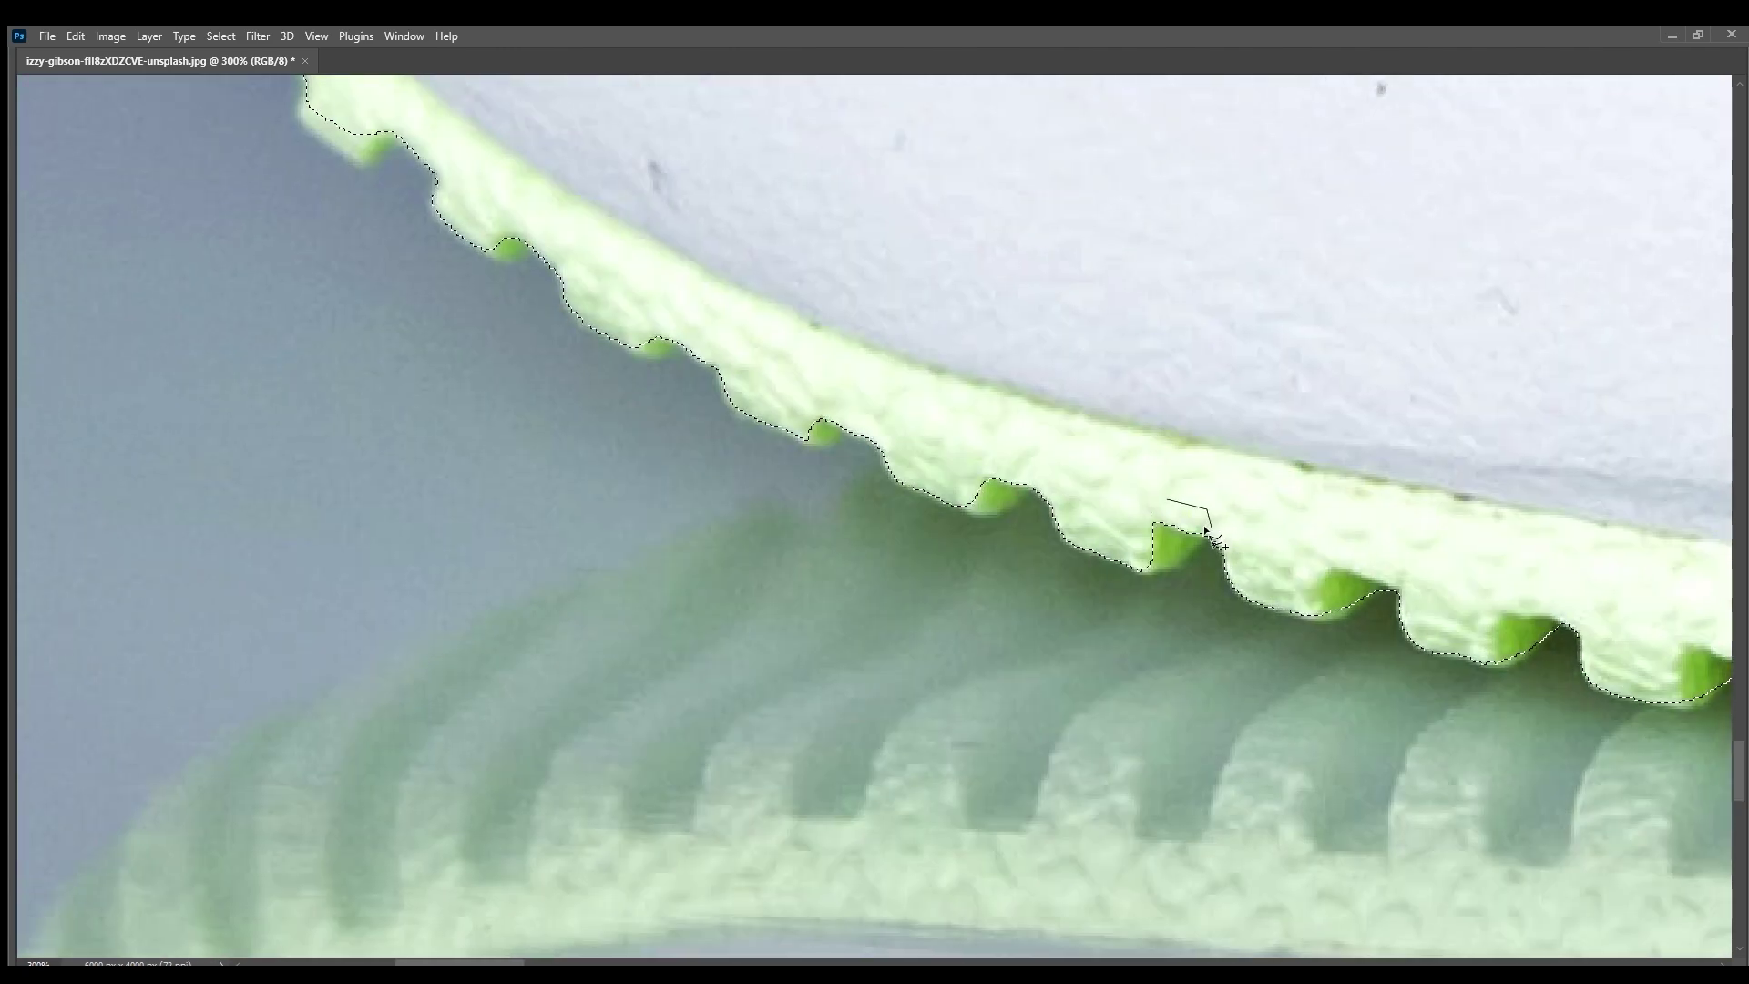
{"action": "double_click", "coordinate": [1066, 443]}
{"action": "double_click", "coordinate": [1060, 445]}
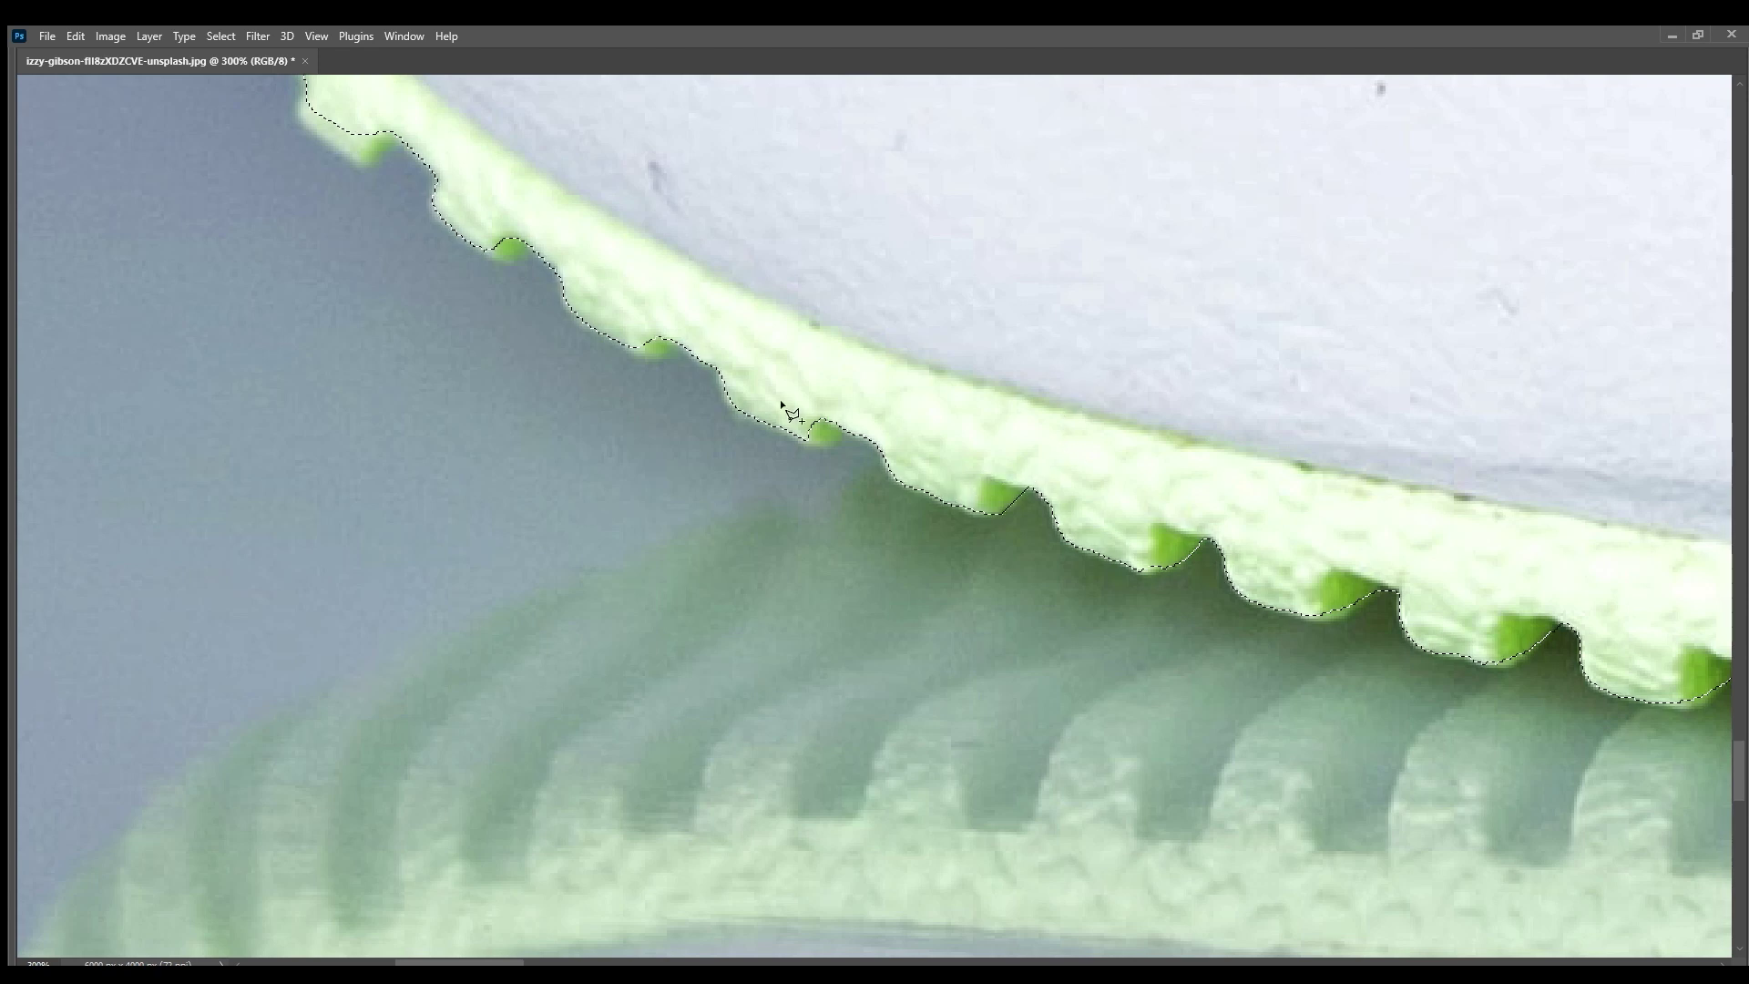
{"action": "double_click", "coordinate": [847, 428]}
{"action": "left_click_drag", "start_coordinate": [847, 428], "coordinate": [884, 481]}
{"action": "left_click", "coordinate": [883, 481]}
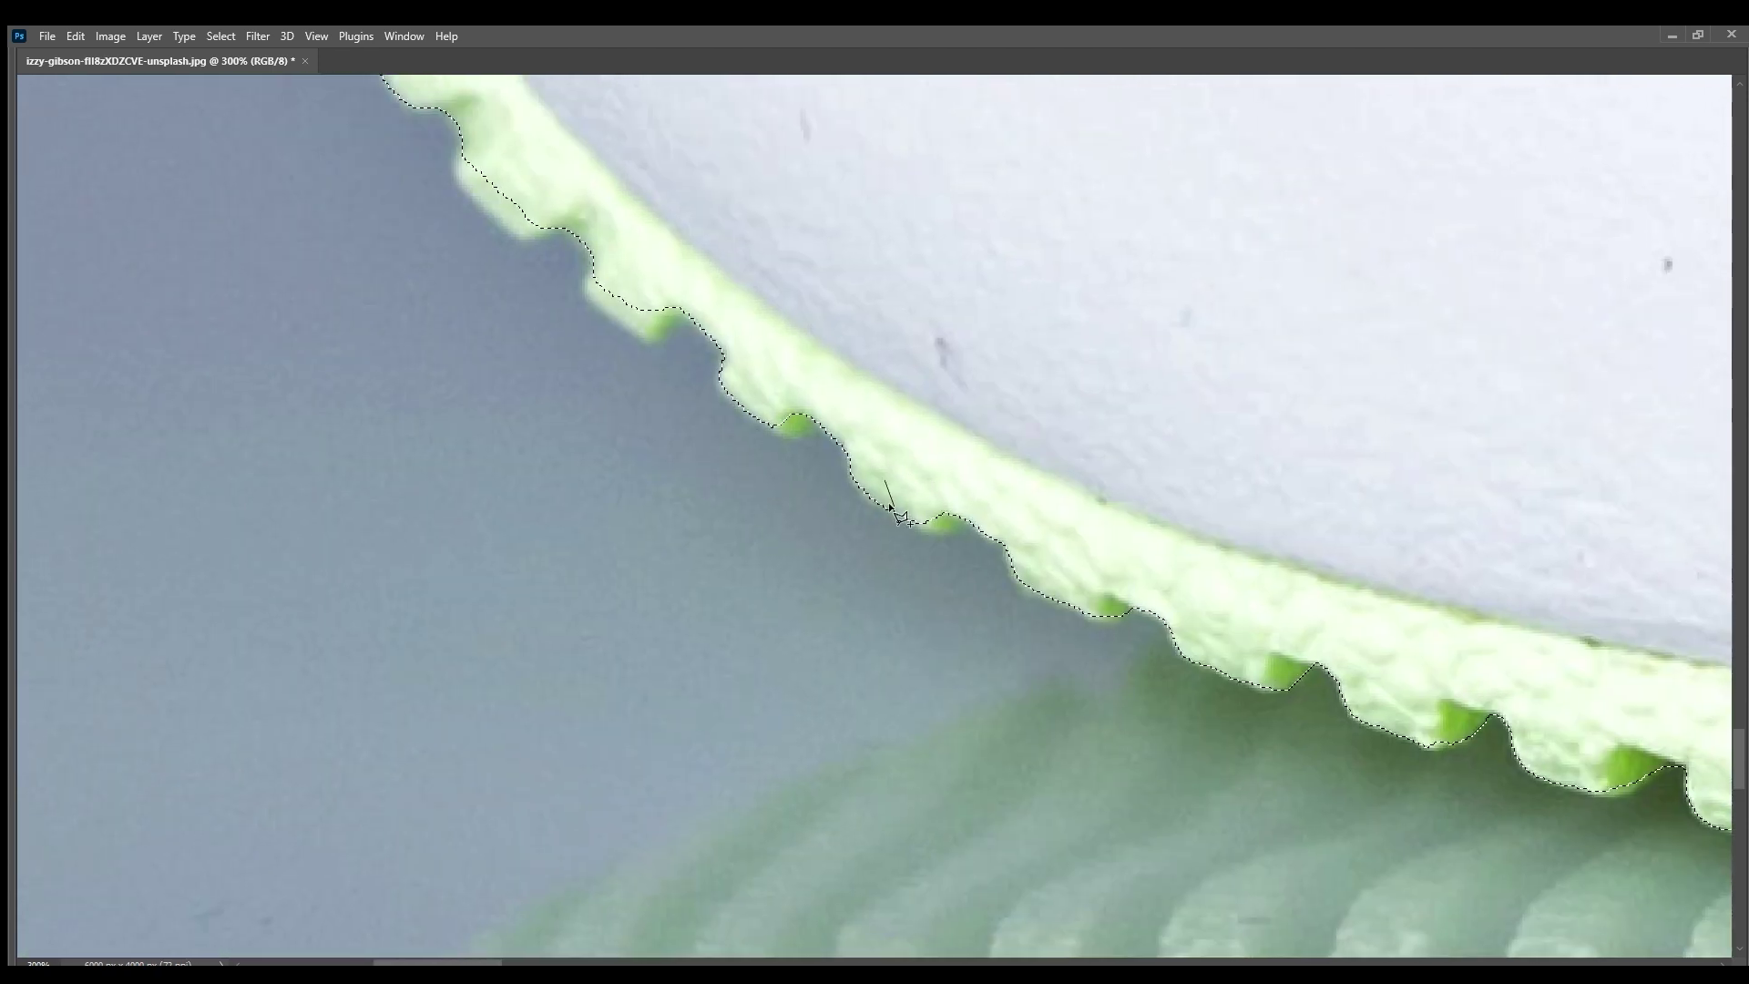
{"action": "double_click", "coordinate": [991, 353]}
{"action": "double_click", "coordinate": [896, 368]}
{"action": "mouse_move", "coordinate": [895, 367]}
{"action": "left_mouse_down"}
{"action": "mouse_move", "coordinate": [859, 508]}
{"action": "mouse_move", "coordinate": [942, 577]}
{"action": "left_mouse_up"}
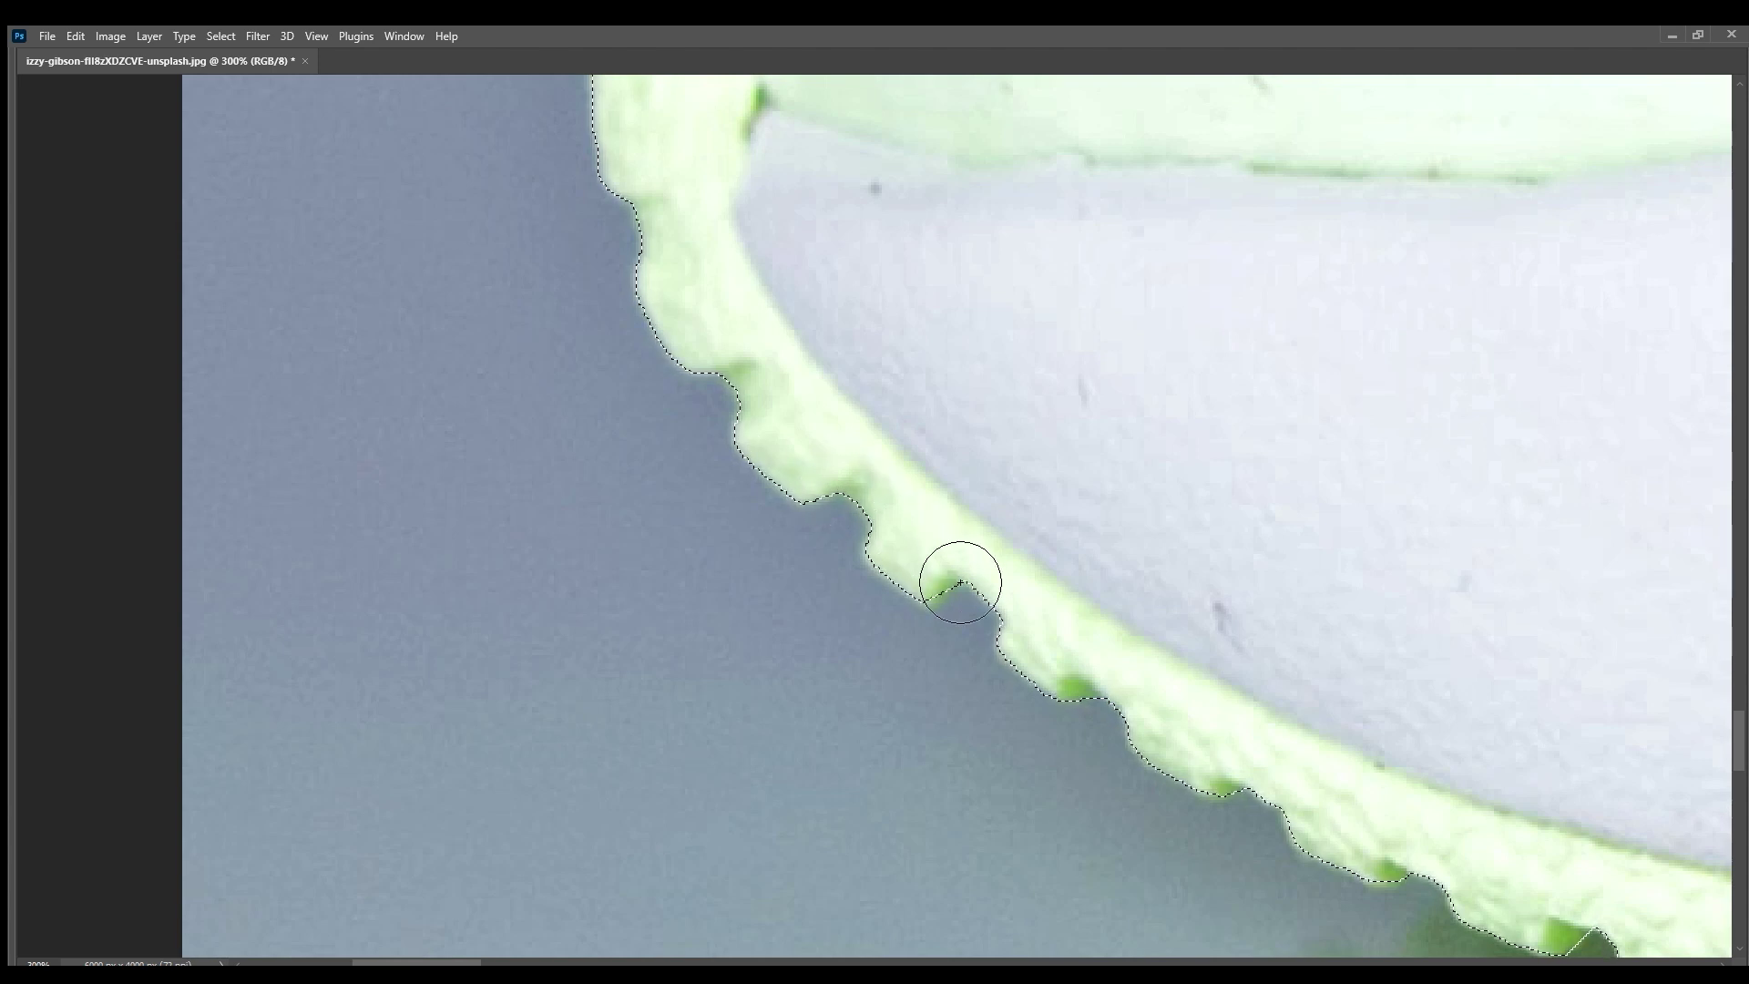
- Trim the grey fringe from the selection near the eyelet
{"action": "scroll", "coordinate": [804, 586], "scroll_direction": "up", "scroll_amount": 10}
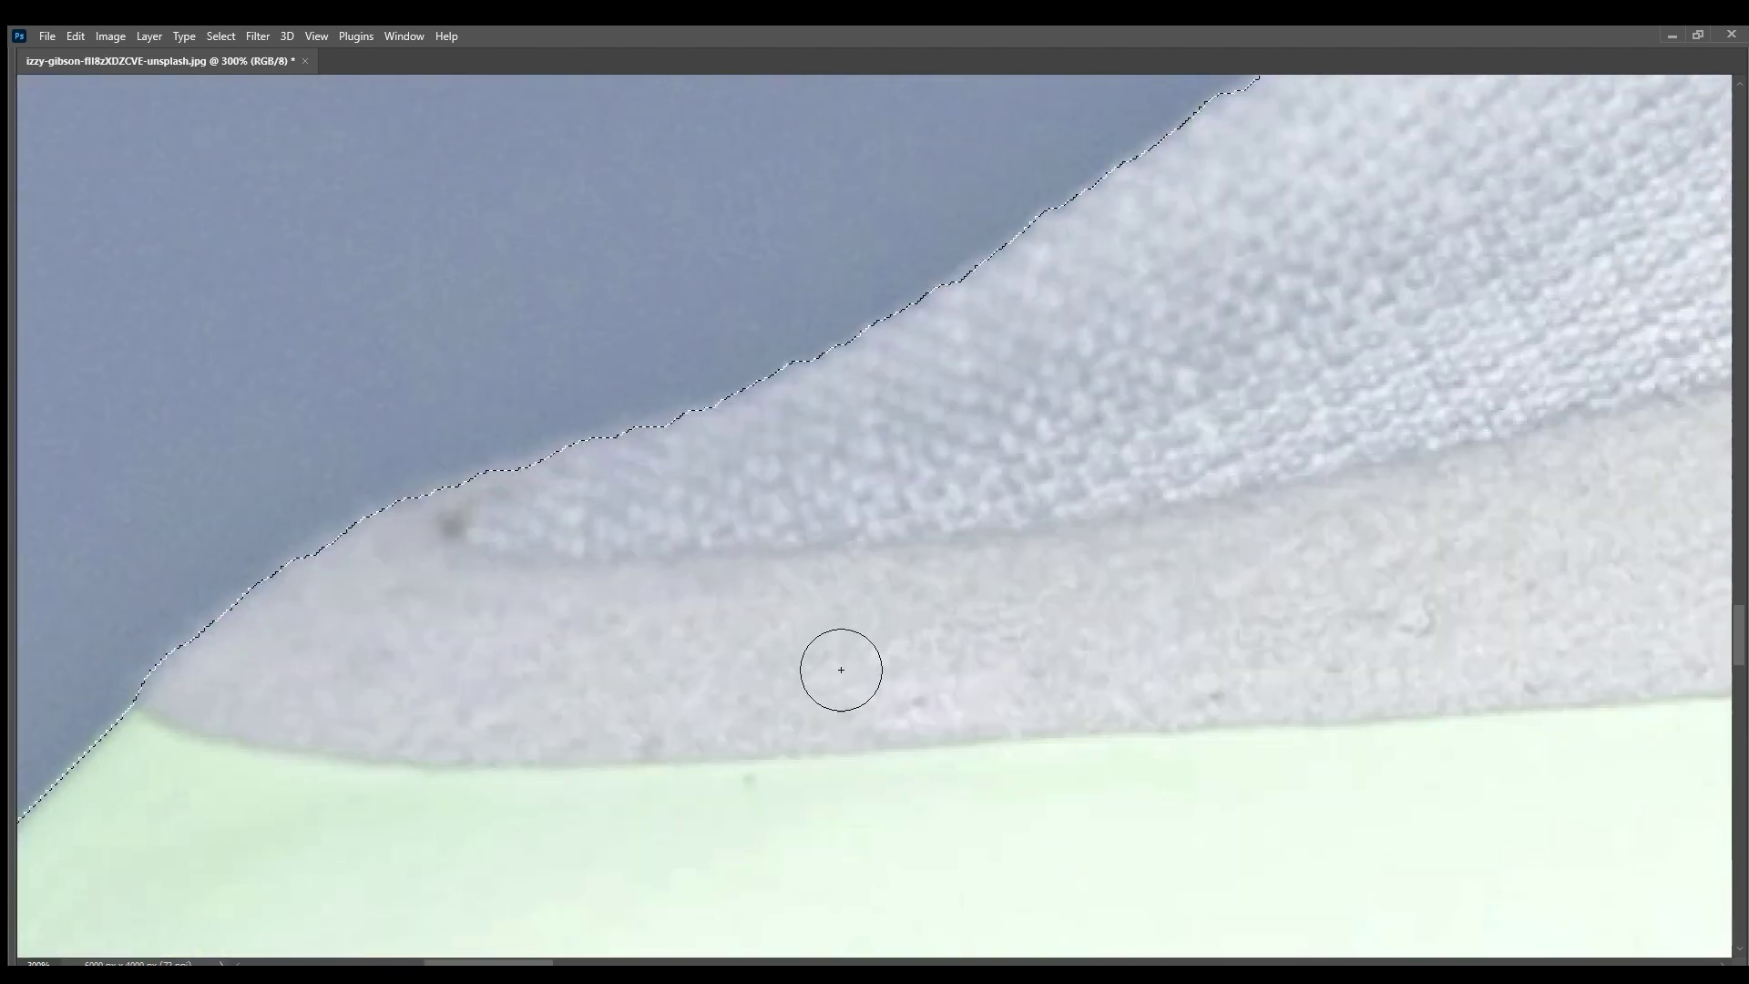
{"action": "scroll", "coordinate": [841, 670], "scroll_direction": "down", "scroll_amount": 3}
{"action": "scroll", "coordinate": [1215, 464], "scroll_direction": "up", "scroll_amount": 1}
{"action": "scroll", "coordinate": [1054, 456], "scroll_direction": "up", "scroll_amount": 2}
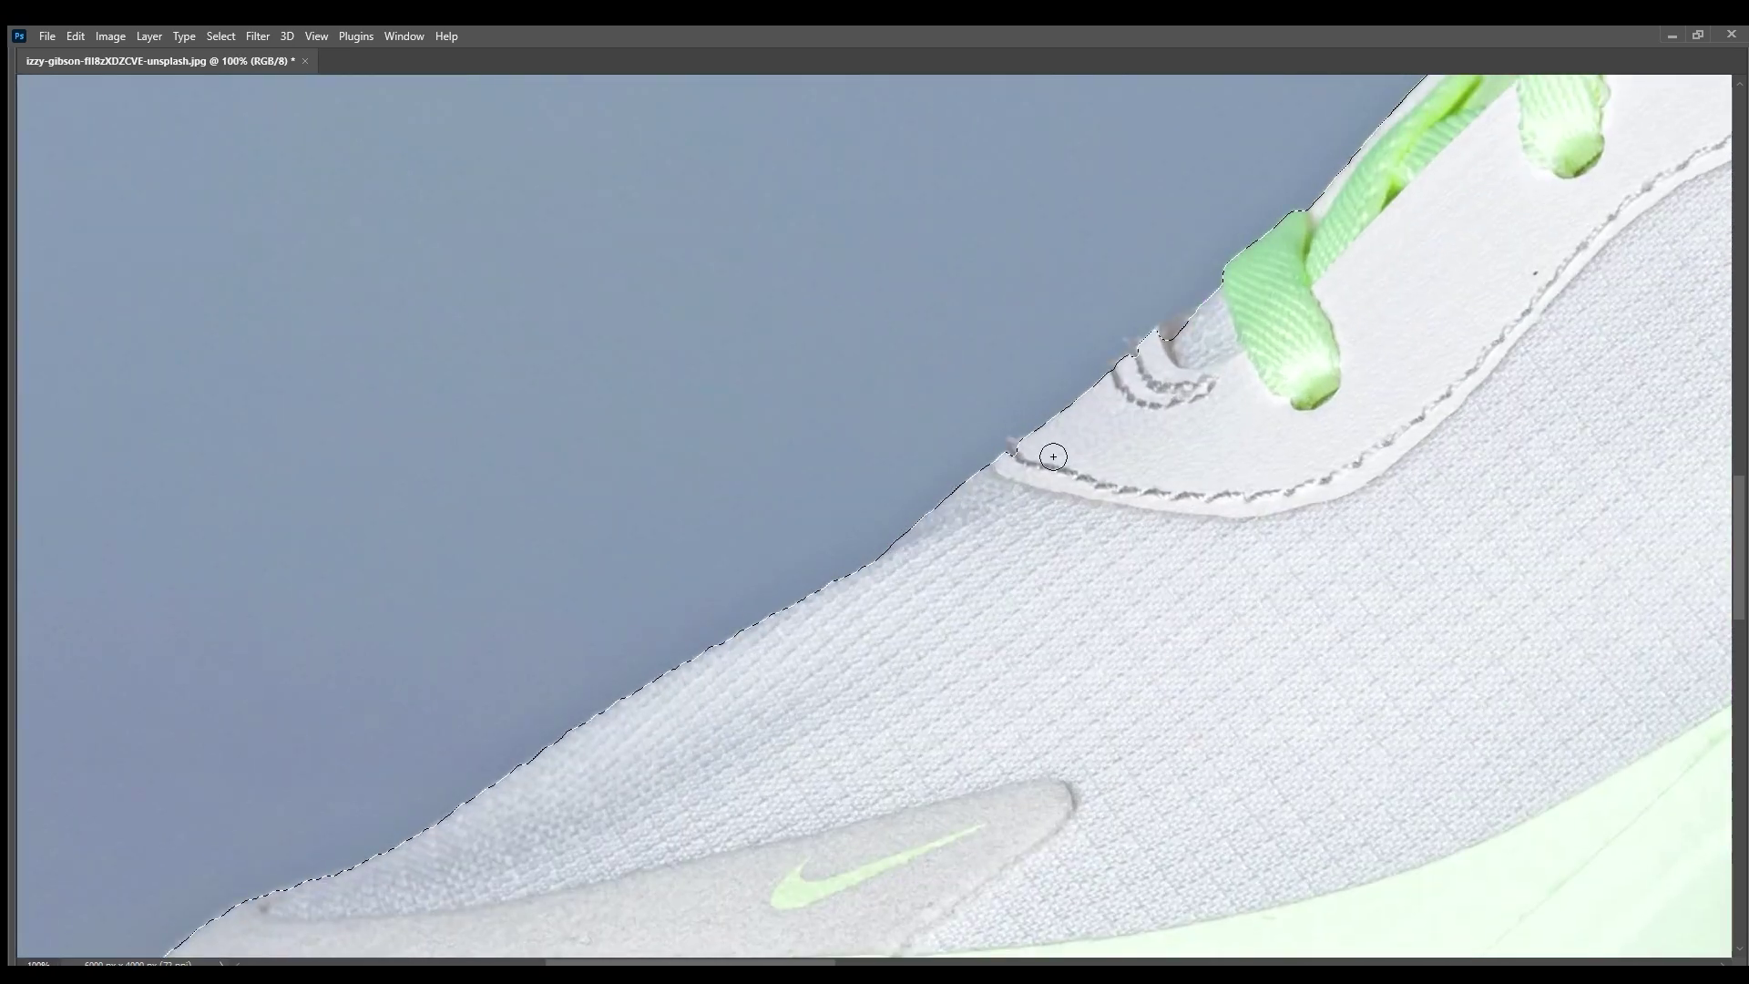
{"action": "left_click_drag", "start_coordinate": [1054, 456], "coordinate": [1176, 328]}
- Check the upper lace loop and heel tab, then show the whole selected shoe
{"action": "scroll", "coordinate": [964, 559], "scroll_direction": "up", "scroll_amount": 5}
{"action": "scroll", "coordinate": [1128, 418], "scroll_direction": "right", "scroll_amount": 4}
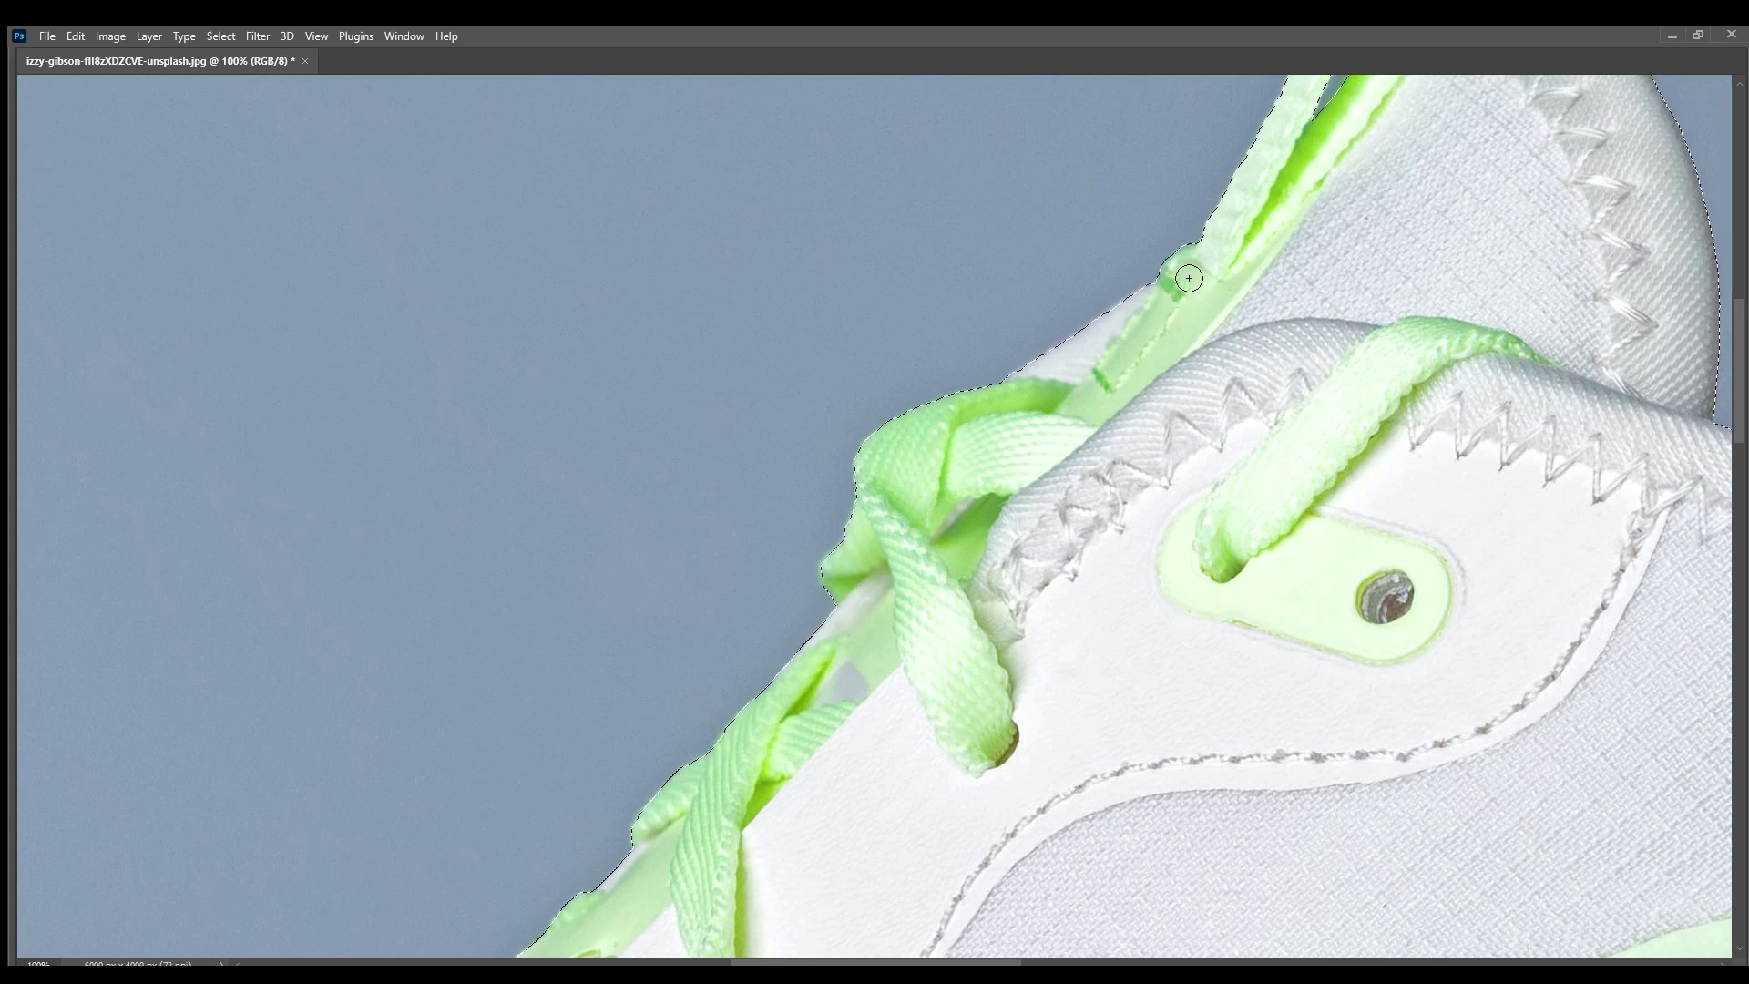
{"action": "left_click_drag", "start_coordinate": [1189, 278], "coordinate": [721, 798]}
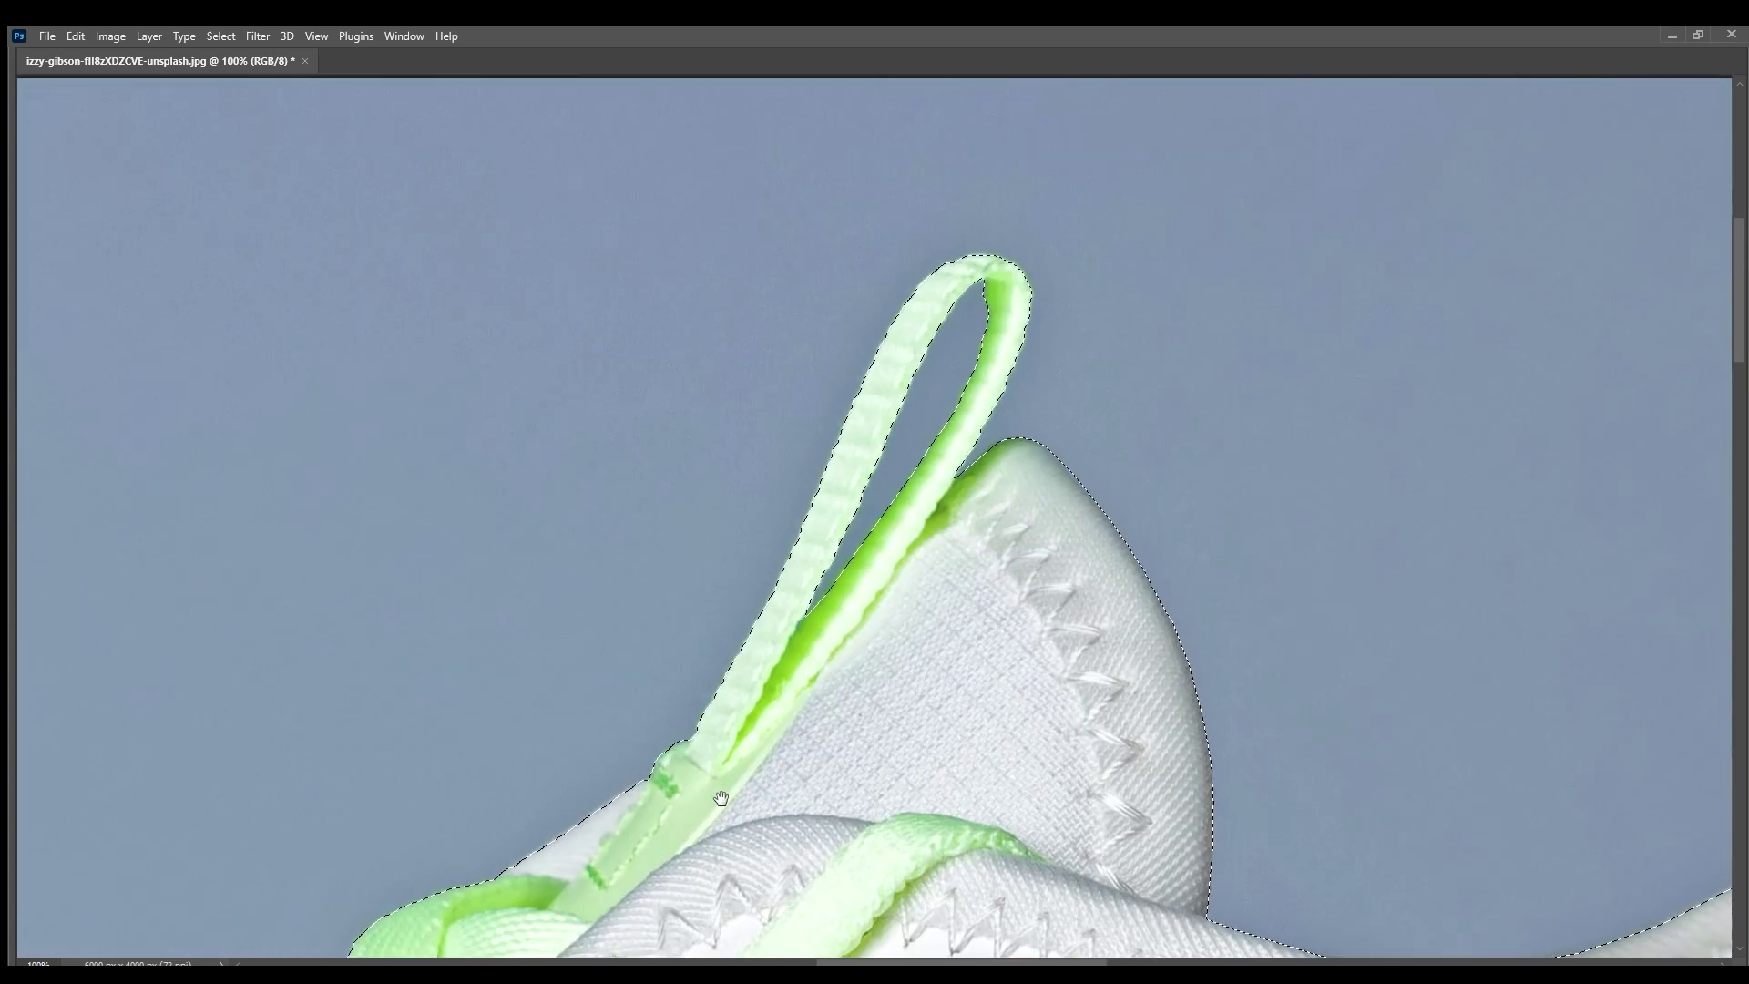
{"action": "scroll", "coordinate": [850, 714], "scroll_direction": "down", "scroll_amount": 5}
{"action": "key", "text": "Tab"}
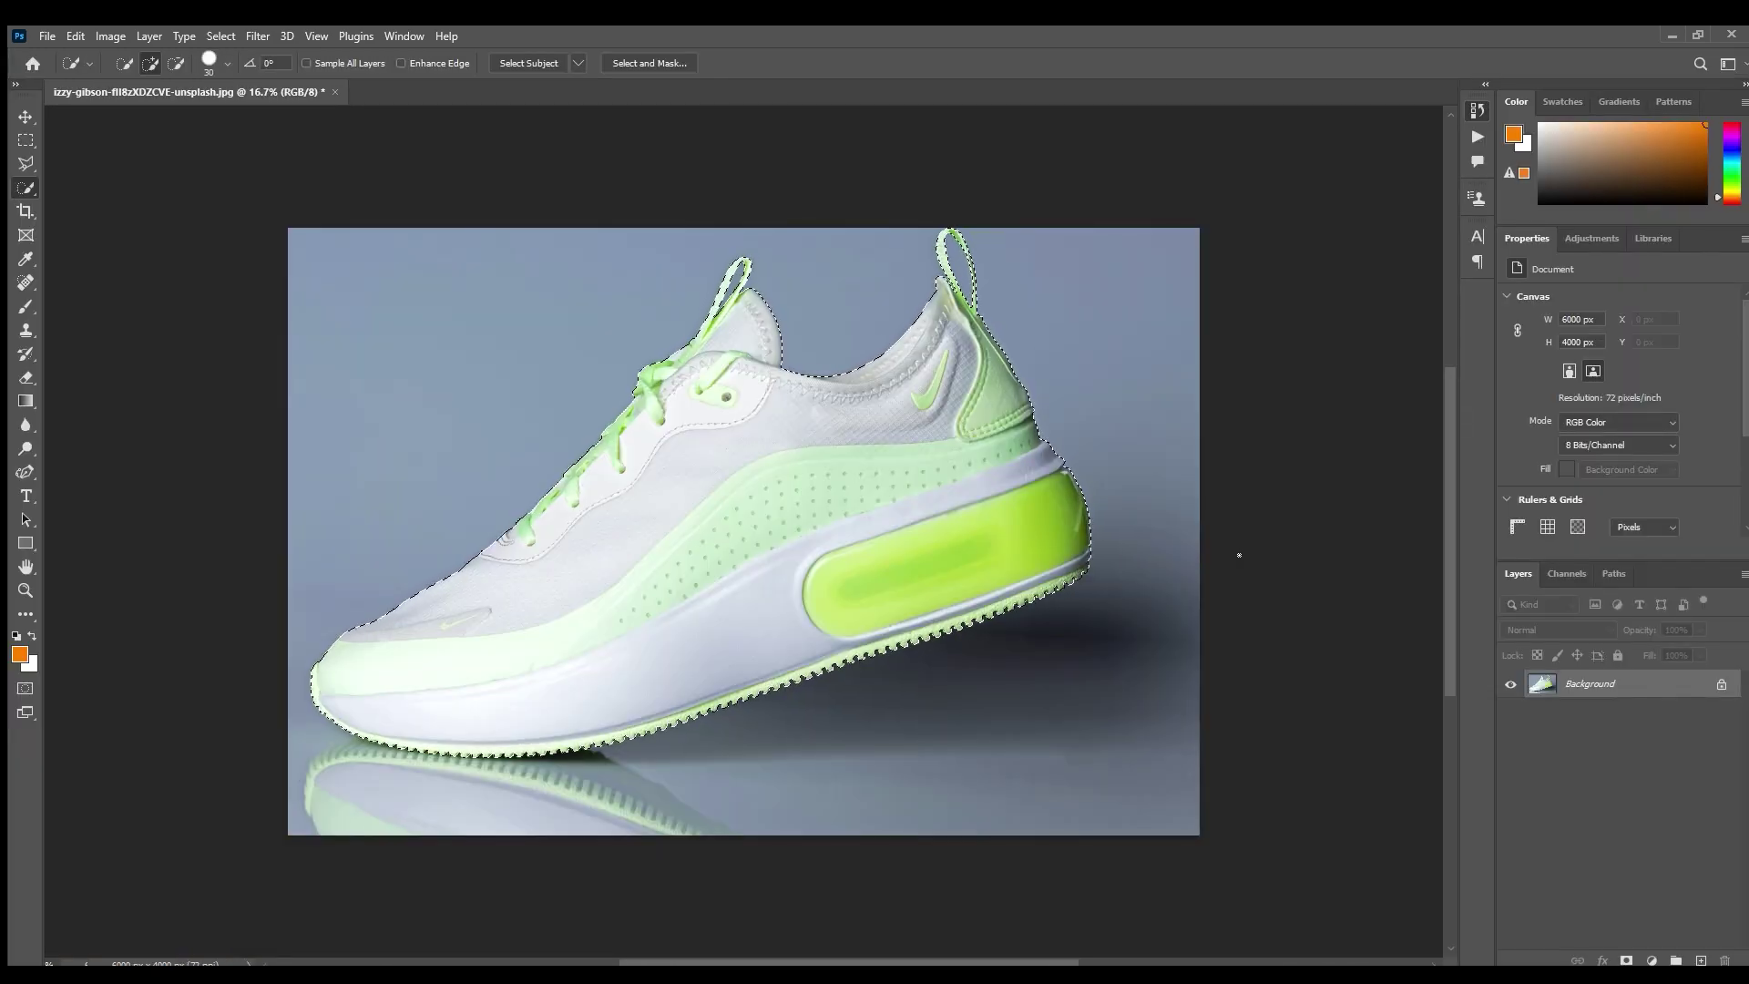
- Copy the selected shoe to Layer 1 and hide the original Background
{"action": "key", "text": "ctrl+j"}
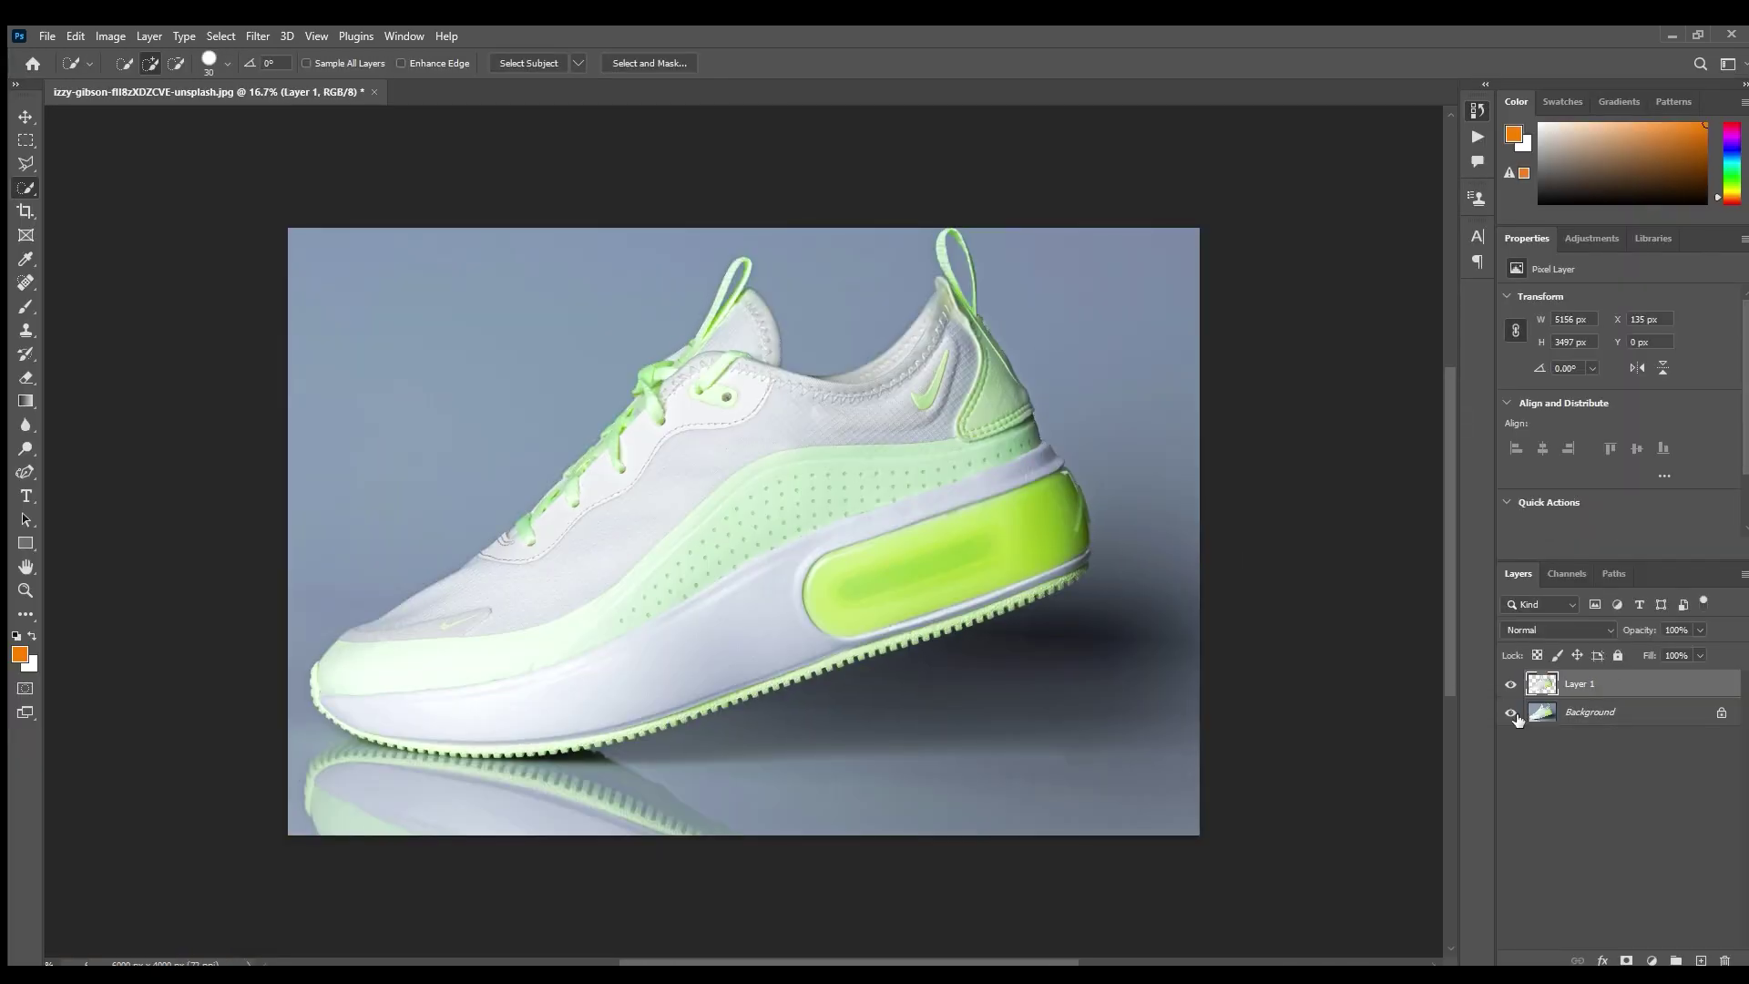
{"action": "left_click", "coordinate": [1511, 712]}
{"action": "key", "text": "ctrl+minus"}
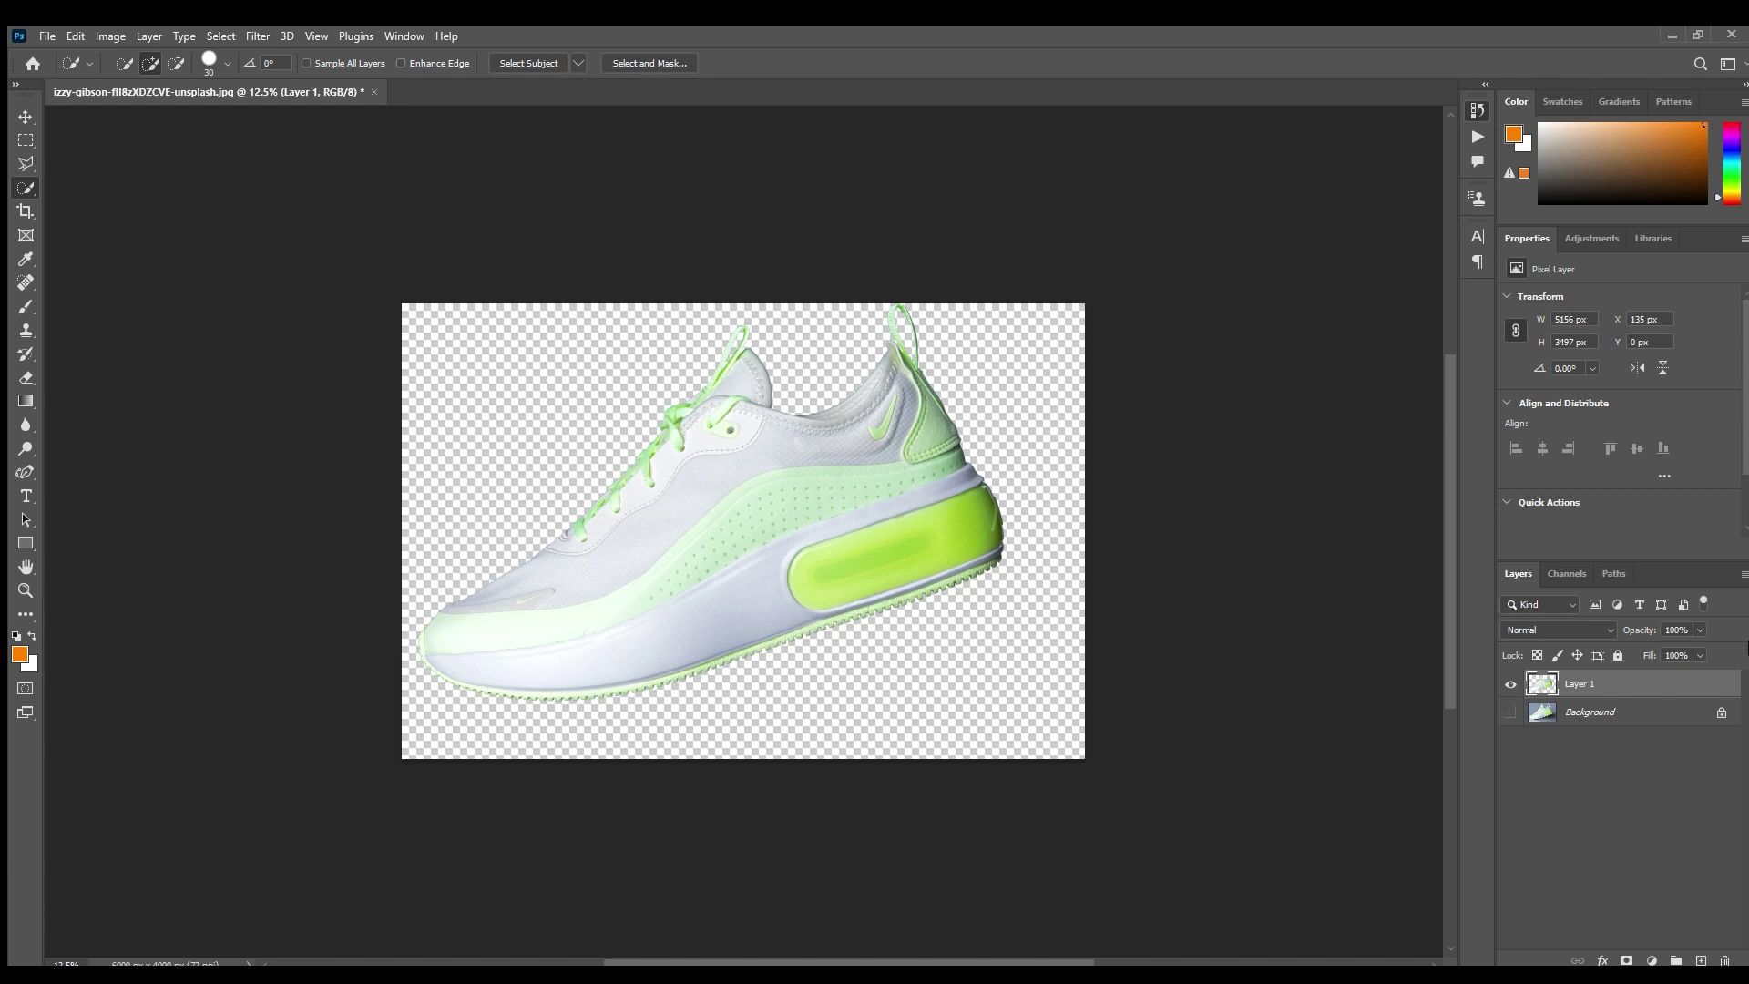
- Fill a copy of Layer 1 with a sampled pale grey-blue and place it below the shoe
{"action": "key", "text": "ctrl+j"}
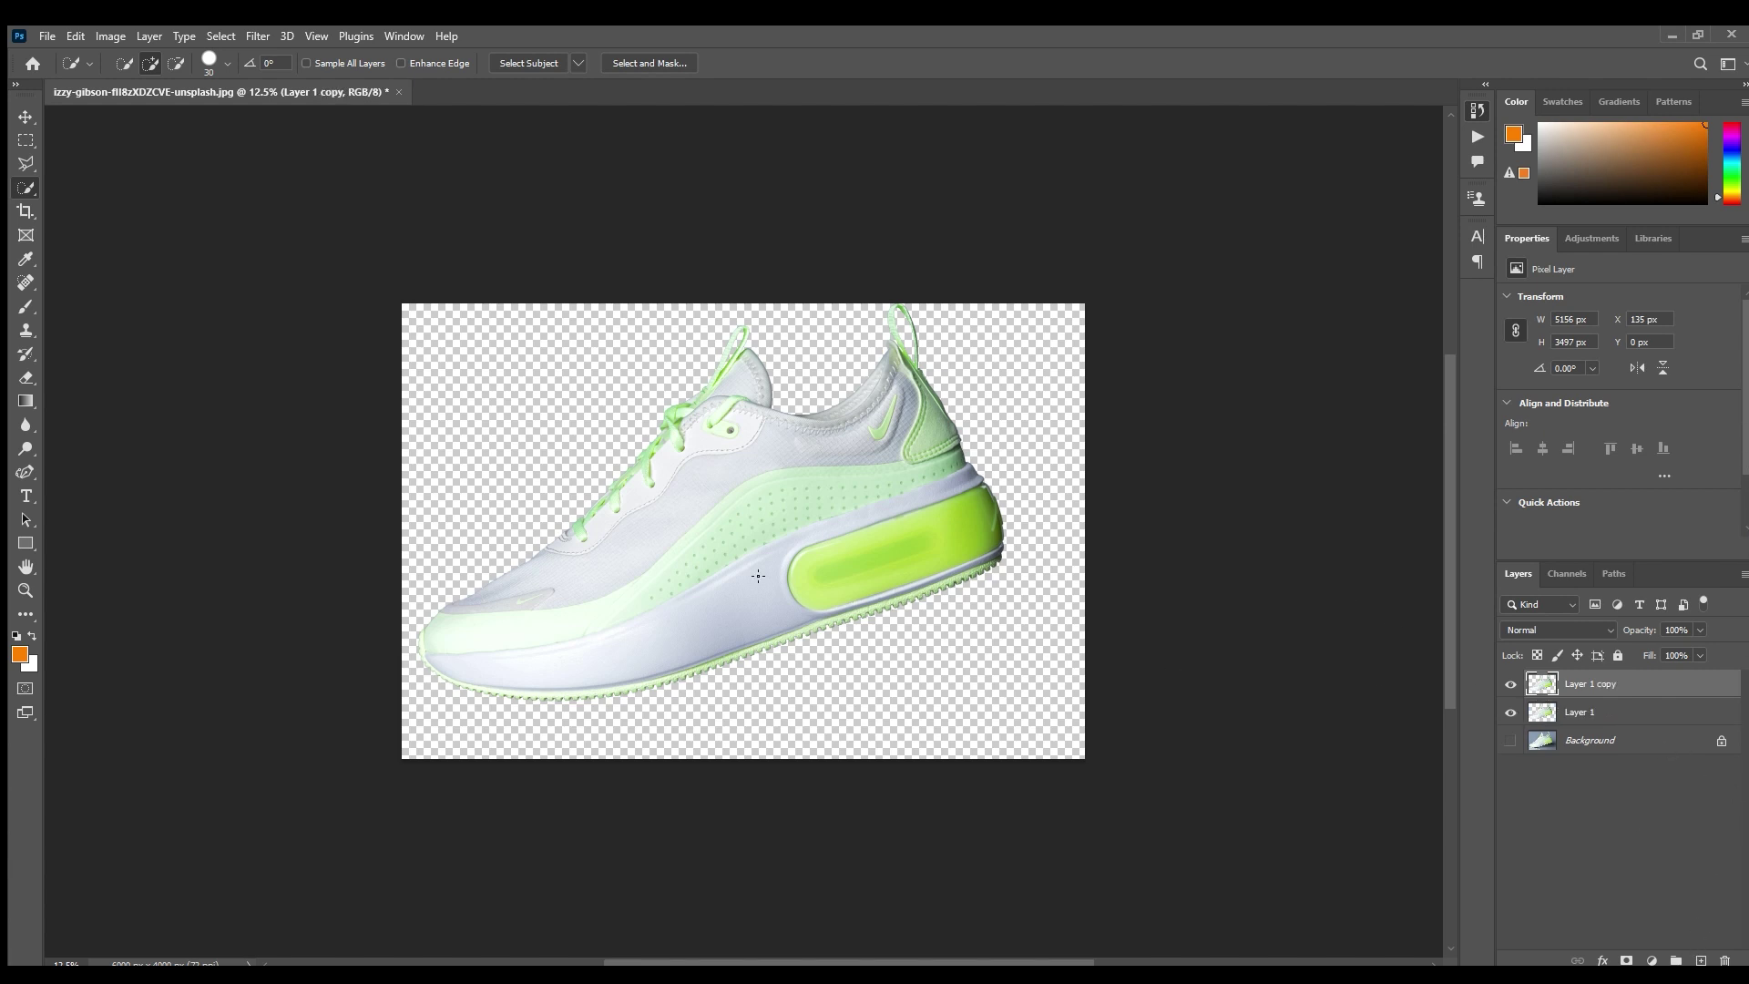
{"action": "key", "text": "b"}
{"action": "left_click", "coordinate": [840, 723], "text": "alt"}
{"action": "key", "text": "alt+BackSpace"}
{"action": "key", "text": "ctrl+bracketleft"}
- Duplicate the Background layer
{"action": "left_click", "coordinate": [1597, 691]}
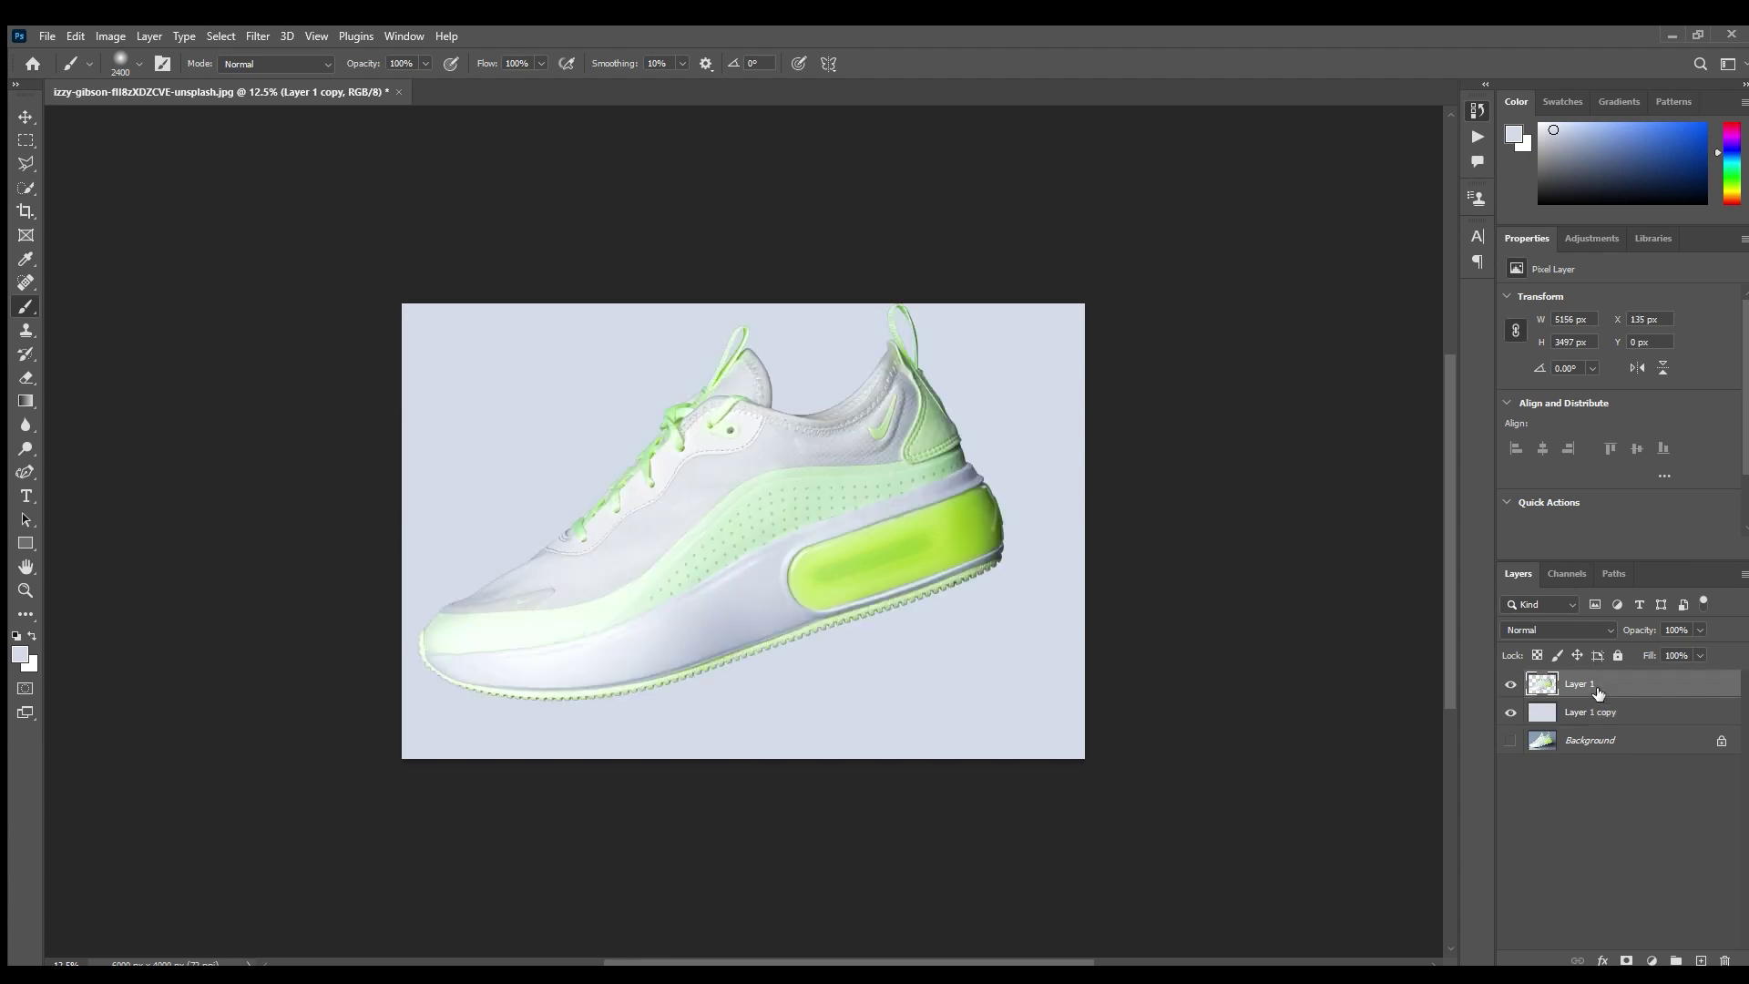
{"action": "key", "text": "alt+comma"}
{"action": "key", "text": "ctrl+j"}
- Scale the shoe layer down to about 70%
{"action": "left_click", "coordinate": [1587, 697]}
{"action": "key", "text": "ctrl+t"}
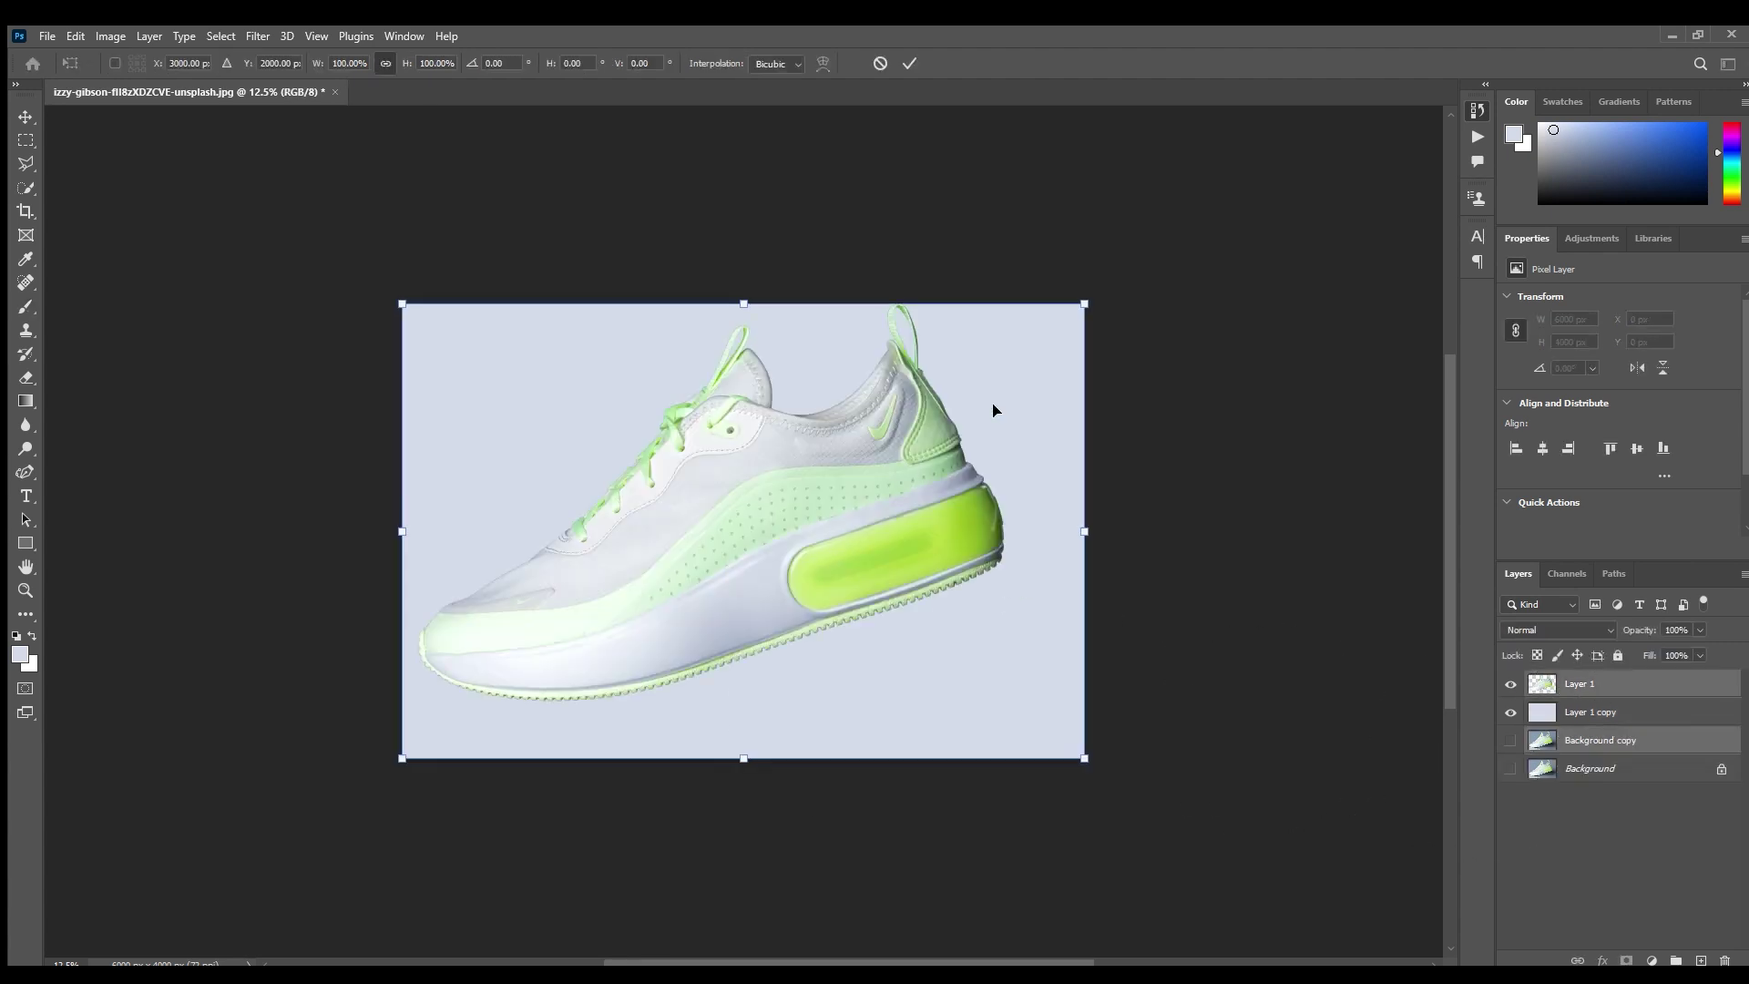
{"action": "left_click_drag", "start_coordinate": [1085, 304], "coordinate": [1040, 379]}
{"action": "key", "text": "Return"}
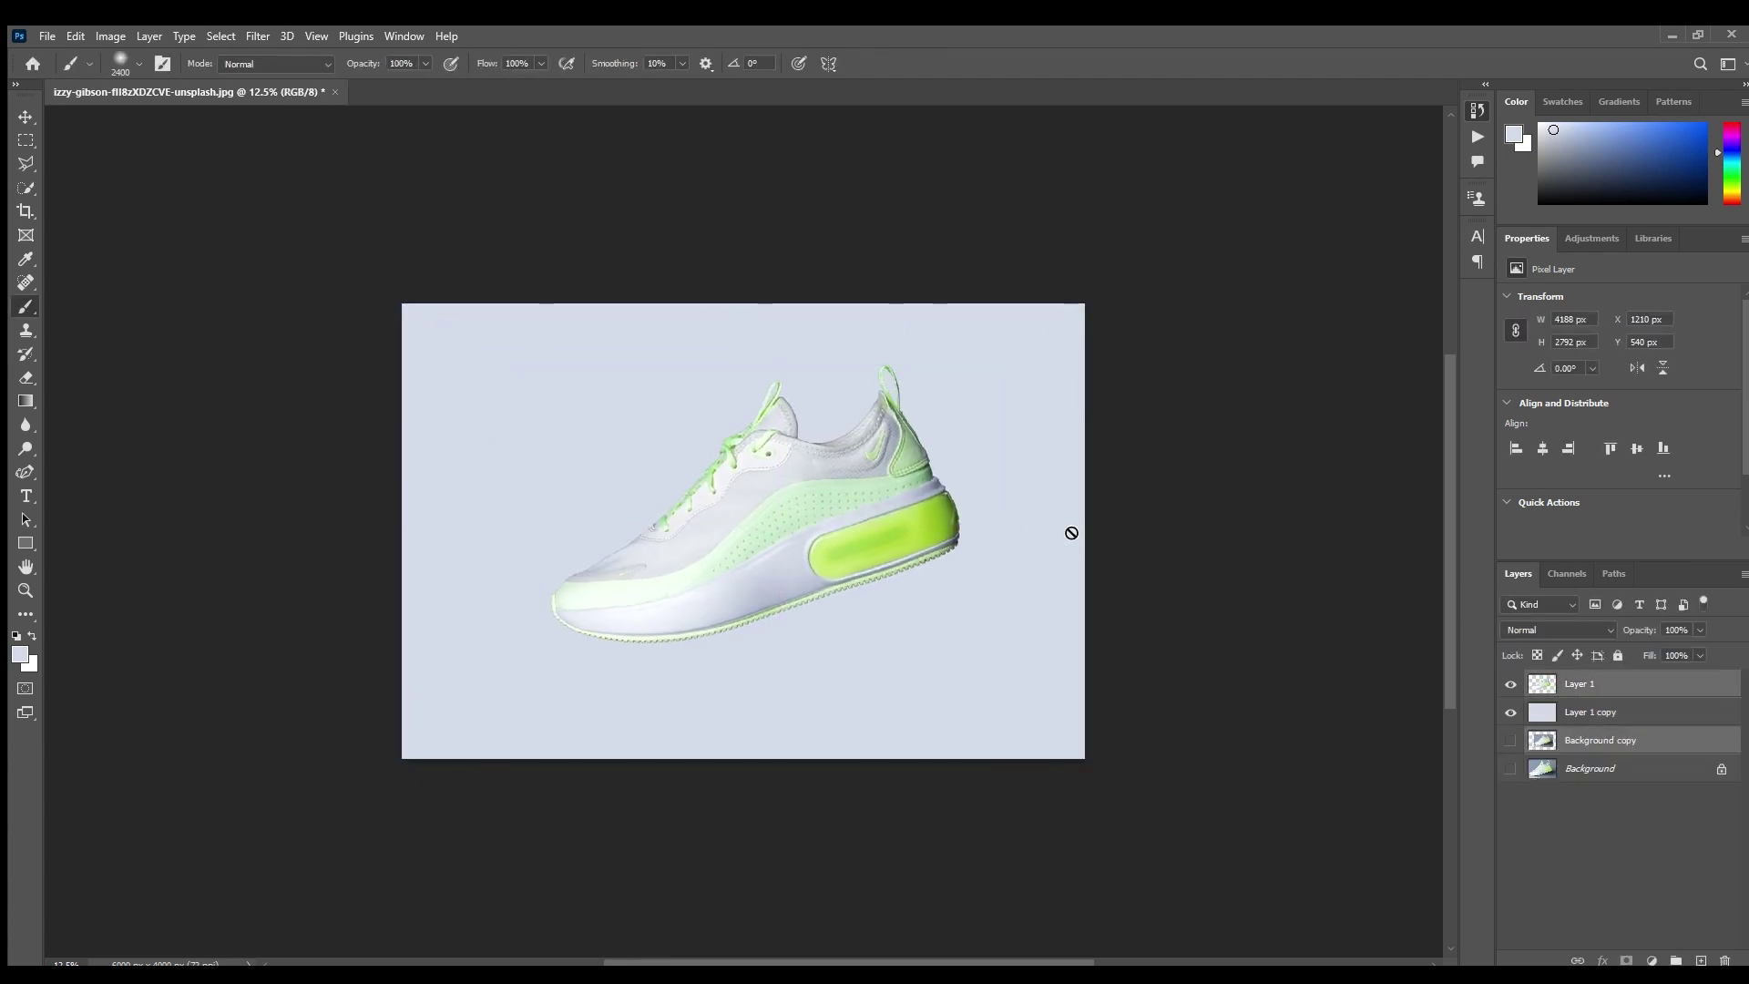
- Copy the upper canvas, down to the shoe's sole, onto a new wall layer
{"action": "left_click", "coordinate": [1590, 713]}
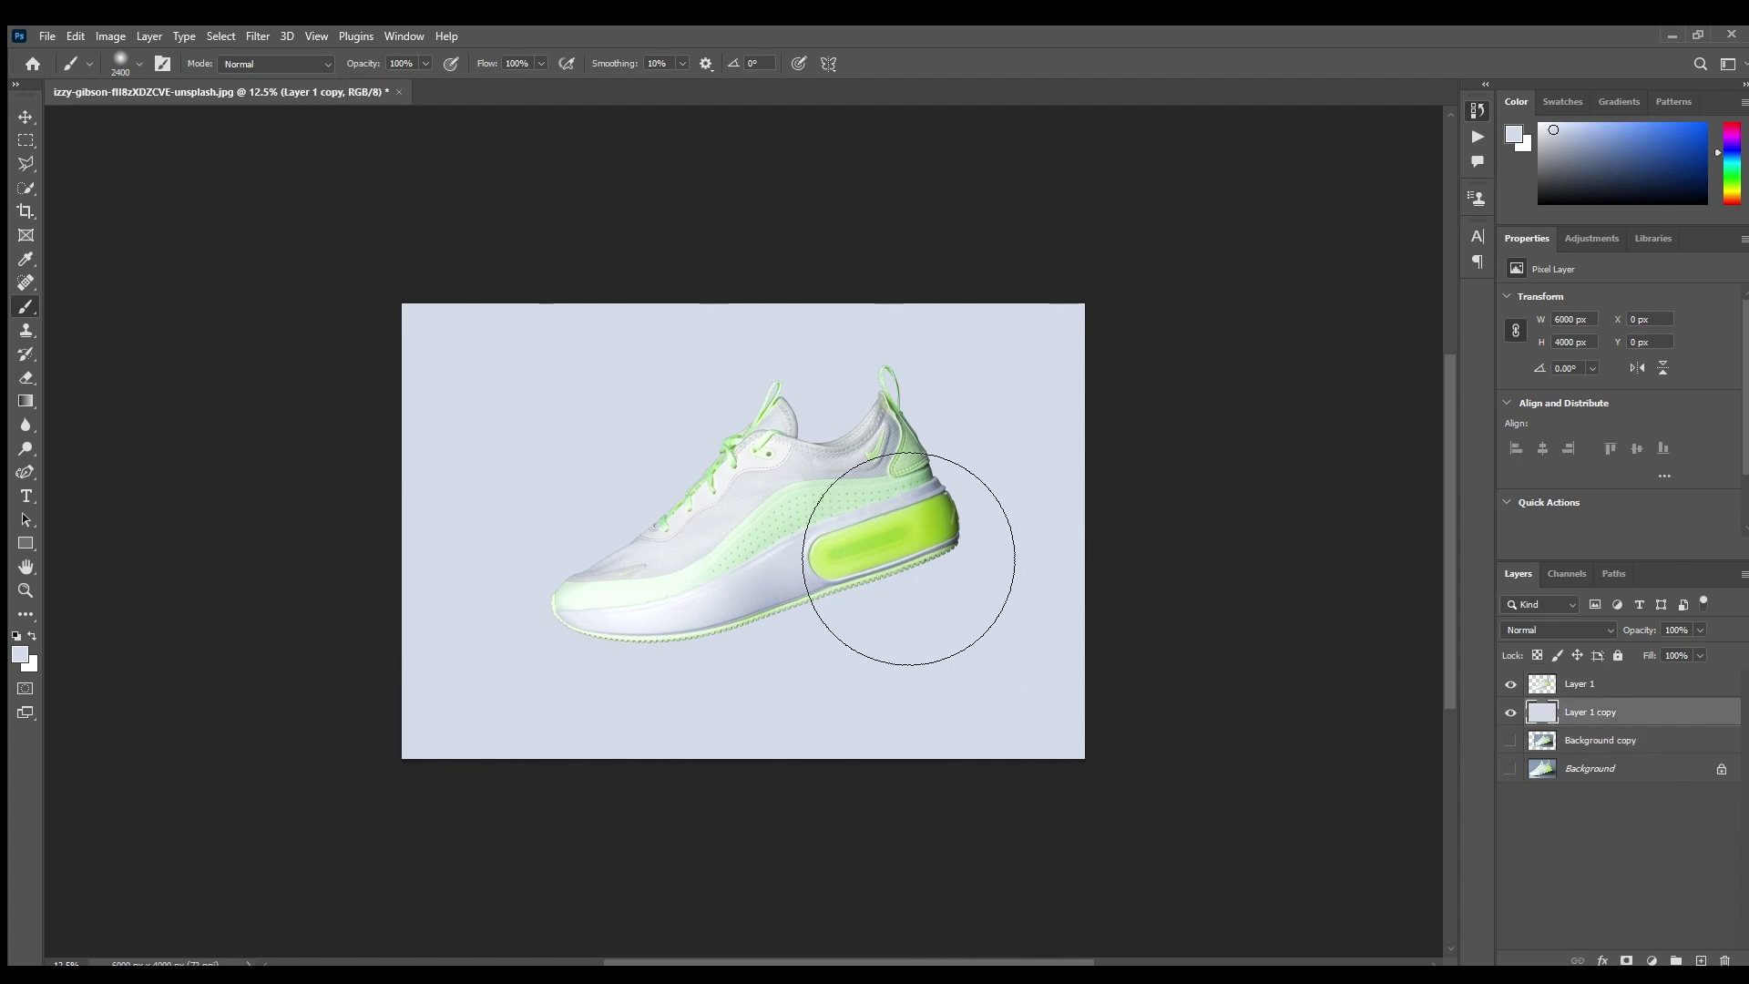
{"action": "key", "text": "m"}
{"action": "left_click_drag", "start_coordinate": [397, 299], "coordinate": [1163, 617]}
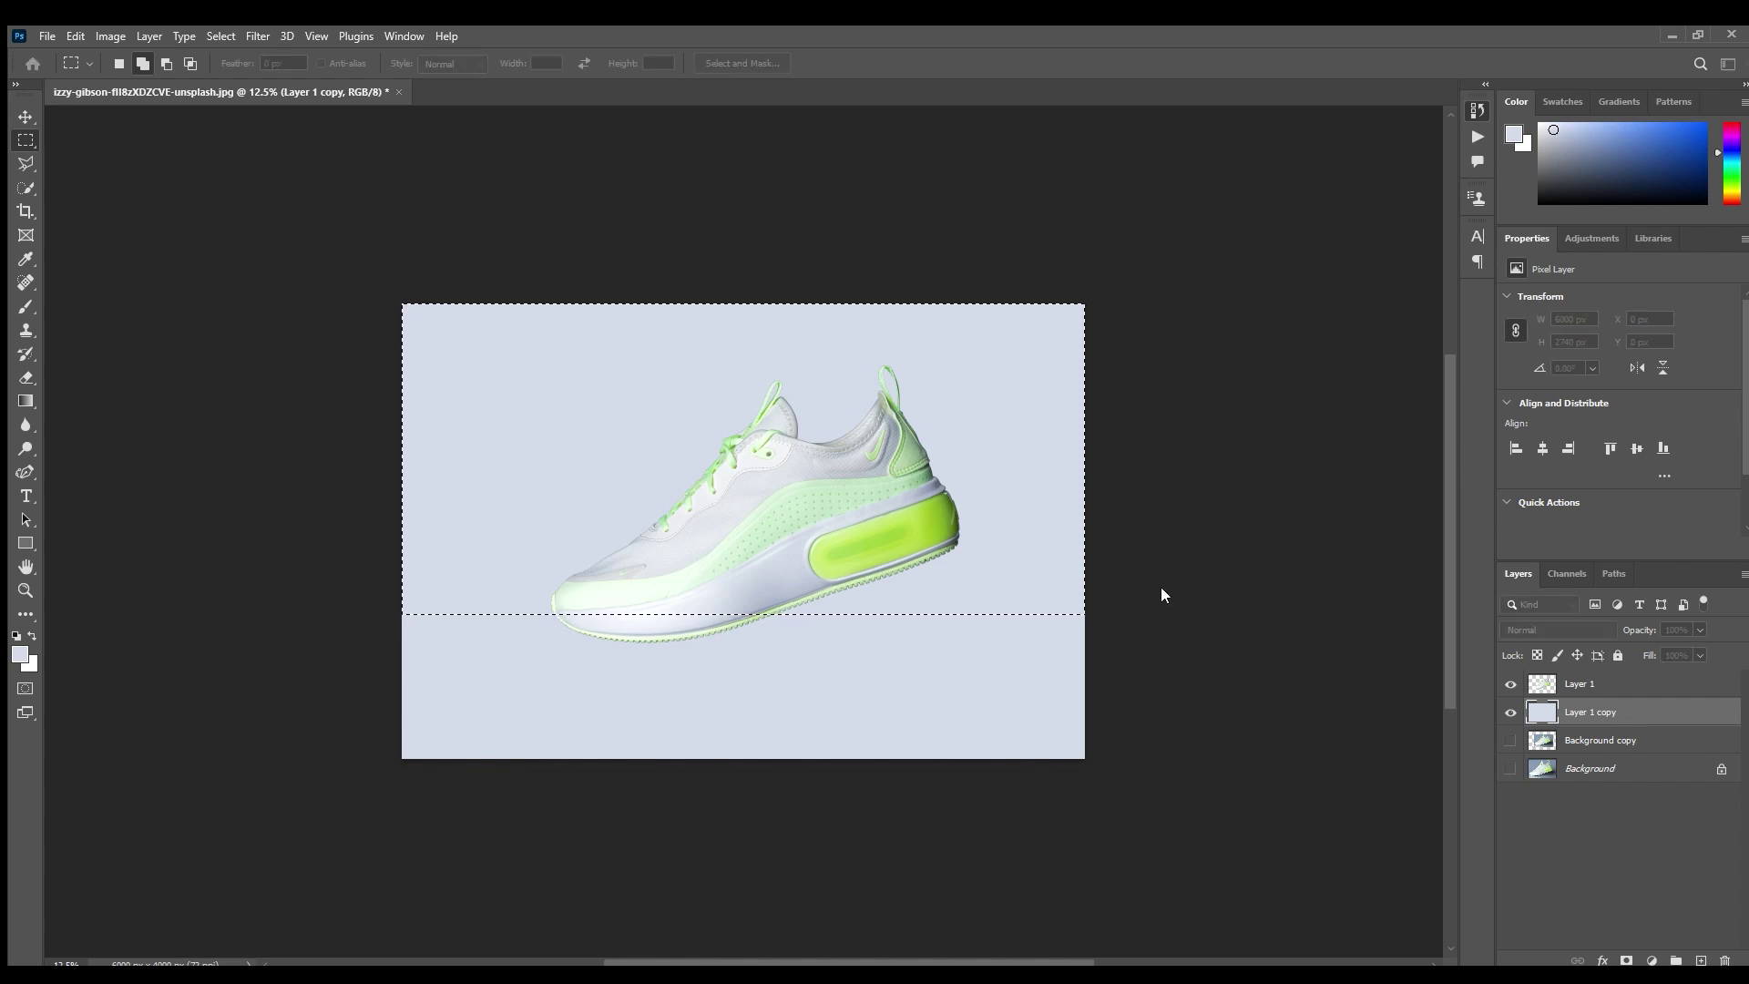
{"action": "key", "text": "ctrl+j"}
{"action": "key", "text": "ctrl+j"}
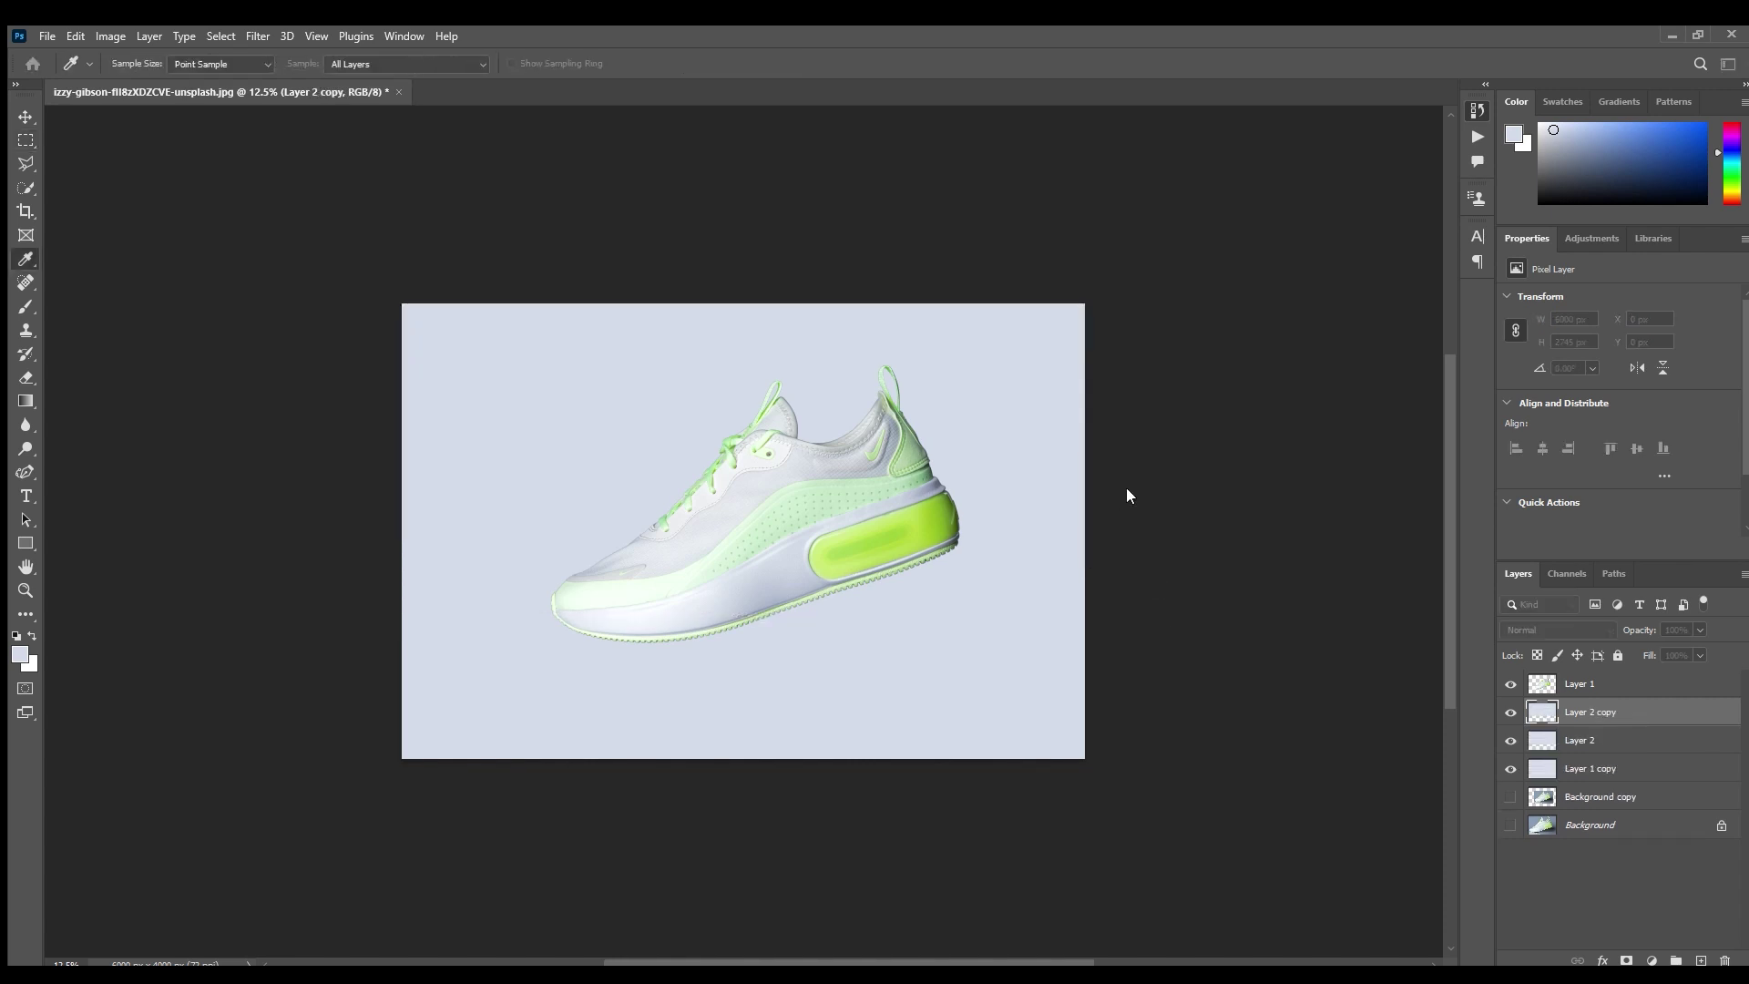
- Erase a soft glow into the wall's centre with a huge eraser, merge down, and duplicate it
{"action": "key", "text": "e"}
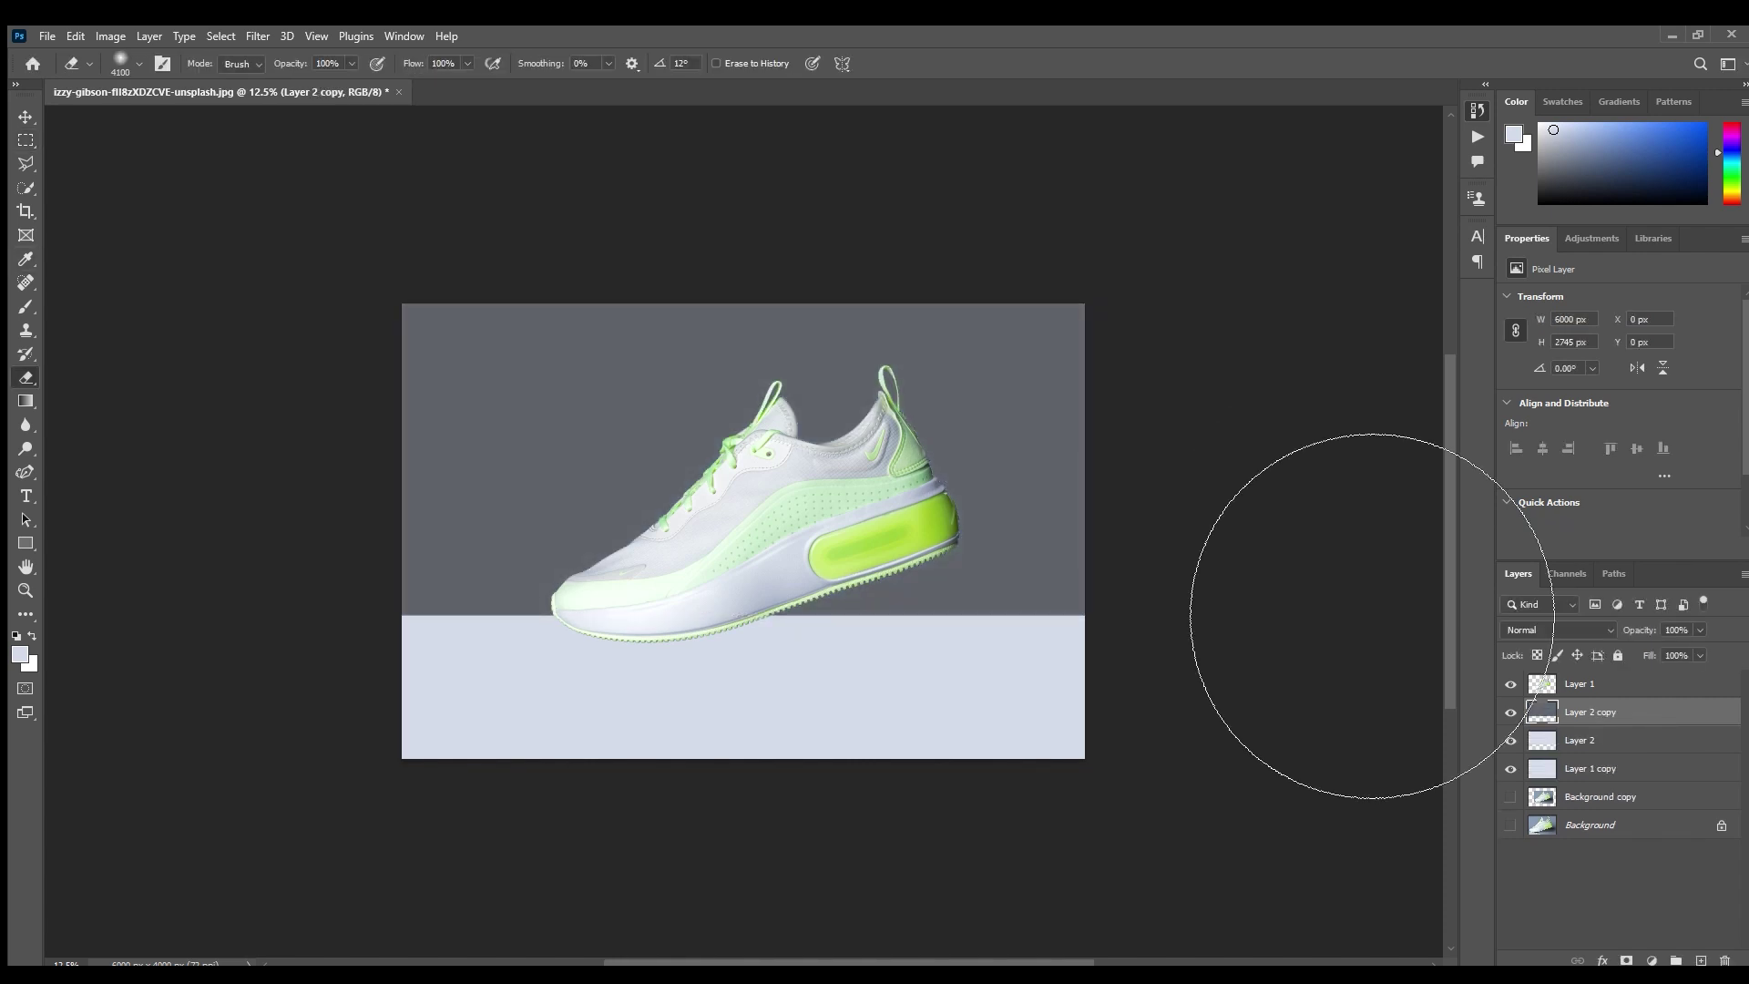
{"action": "key", "text": "bracketright"}
{"action": "key", "text": "bracketright"}
{"action": "key", "text": "bracketright"}
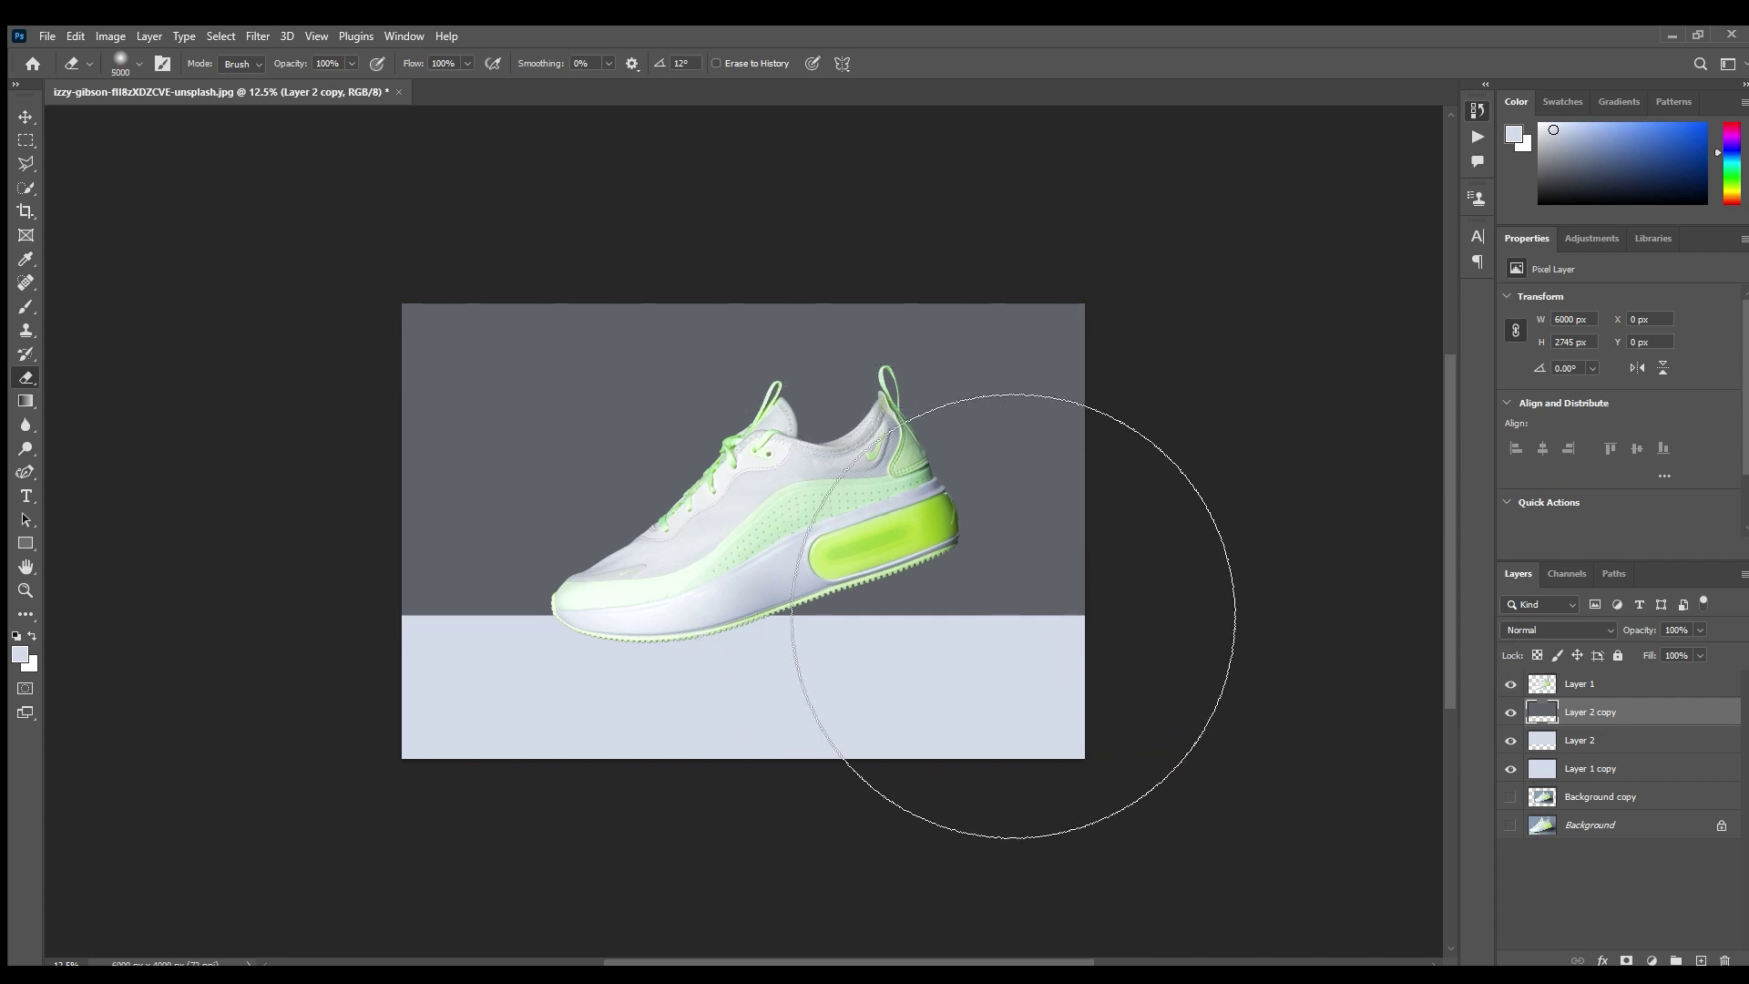
{"action": "mouse_move", "coordinate": [1015, 722]}
{"action": "left_mouse_down"}
{"action": "mouse_move", "coordinate": [1015, 592]}
{"action": "mouse_move", "coordinate": [984, 546]}
{"action": "left_mouse_up"}
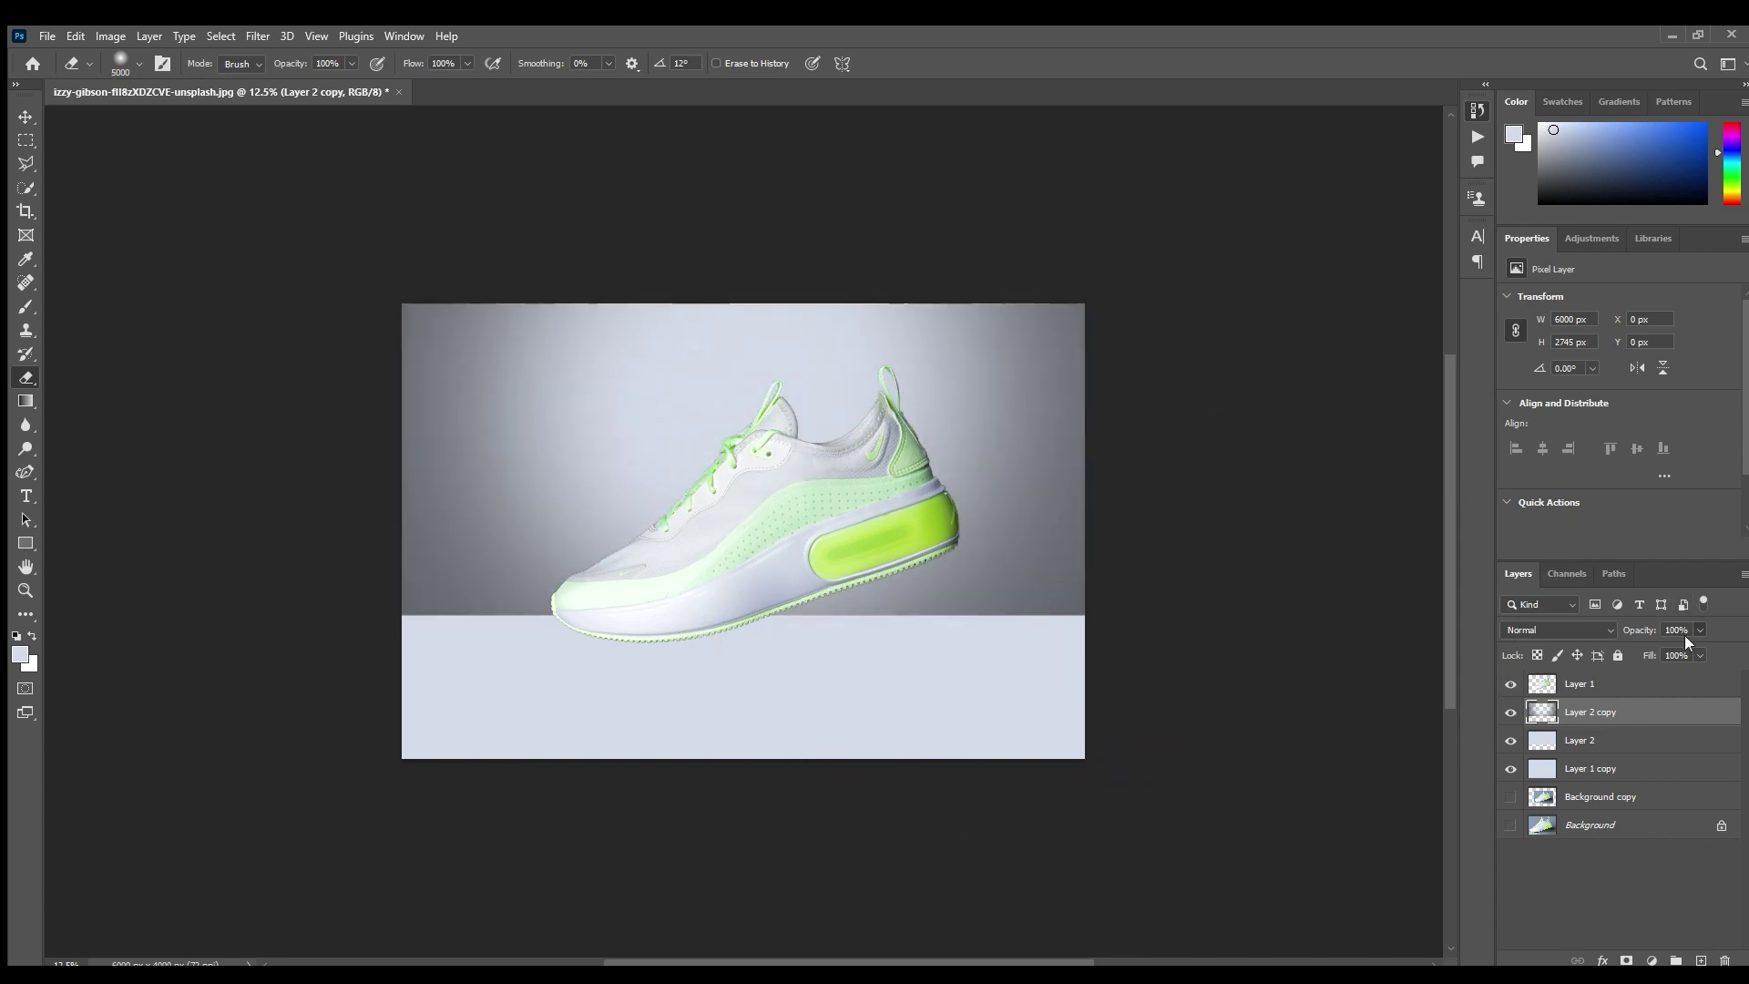
{"action": "left_click", "coordinate": [1602, 740], "text": "shift"}
{"action": "key", "text": "ctrl+e"}
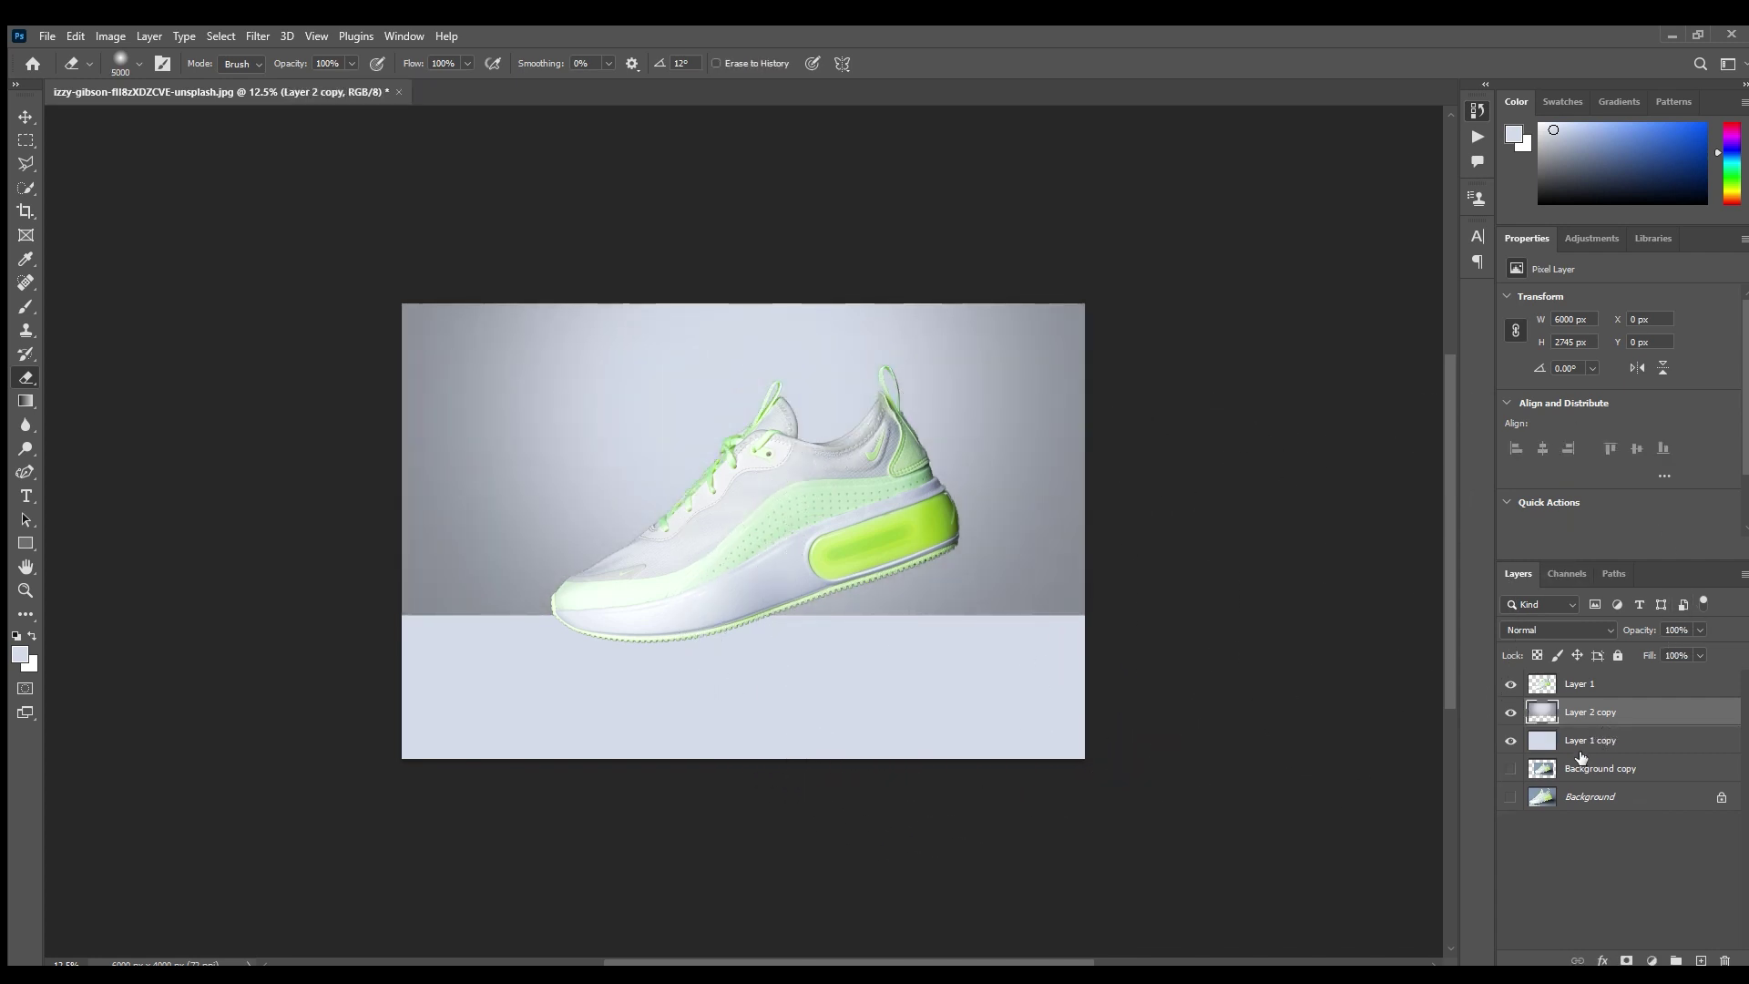
{"action": "key", "text": "ctrl+j"}
{"action": "key", "text": "ctrl+t"}
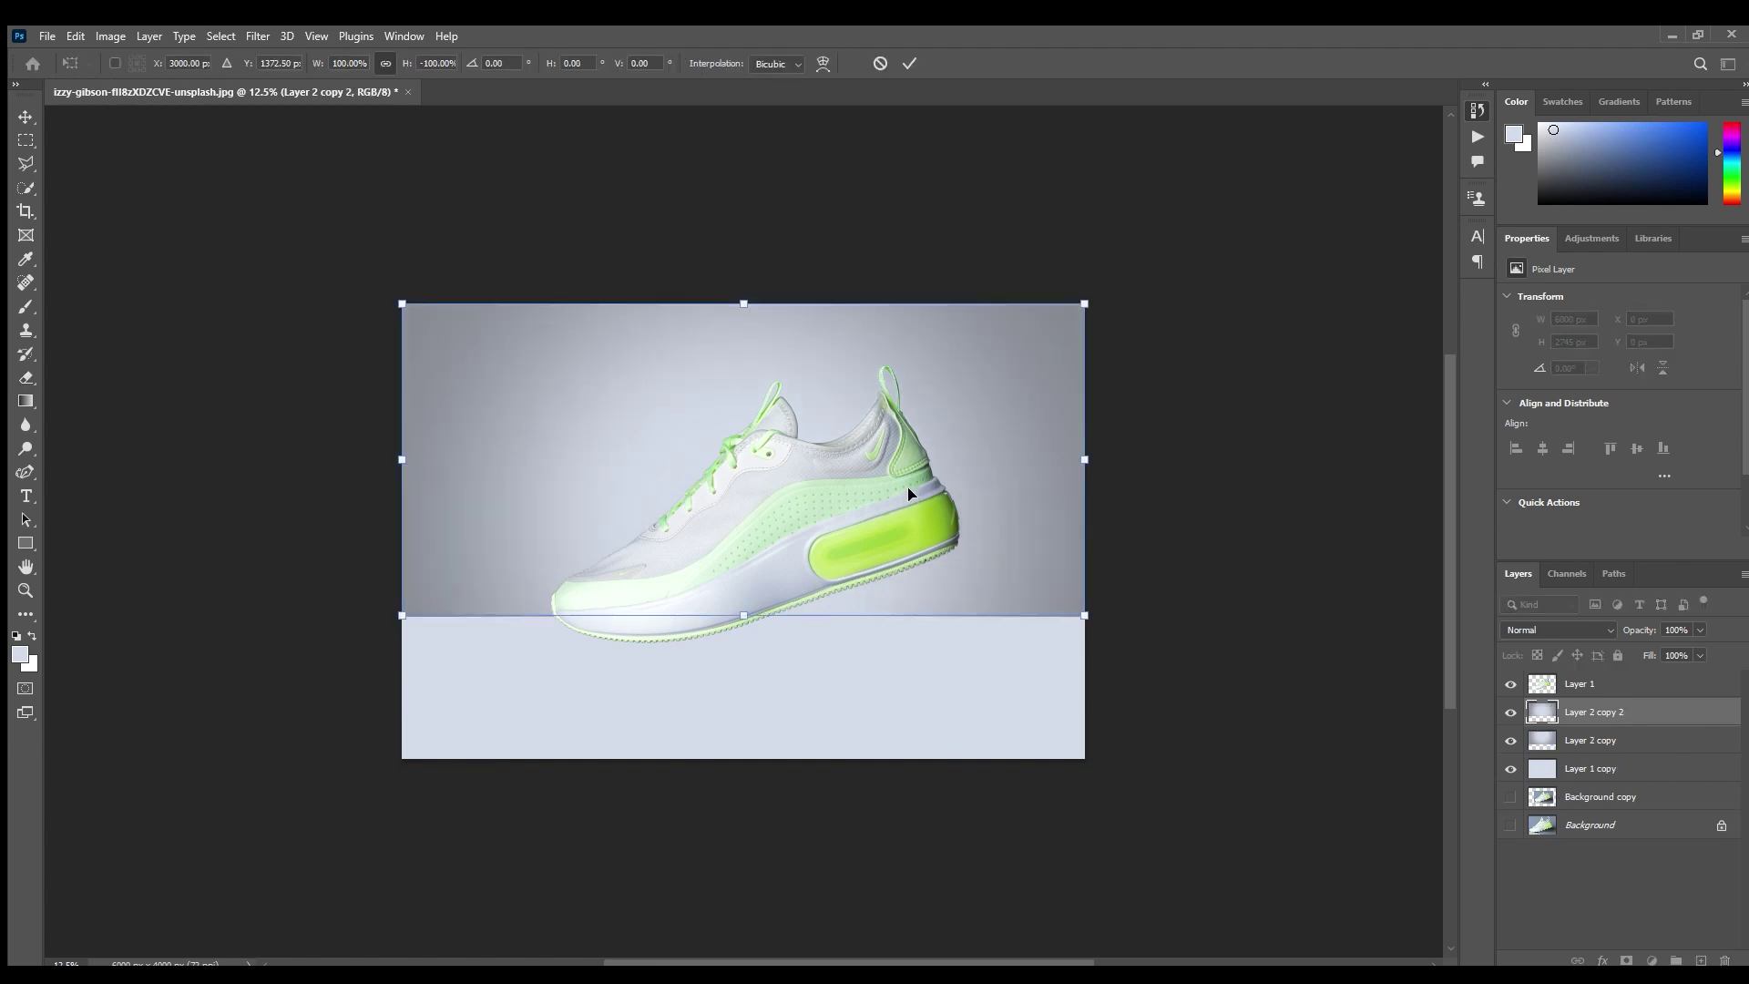
- Flip the wall copy vertically and spread its bottom corners into a perspective floor
{"action": "left_click_drag", "start_coordinate": [744, 303], "coordinate": [743, 927]}
{"action": "left_click_drag", "start_coordinate": [1085, 927], "coordinate": [1269, 928]}
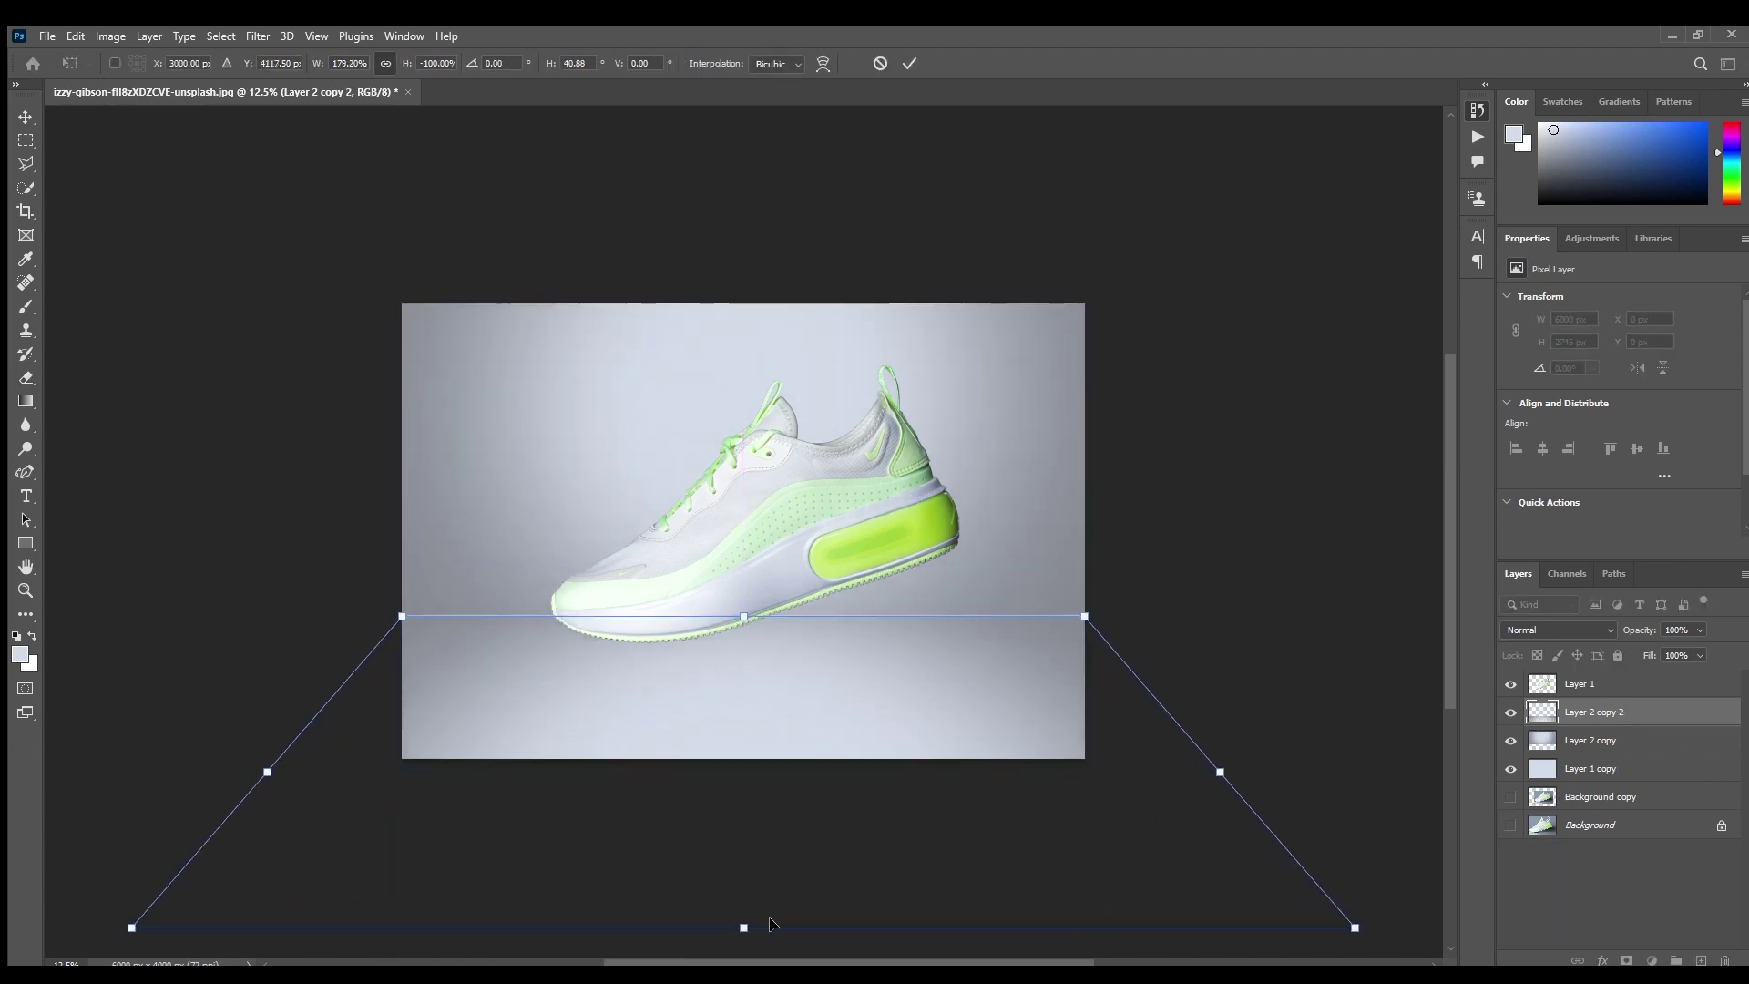
{"action": "left_click_drag", "start_coordinate": [743, 928], "coordinate": [768, 800]}
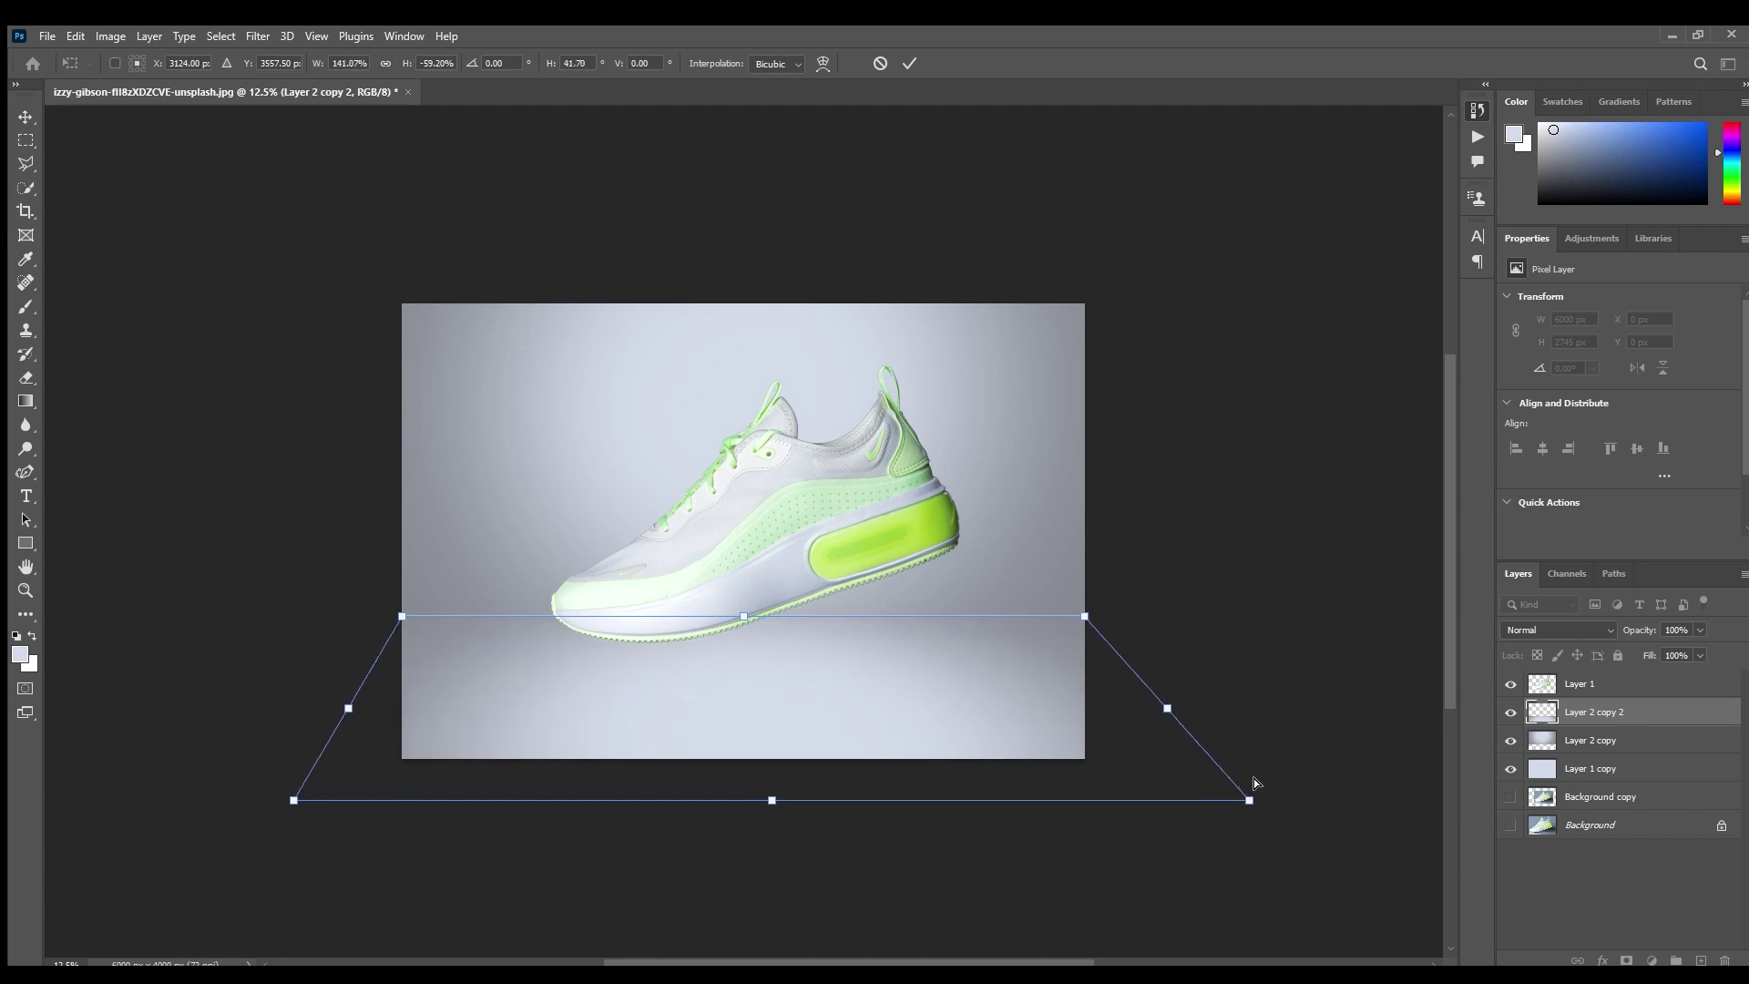
{"action": "key", "text": "Return"}
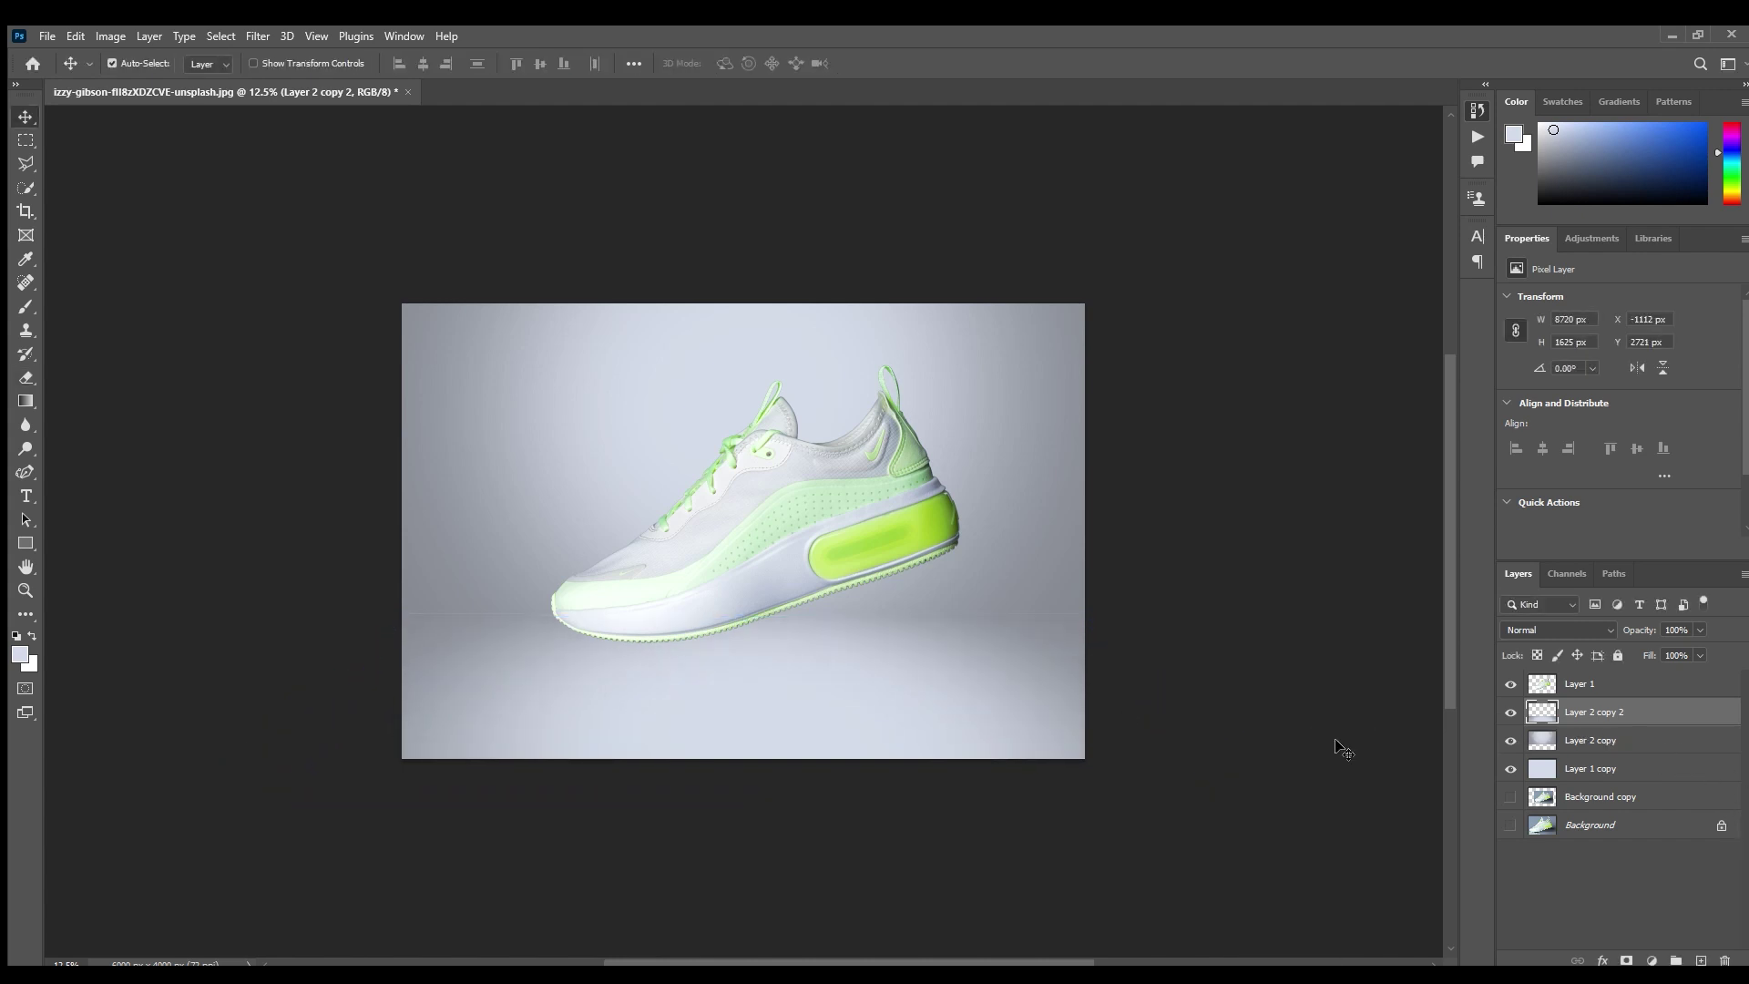
- Merge the floor into the backdrop layer and duplicate the shoe layer
{"action": "left_click", "coordinate": [1608, 768], "text": "shift"}
{"action": "key", "text": "ctrl+e"}
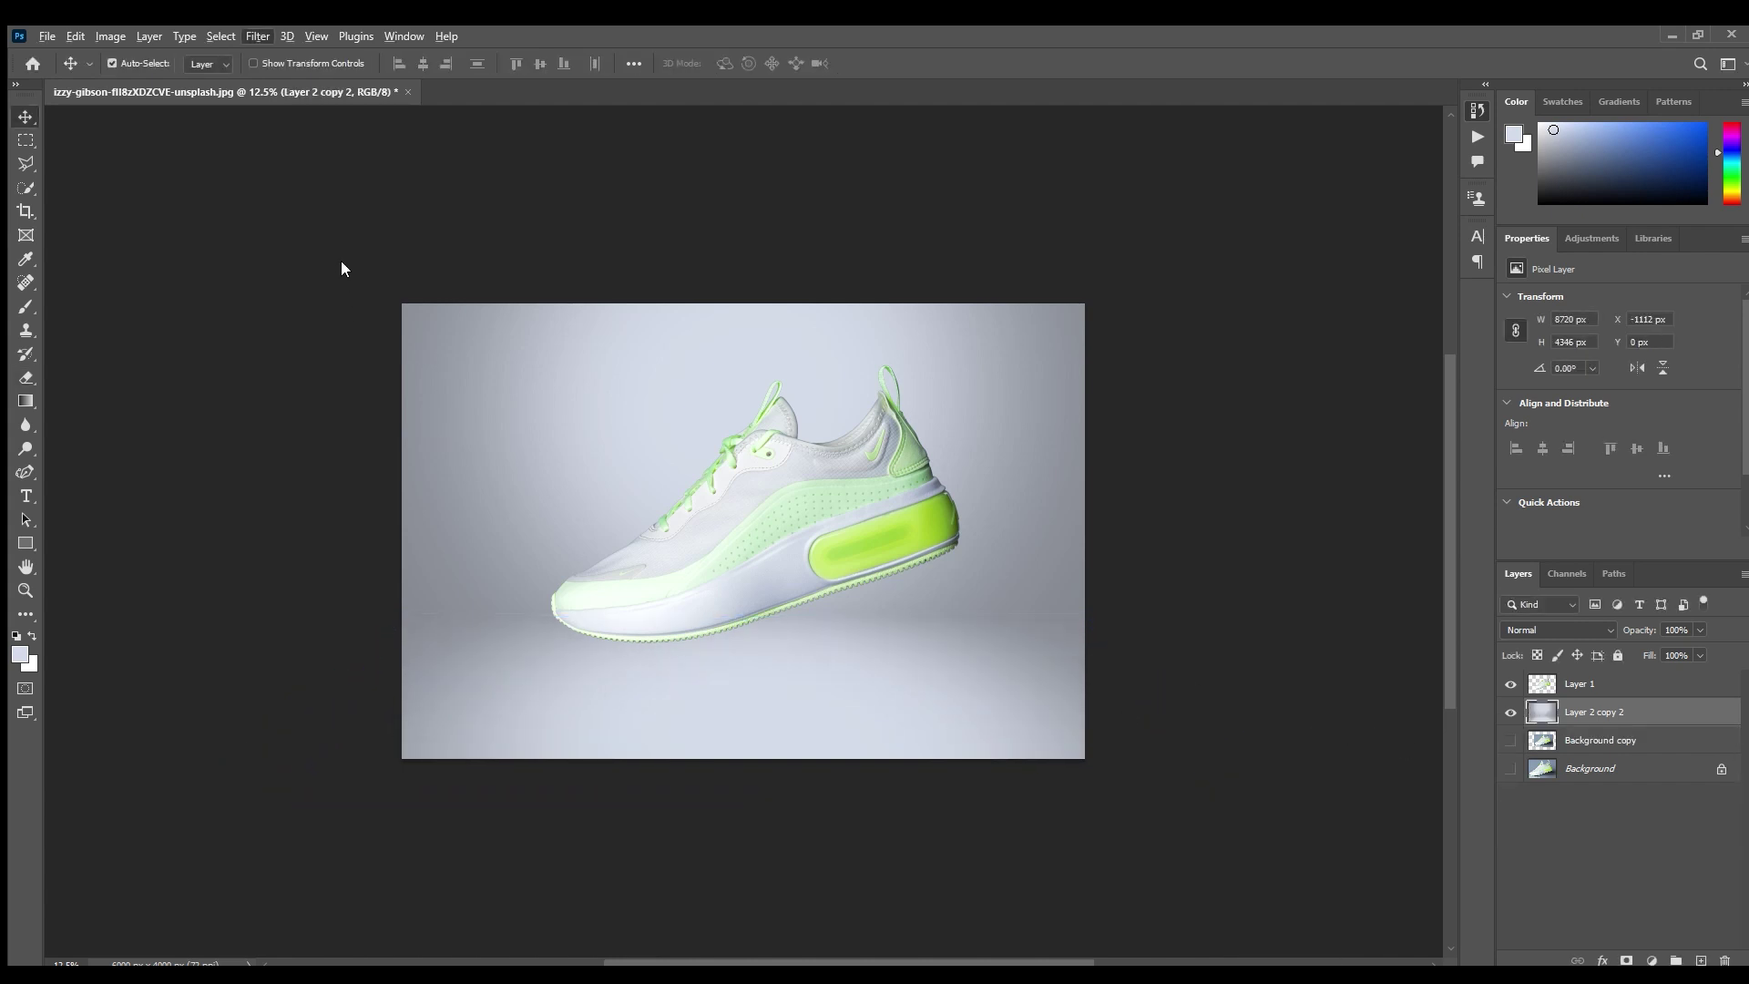
{"action": "key", "text": "space"}
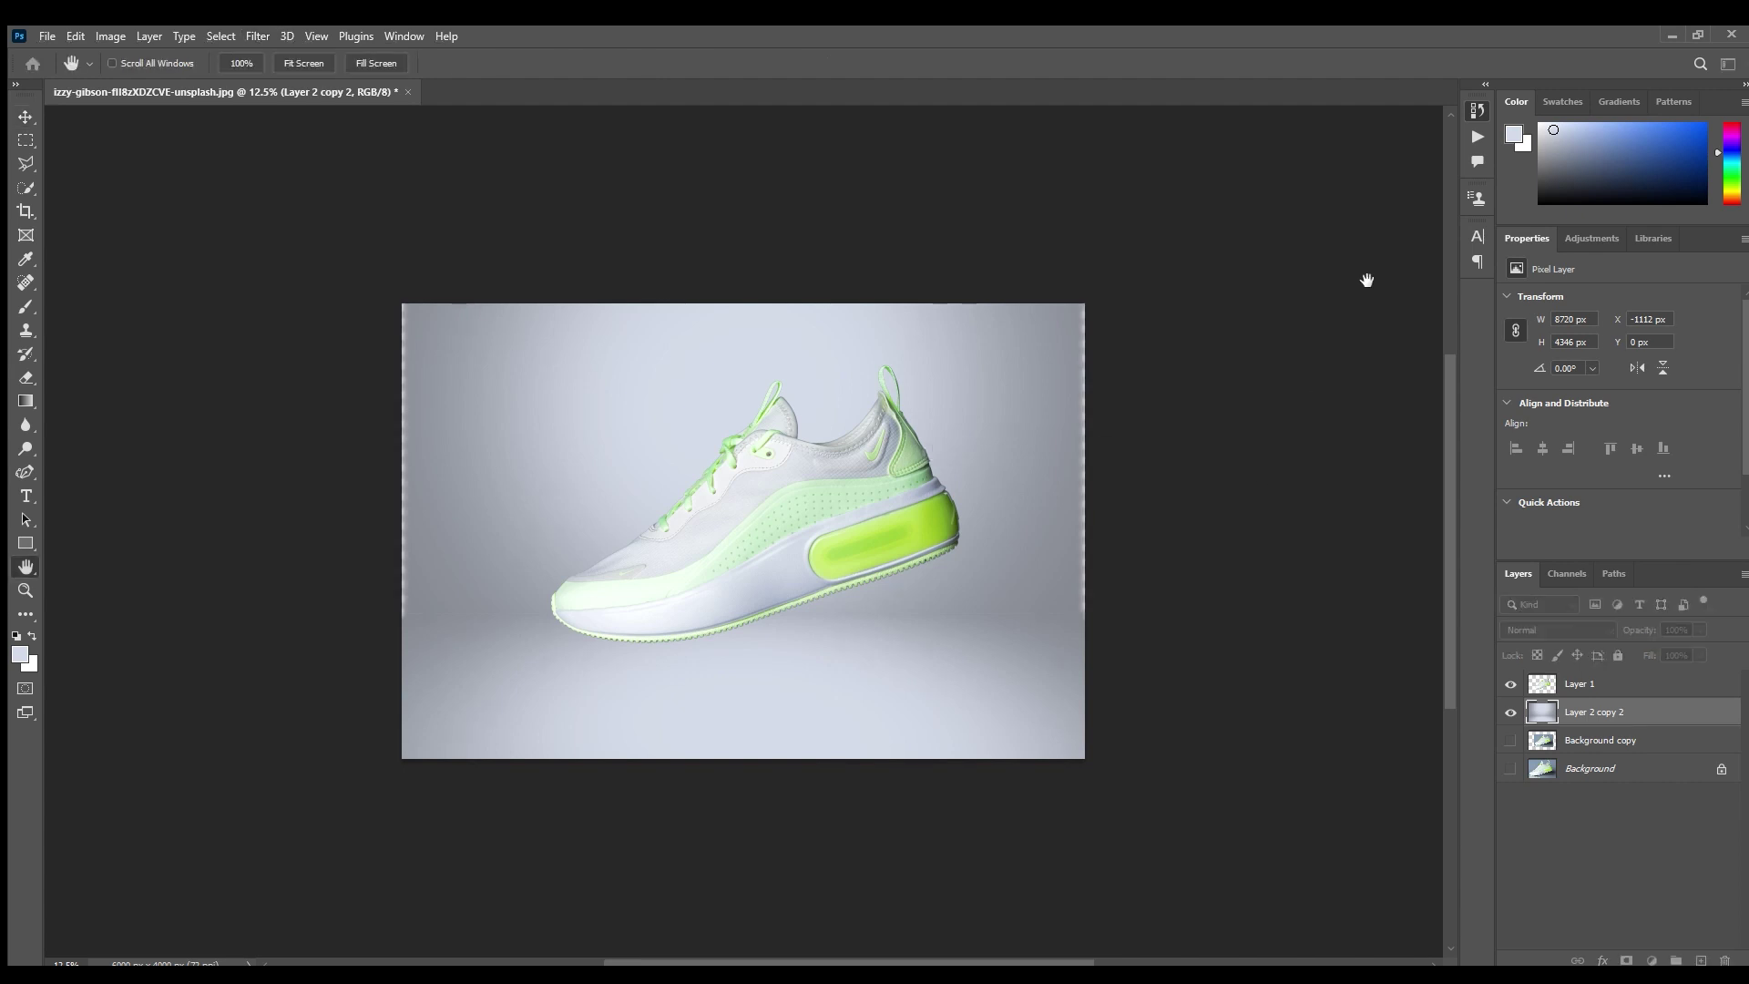
{"action": "key", "text": "v"}
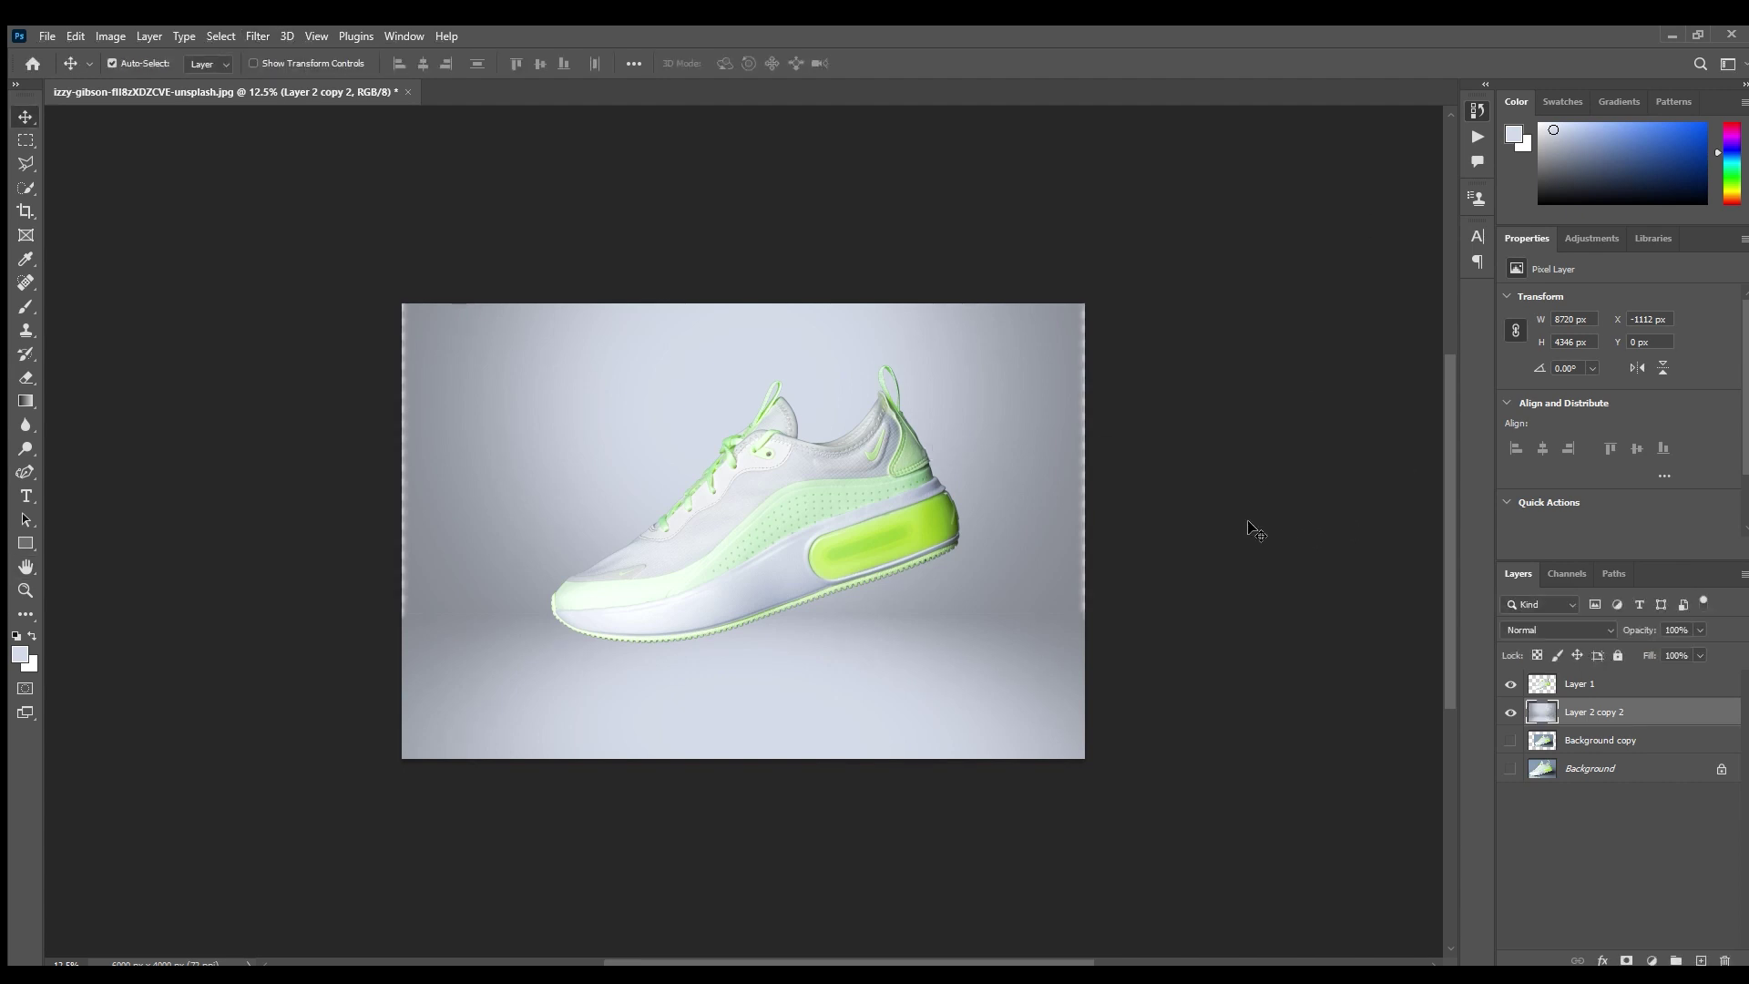
{"action": "key", "text": "ctrl+t"}
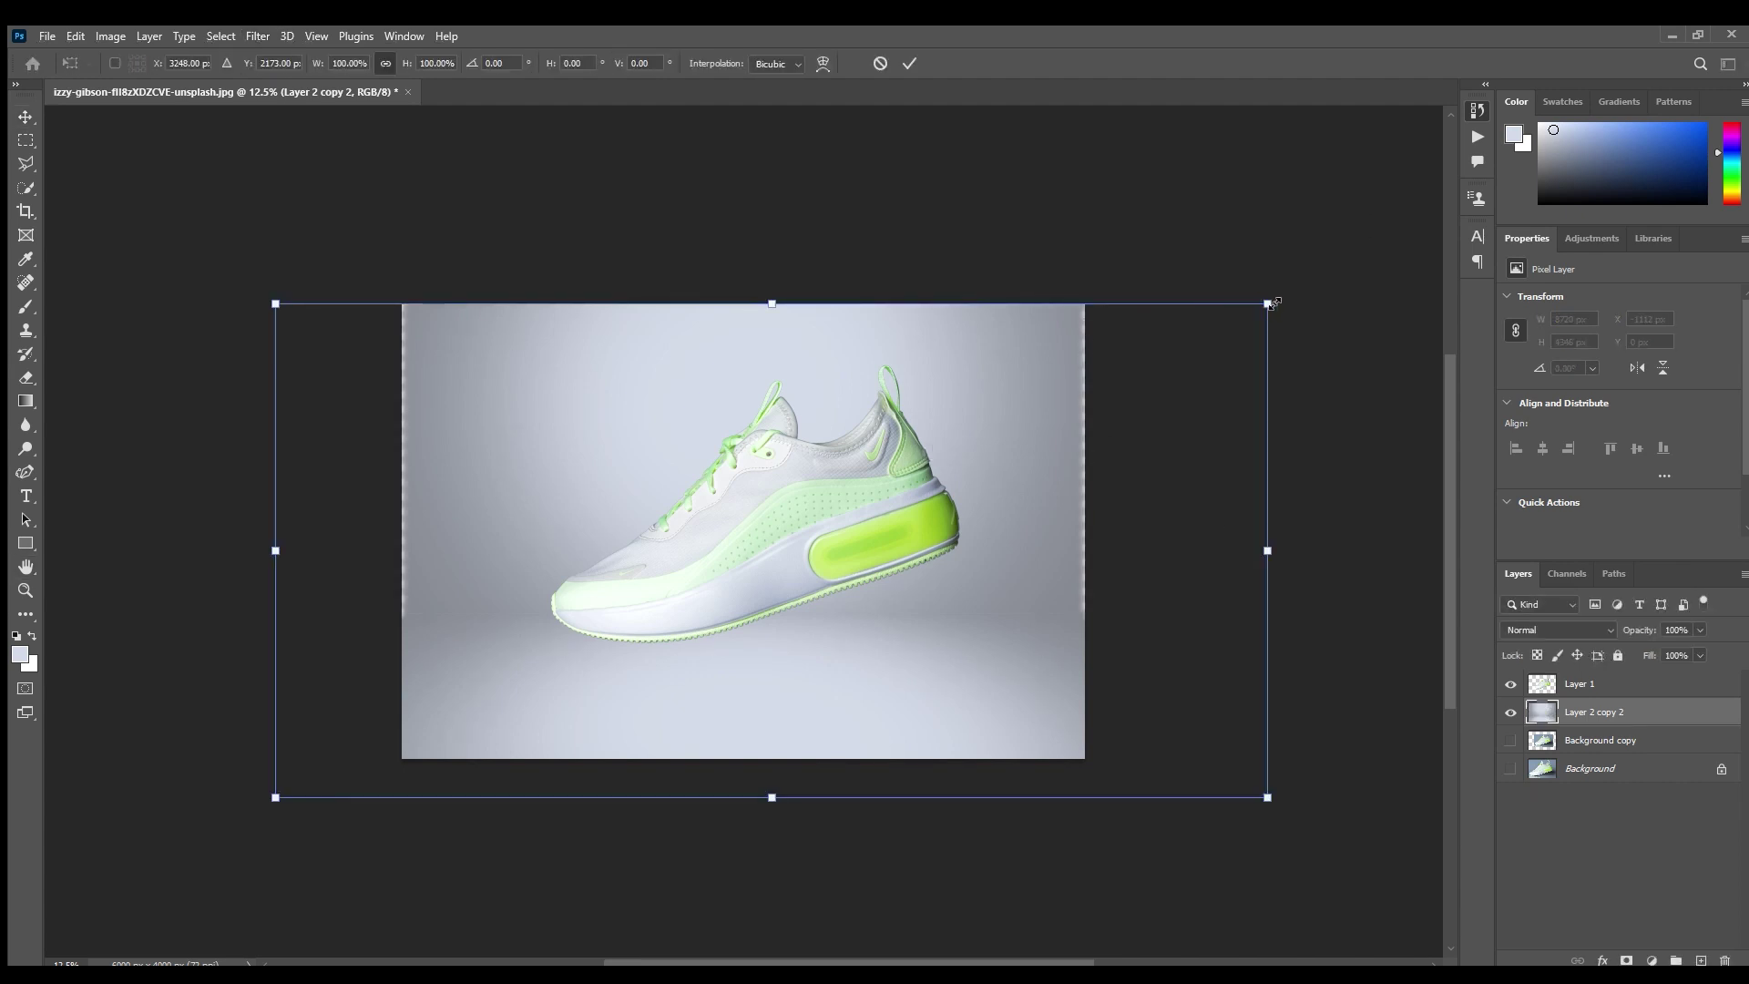
{"action": "key", "text": "Return"}
{"action": "left_click", "coordinate": [1601, 685]}
{"action": "key", "text": "ctrl+j"}
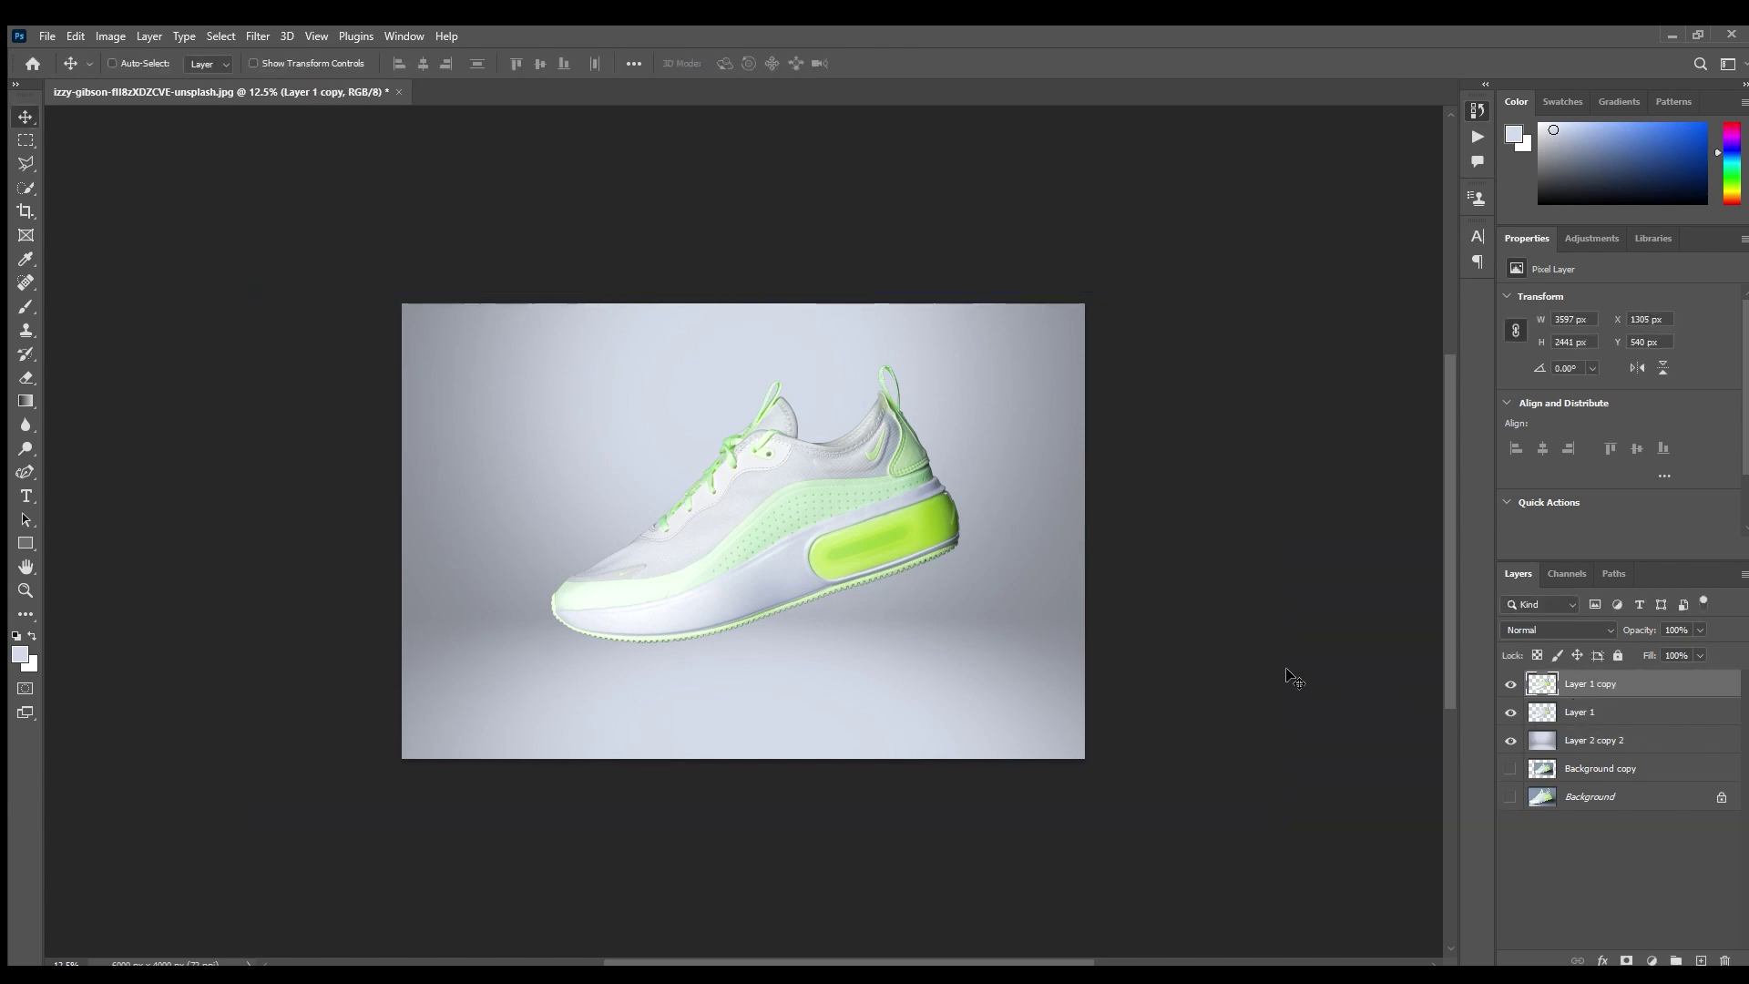
- Turn the shoe copy into a black silhouette below the shoe, flipped and squashed into a shadow
{"action": "key", "text": "shift+alt+BackSpace"}
{"action": "key", "text": "ctrl+bracketleft"}
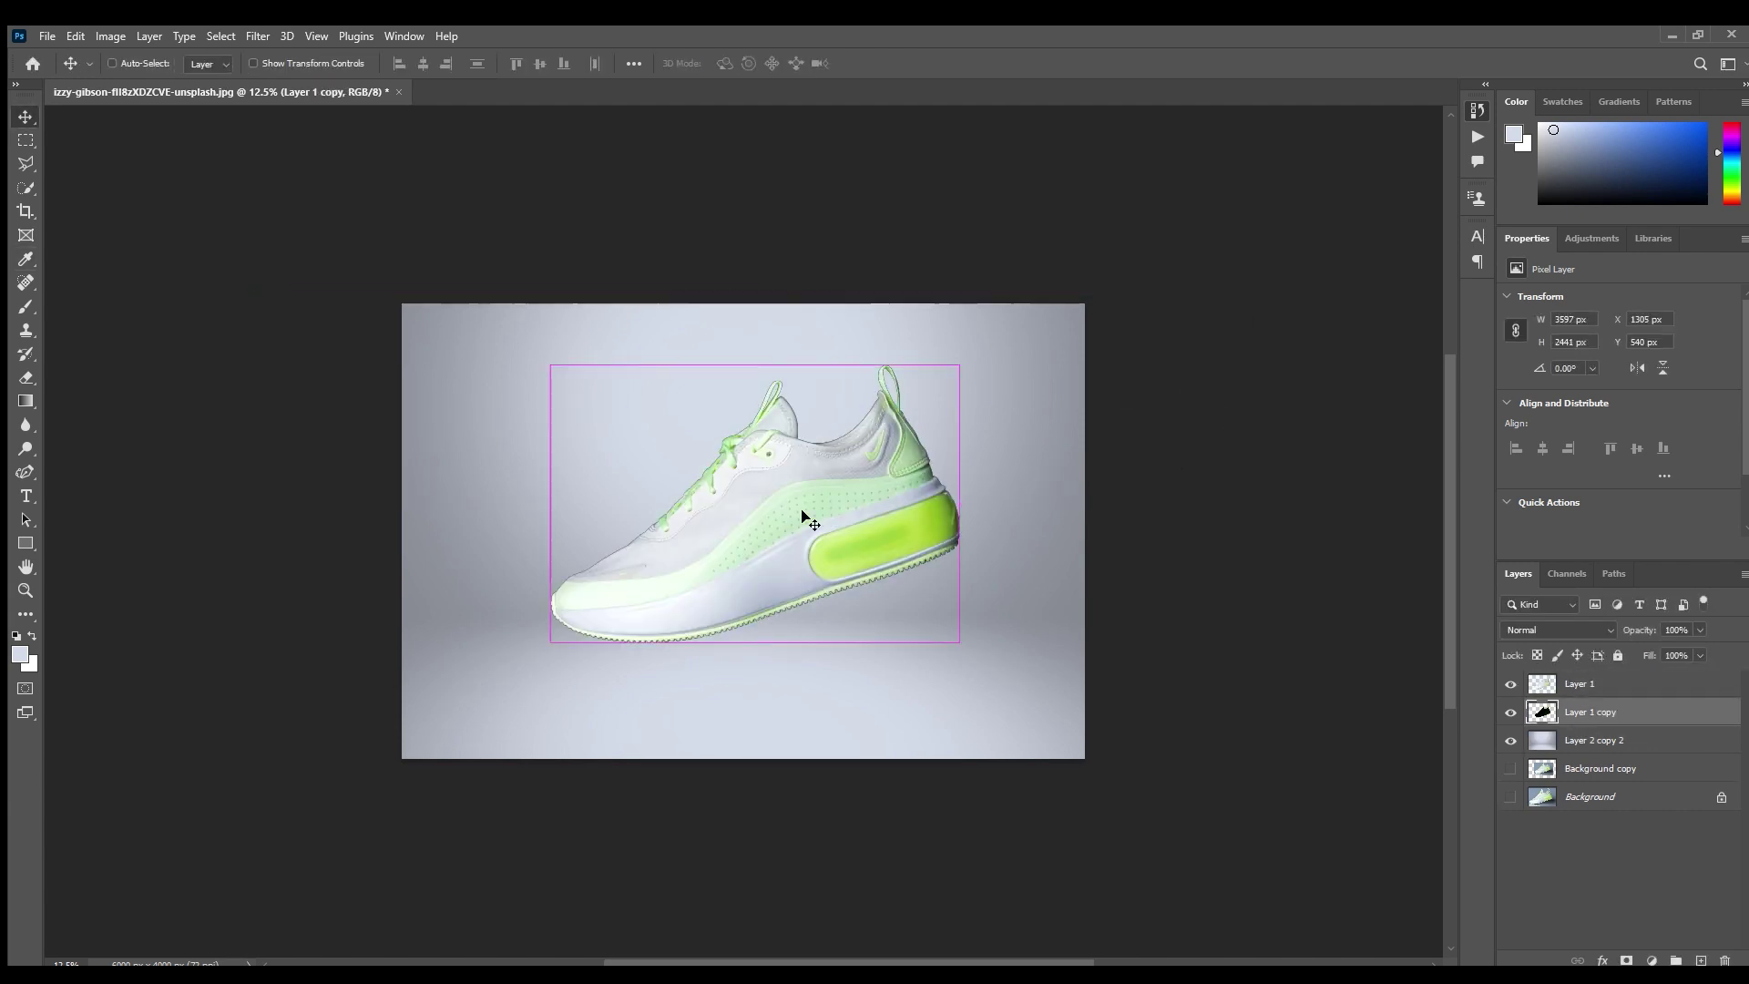
{"action": "key", "text": "ctrl+t"}
{"action": "left_click_drag", "start_coordinate": [754, 365], "coordinate": [744, 671]}
{"action": "key", "text": "Return"}
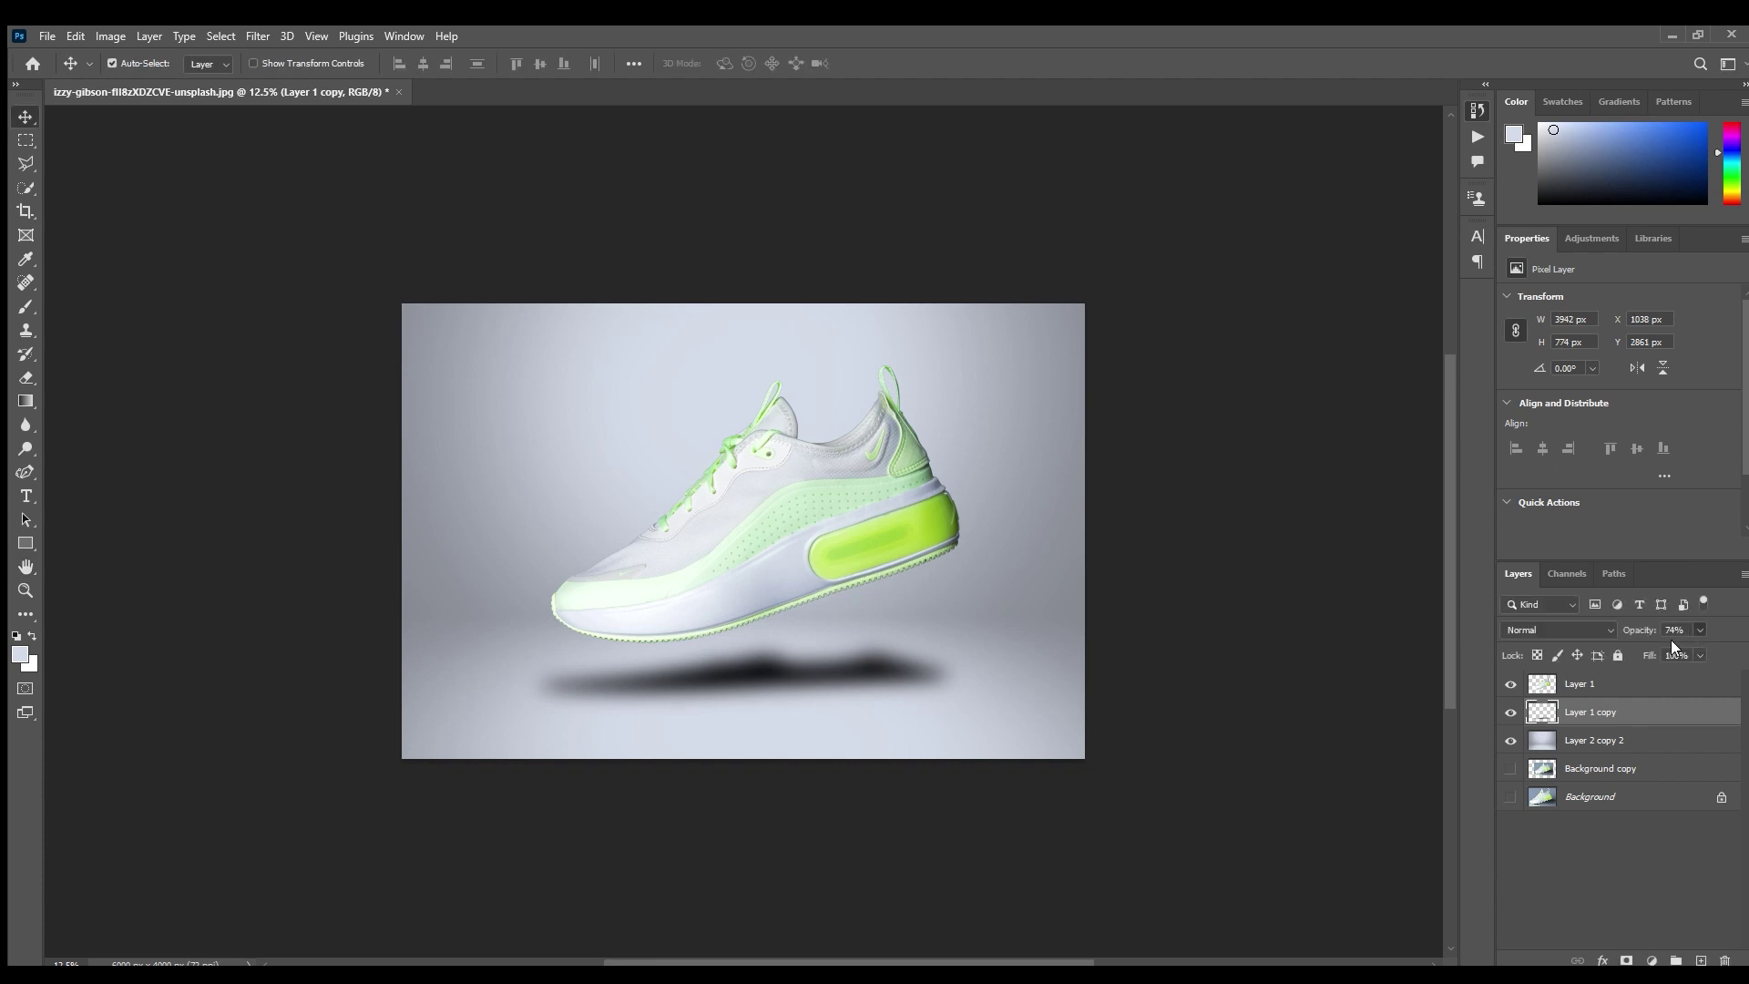
- Lower the blurred shadow beneath the shoe and duplicate it to deepen it
{"action": "left_click_drag", "start_coordinate": [1105, 667], "coordinate": [1104, 679]}
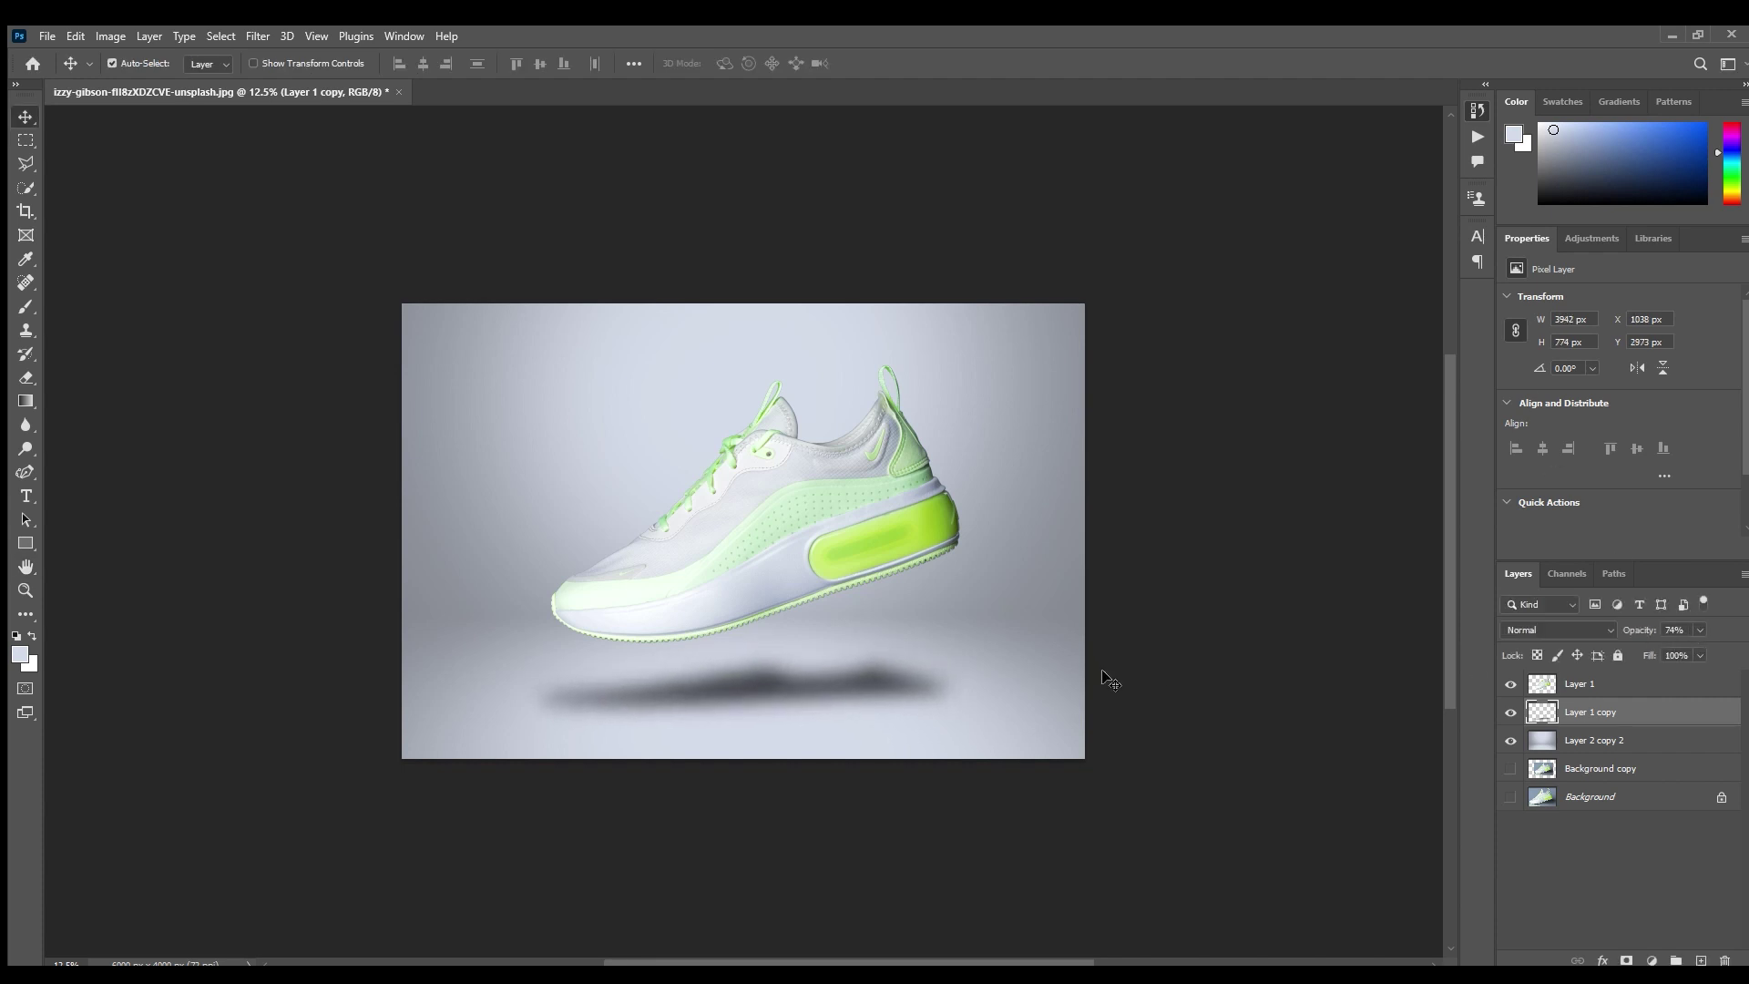
{"action": "key", "text": "ctrl+j"}
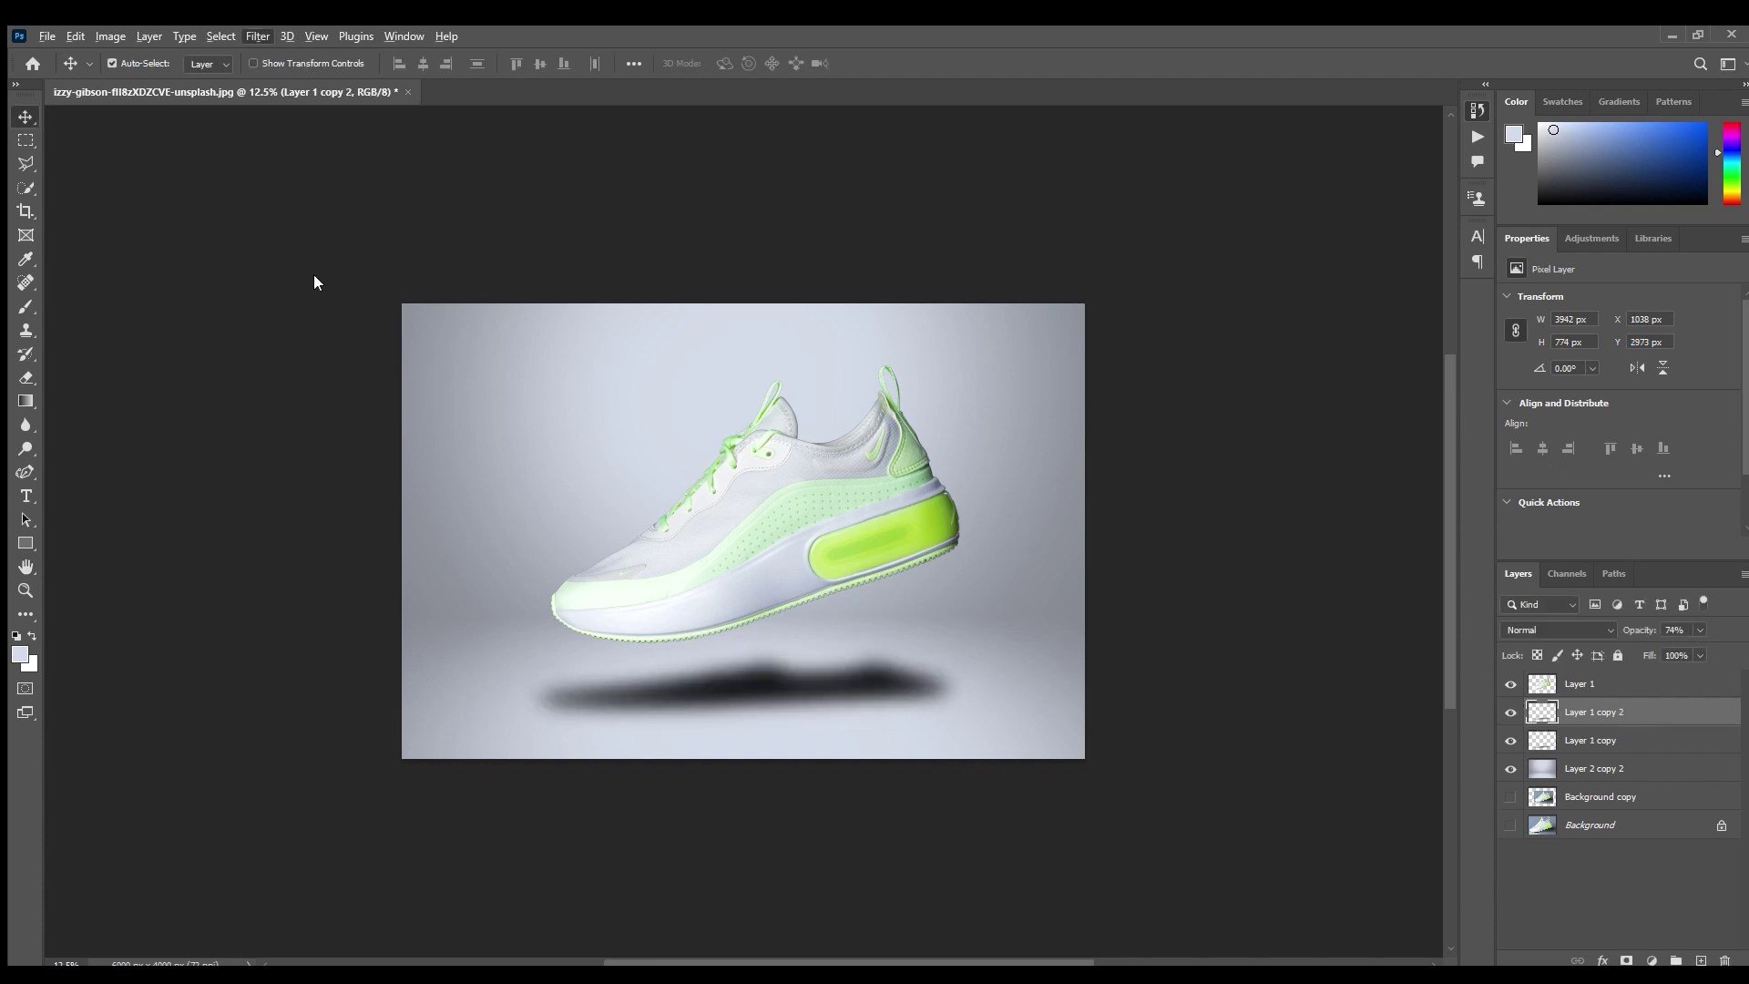
{"action": "key", "text": "space"}
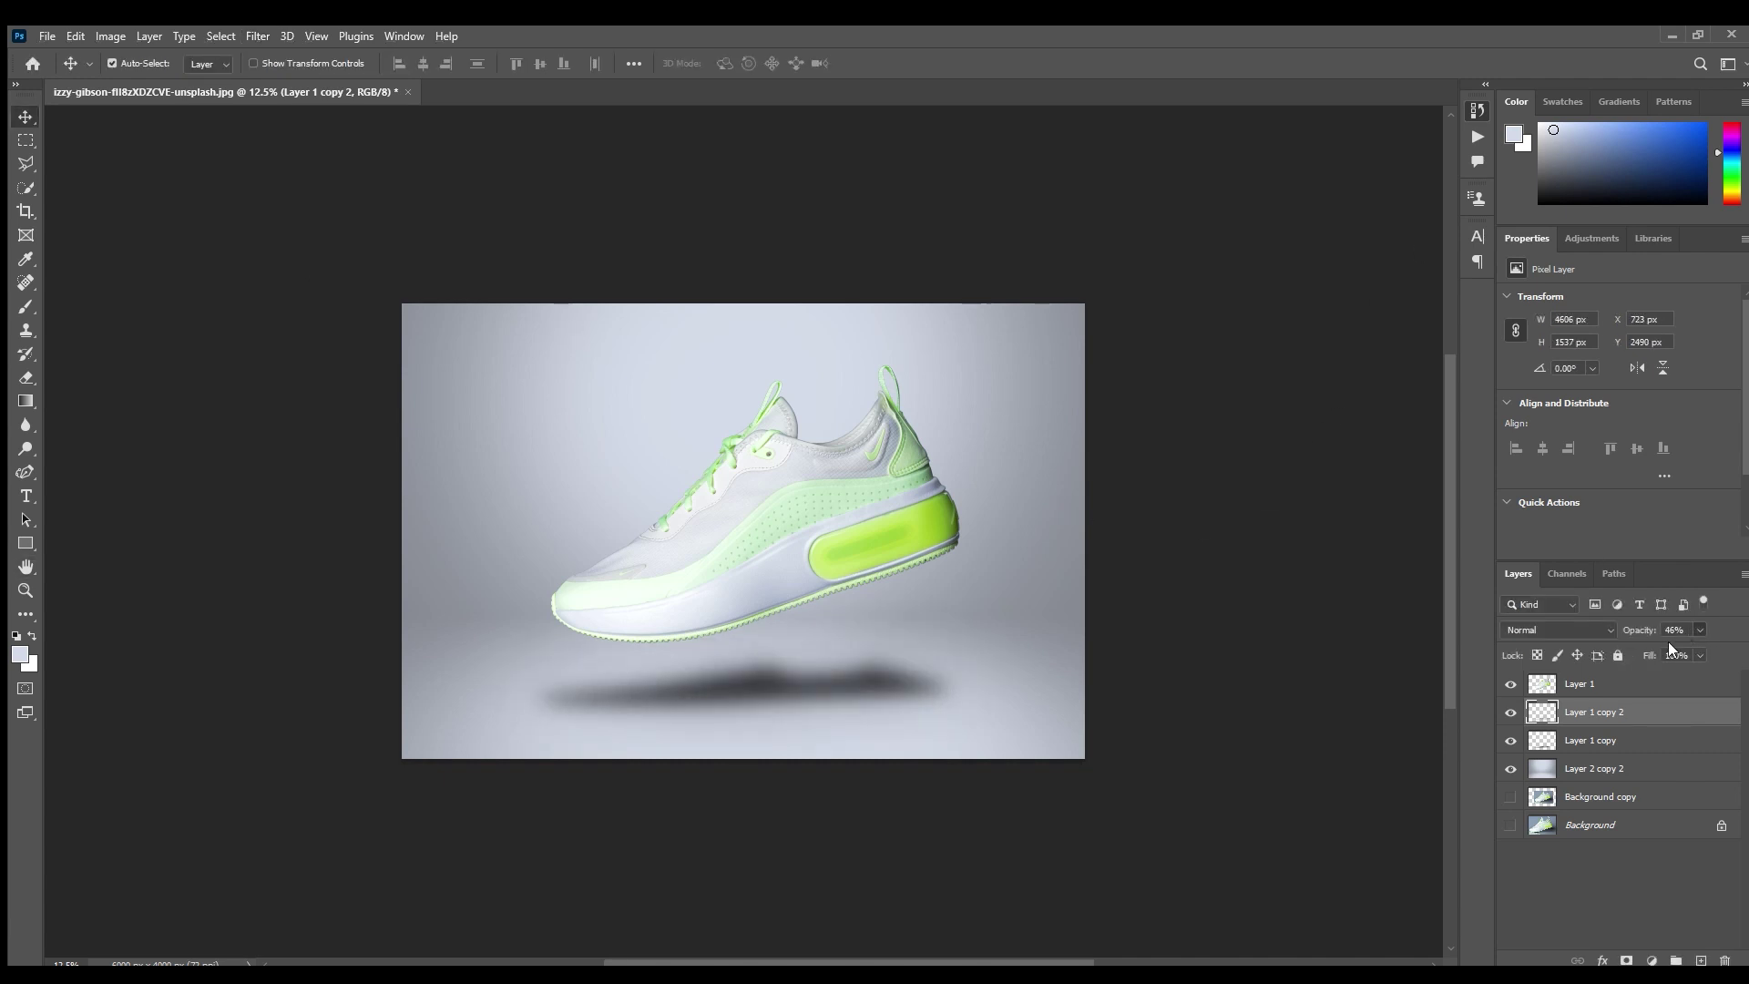
{"action": "left_click_drag", "start_coordinate": [926, 529], "coordinate": [771, 476]}
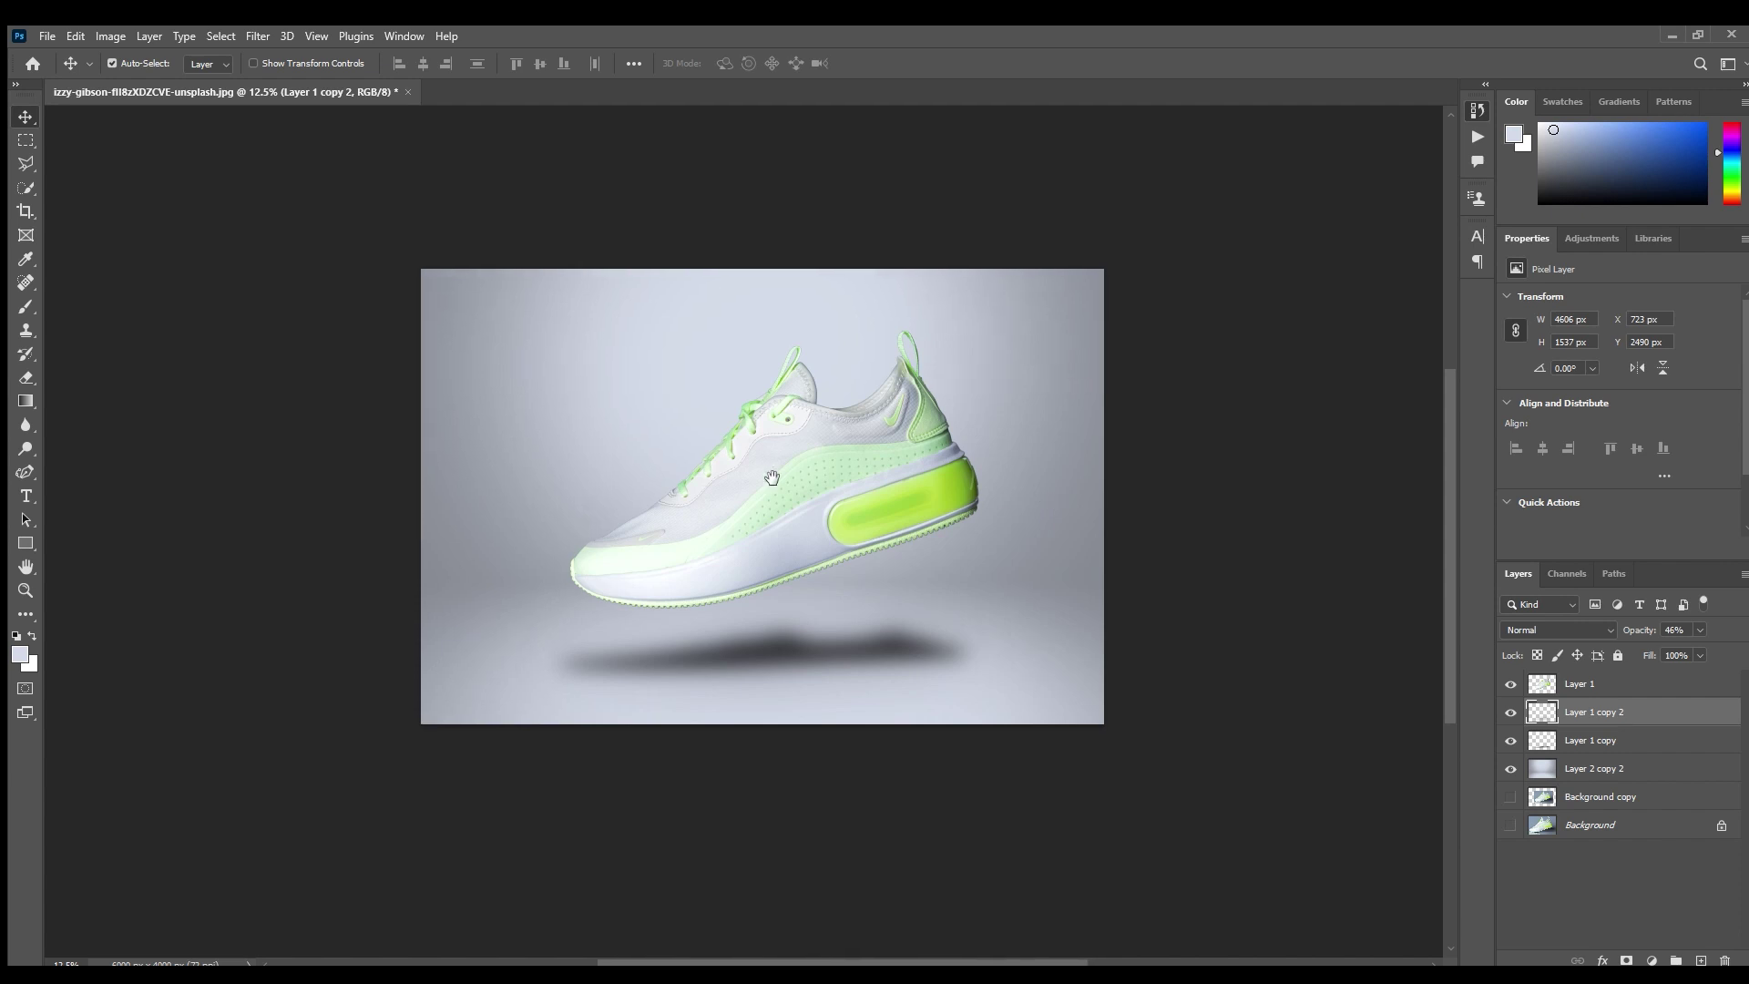
- Scale Layer 1 and Layer 1 copy together to 86%, undoing an accidental move
{"action": "left_click", "coordinate": [1586, 741], "text": "ctrl"}
{"action": "left_click", "coordinate": [1587, 684], "text": "ctrl"}
{"action": "key", "text": "ctrl+t"}
{"action": "left_click_drag", "start_coordinate": [1021, 333], "coordinate": [999, 374]}
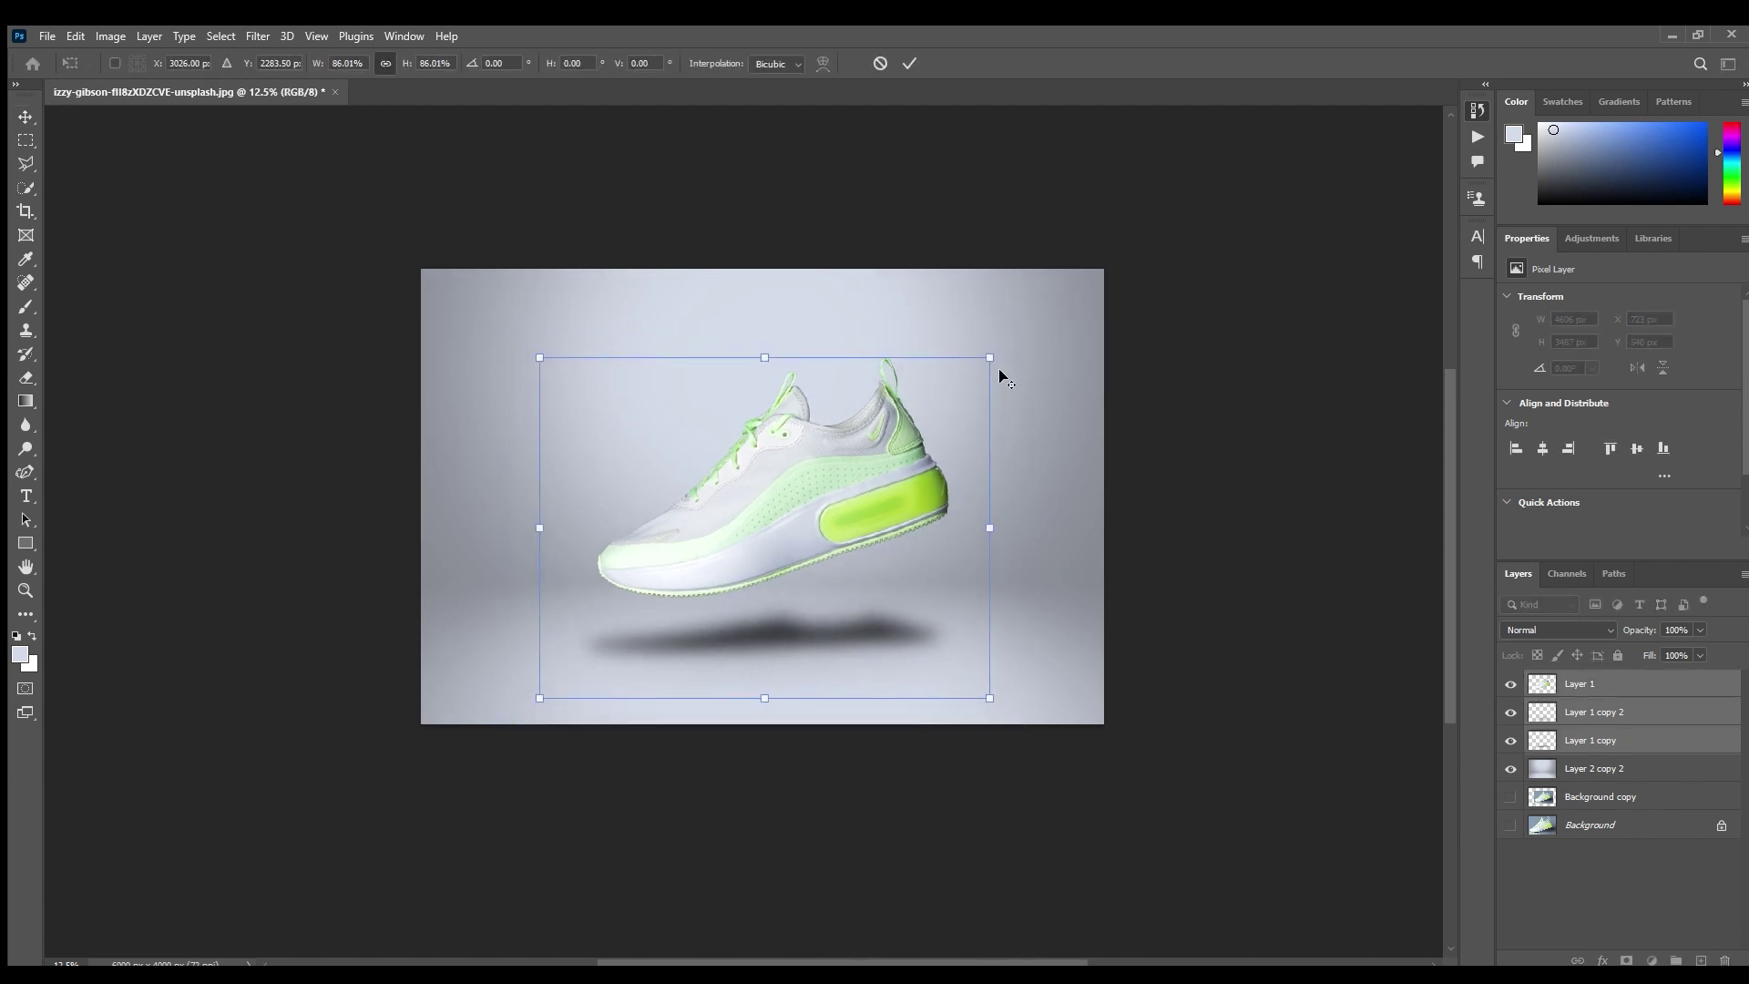
{"action": "key", "text": "Return"}
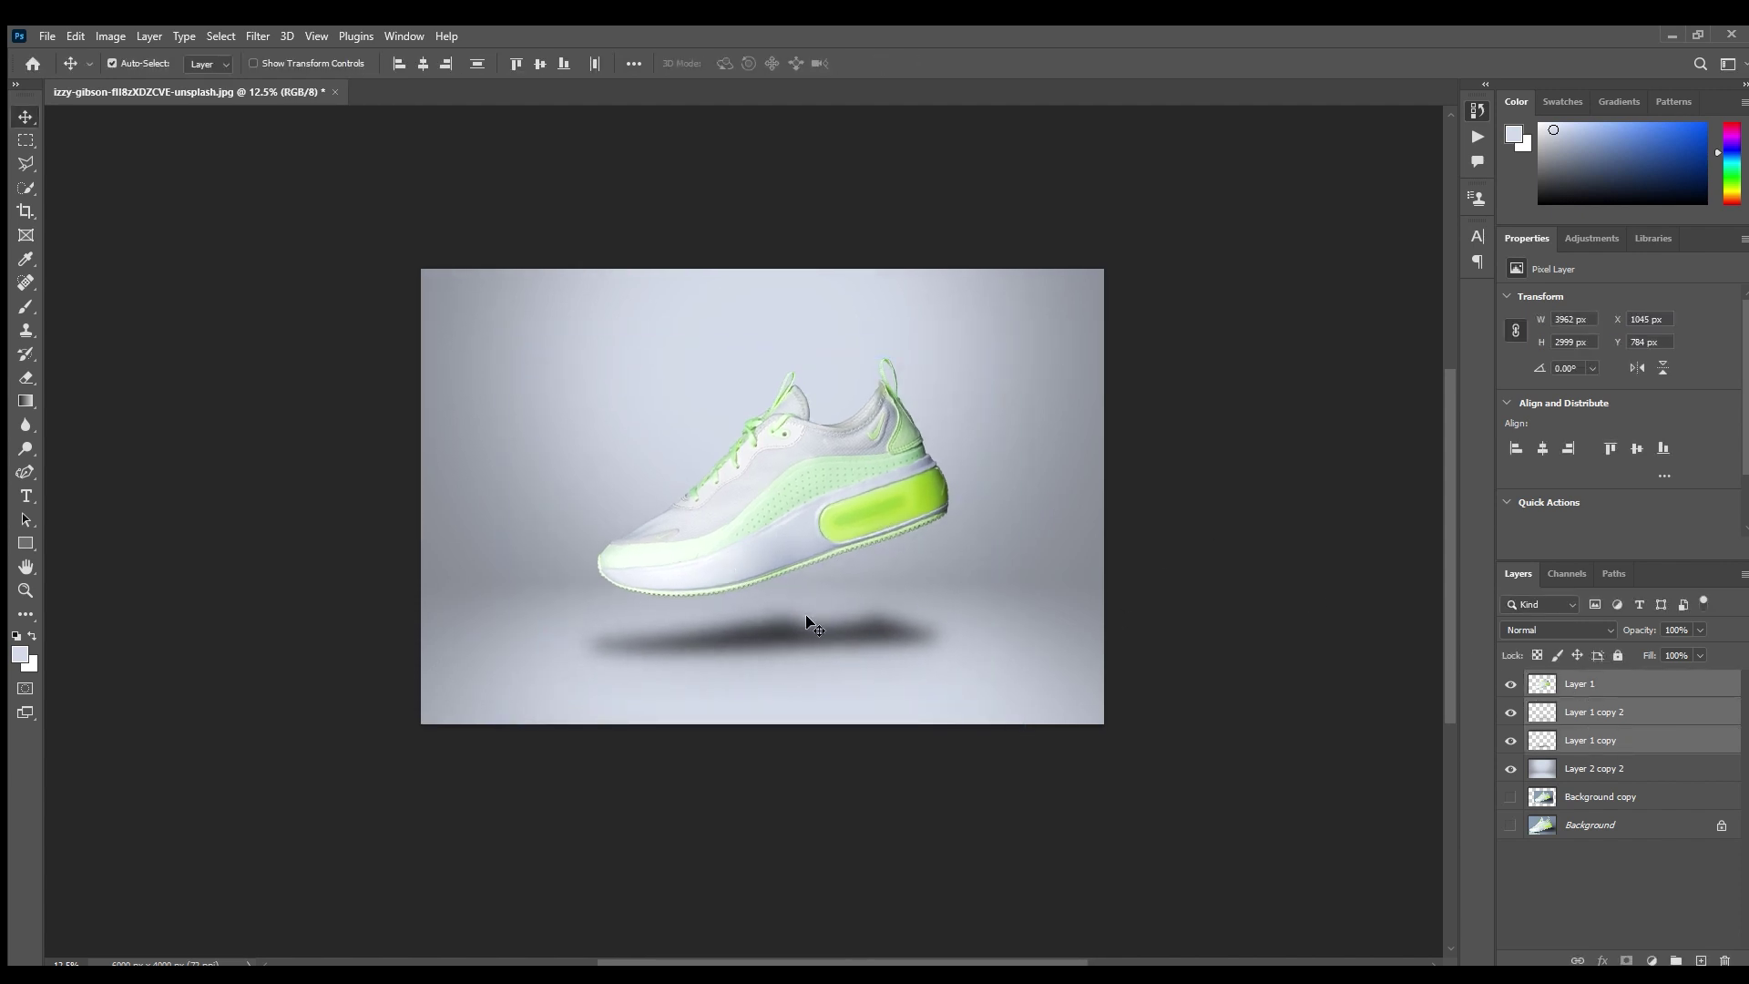
{"action": "left_click_drag", "start_coordinate": [807, 622], "coordinate": [819, 664]}
{"action": "key", "text": "ctrl+z"}
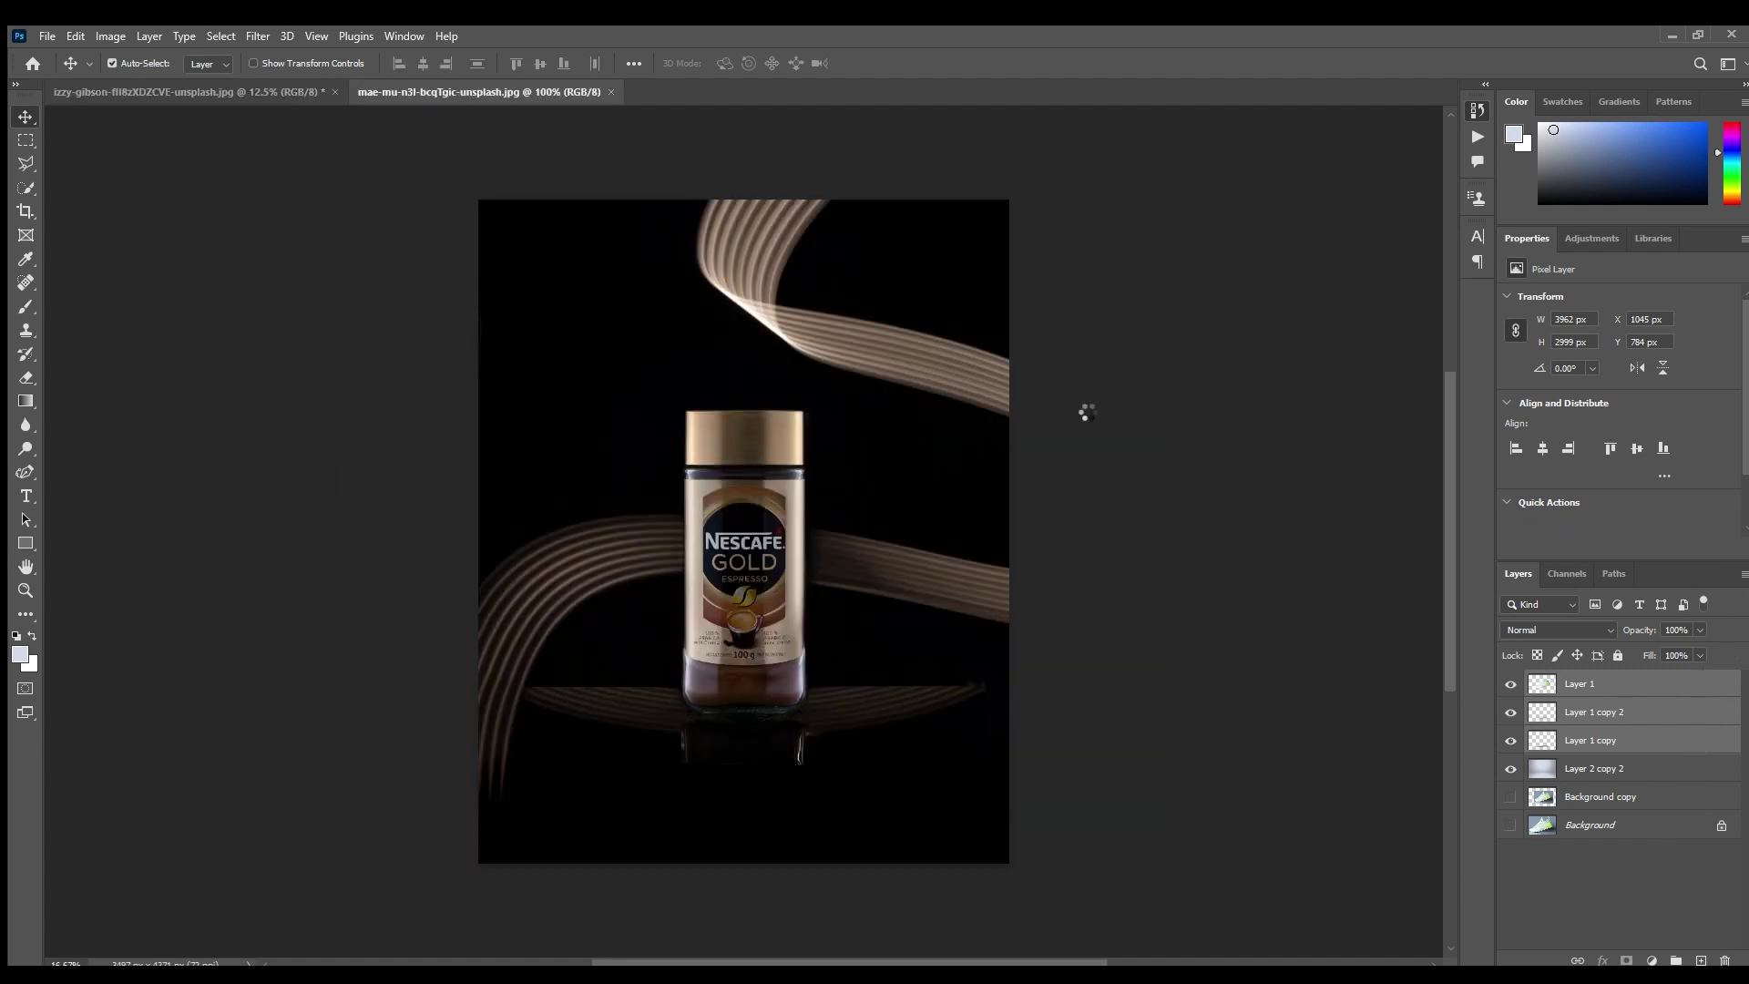
- Enlarge the pasted light-streak swoosh and move it below the shoe layer
{"action": "key", "text": "l"}
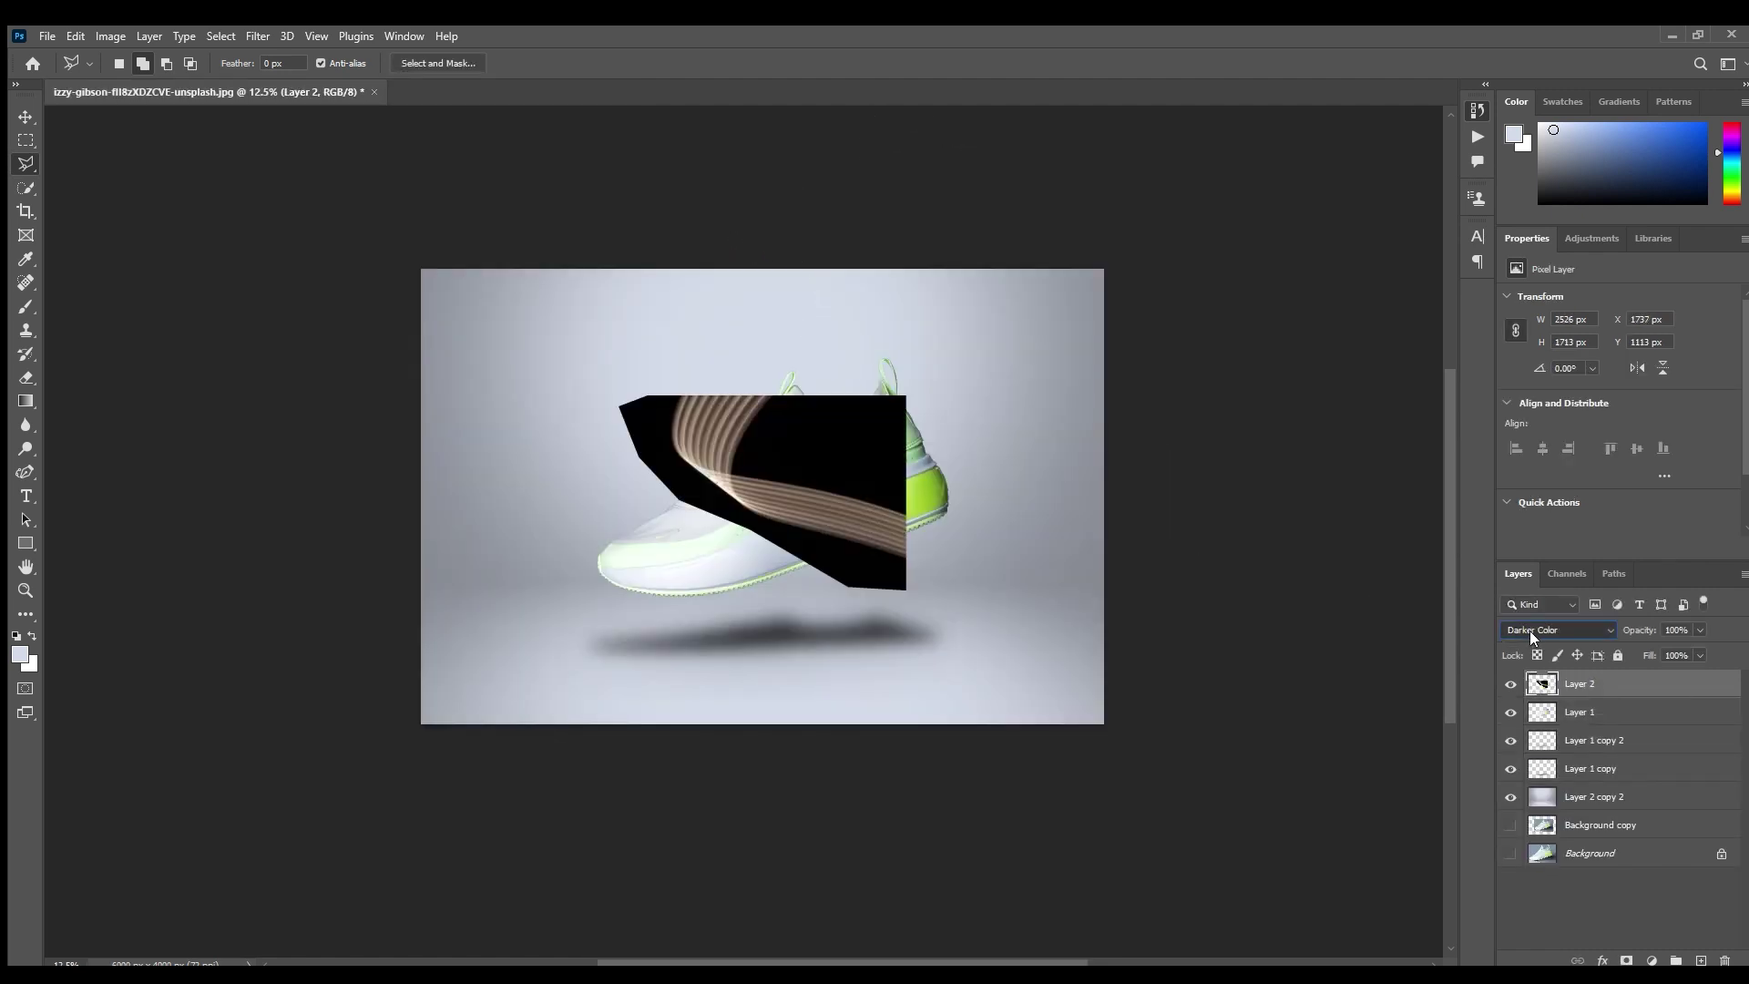
{"action": "scroll", "coordinate": [1531, 636], "scroll_direction": "down", "scroll_amount": 2}
{"action": "key", "text": "ctrl+t"}
{"action": "left_click_drag", "start_coordinate": [911, 592], "coordinate": [988, 551]}
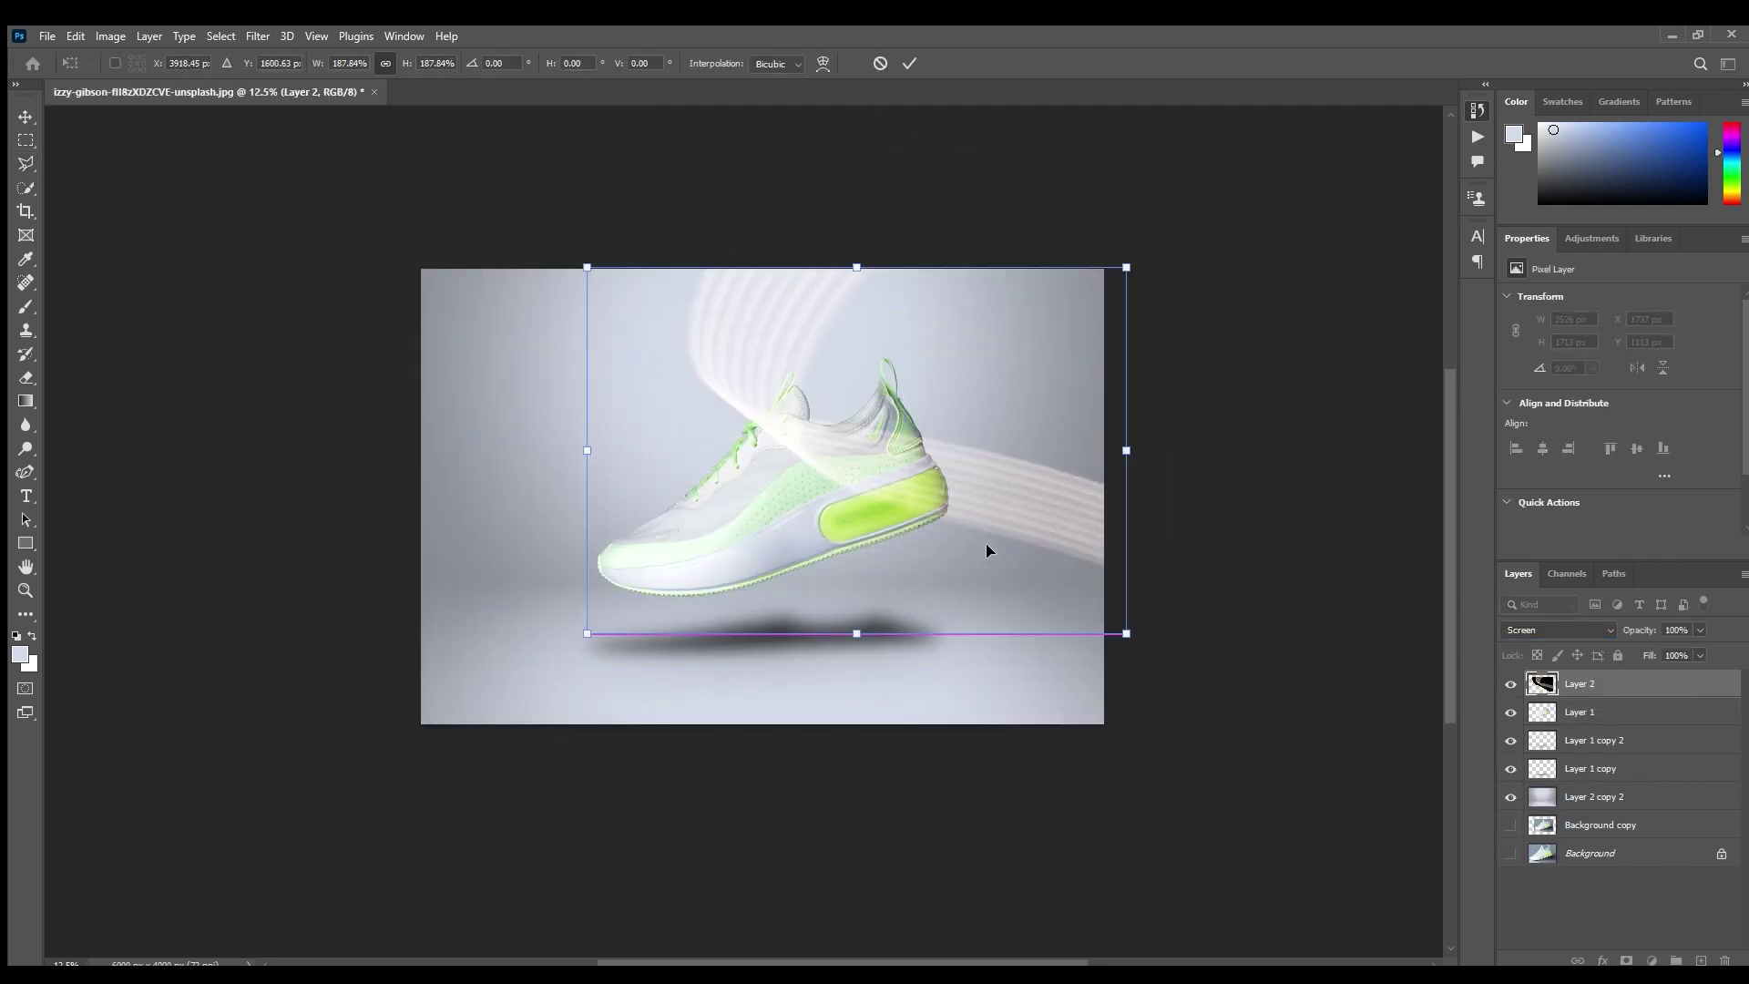
{"action": "key", "text": "Return"}
{"action": "key", "text": "ctrl+bracketleft"}
{"action": "key", "text": "i"}
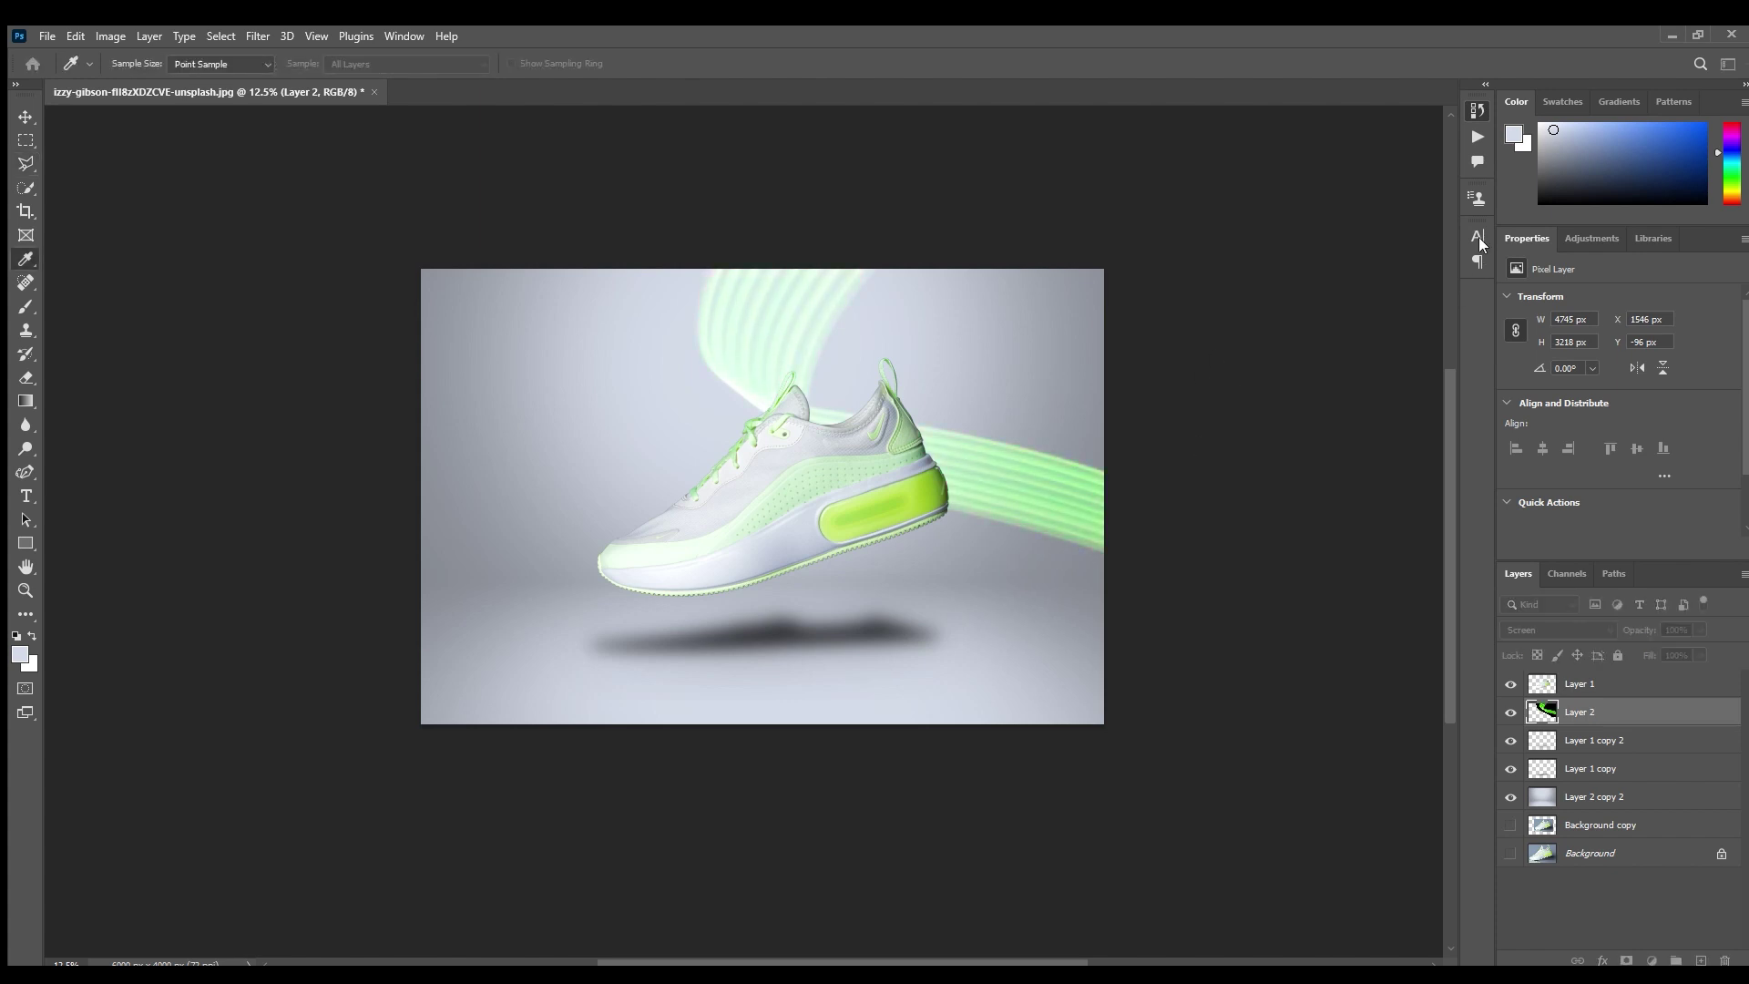
- Duplicate the green swoosh layer and move the copy down toward the lower left
{"action": "key", "text": "l"}
{"action": "key", "text": "ctrl+j"}
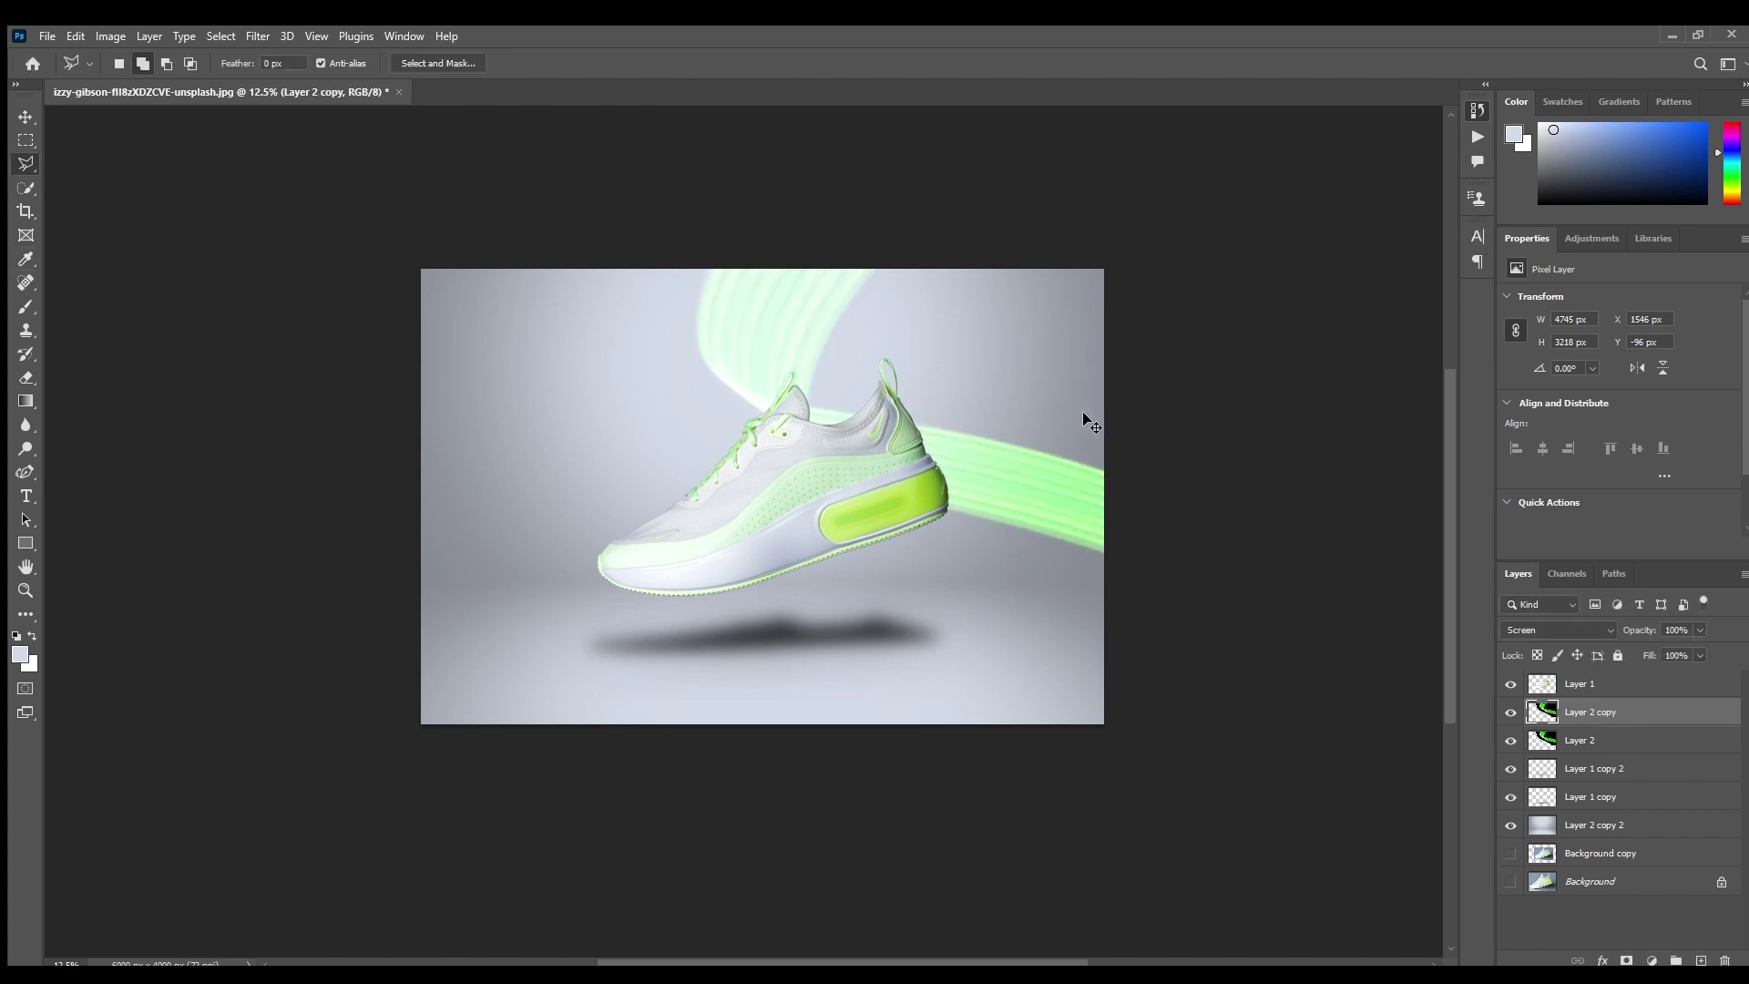
{"action": "key", "text": "ctrl+t"}
{"action": "left_click_drag", "start_coordinate": [1078, 521], "coordinate": [827, 705]}
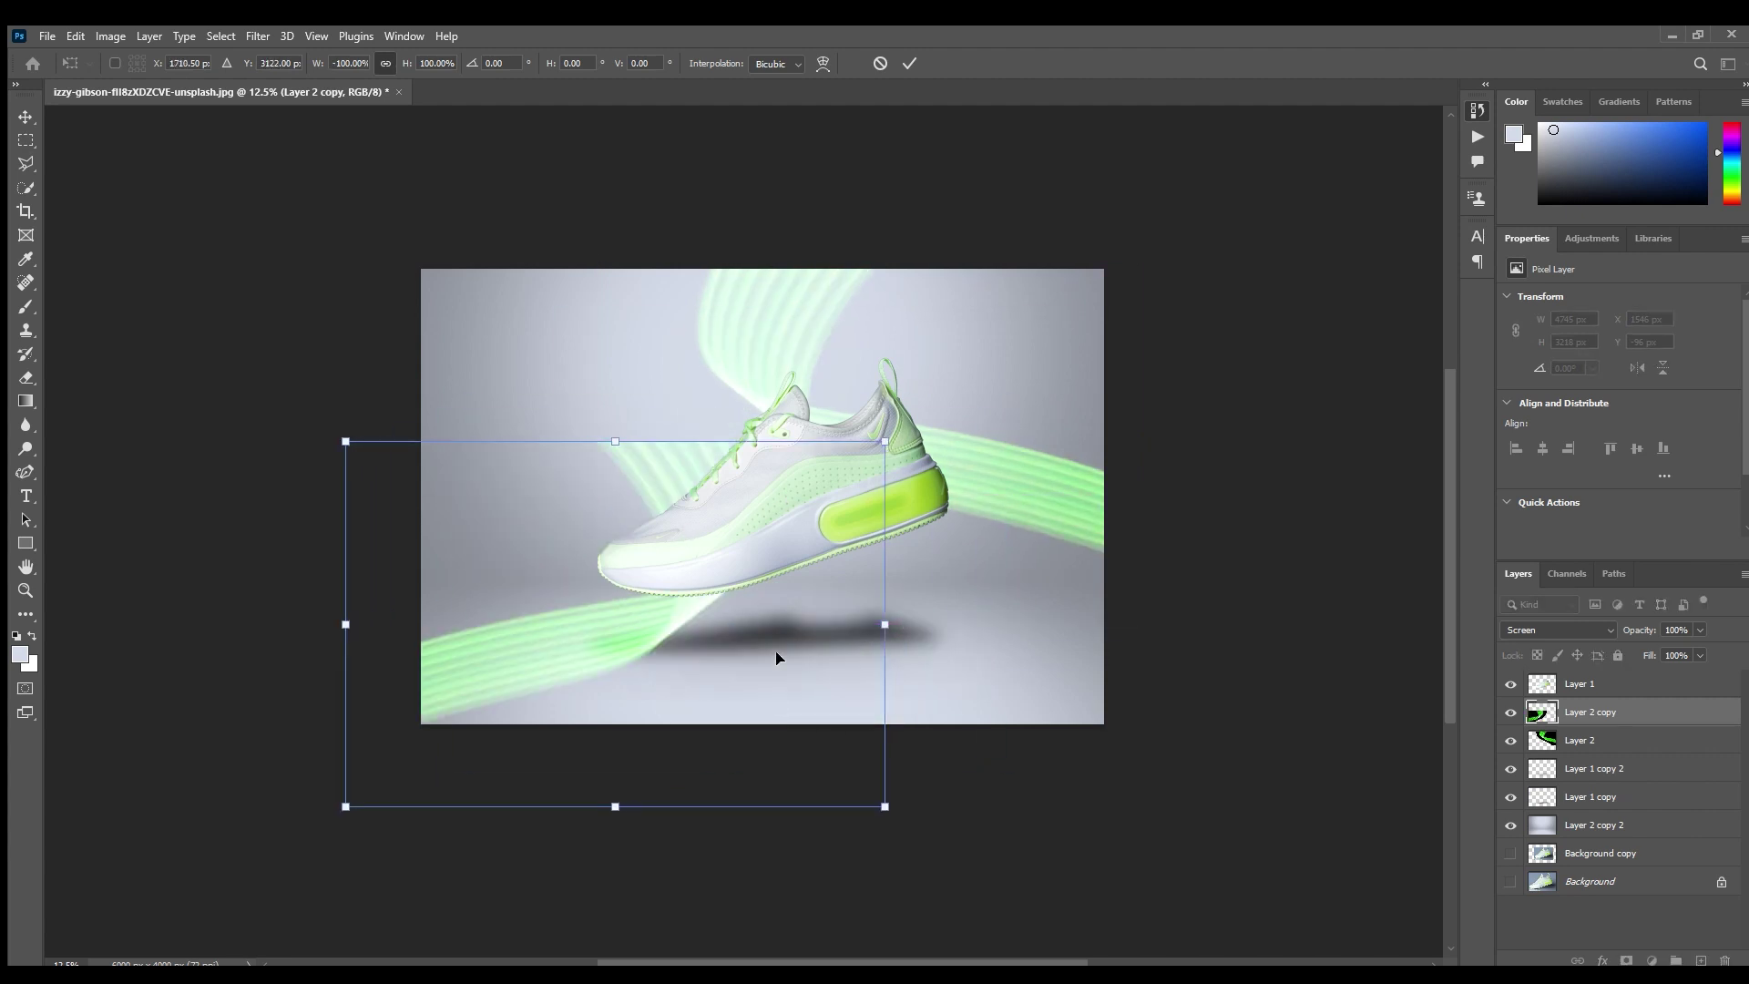
{"action": "left_click_drag", "start_coordinate": [774, 888], "coordinate": [616, 670]}
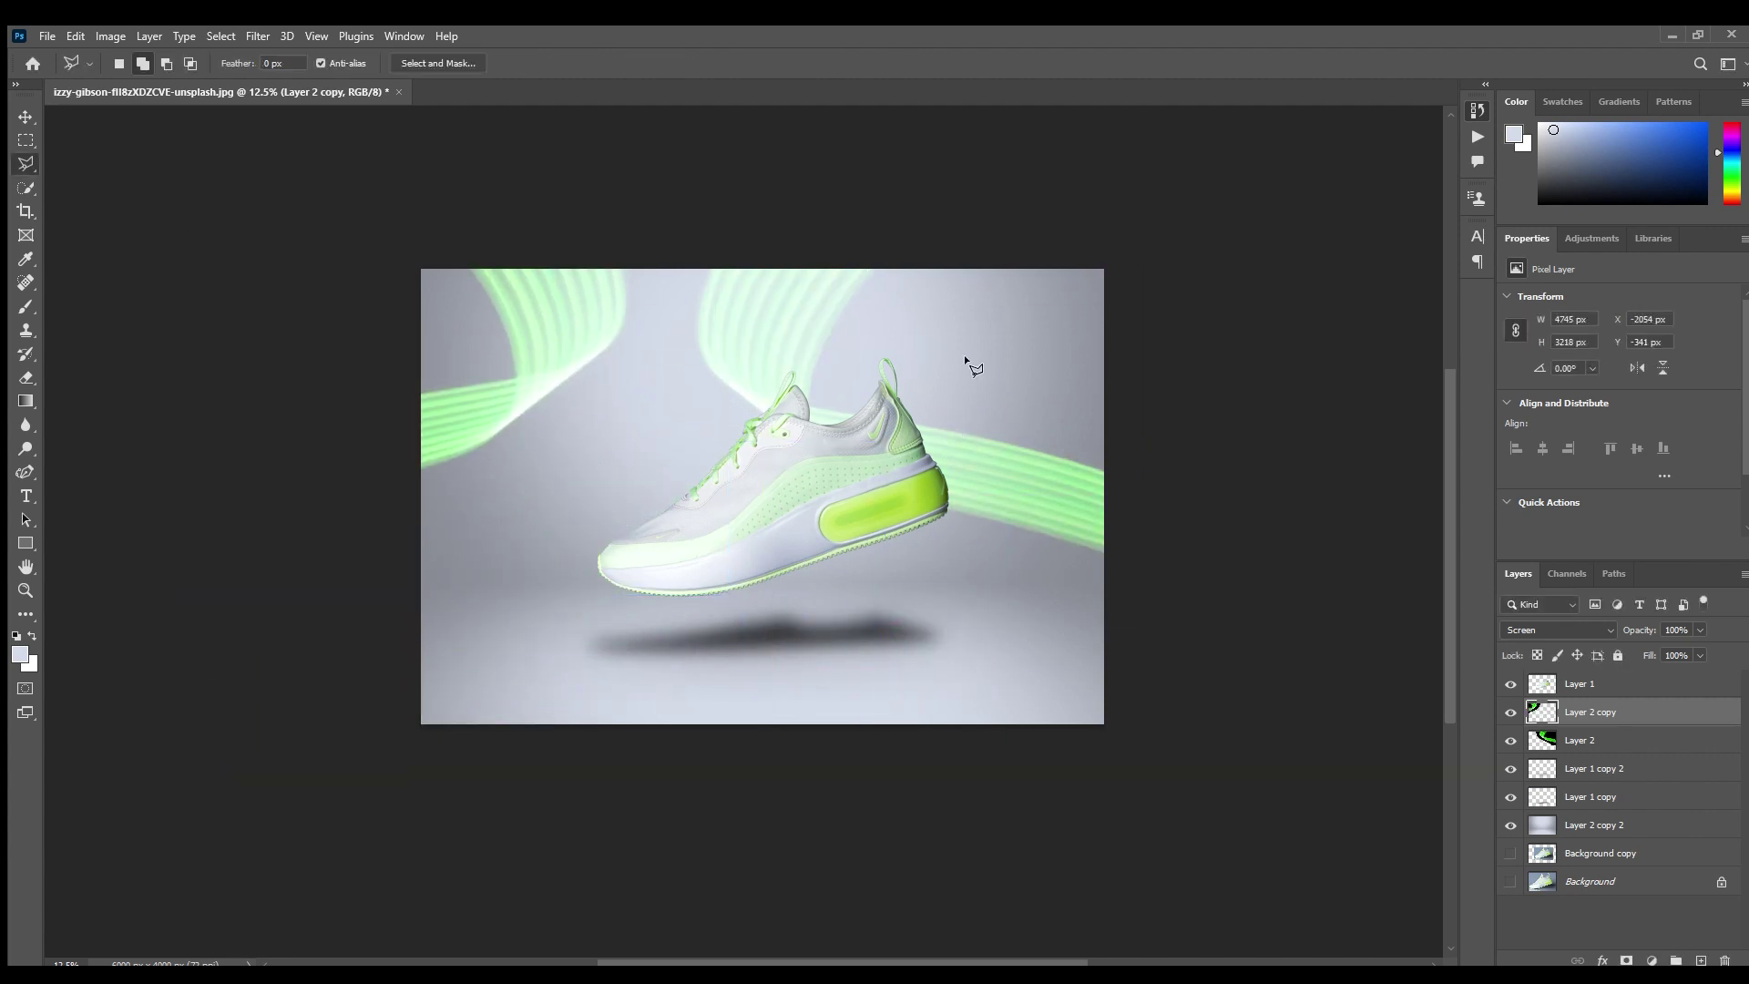
- Rotate the swoosh copy so it sweeps across the lower-left corner
{"action": "left_click_drag", "start_coordinate": [743, 218], "coordinate": [301, 223]}
{"action": "mouse_move", "coordinate": [457, 388]}
{"action": "left_mouse_down"}
{"action": "mouse_move", "coordinate": [547, 528]}
{"action": "mouse_move", "coordinate": [598, 519]}
{"action": "left_mouse_up"}
{"action": "left_click_drag", "start_coordinate": [848, 401], "coordinate": [581, 291]}
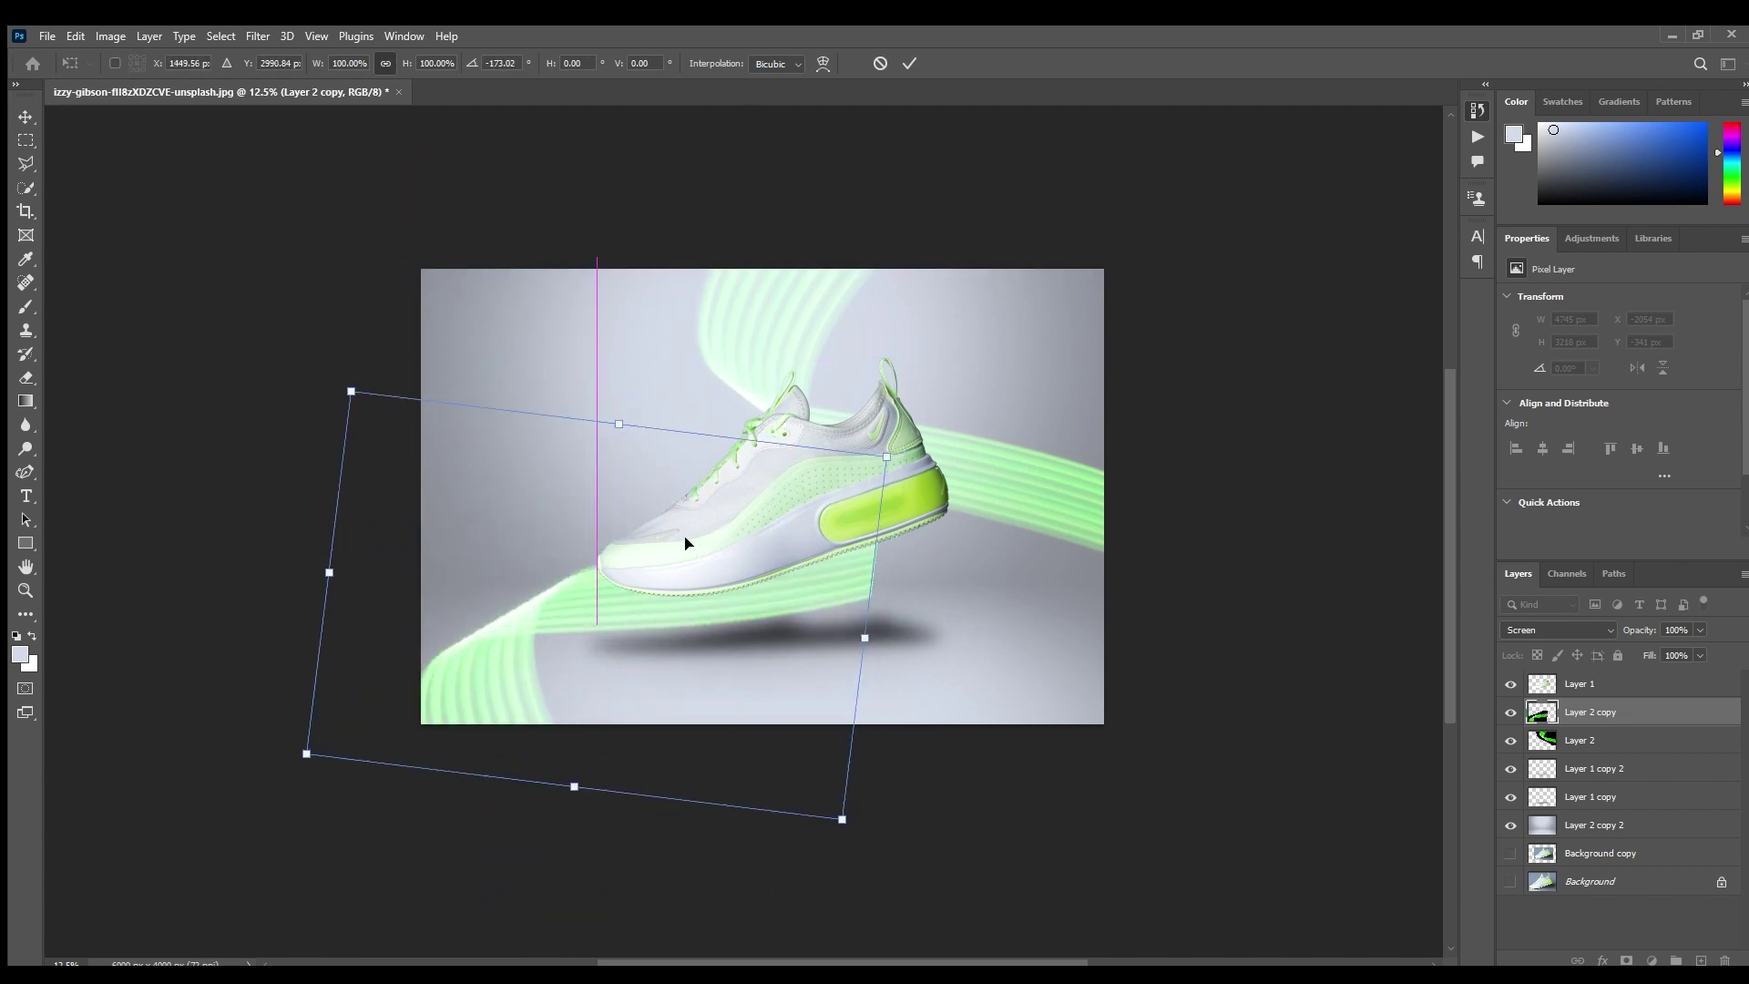
{"action": "left_click_drag", "start_coordinate": [683, 547], "coordinate": [492, 510]}
{"action": "left_click_drag", "start_coordinate": [449, 351], "coordinate": [721, 779]}
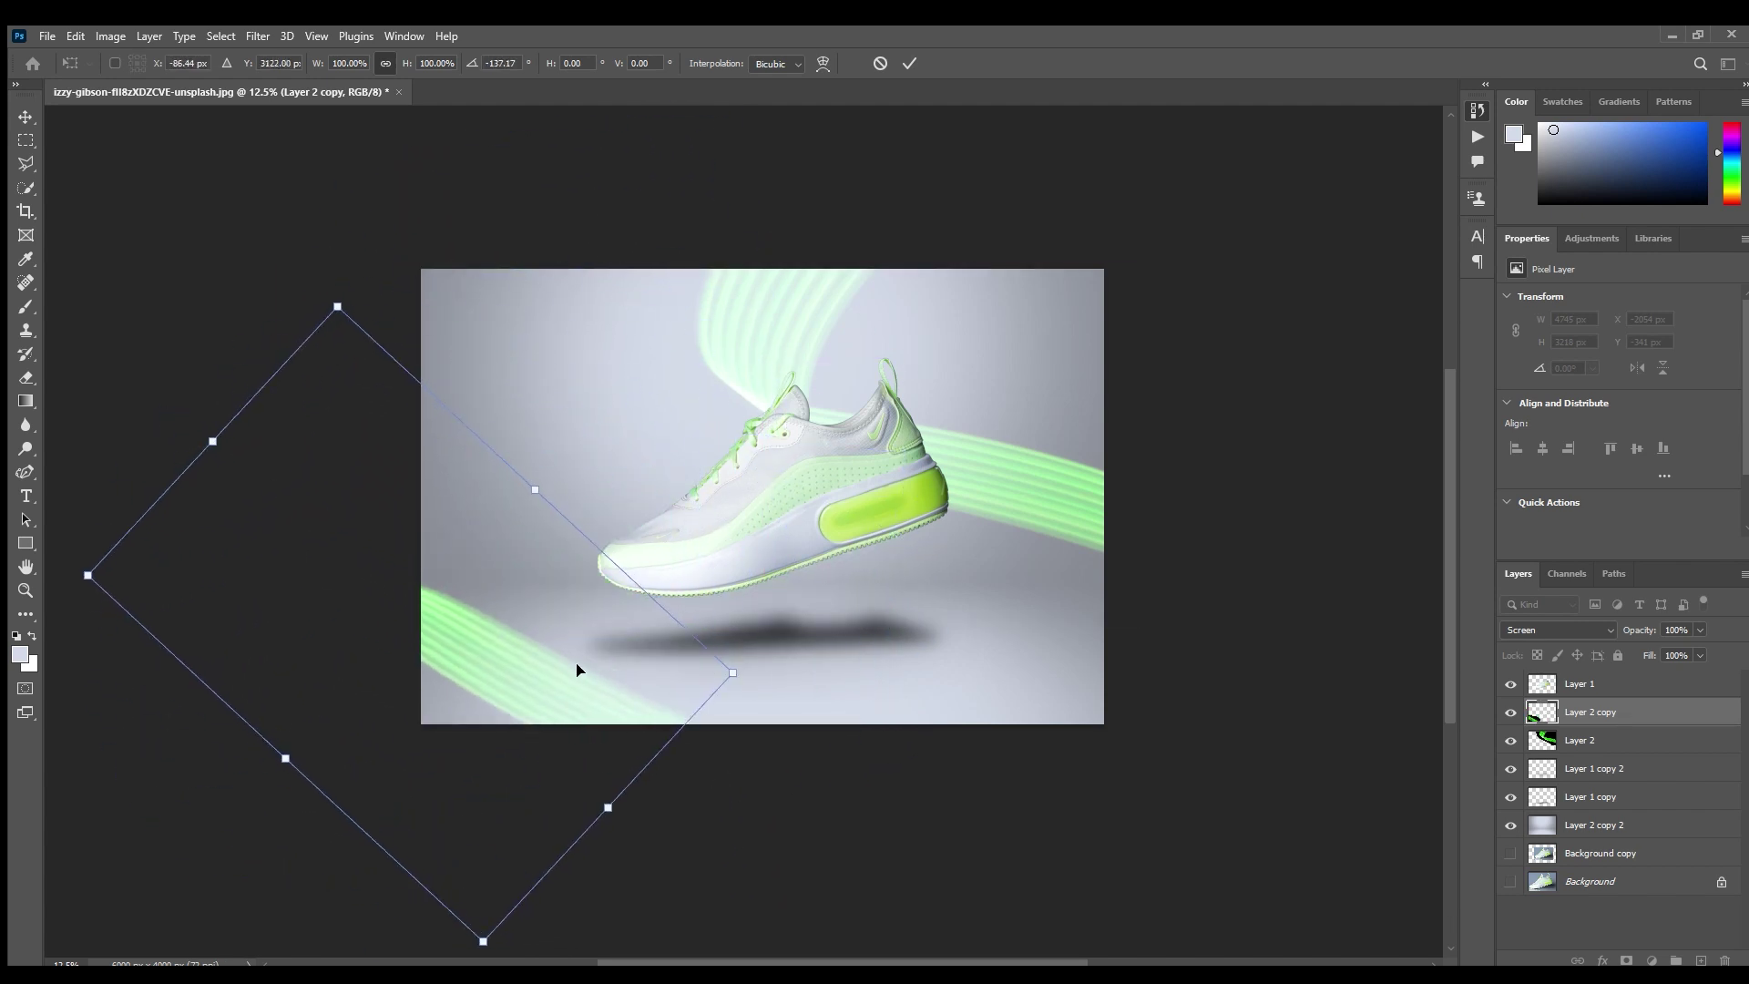
{"action": "key", "text": "Return"}
- Set the swoosh copy's opacity to 58%
{"action": "key", "text": "l"}
{"action": "key", "text": "5"}
{"action": "key", "text": "8"}
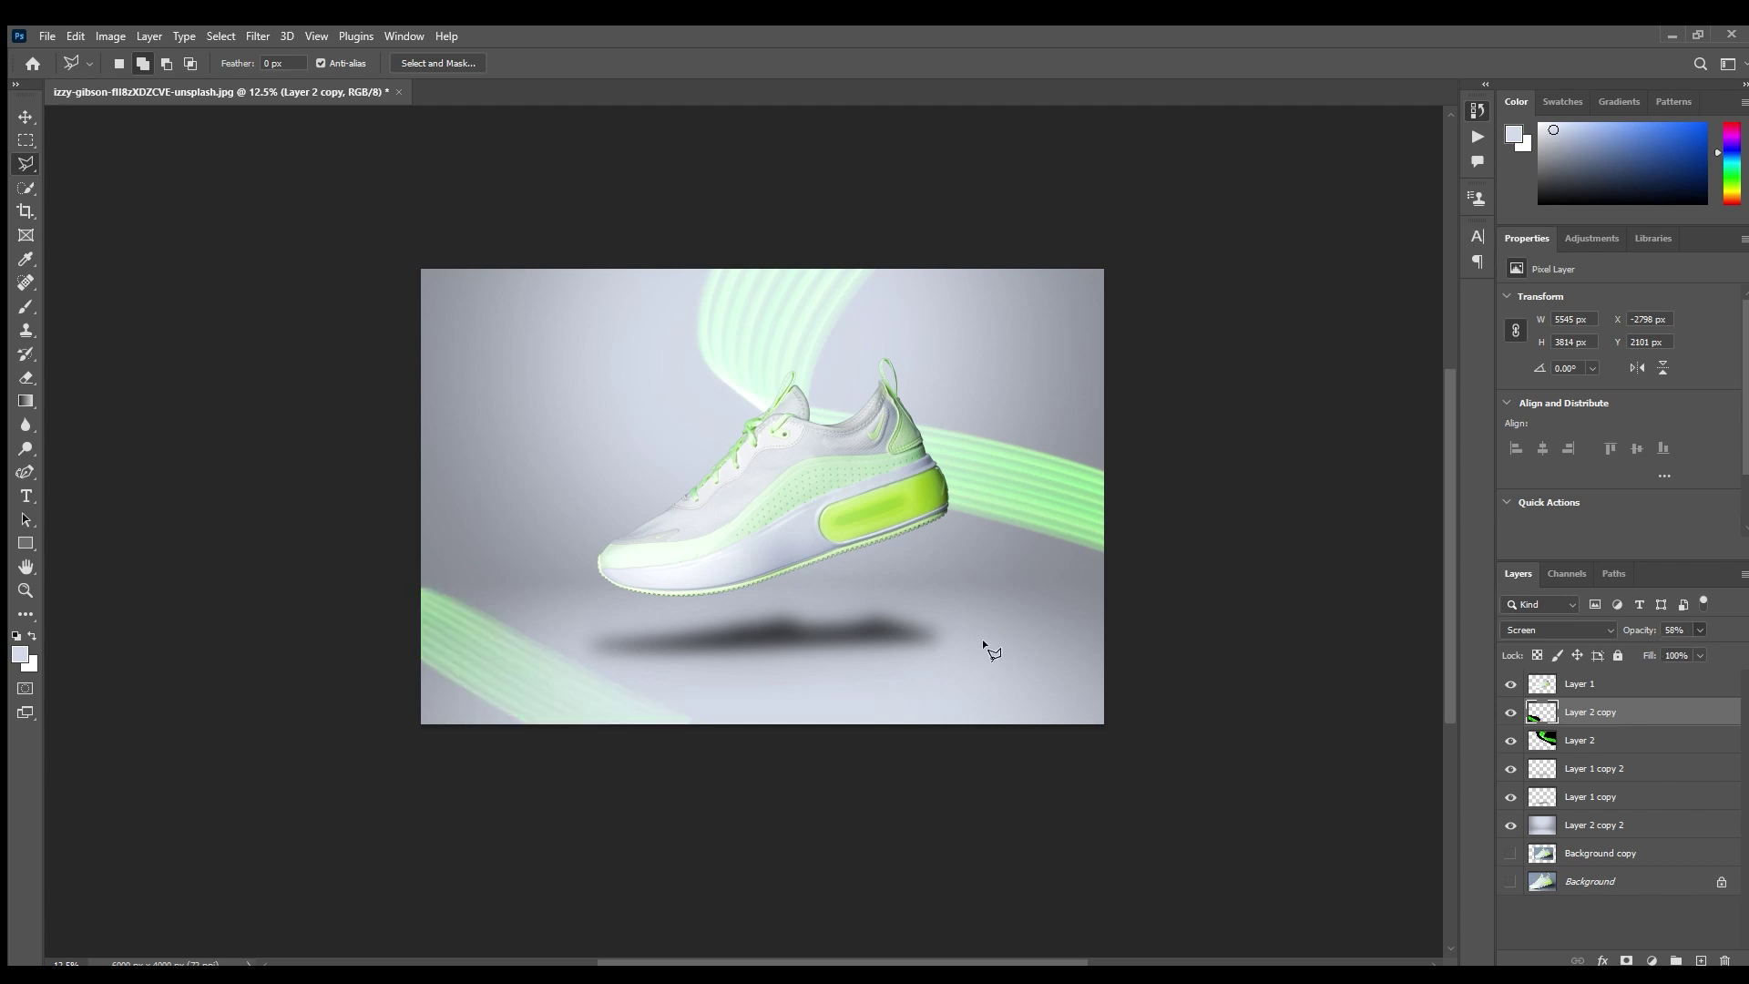
{"action": "left_click_drag", "start_coordinate": [867, 634], "coordinate": [906, 591]}
- Compare lavender and light blue tints on Layer 2 copy 2, keeping light blue
{"action": "left_click", "coordinate": [1615, 827]}
{"action": "key", "text": "i"}
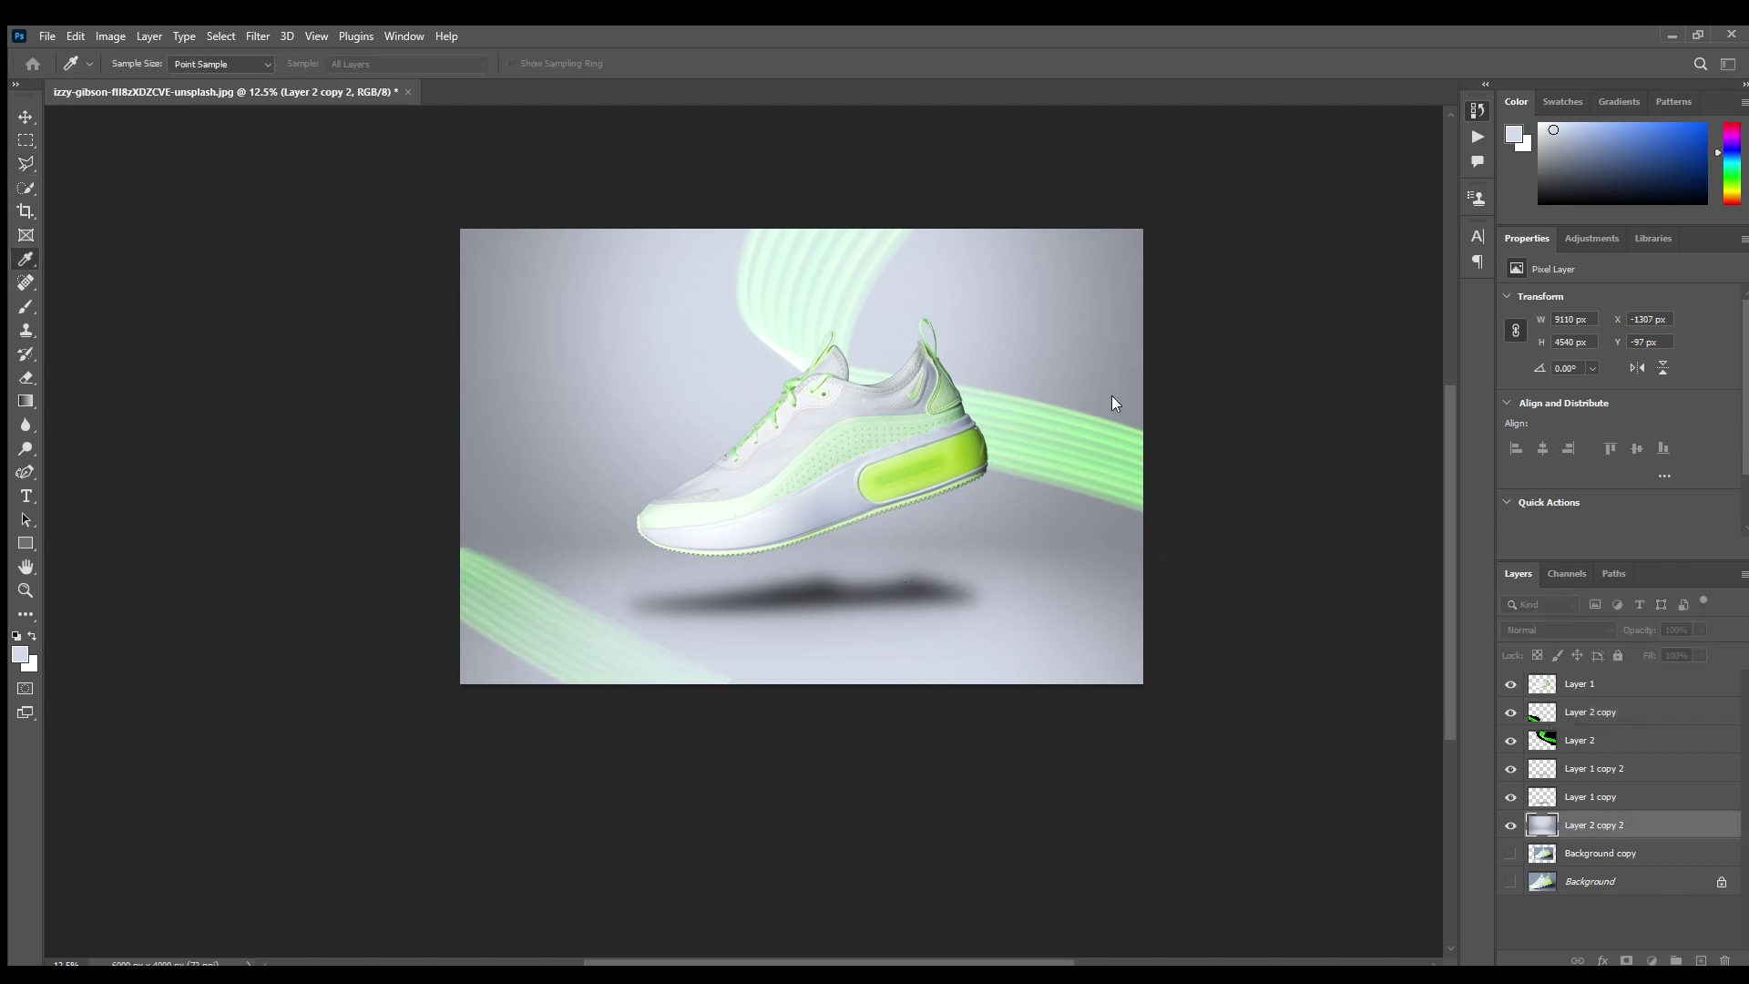
{"action": "key", "text": "alt+BackSpace"}
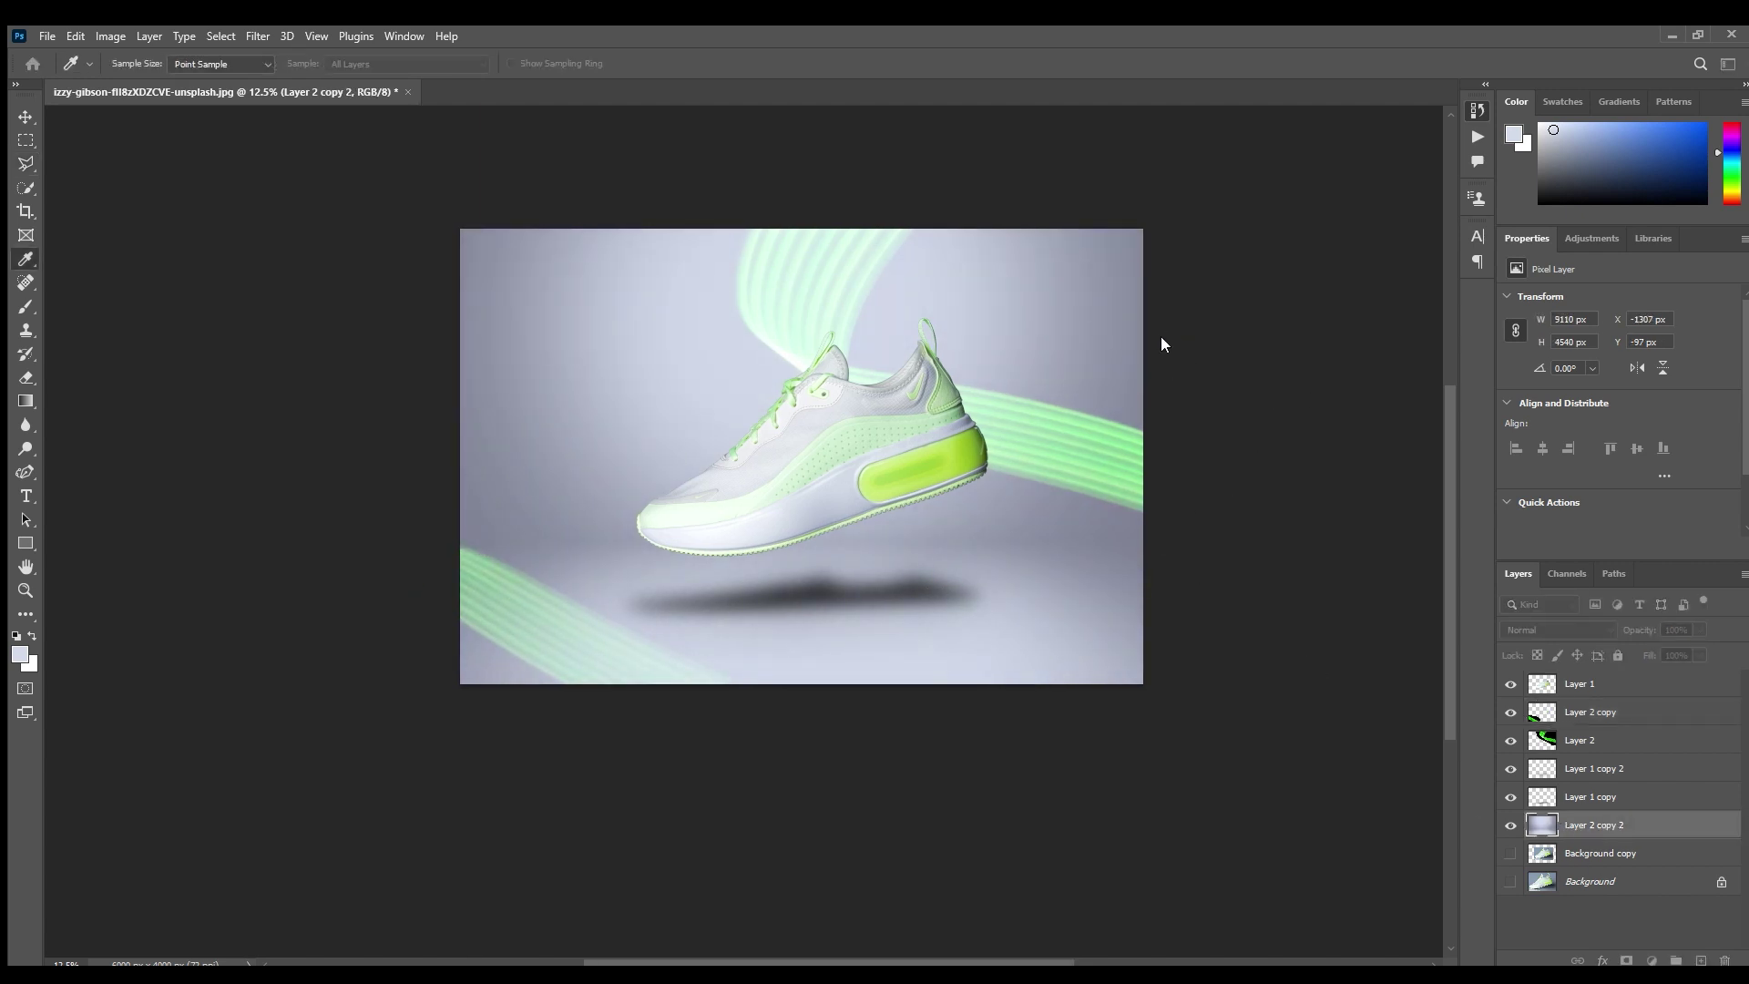
{"action": "key", "text": "ctrl+z"}
{"action": "key", "text": "ctrl+shift+z"}
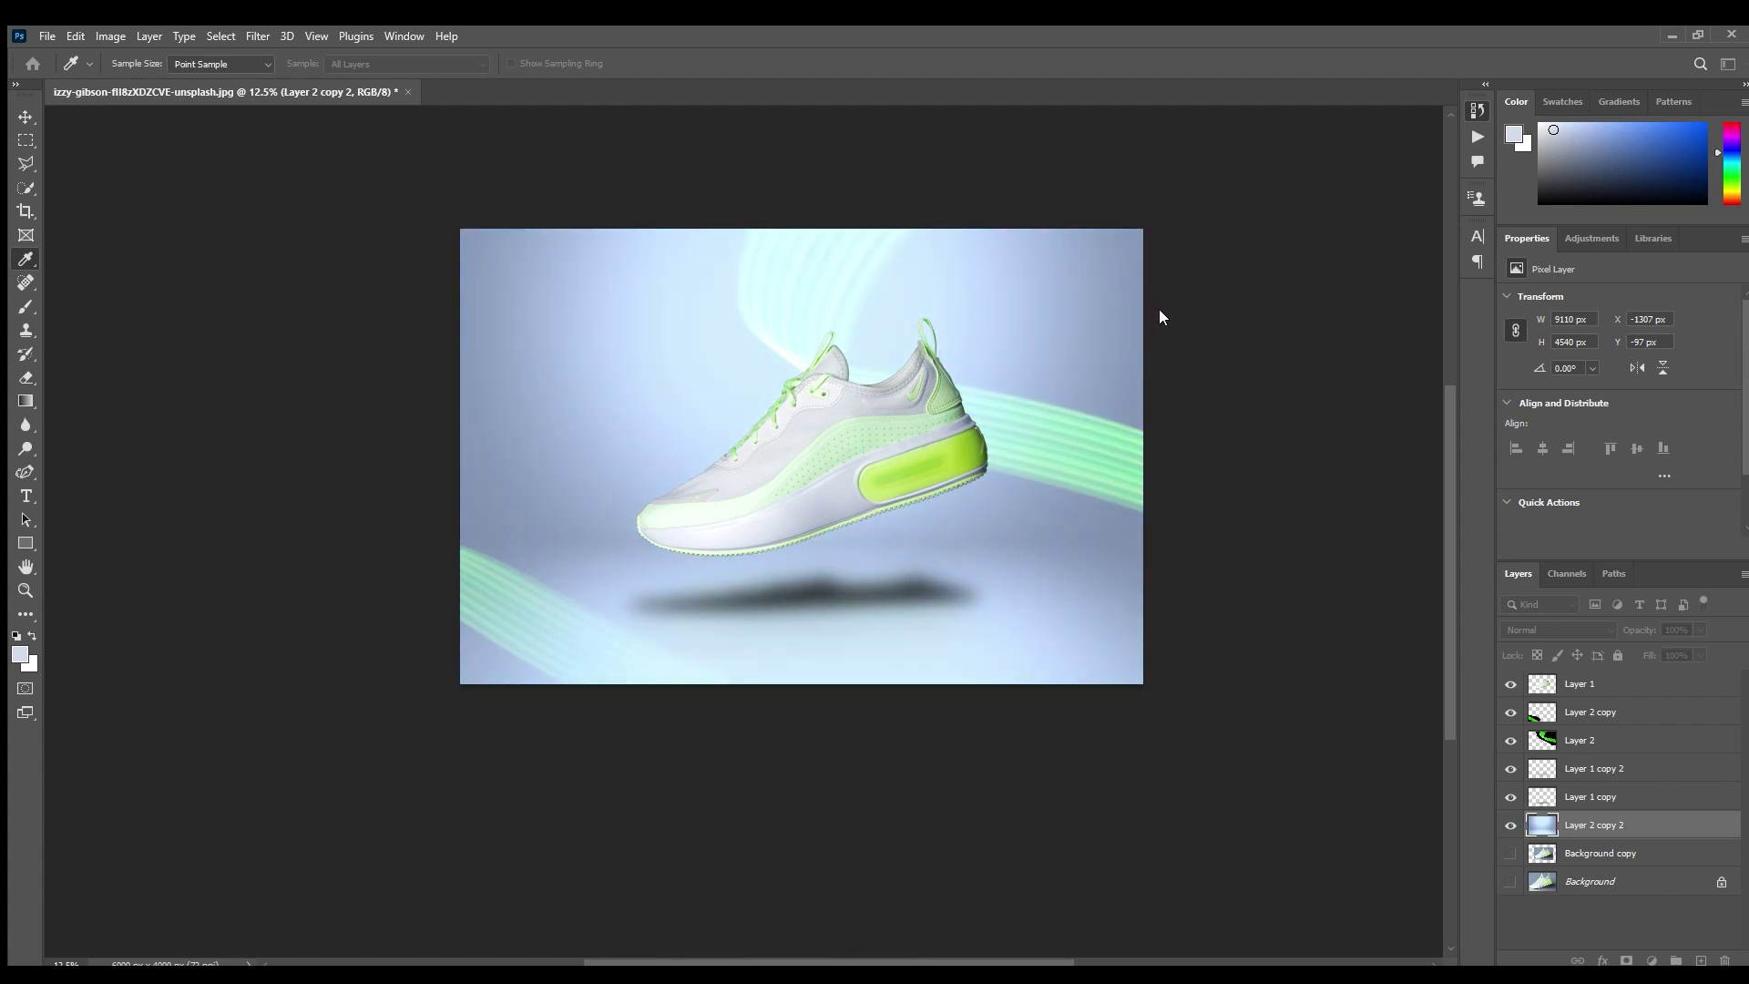
{"action": "key", "text": "ctrl+z"}
{"action": "key", "text": "h"}
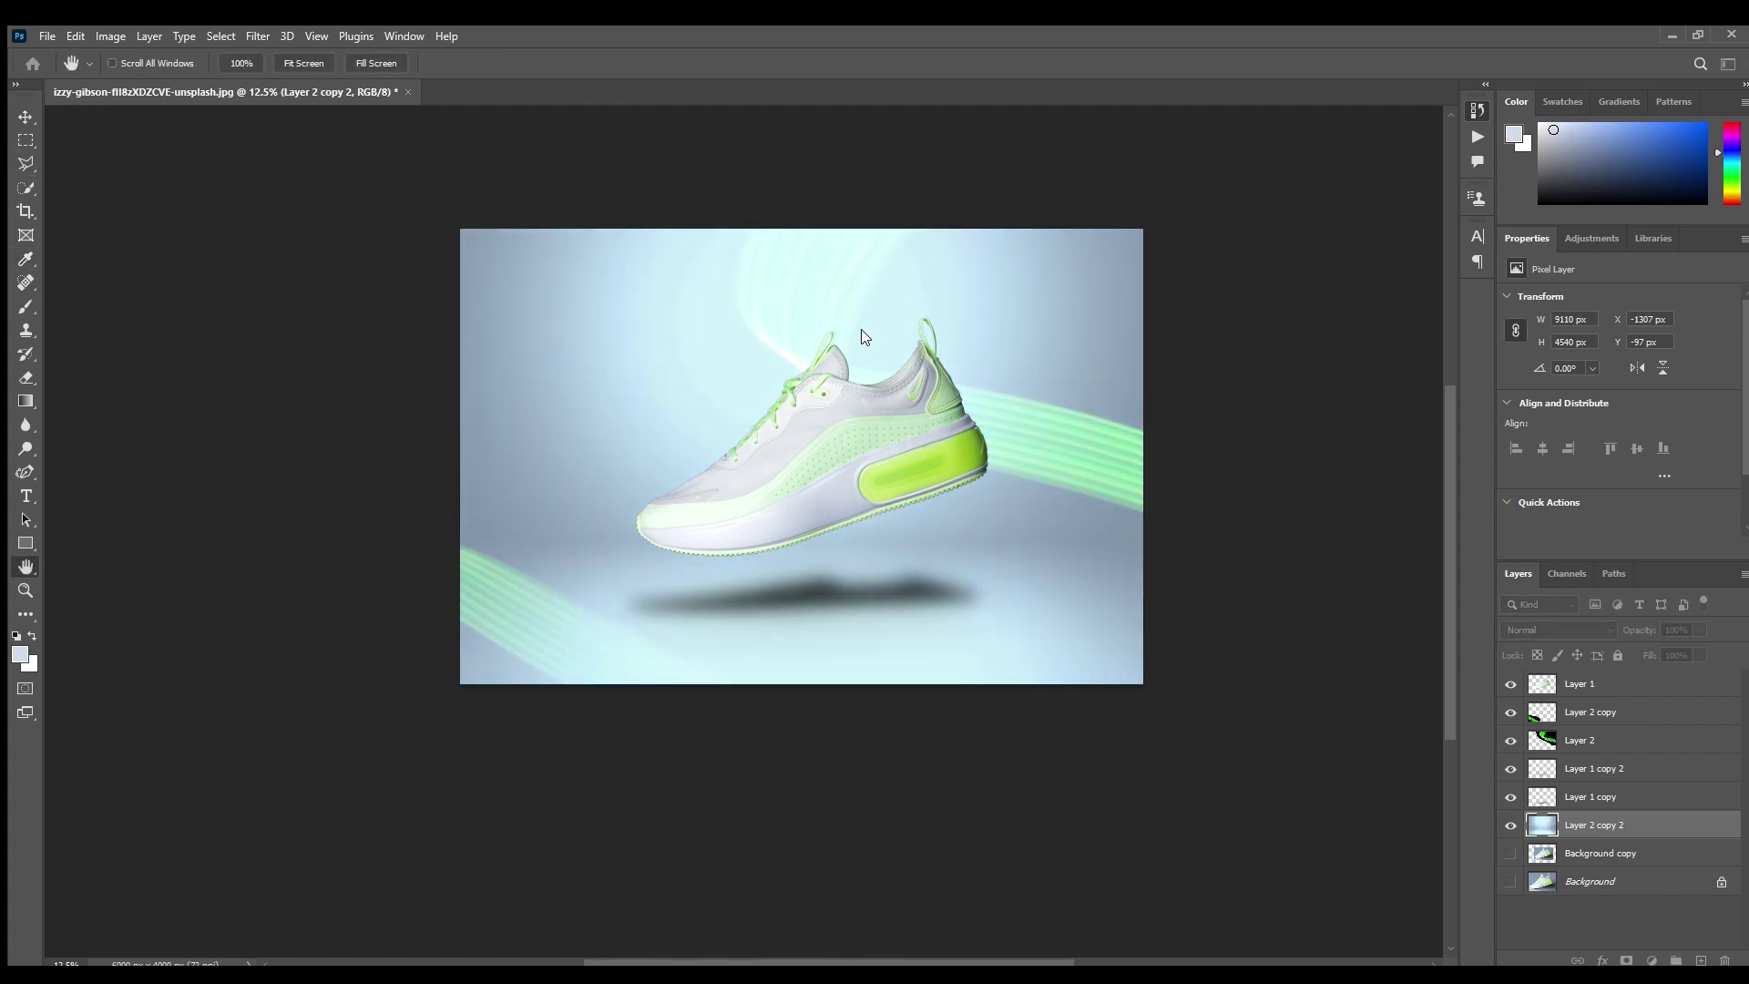
{"action": "key", "text": "l"}
- Duplicate the blue backdrop, move the copy to the top and clip it to the shoe layer
{"action": "key", "text": "ctrl+j"}
{"action": "key", "text": "ctrl+bracketright"}
{"action": "key", "text": "ctrl+bracketright"}
{"action": "key", "text": "ctrl+bracketright"}
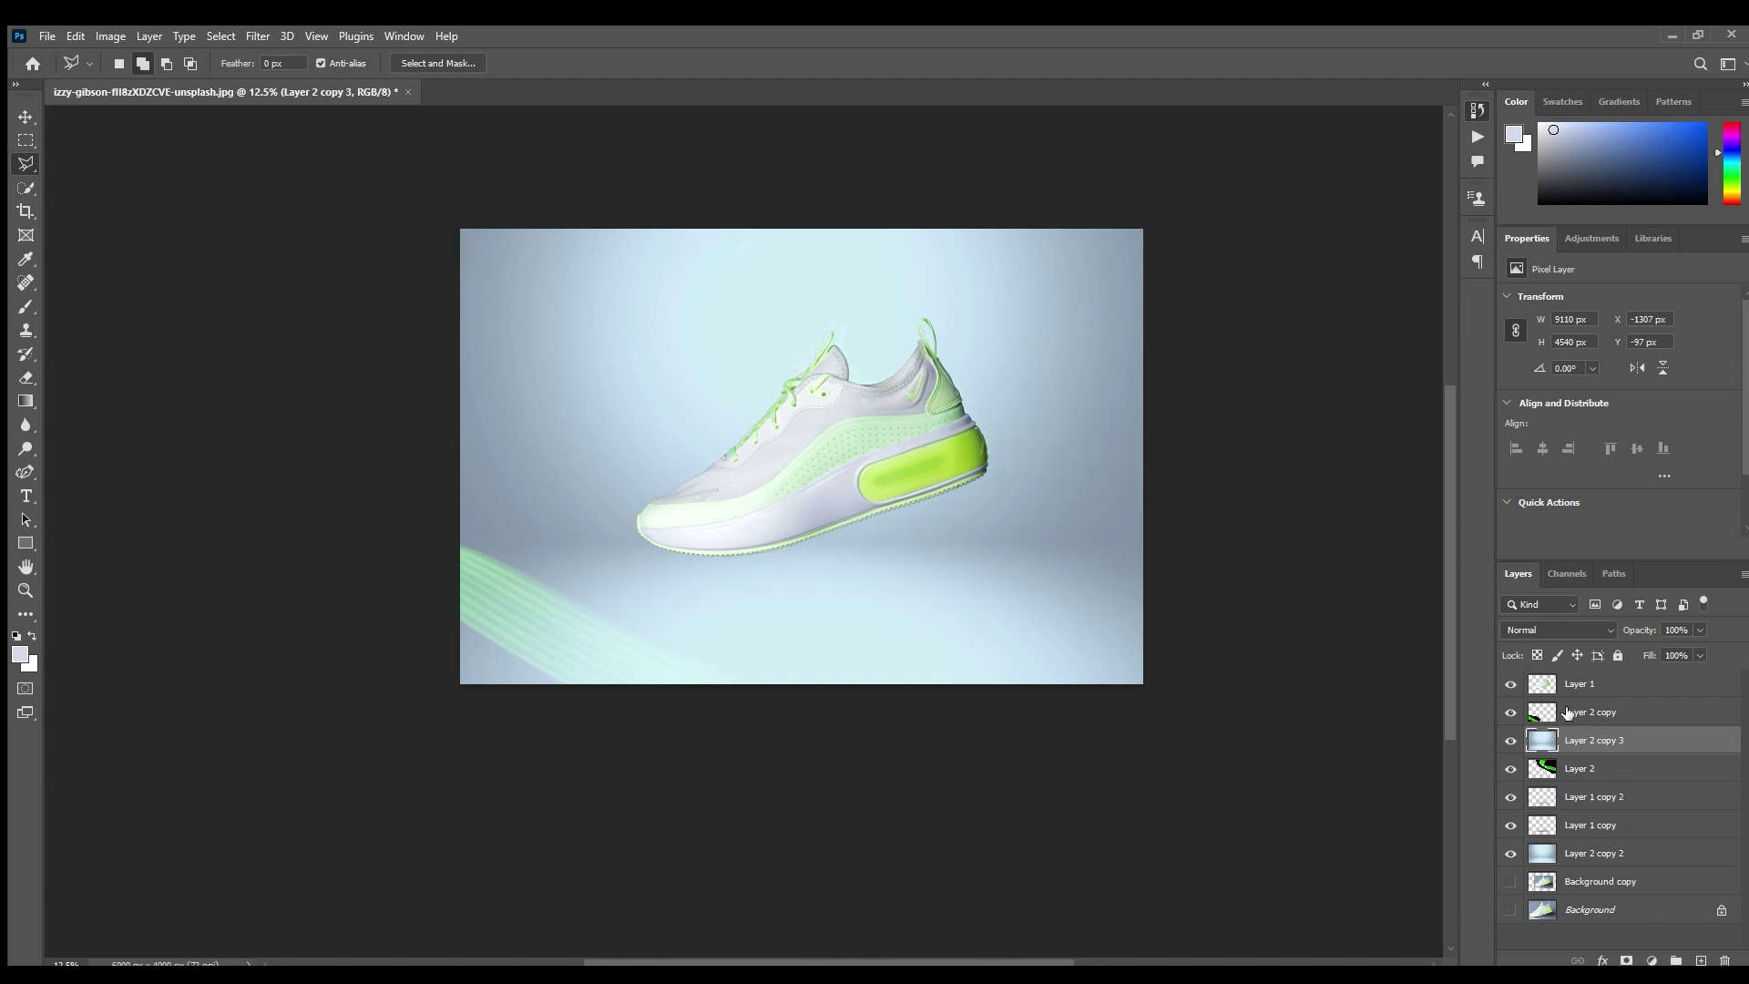
{"action": "key", "text": "ctrl+bracketright"}
{"action": "key", "text": "ctrl+bracketright"}
{"action": "left_click", "coordinate": [1565, 711], "text": "alt"}
- Set the clipped backdrop copy to Soft Light blending at 15% opacity
{"action": "left_click", "coordinate": [1564, 628]}
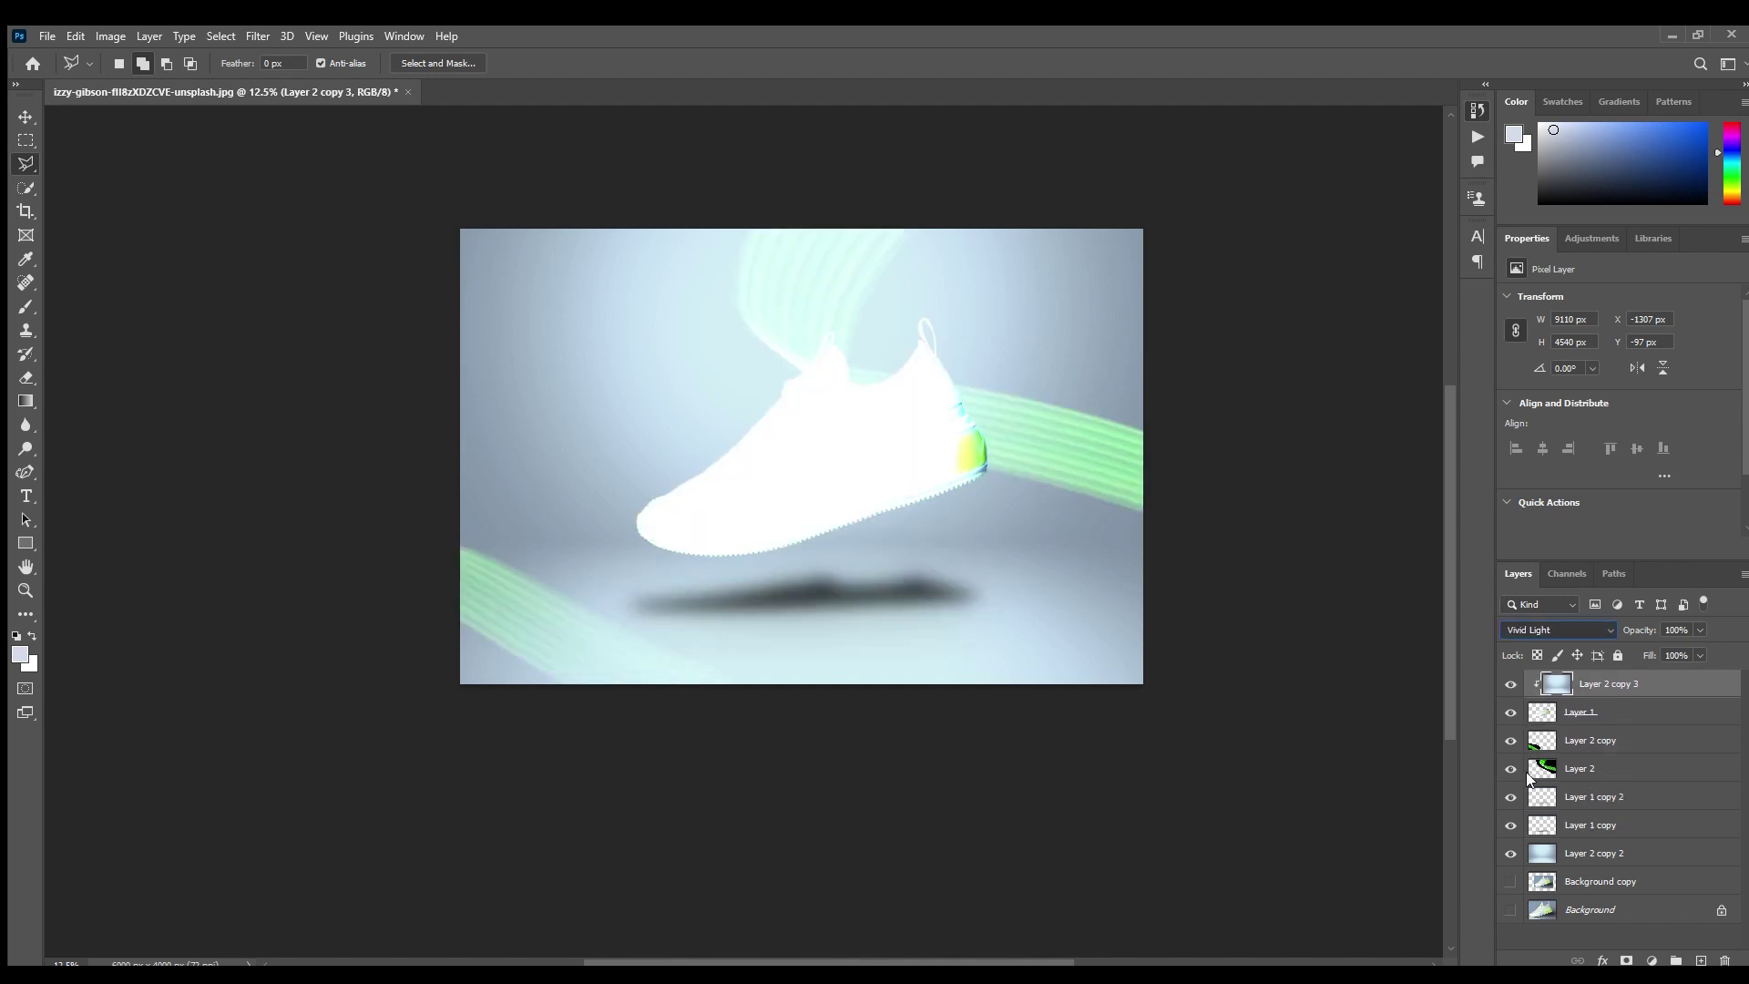
{"action": "left_click", "coordinate": [1531, 884]}
{"action": "key", "text": "i"}
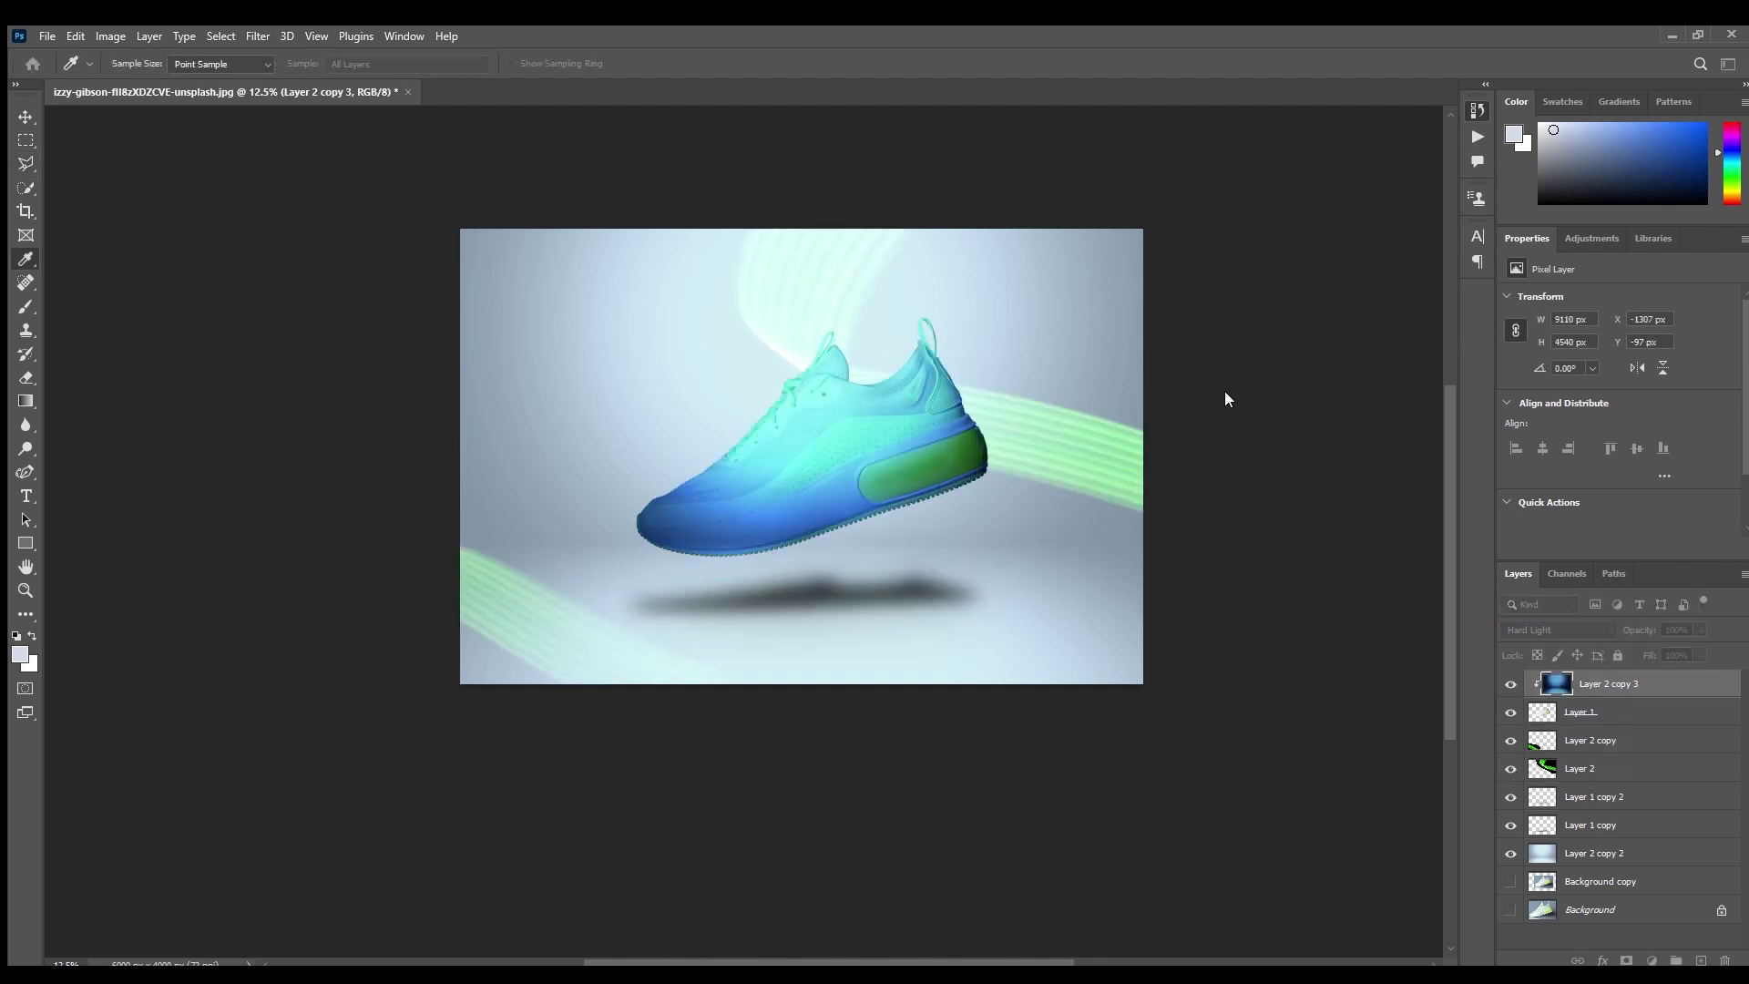
{"action": "key", "text": "l"}
{"action": "scroll", "coordinate": [1556, 630], "scroll_direction": "up", "scroll_amount": 1}
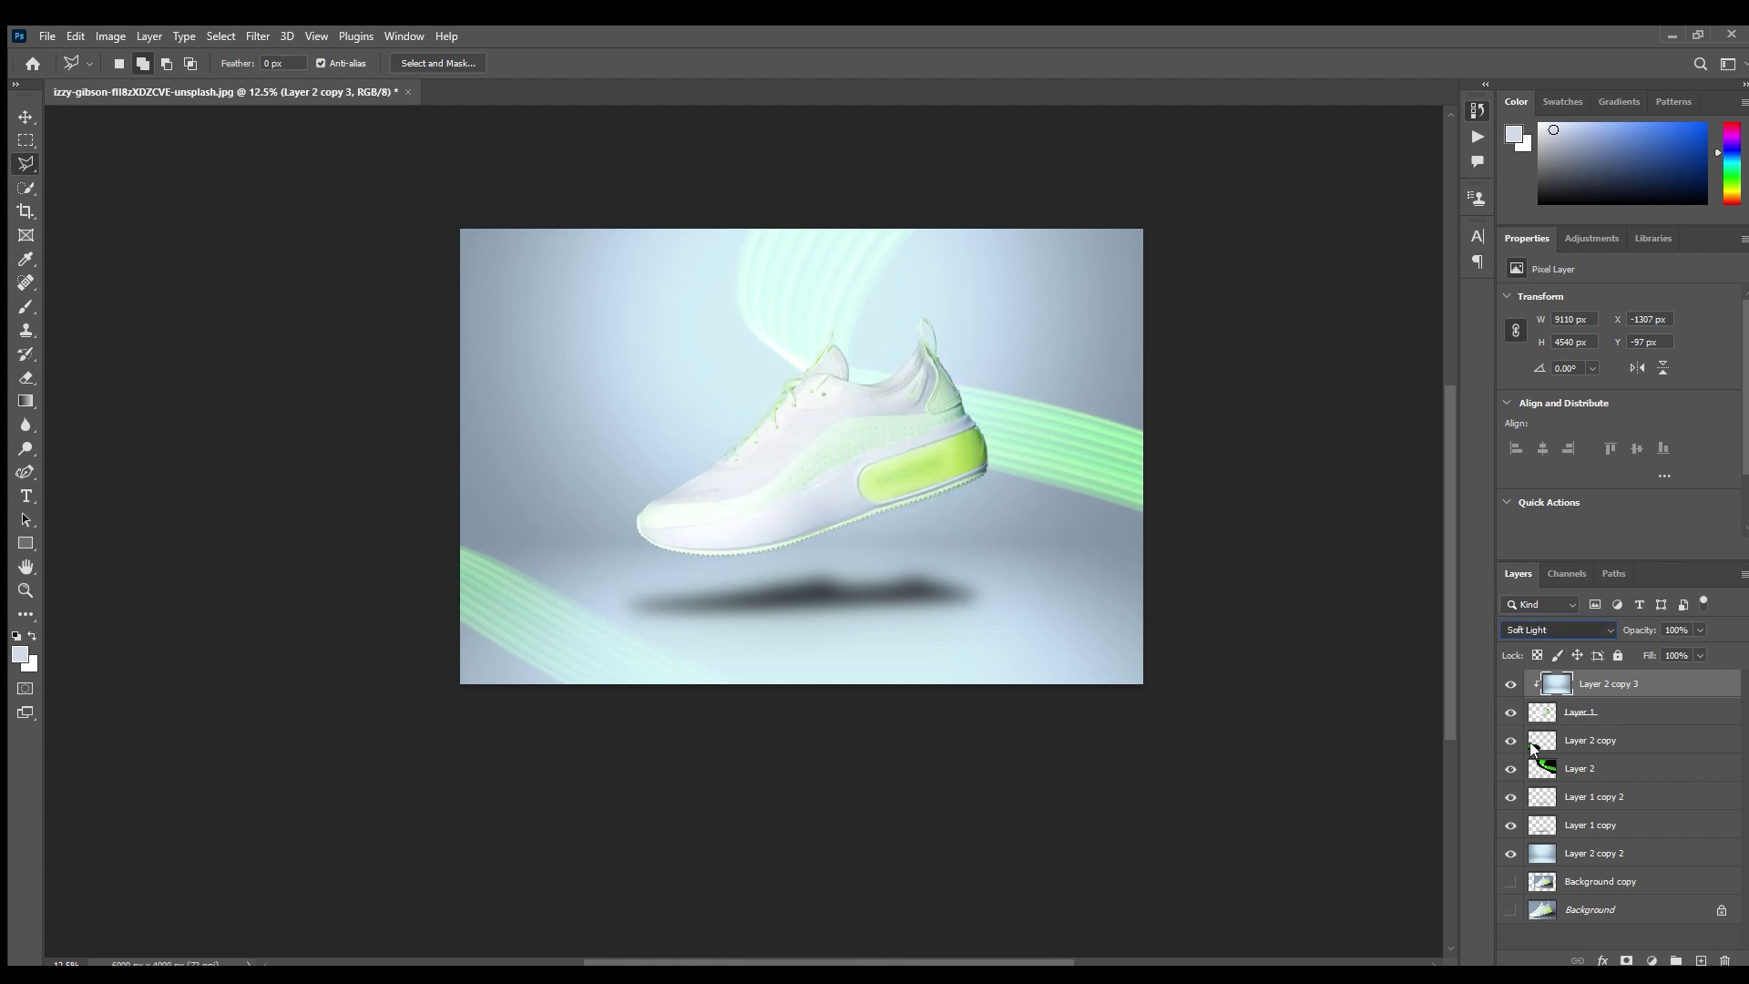
{"action": "key", "text": "i"}
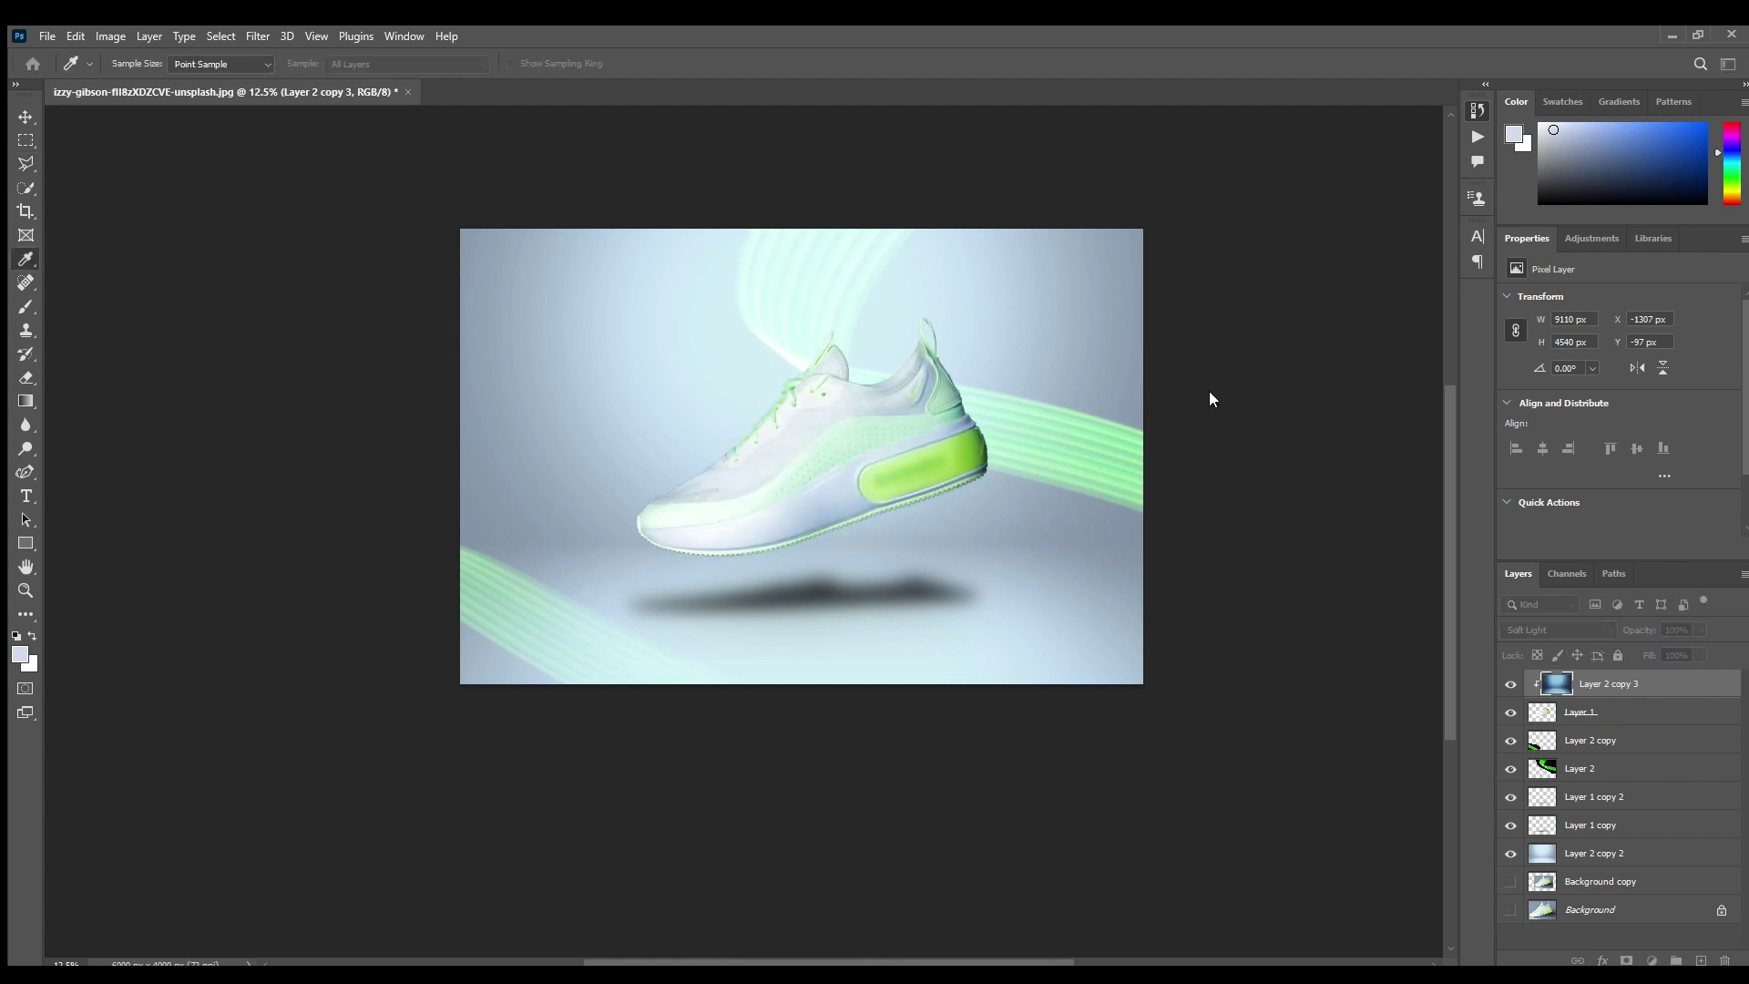
{"action": "key", "text": "l"}
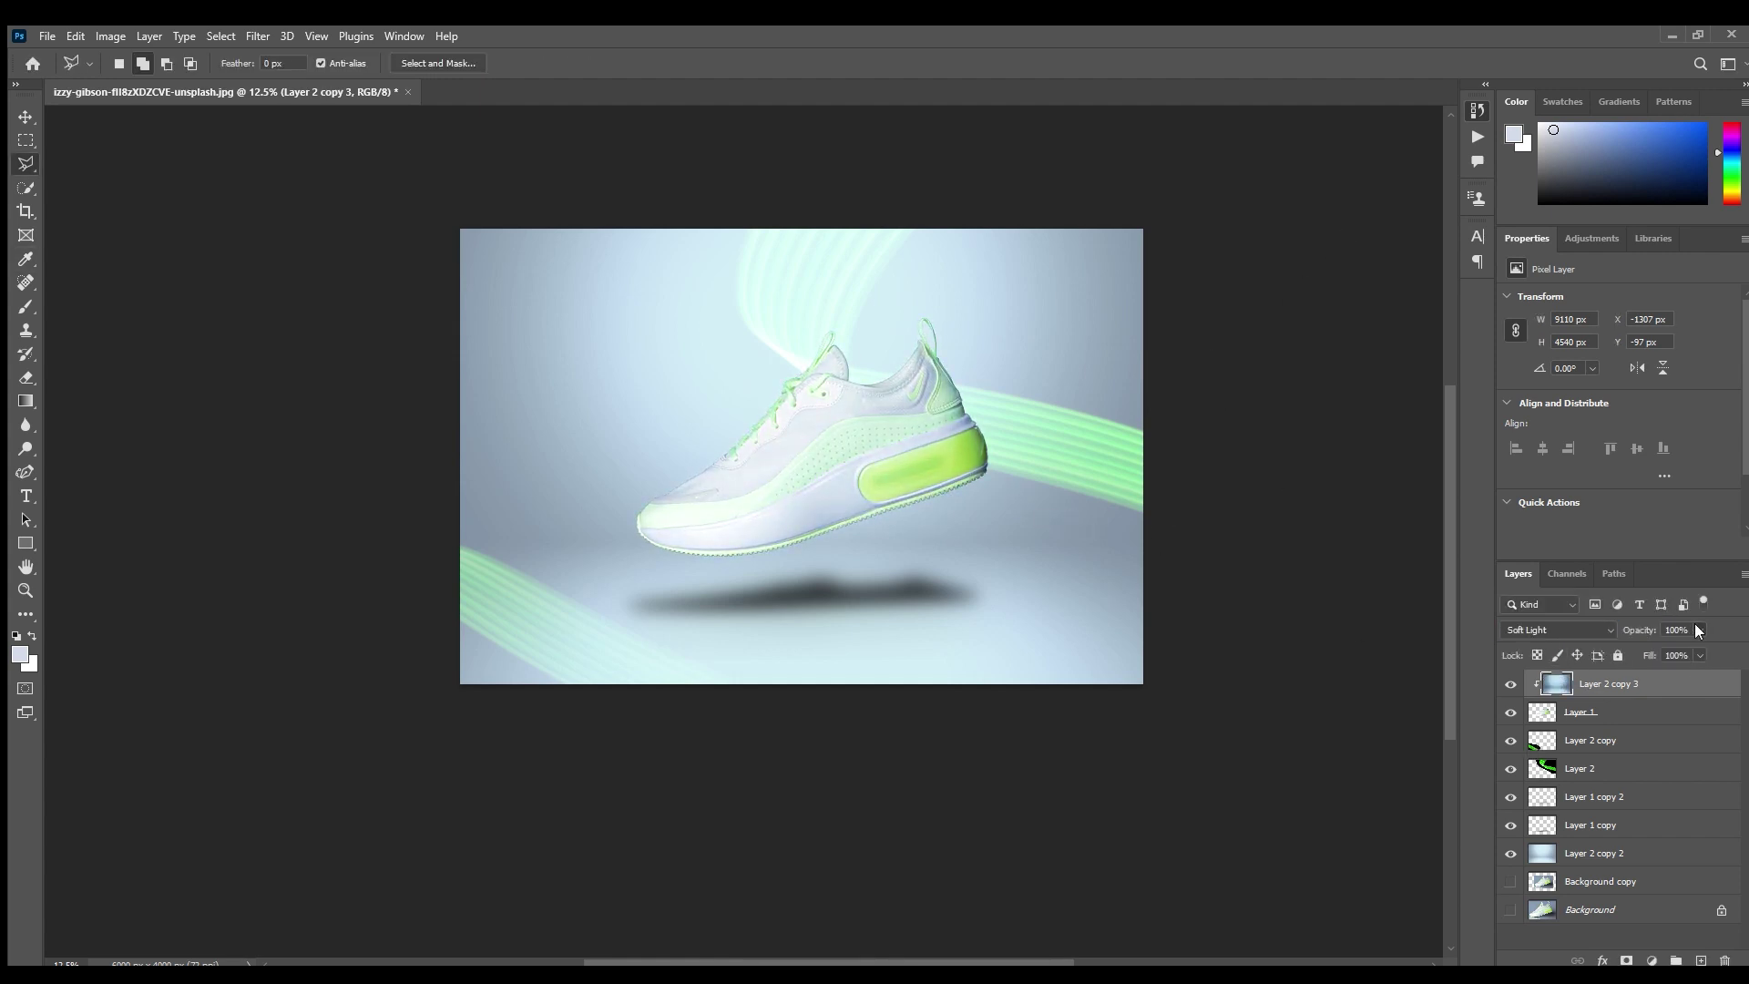
{"action": "key", "text": "1"}
{"action": "key", "text": "5"}
{"action": "left_click_drag", "start_coordinate": [938, 466], "coordinate": [970, 502]}
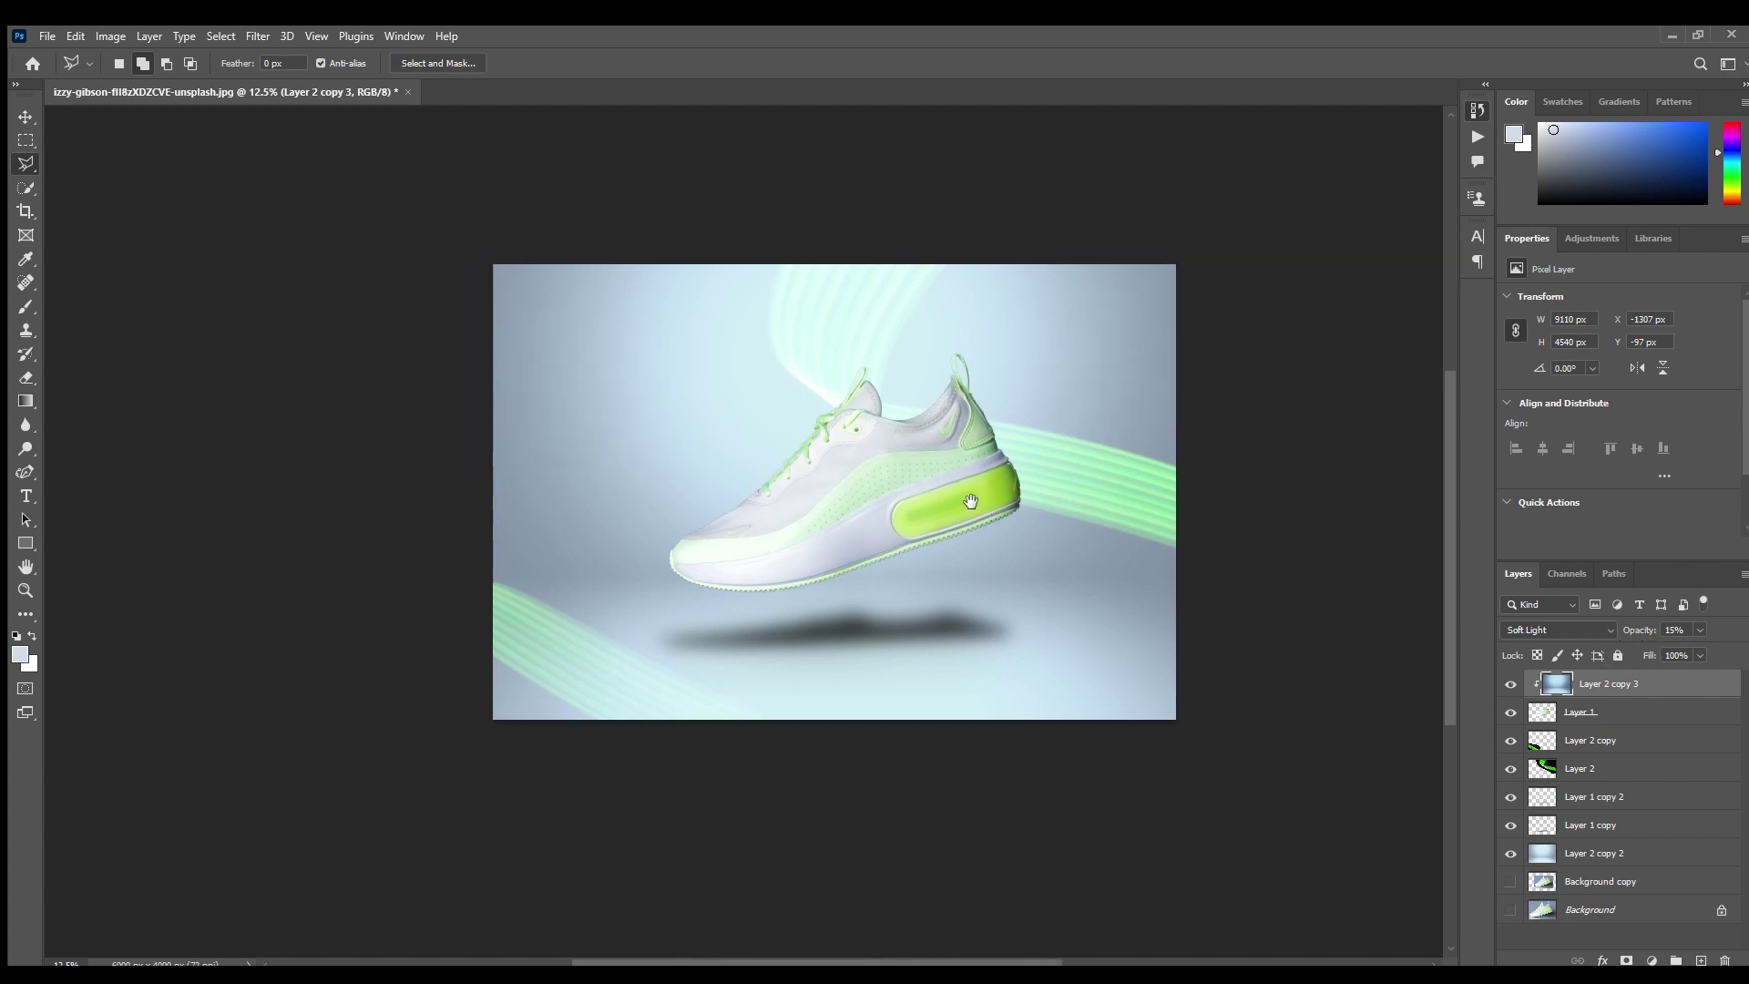
{"action": "left_click", "coordinate": [1563, 847]}
- Toggle the sneaker layer's visibility to compare, then duplicate Layer 1
{"action": "key", "text": "i"}
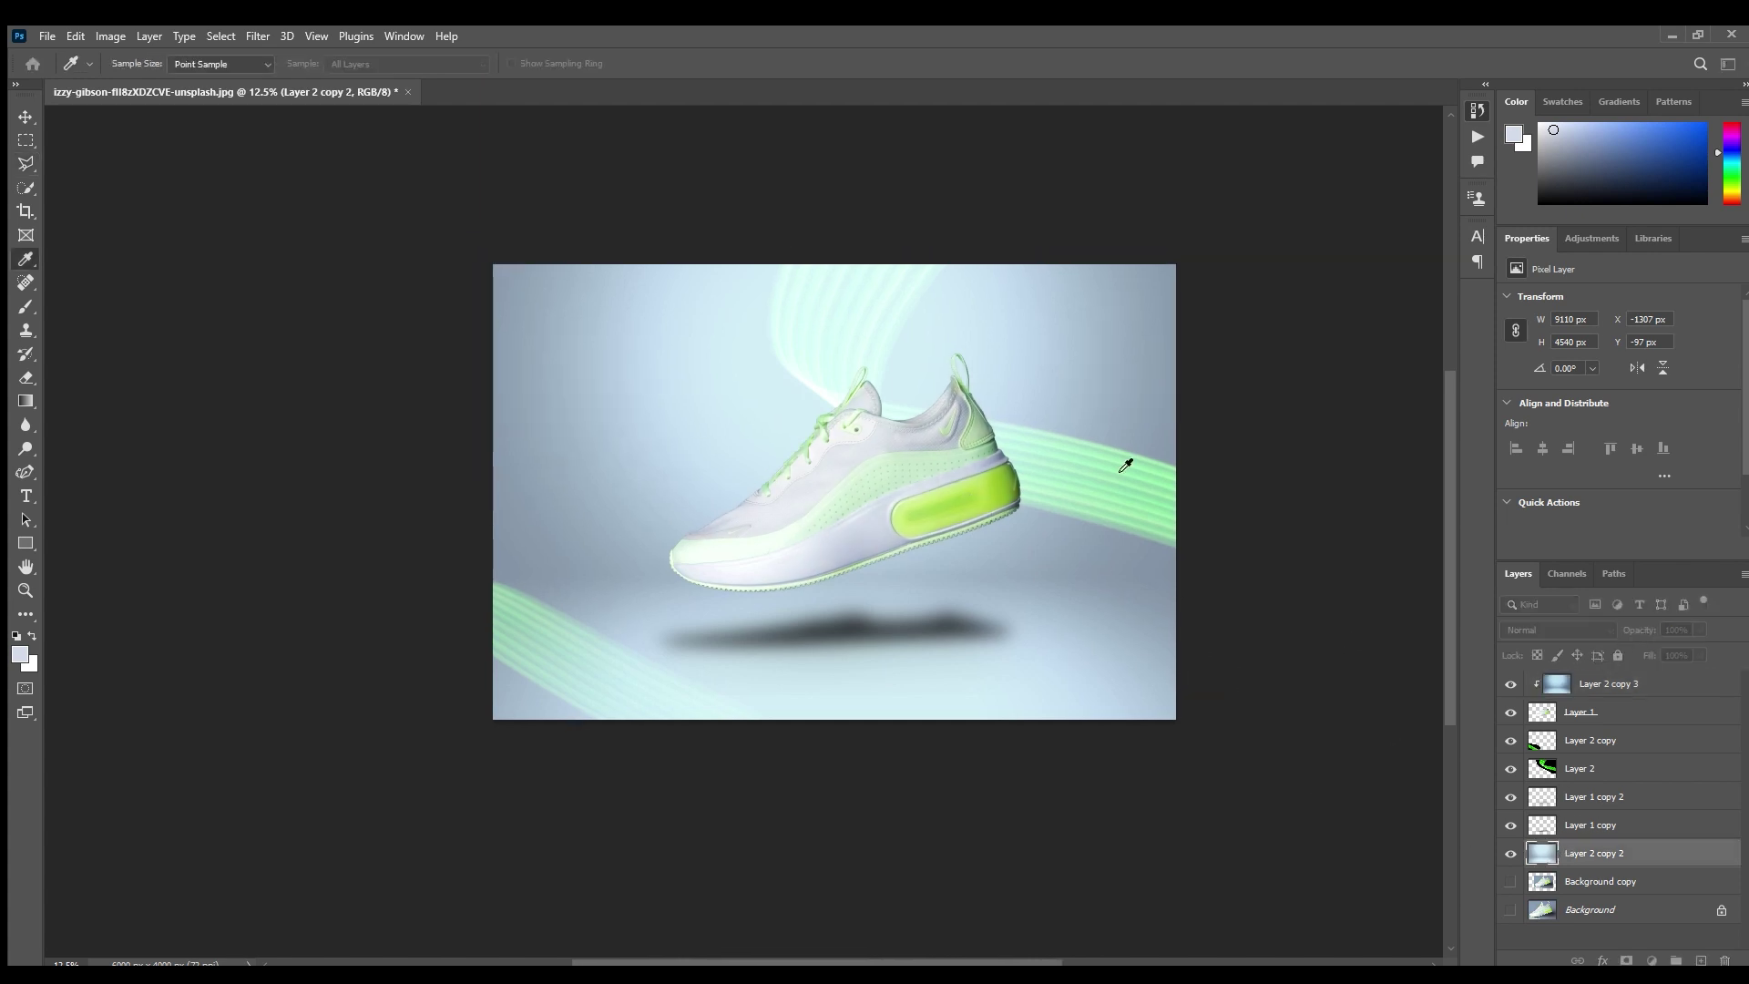
{"action": "key", "text": "l"}
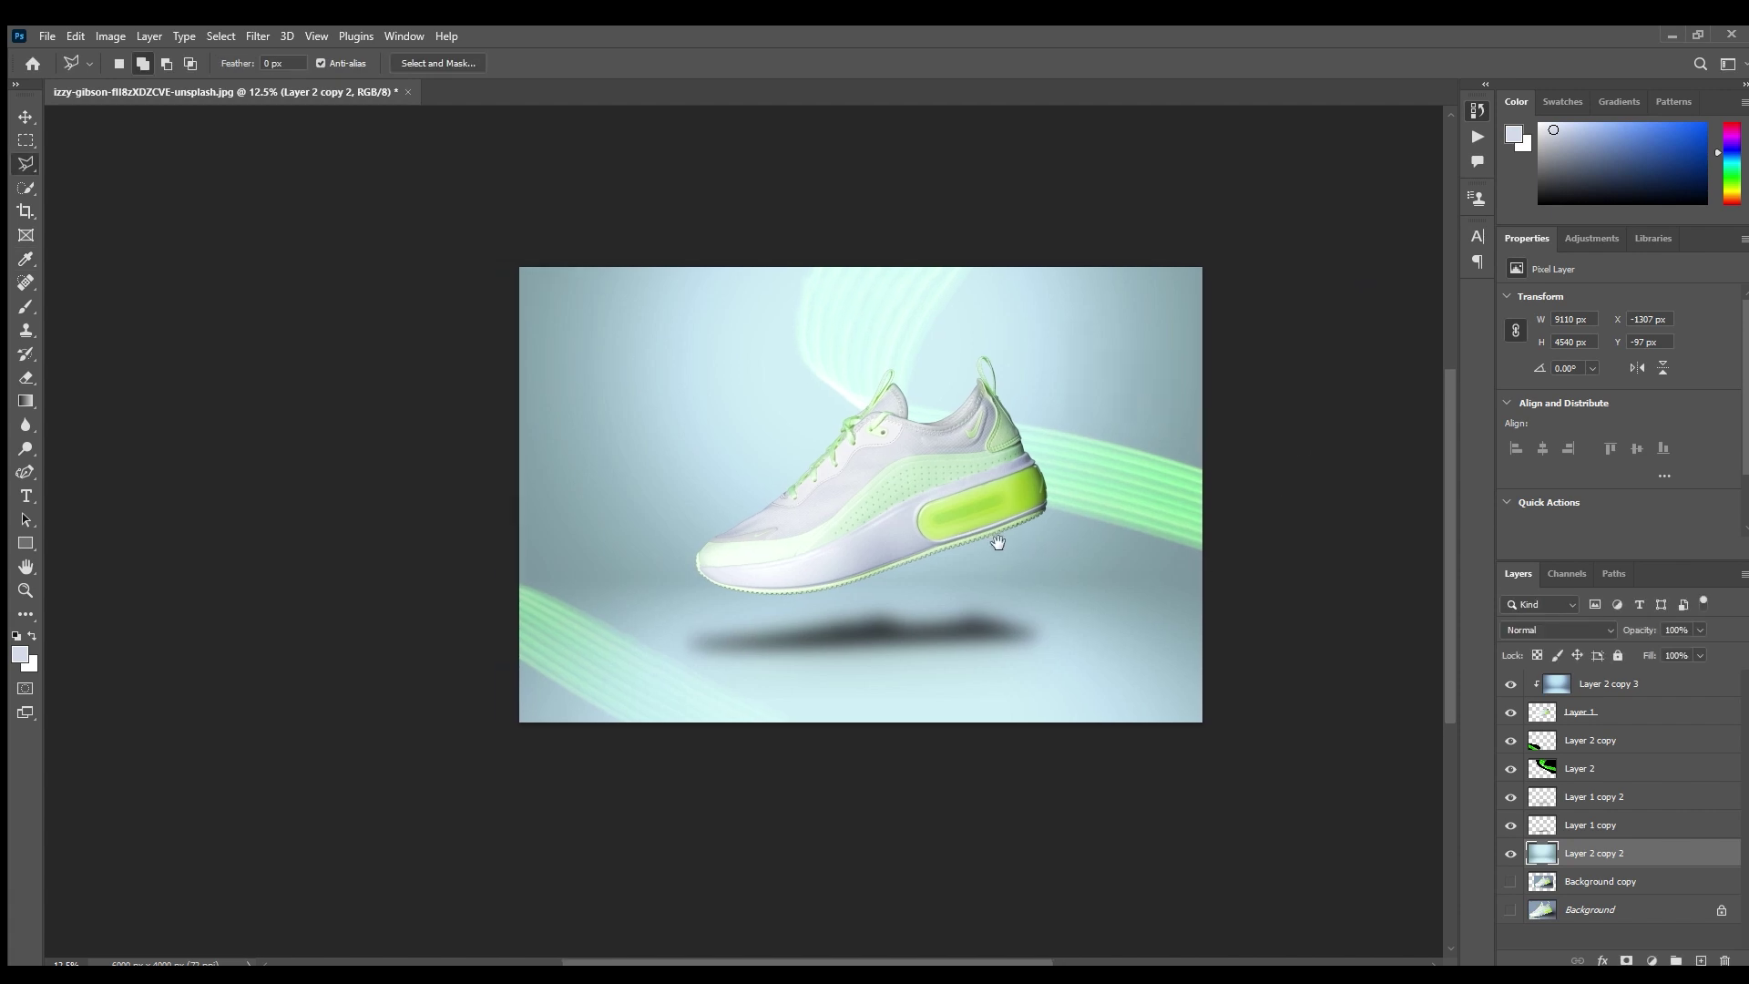
{"action": "left_click", "coordinate": [1511, 712]}
{"action": "left_click", "coordinate": [1512, 712]}
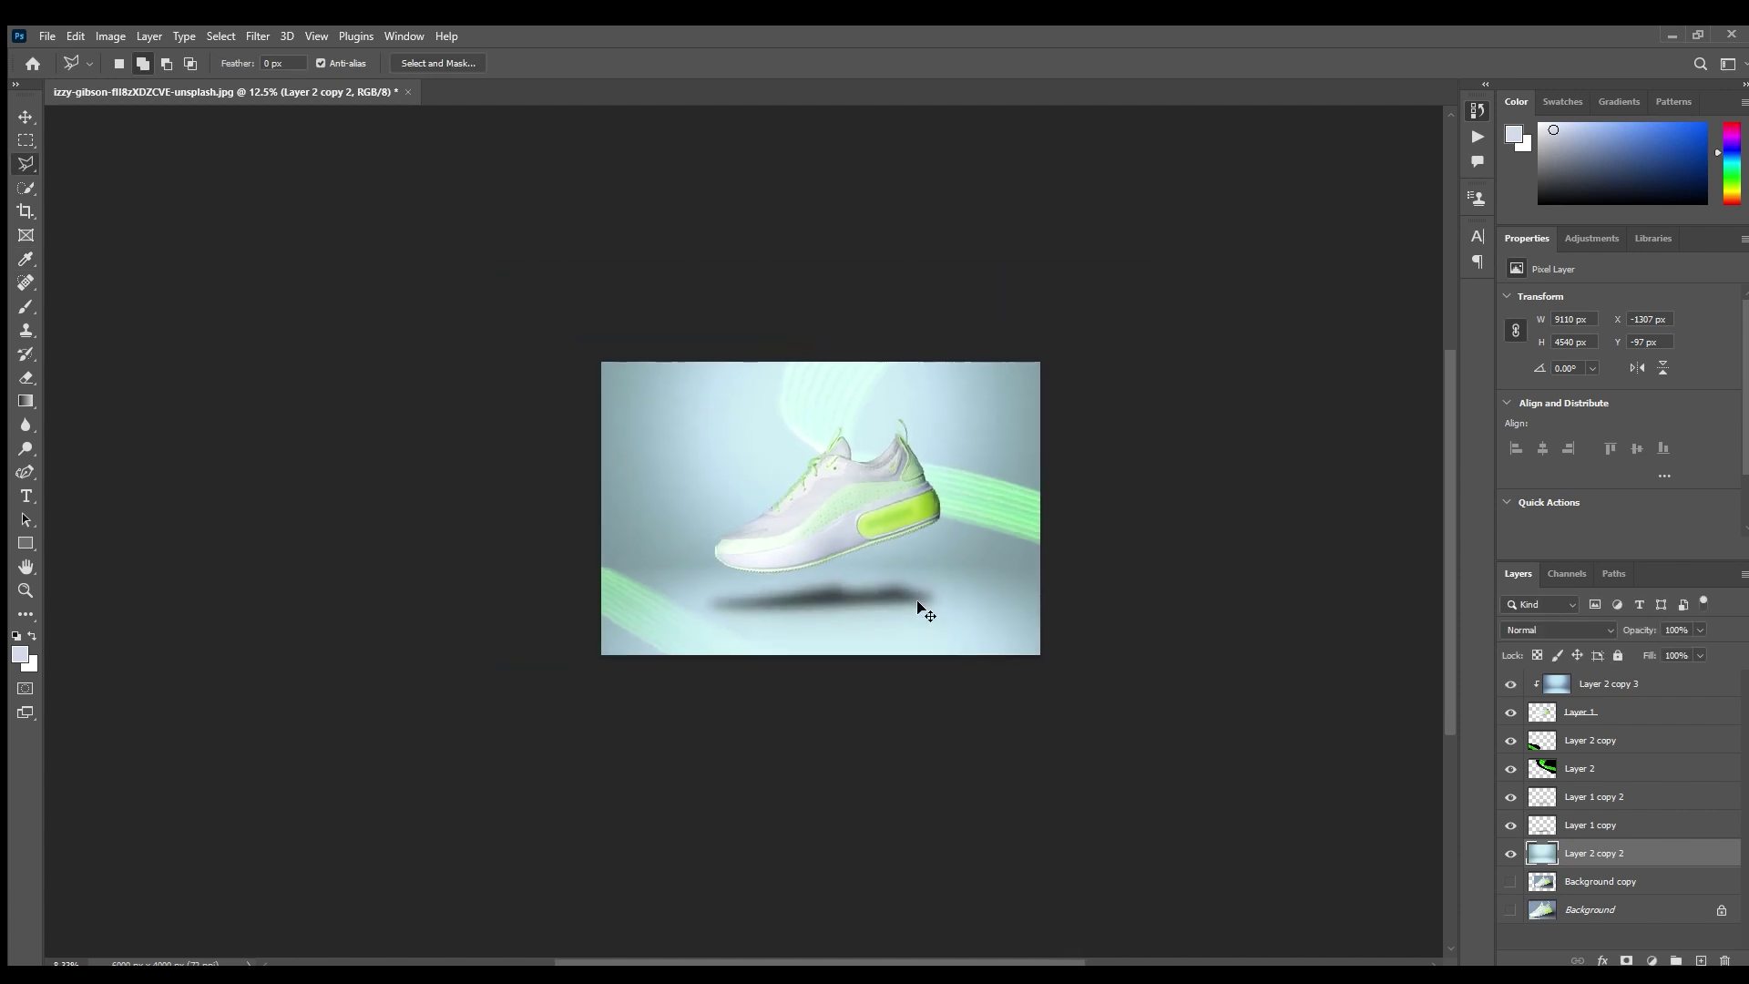
{"action": "left_click", "coordinate": [1581, 714]}
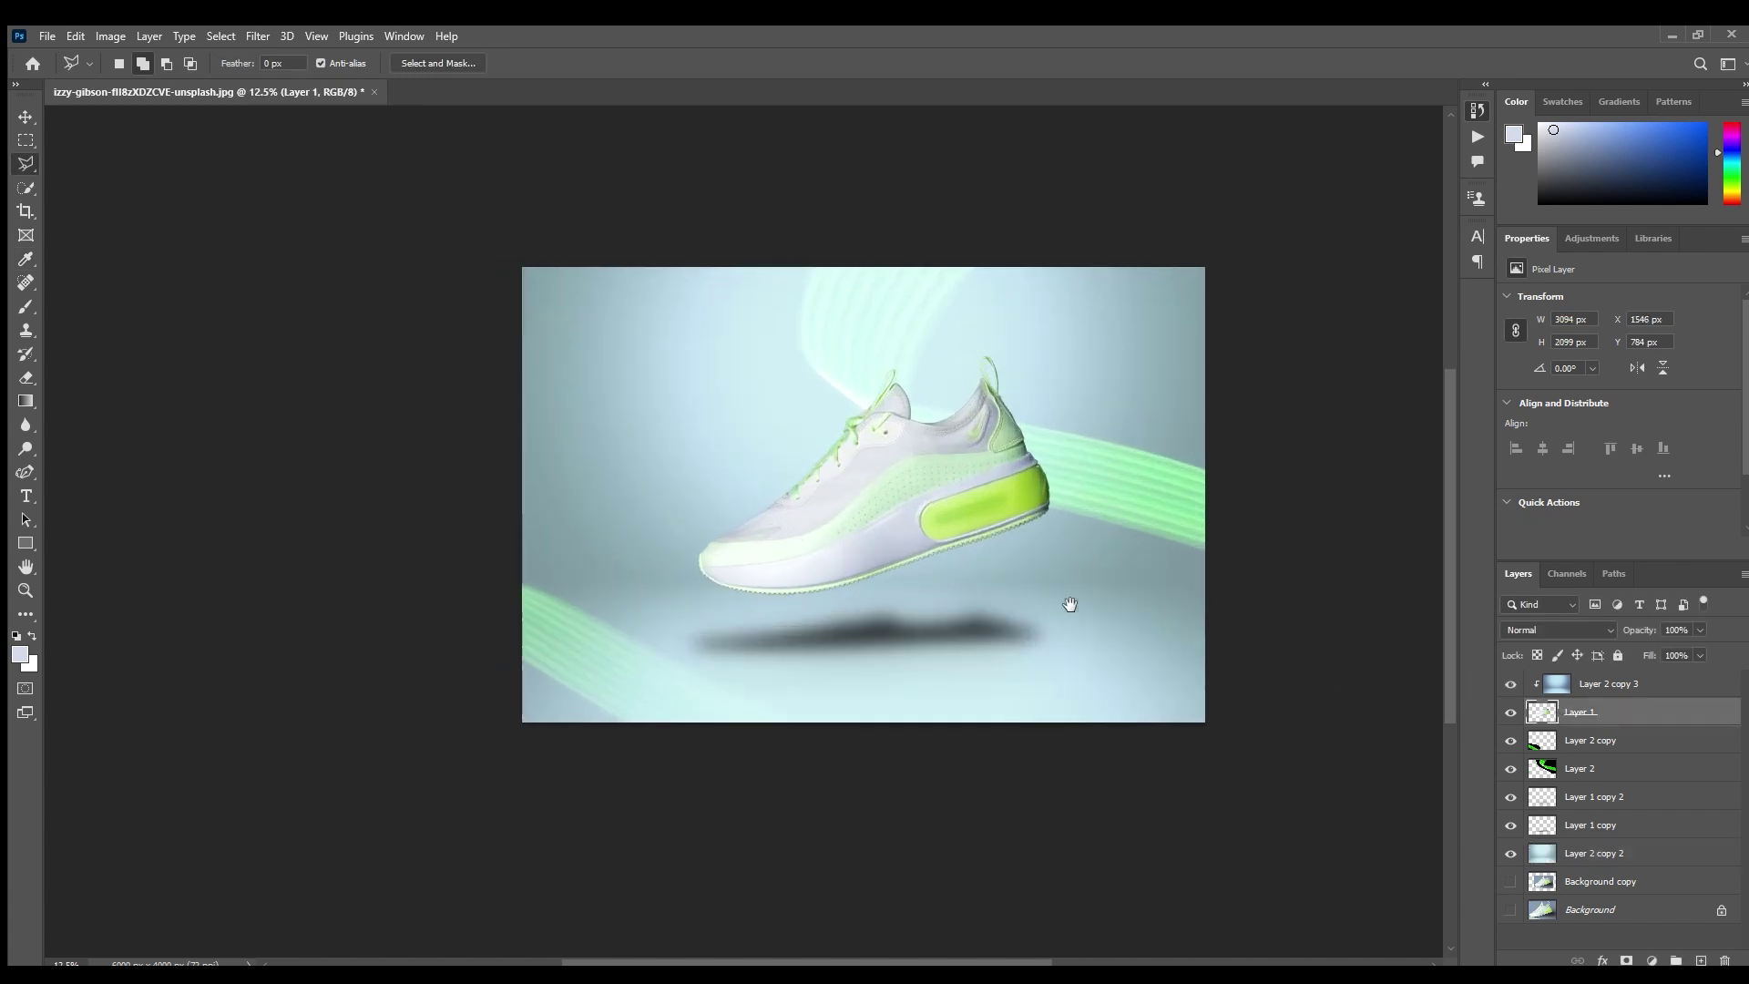
{"action": "key", "text": "ctrl+j"}
- Merge Layer 1 and Layer 2 copy 3 into a single layer
{"action": "key", "text": "i"}
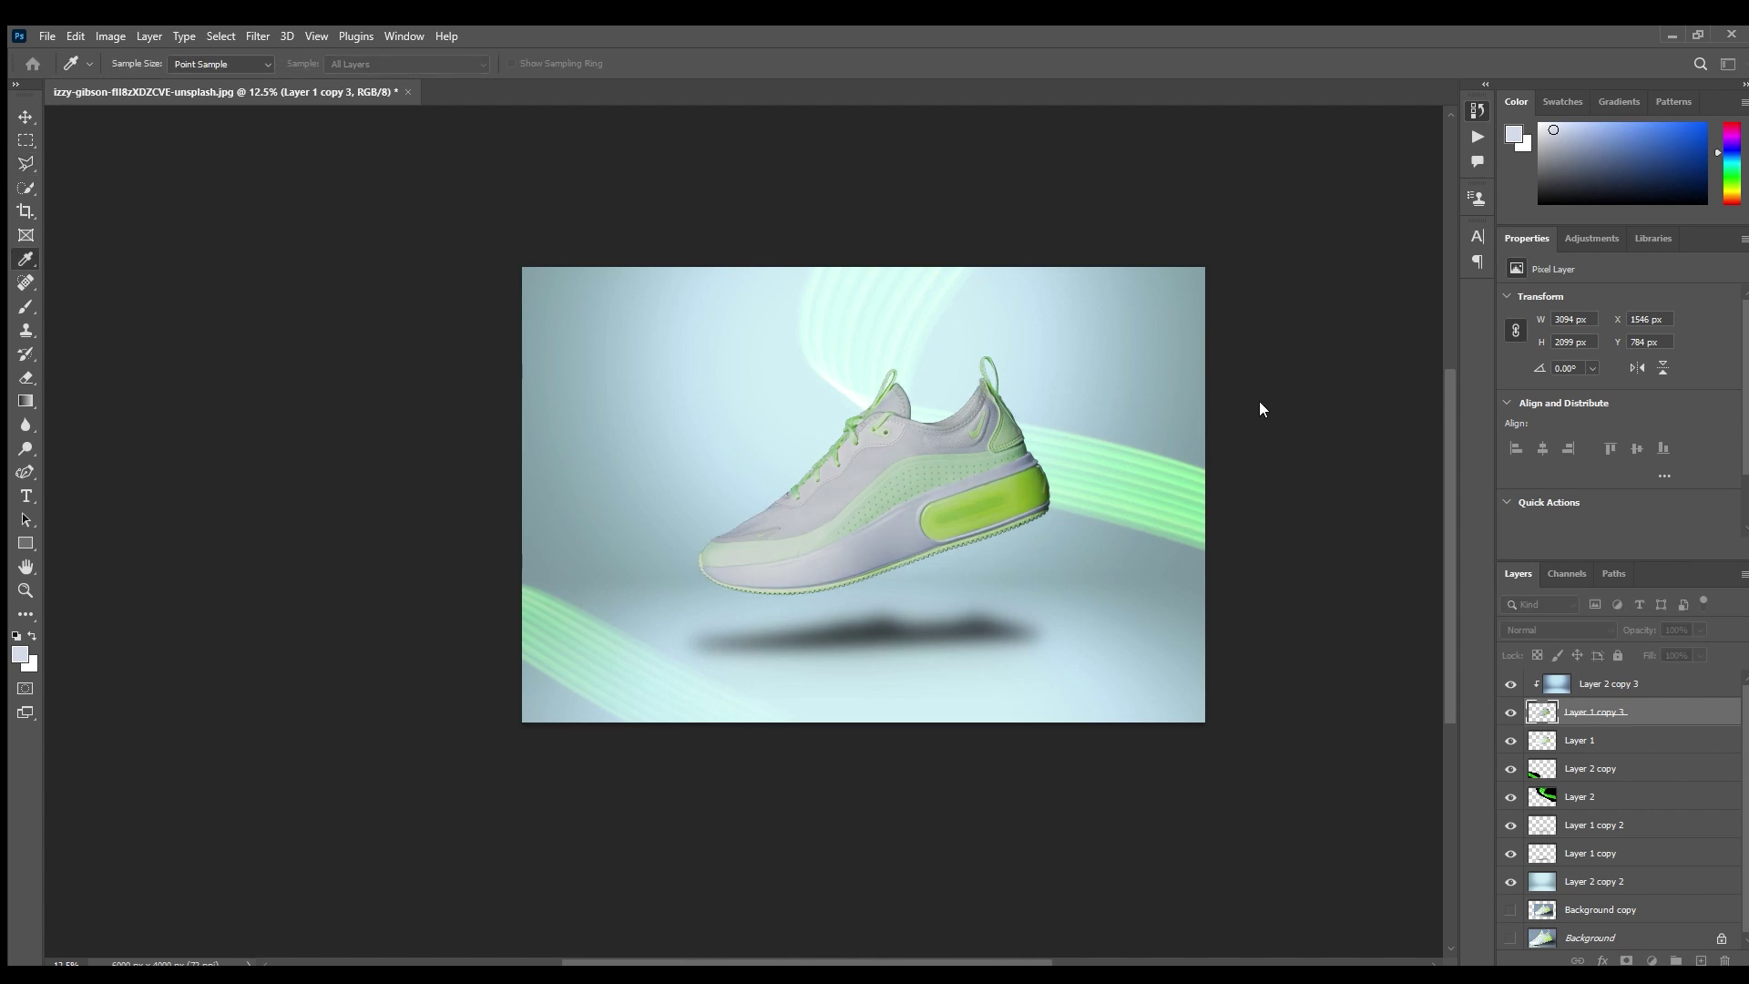
{"action": "key", "text": "l"}
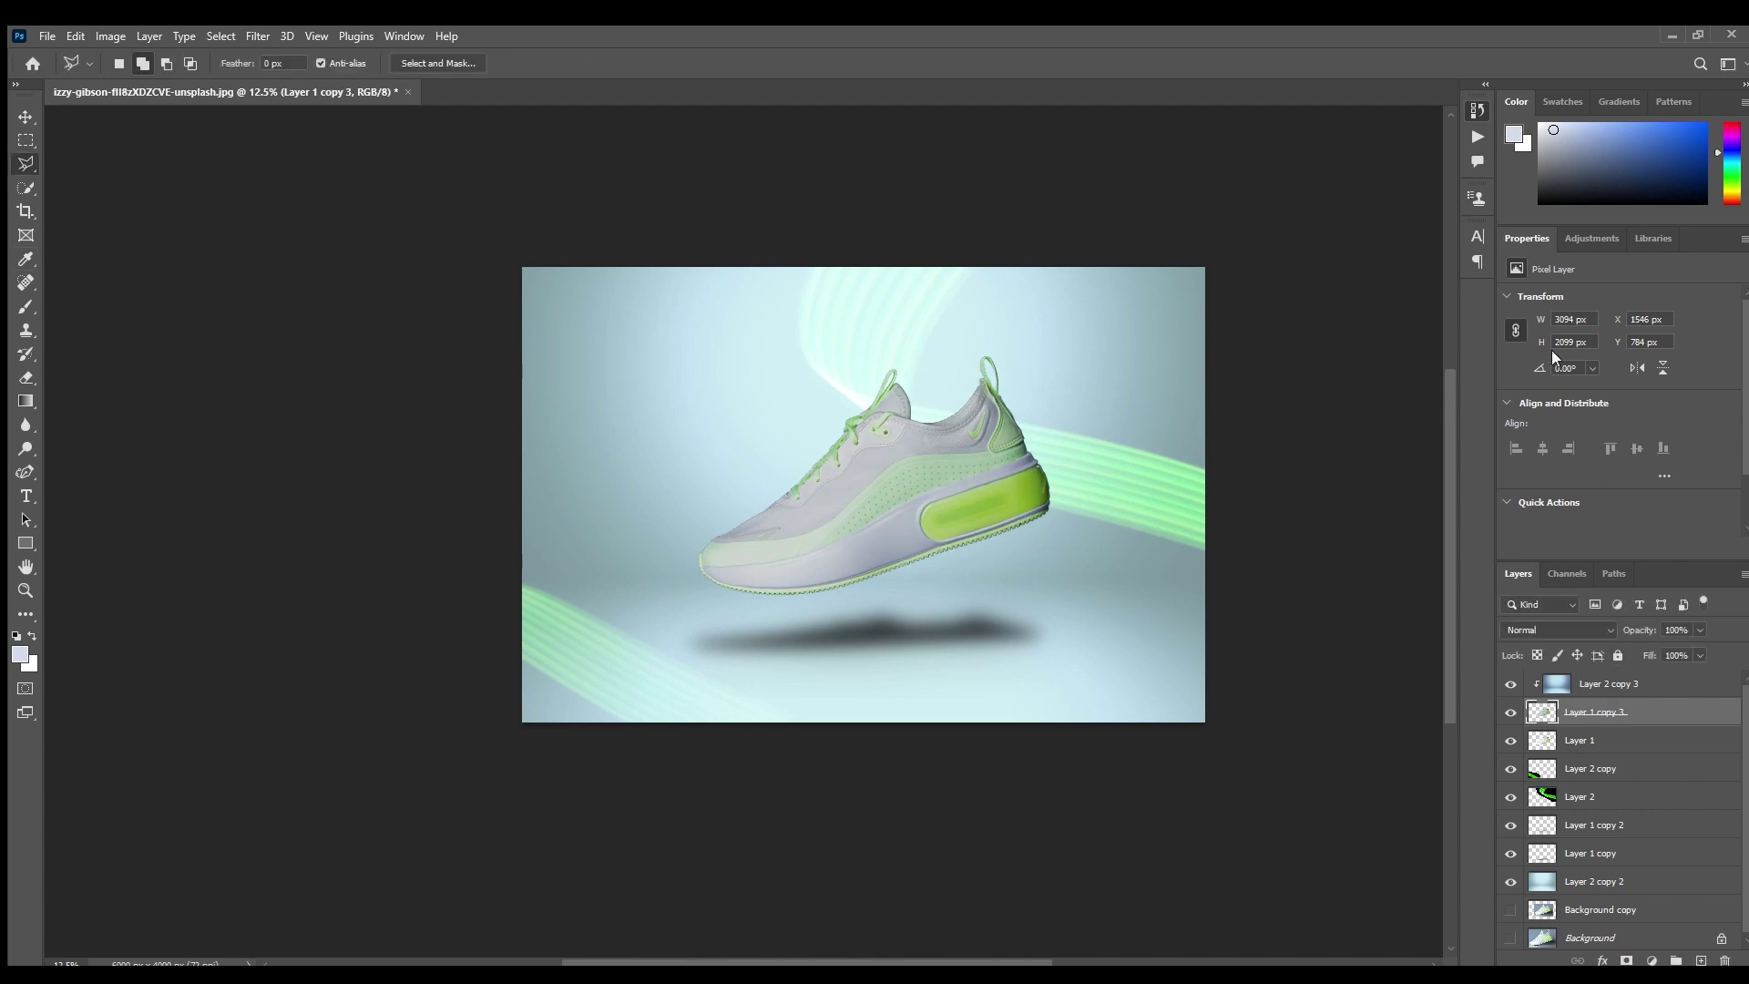
{"action": "key", "text": "h"}
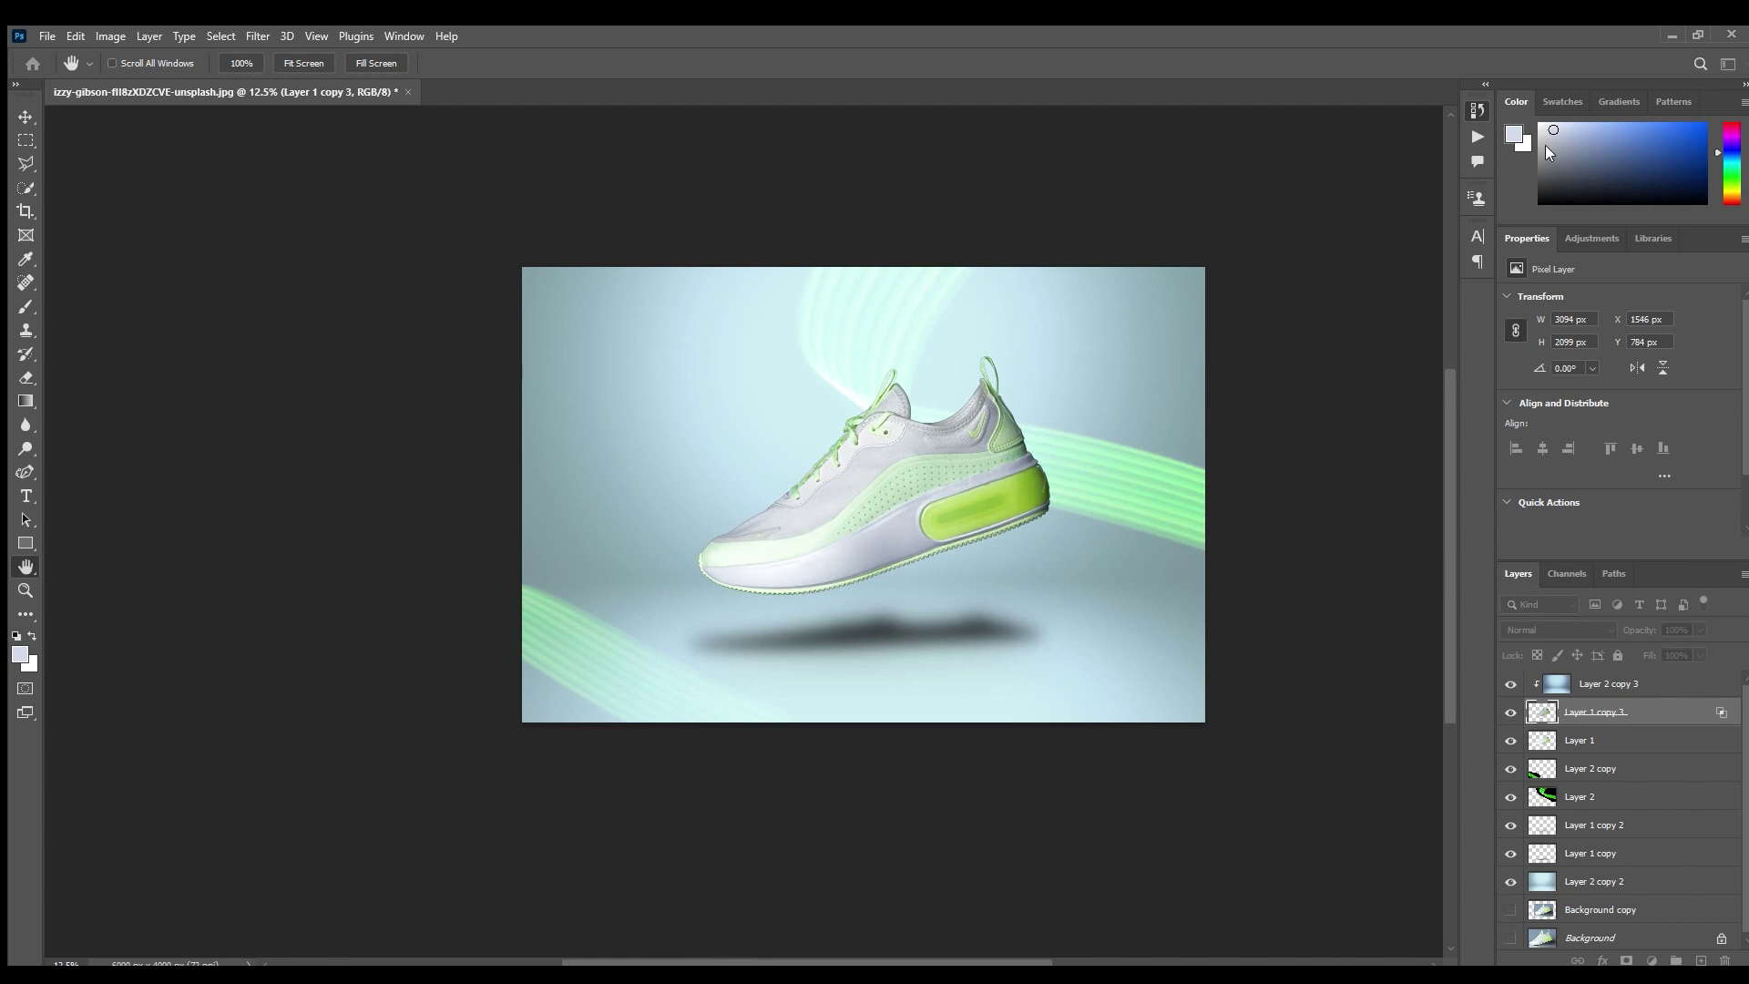
{"action": "key", "text": "l"}
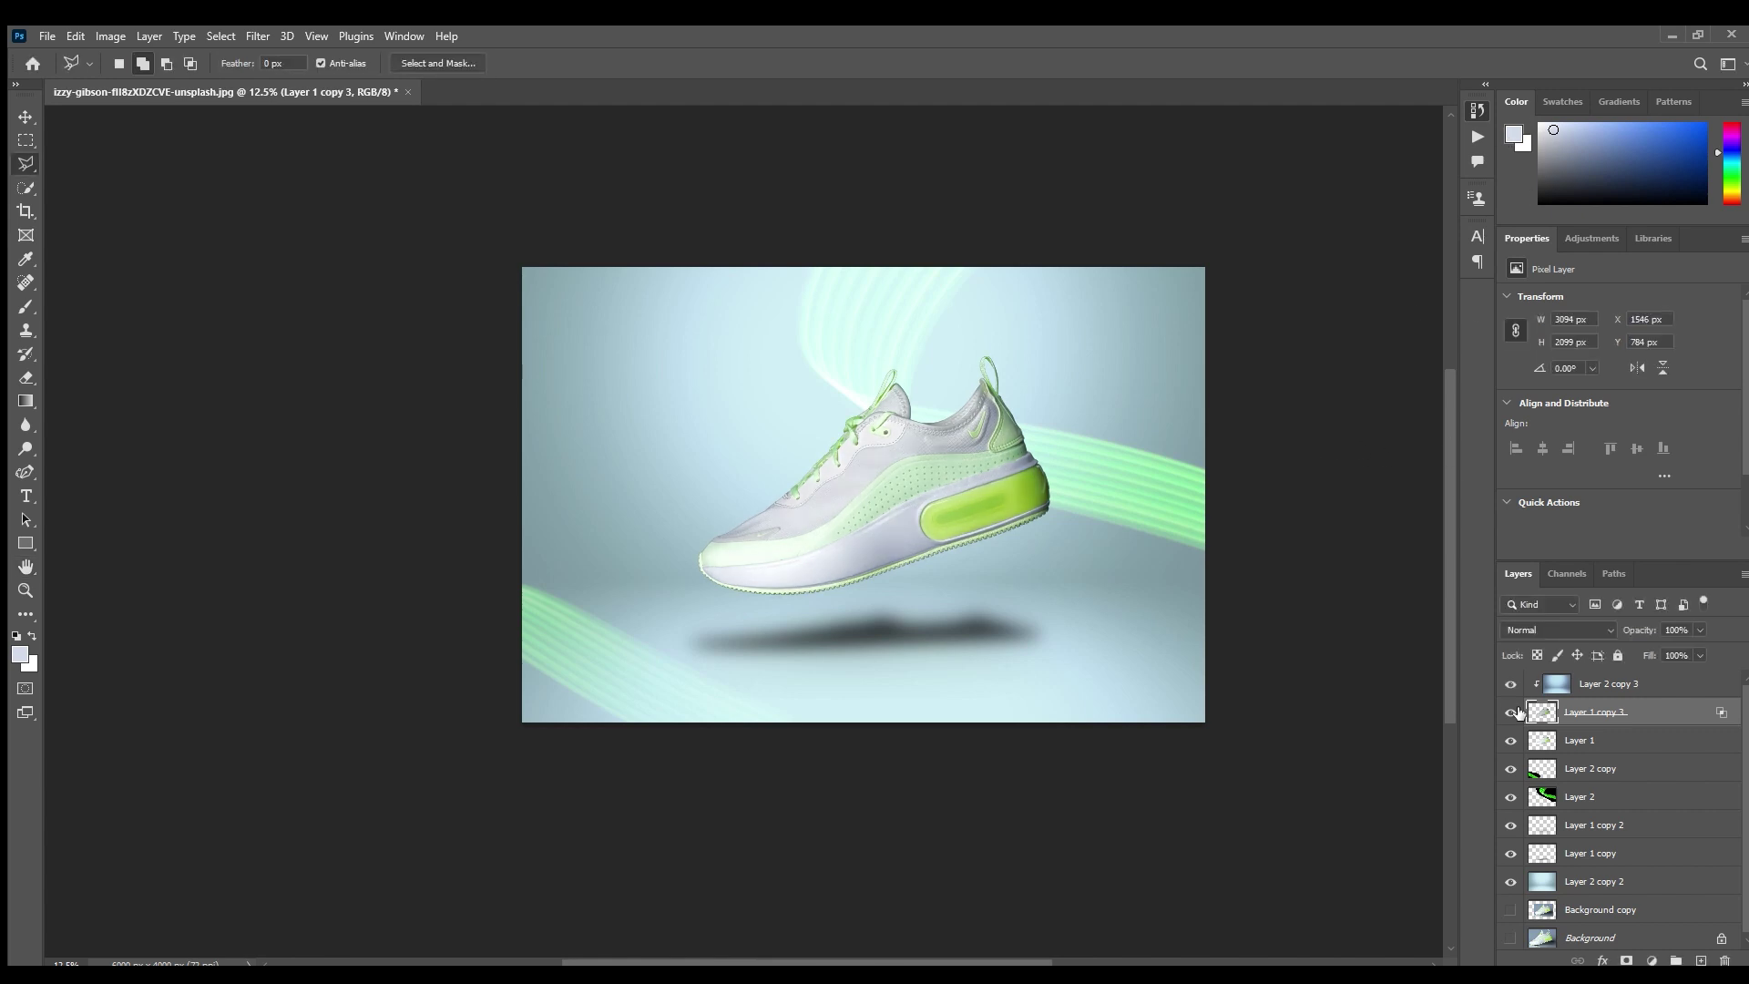
{"action": "scroll", "coordinate": [835, 529], "scroll_direction": "up", "scroll_amount": 1}
{"action": "scroll", "coordinate": [834, 528], "scroll_direction": "up", "scroll_amount": 2}
{"action": "scroll", "coordinate": [804, 578], "scroll_direction": "down", "scroll_amount": 1}
{"action": "scroll", "coordinate": [1043, 566], "scroll_direction": "down", "scroll_amount": 2}
{"action": "left_click", "coordinate": [1581, 740]}
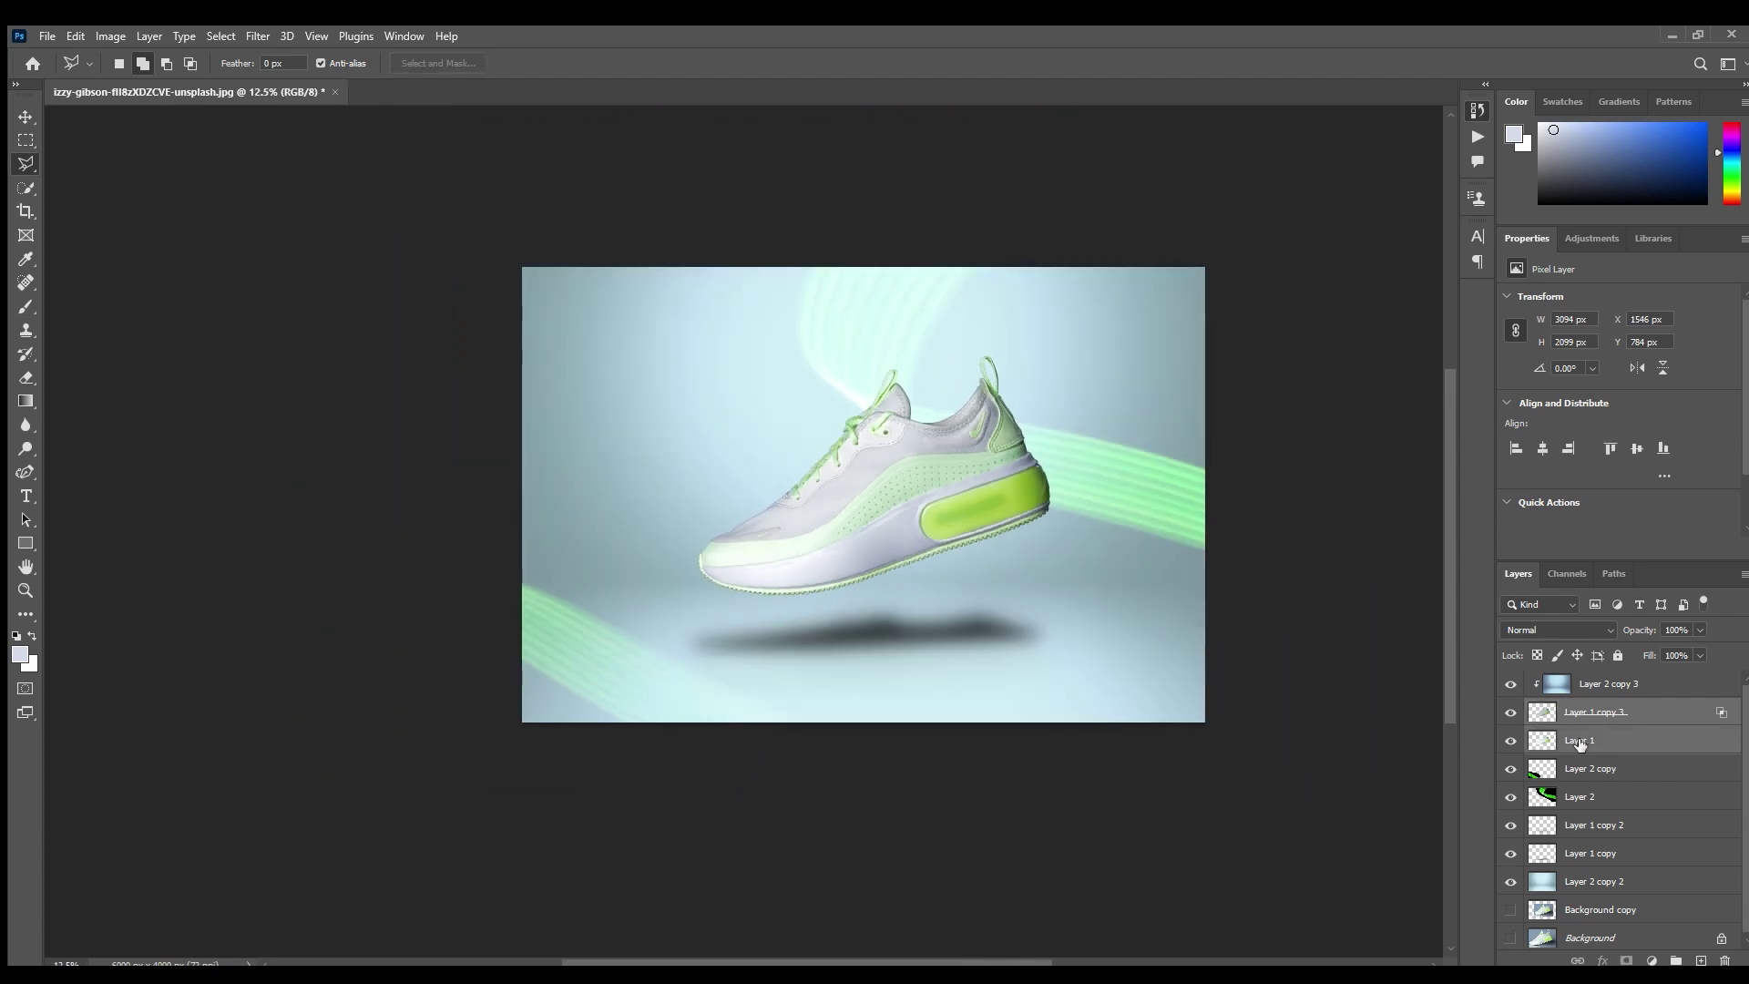
{"action": "left_click", "coordinate": [1613, 686], "text": "shift"}
{"action": "key", "text": "ctrl+e"}
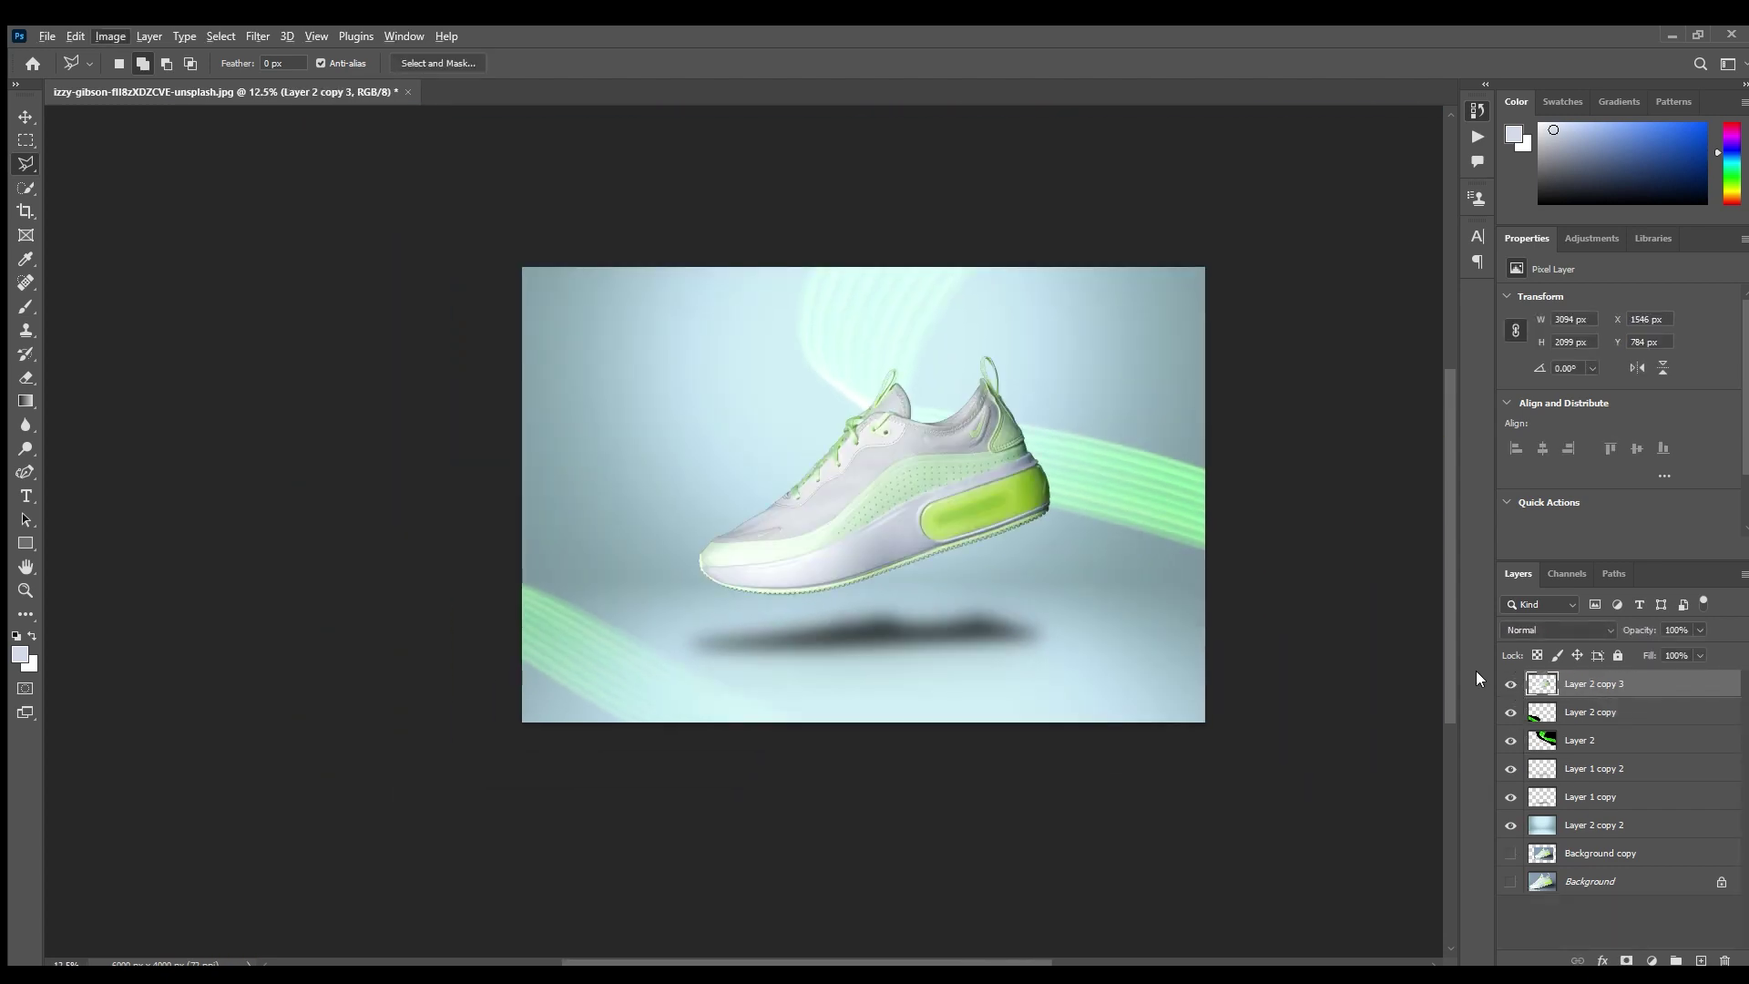
- Preview the composition with panels hidden, then clear the selection and zoom out
{"action": "key", "text": "i"}
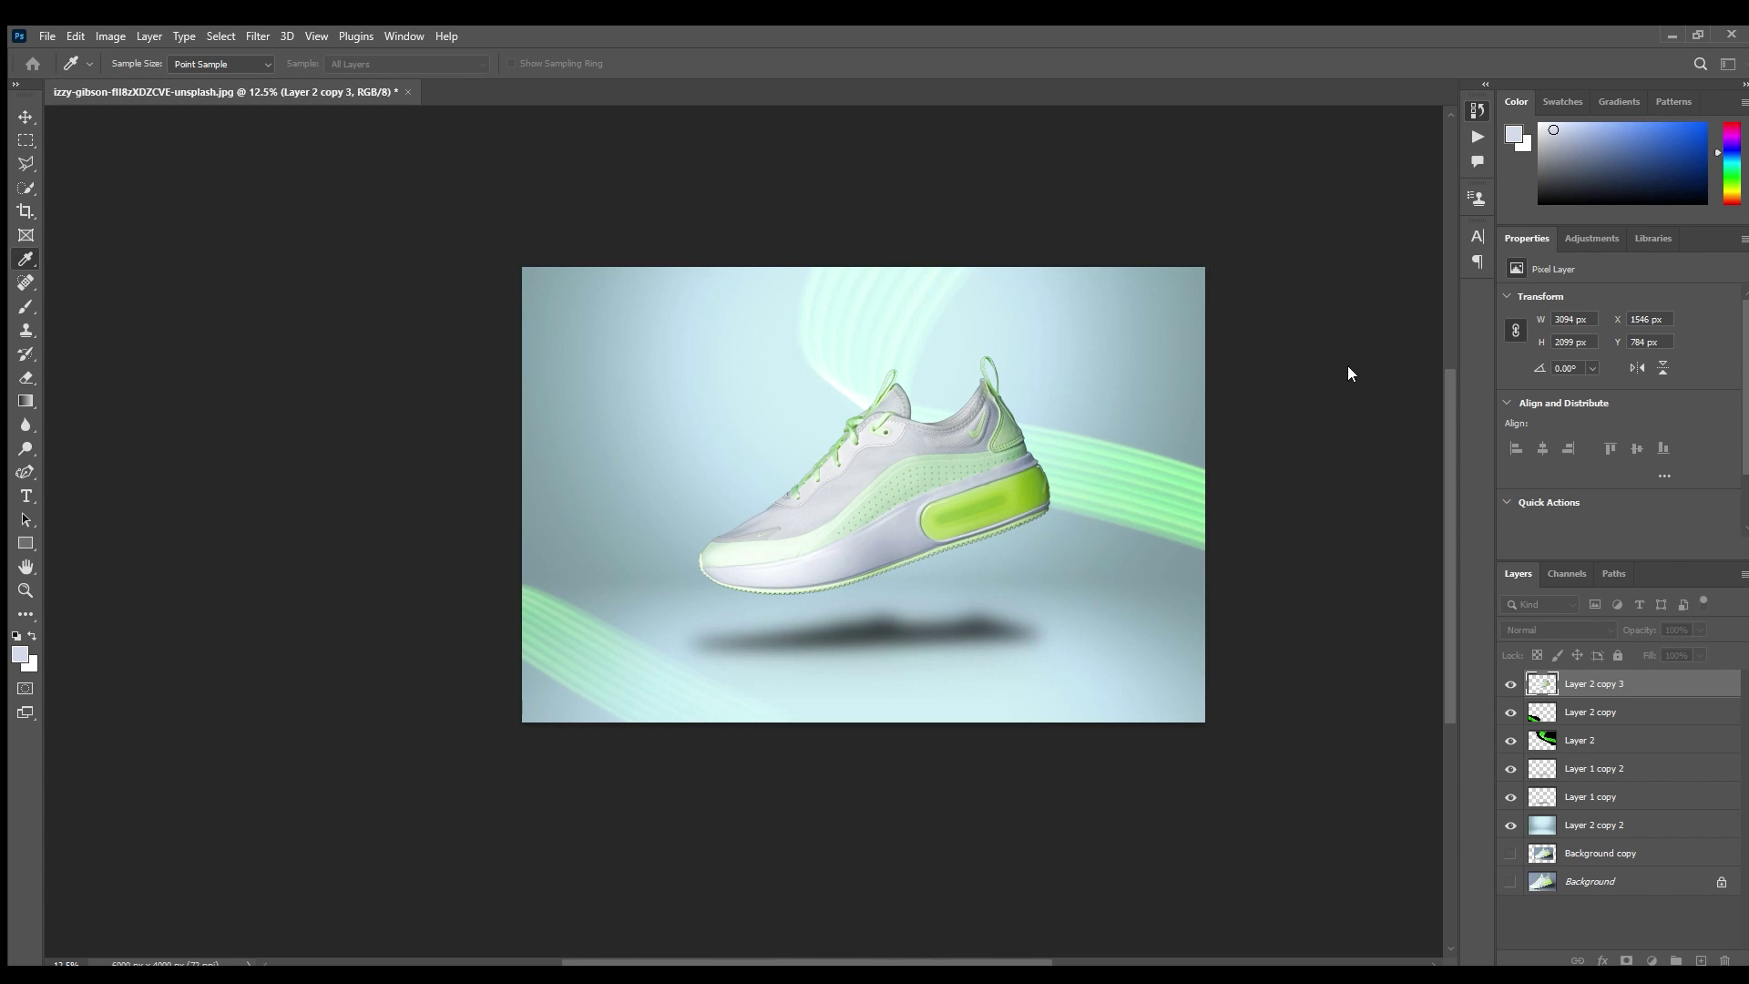
{"action": "key", "text": "l"}
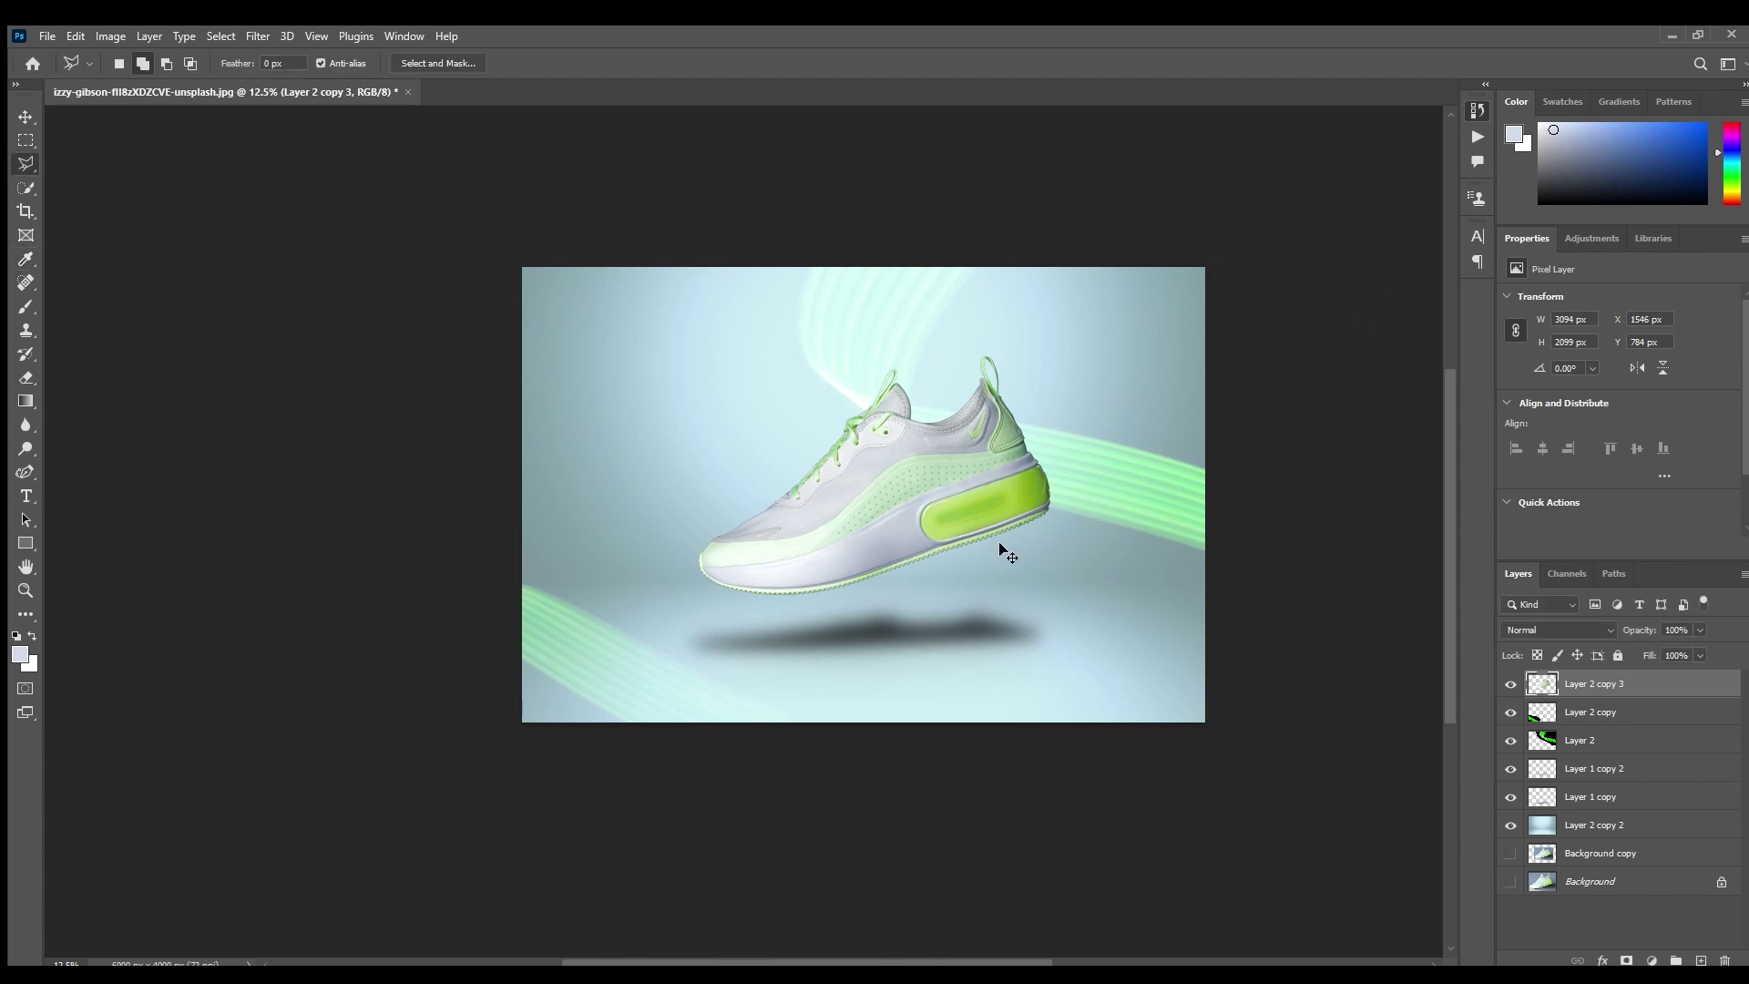
{"action": "scroll", "coordinate": [998, 556], "scroll_direction": "up", "scroll_amount": 2}
{"action": "scroll", "coordinate": [996, 572], "scroll_direction": "down", "scroll_amount": 1}
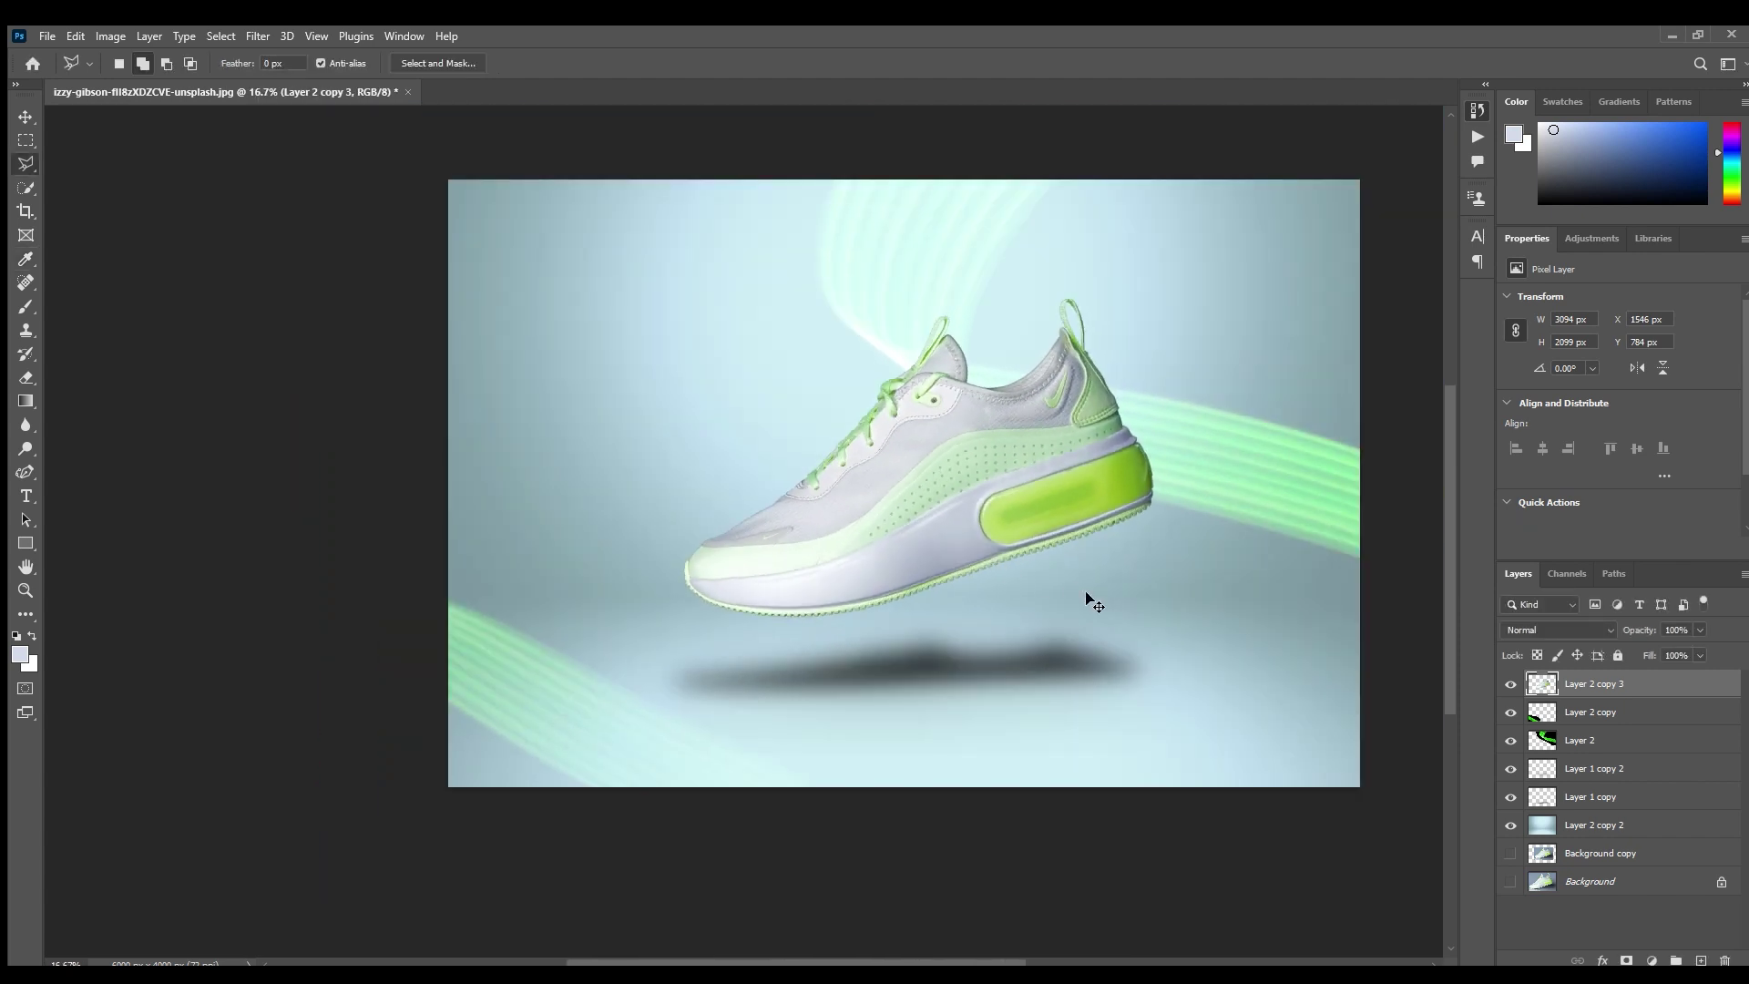
{"action": "scroll", "coordinate": [1094, 603], "scroll_direction": "down", "scroll_amount": 2}
{"action": "scroll", "coordinate": [942, 547], "scroll_direction": "up", "scroll_amount": 1}
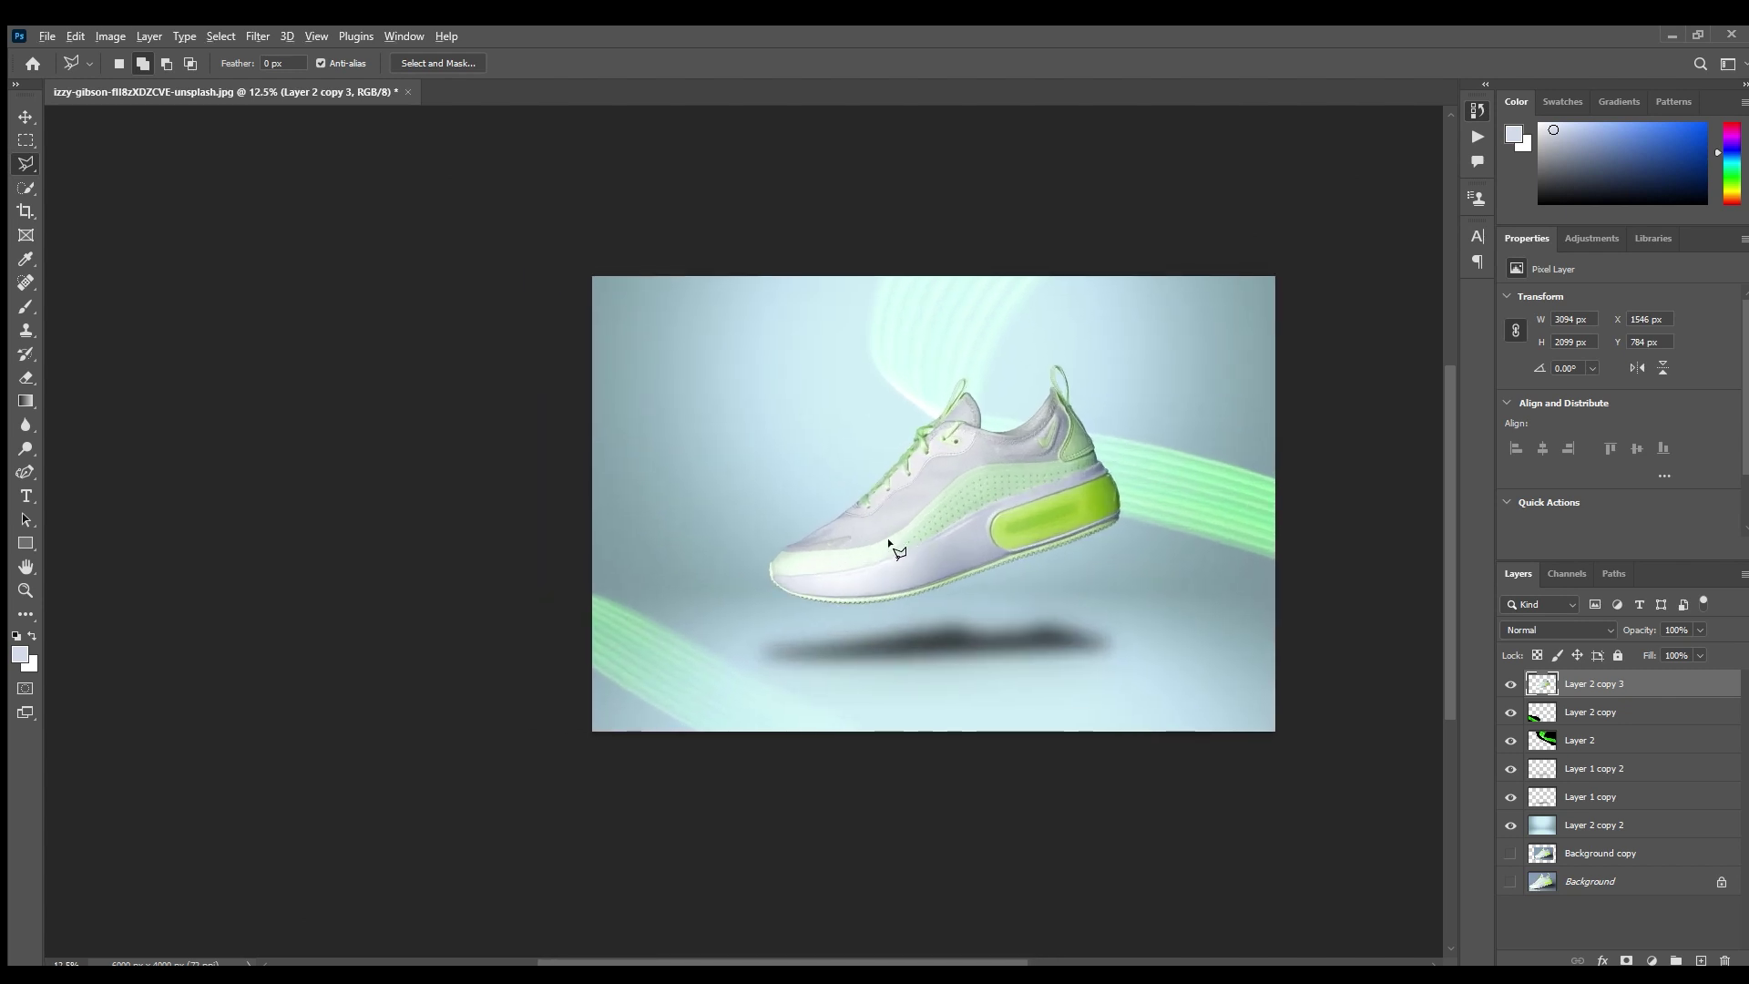
{"action": "key", "text": "i"}
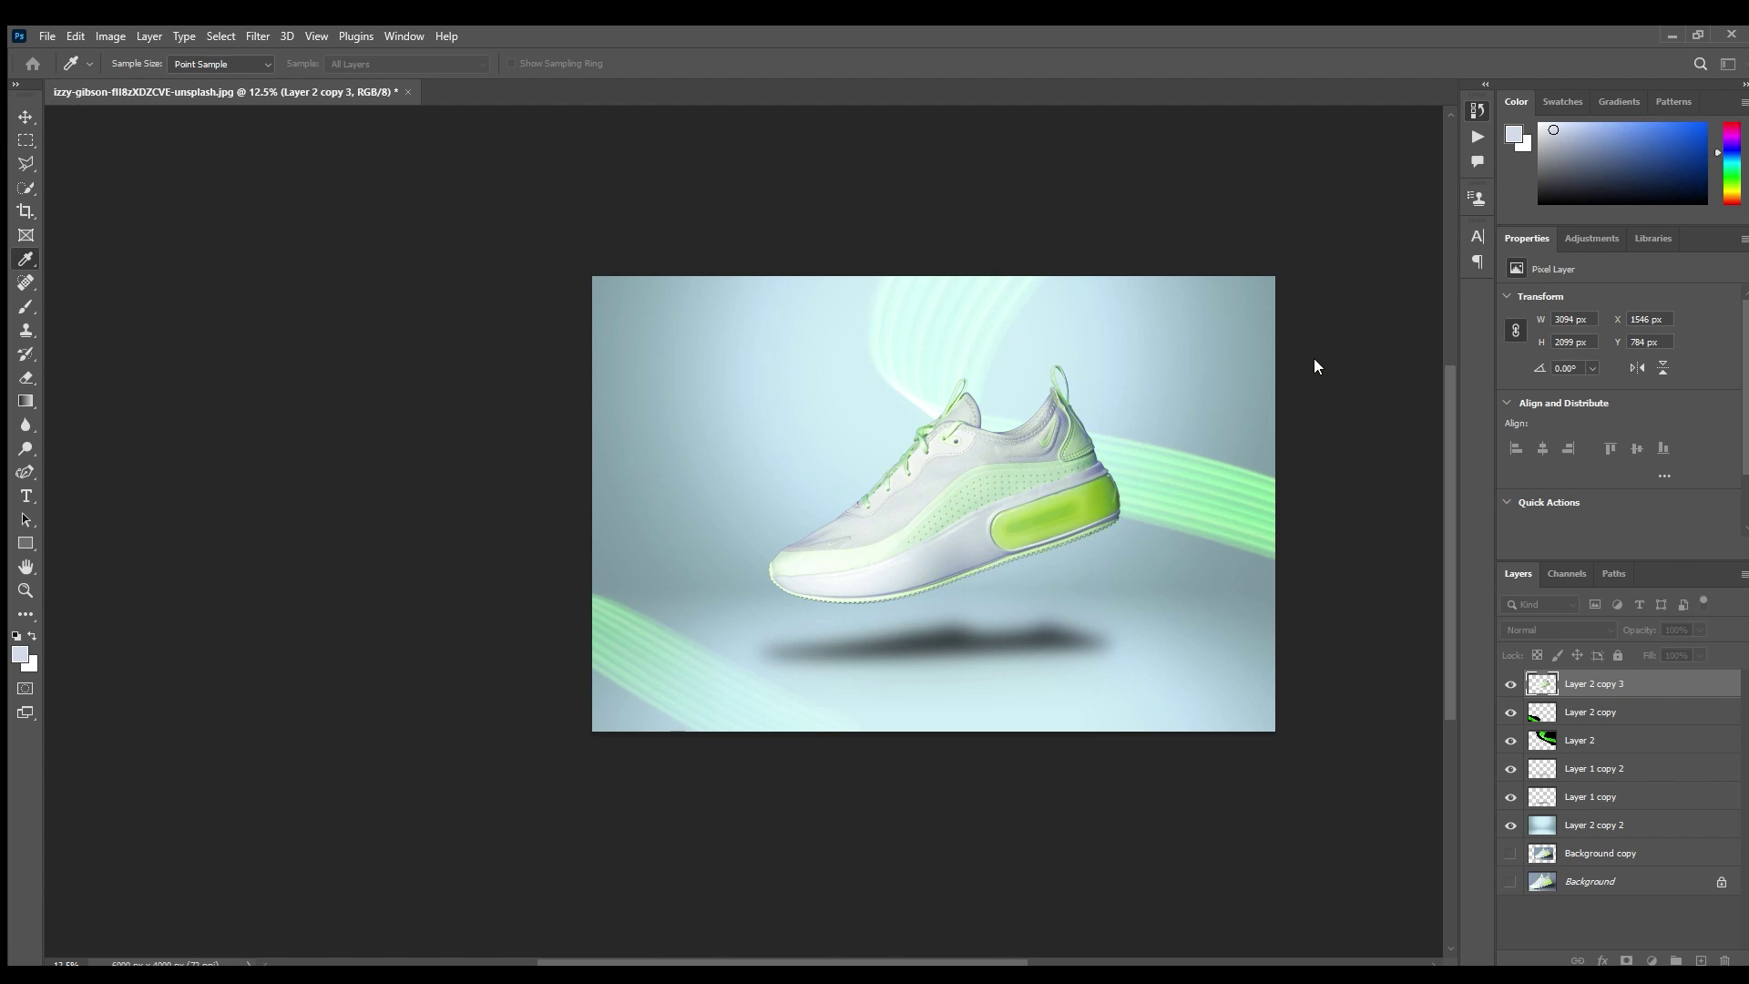
{"action": "key", "text": "Tab"}
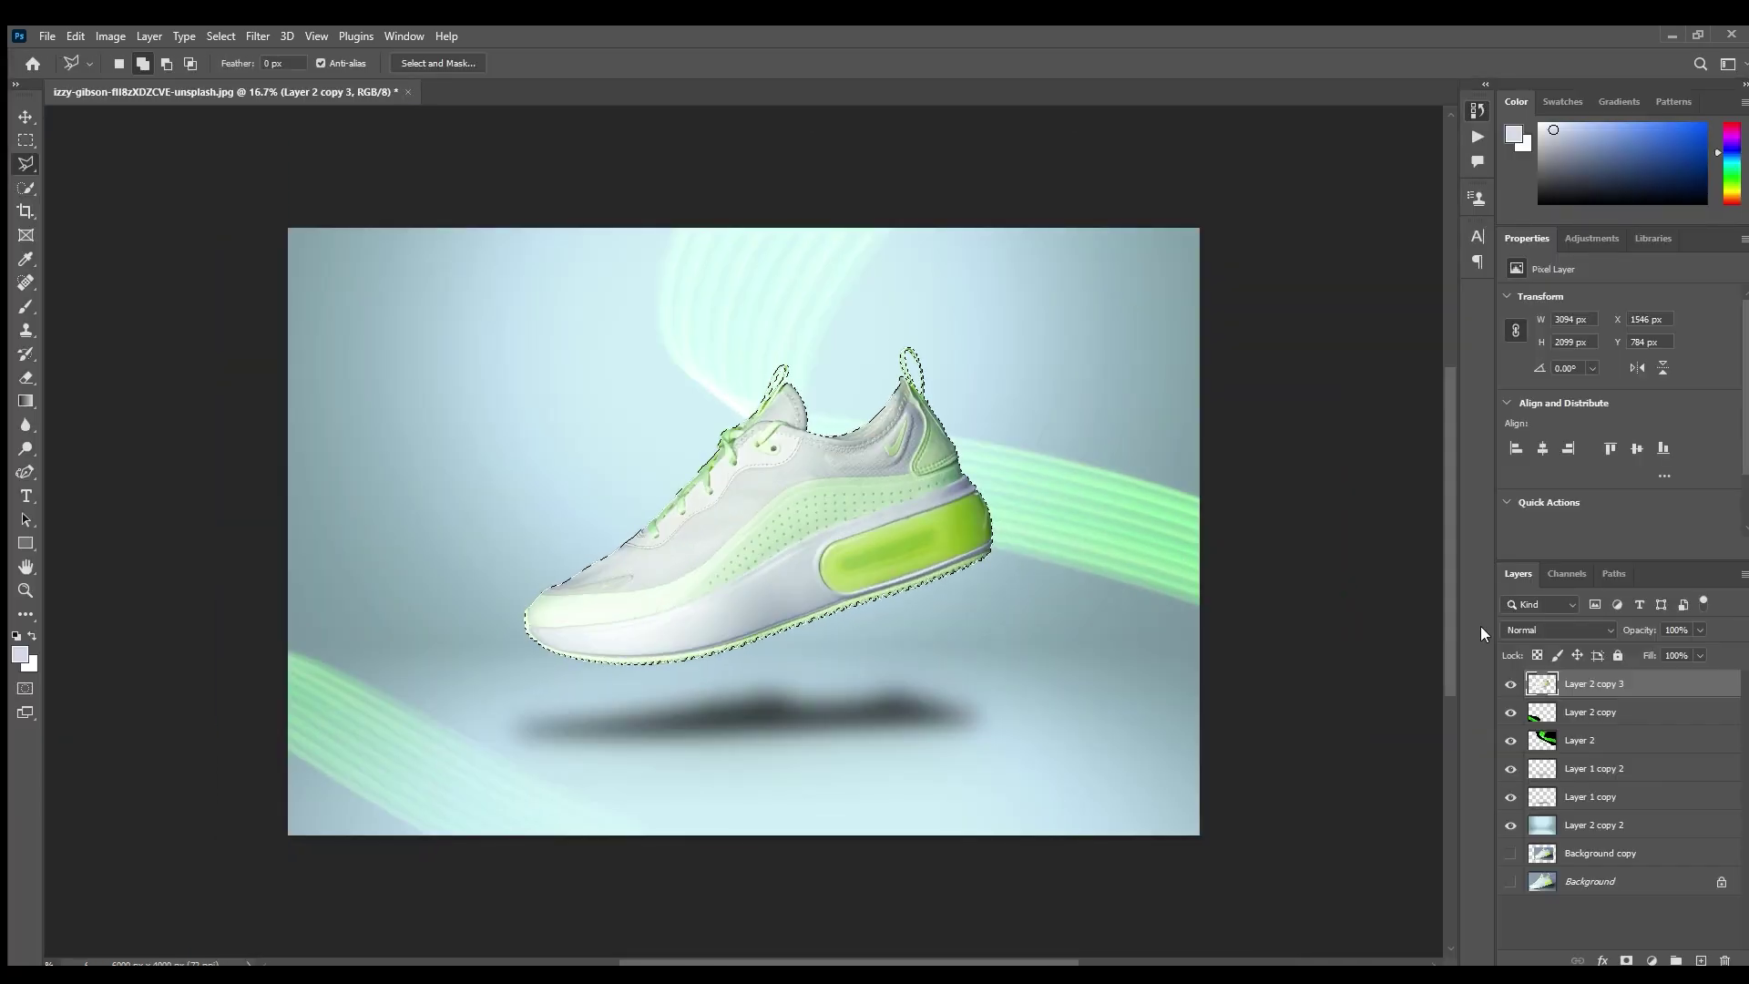
{"action": "key", "text": "ctrl+shift+i"}
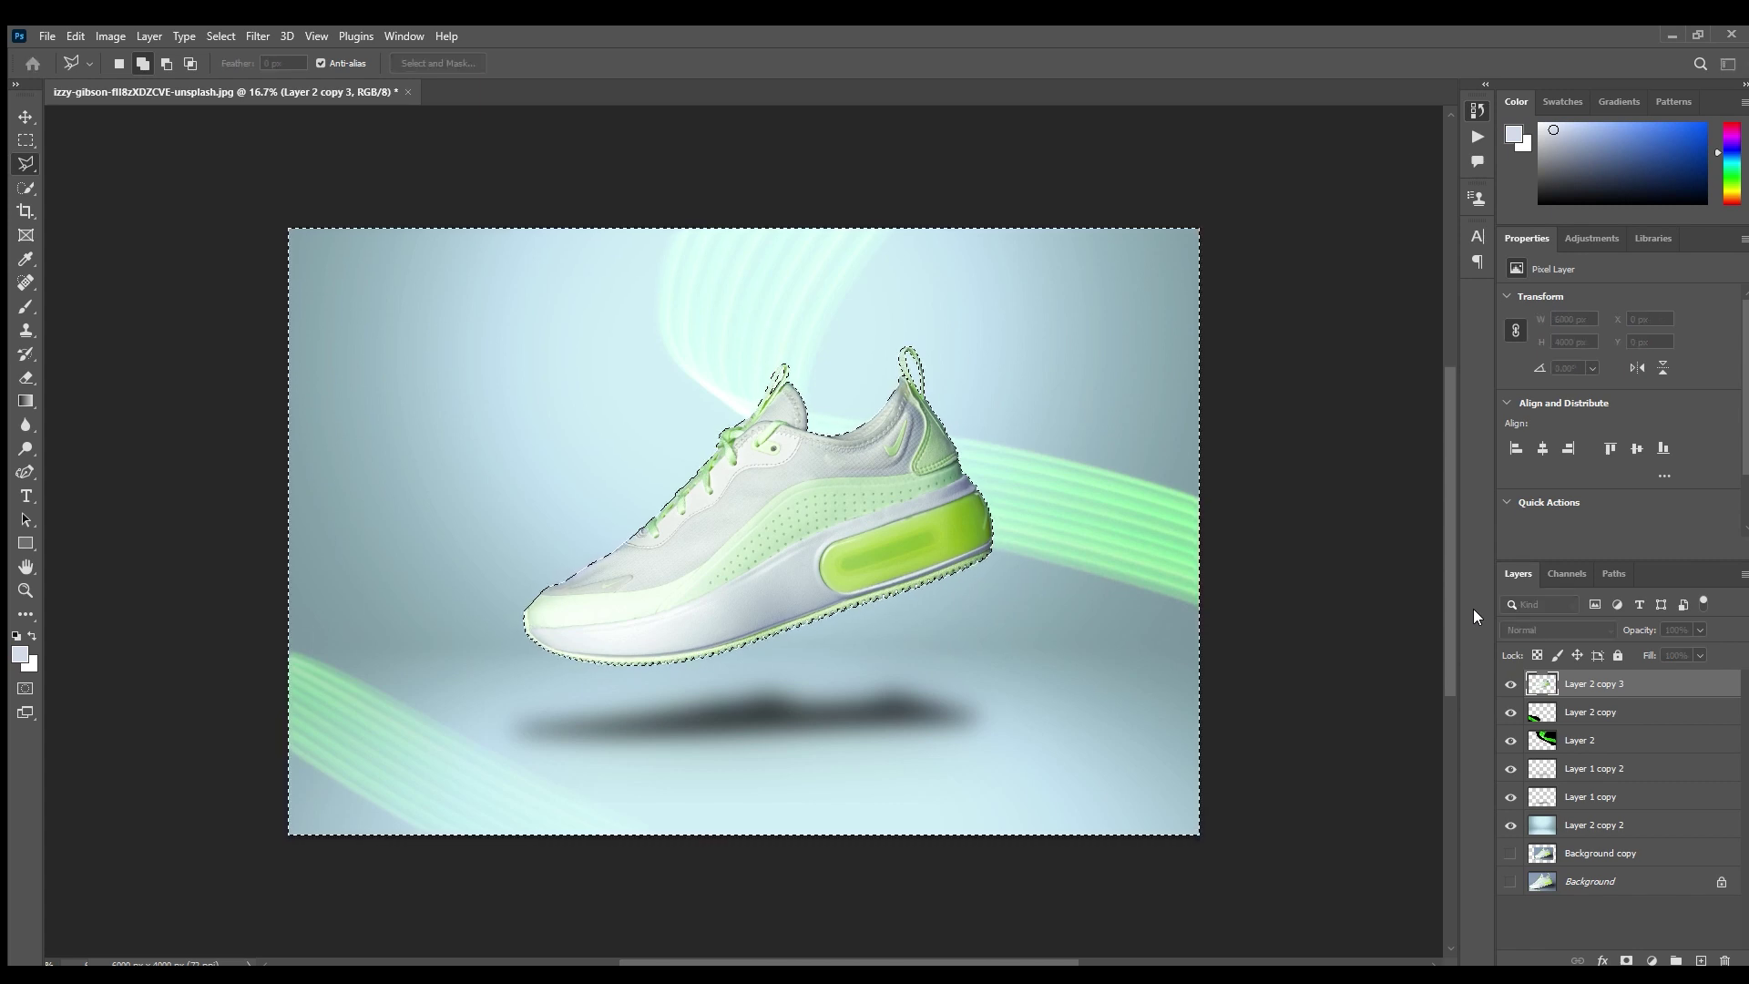
{"action": "key", "text": "ctrl+d"}
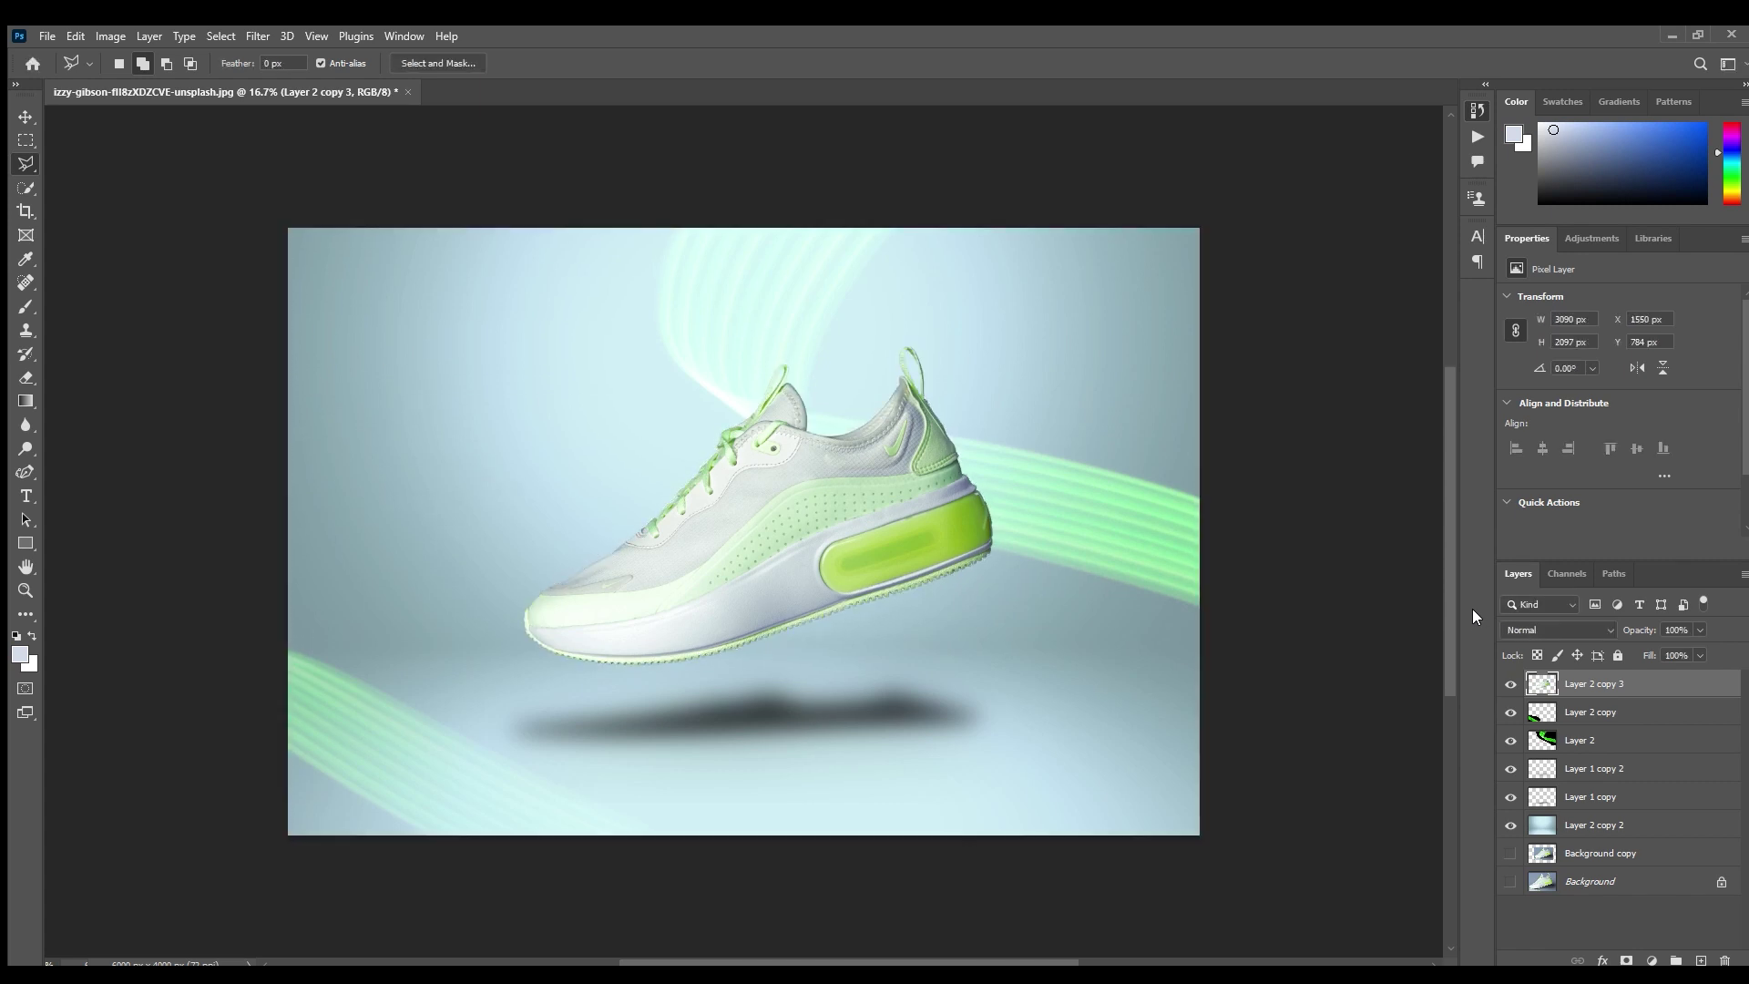
{"action": "key", "text": "ctrl+minus"}
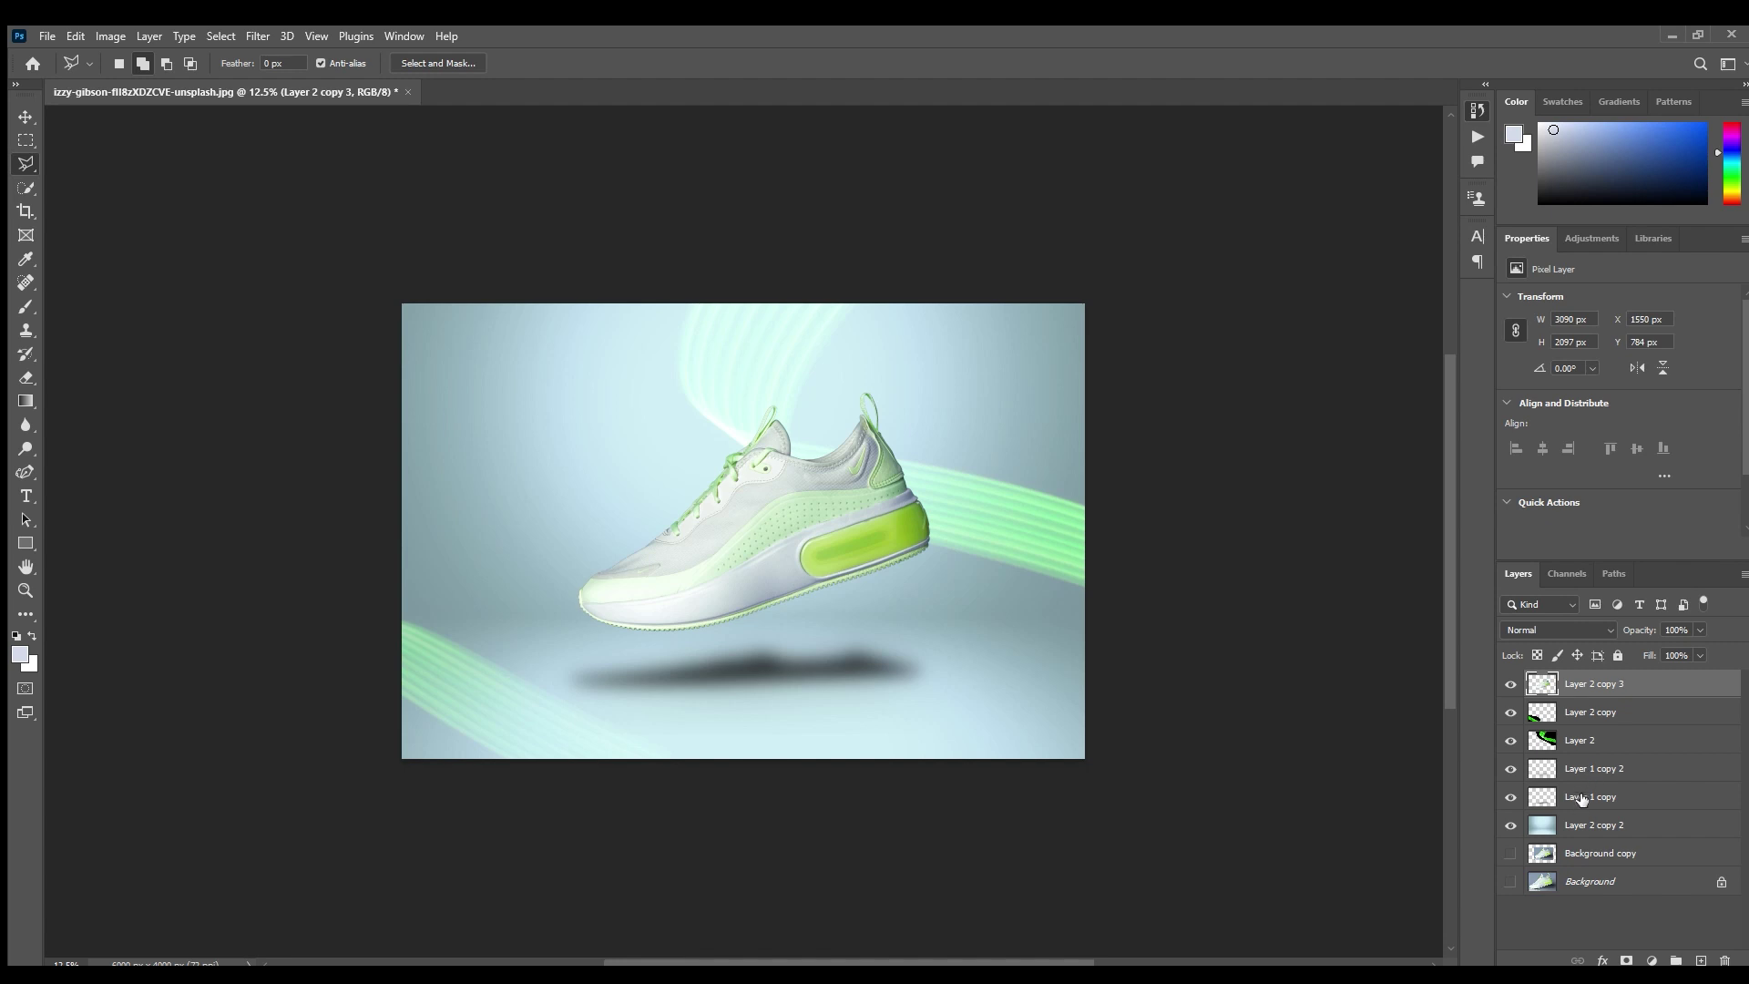
- Shift Layer 1 copy and Layer 1 copy 2 slightly down-left into alignment
{"action": "left_click", "coordinate": [1582, 799], "text": "ctrl"}
{"action": "left_click", "coordinate": [1585, 770], "text": "ctrl"}
{"action": "key", "text": "ctrl+t"}
{"action": "left_click_drag", "start_coordinate": [861, 542], "coordinate": [842, 577]}
{"action": "key", "text": "Return"}
{"action": "key", "text": "l"}
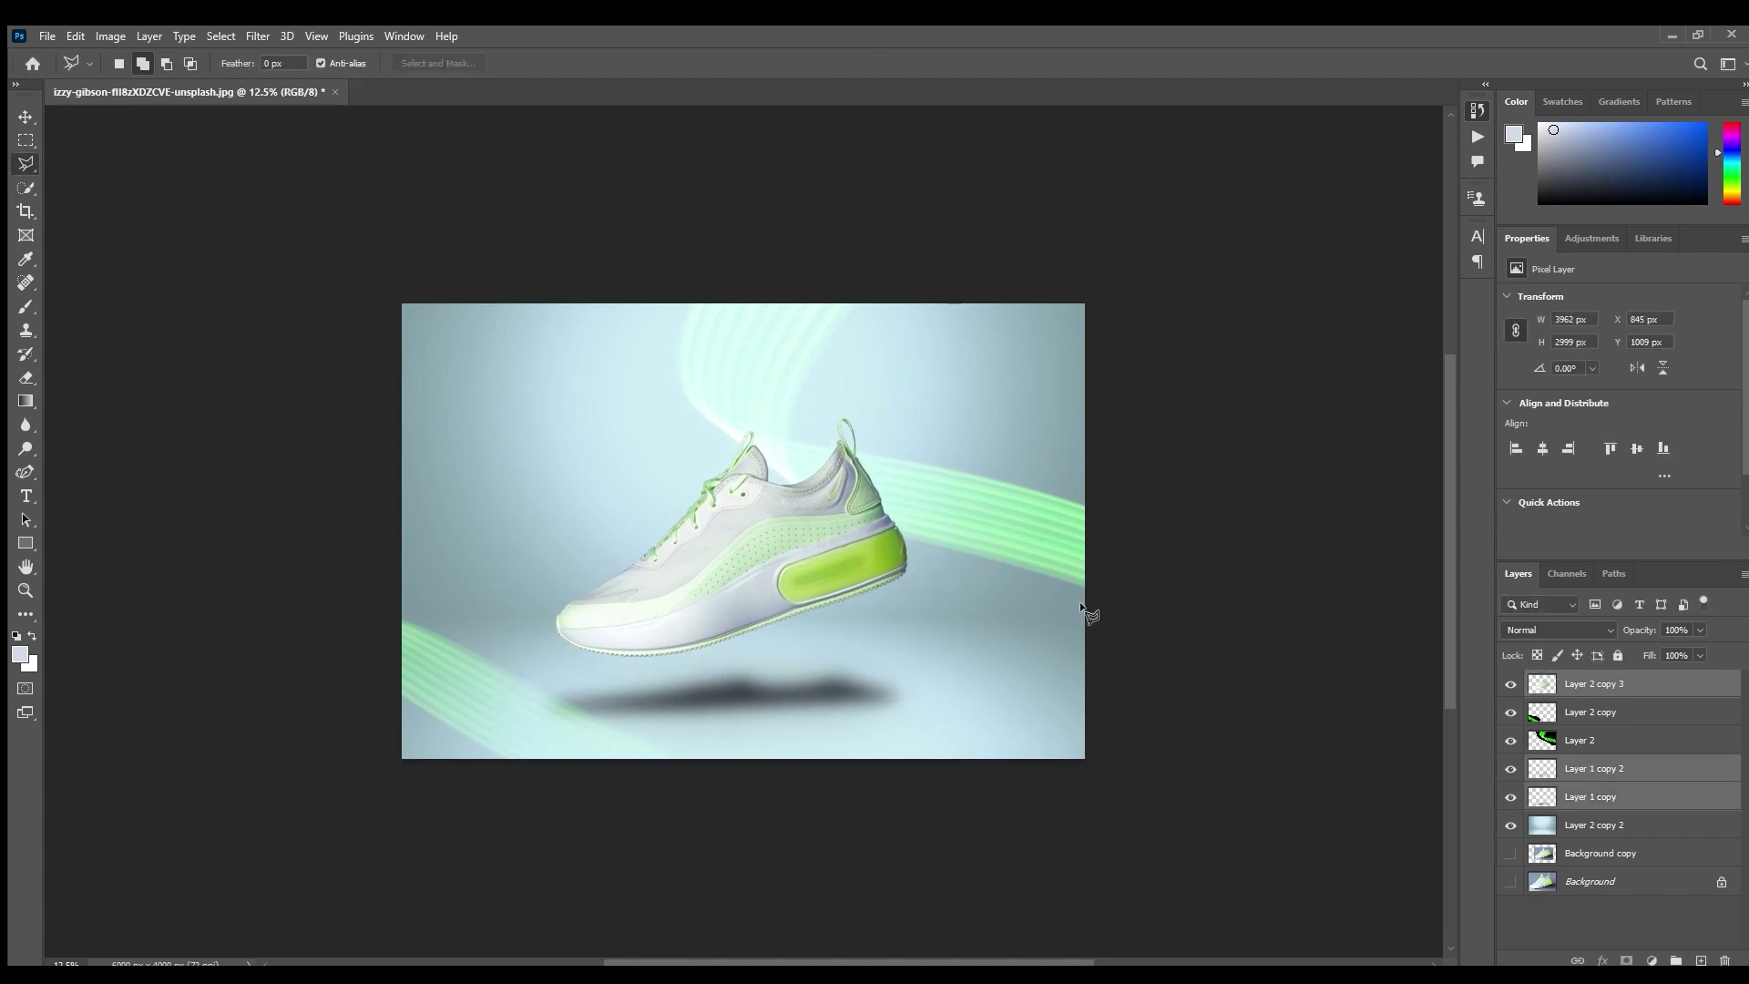
{"action": "key", "text": "ctrl+plus"}
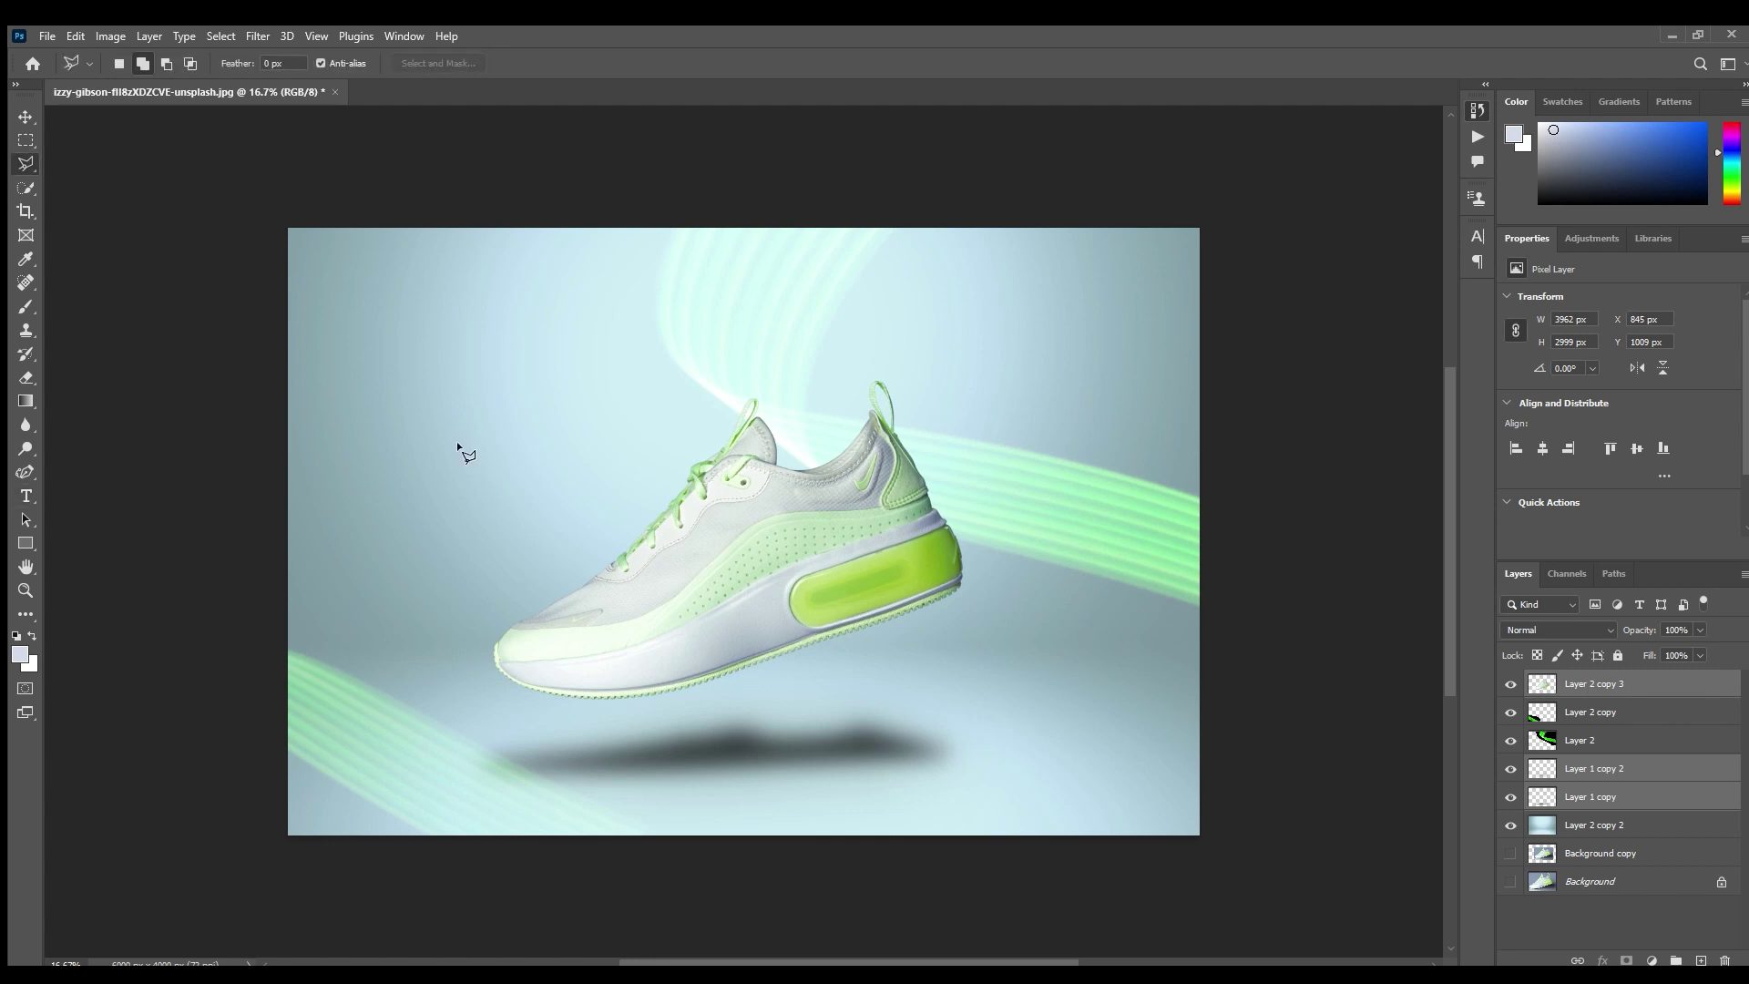
- Add the text 'Retouch point art' to the left of the shoe
{"action": "key", "text": "t"}
{"action": "left_click", "coordinate": [465, 443]}
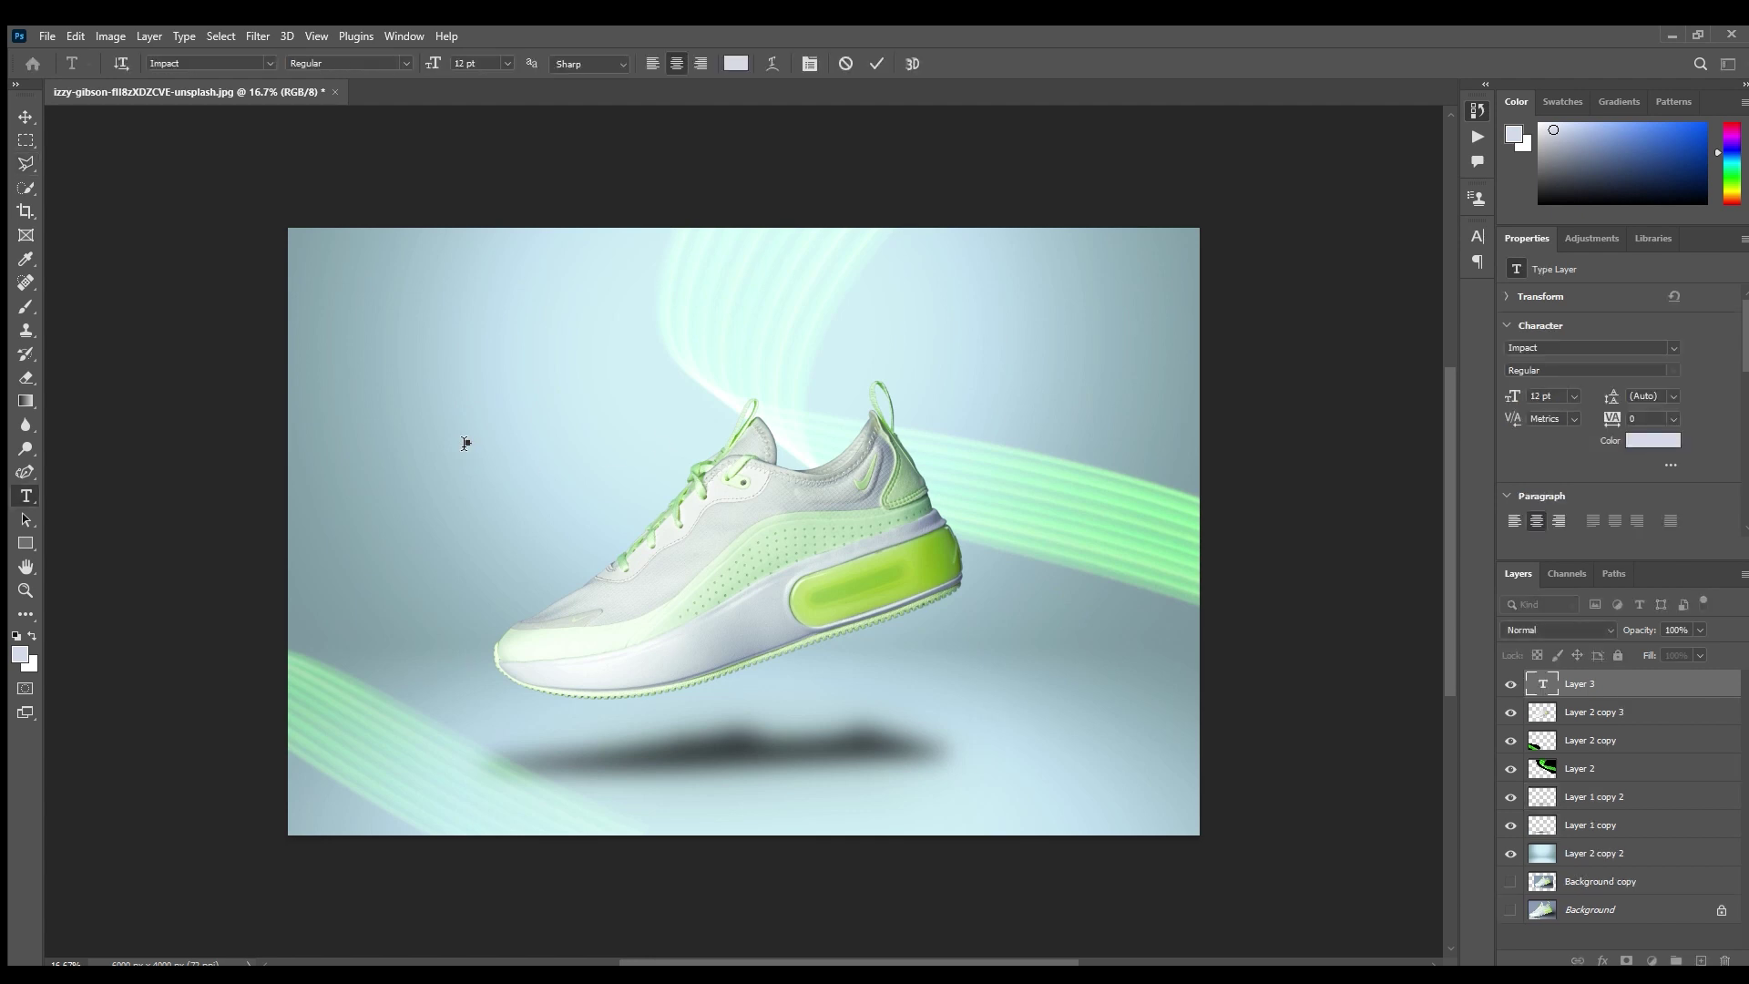
{"action": "type", "text": "Retouch point art"}
{"action": "key", "text": "ctrl+Return"}
- Enlarge the title across the upper left and fill it with the shoe's lime green
{"action": "key", "text": "ctrl+t"}
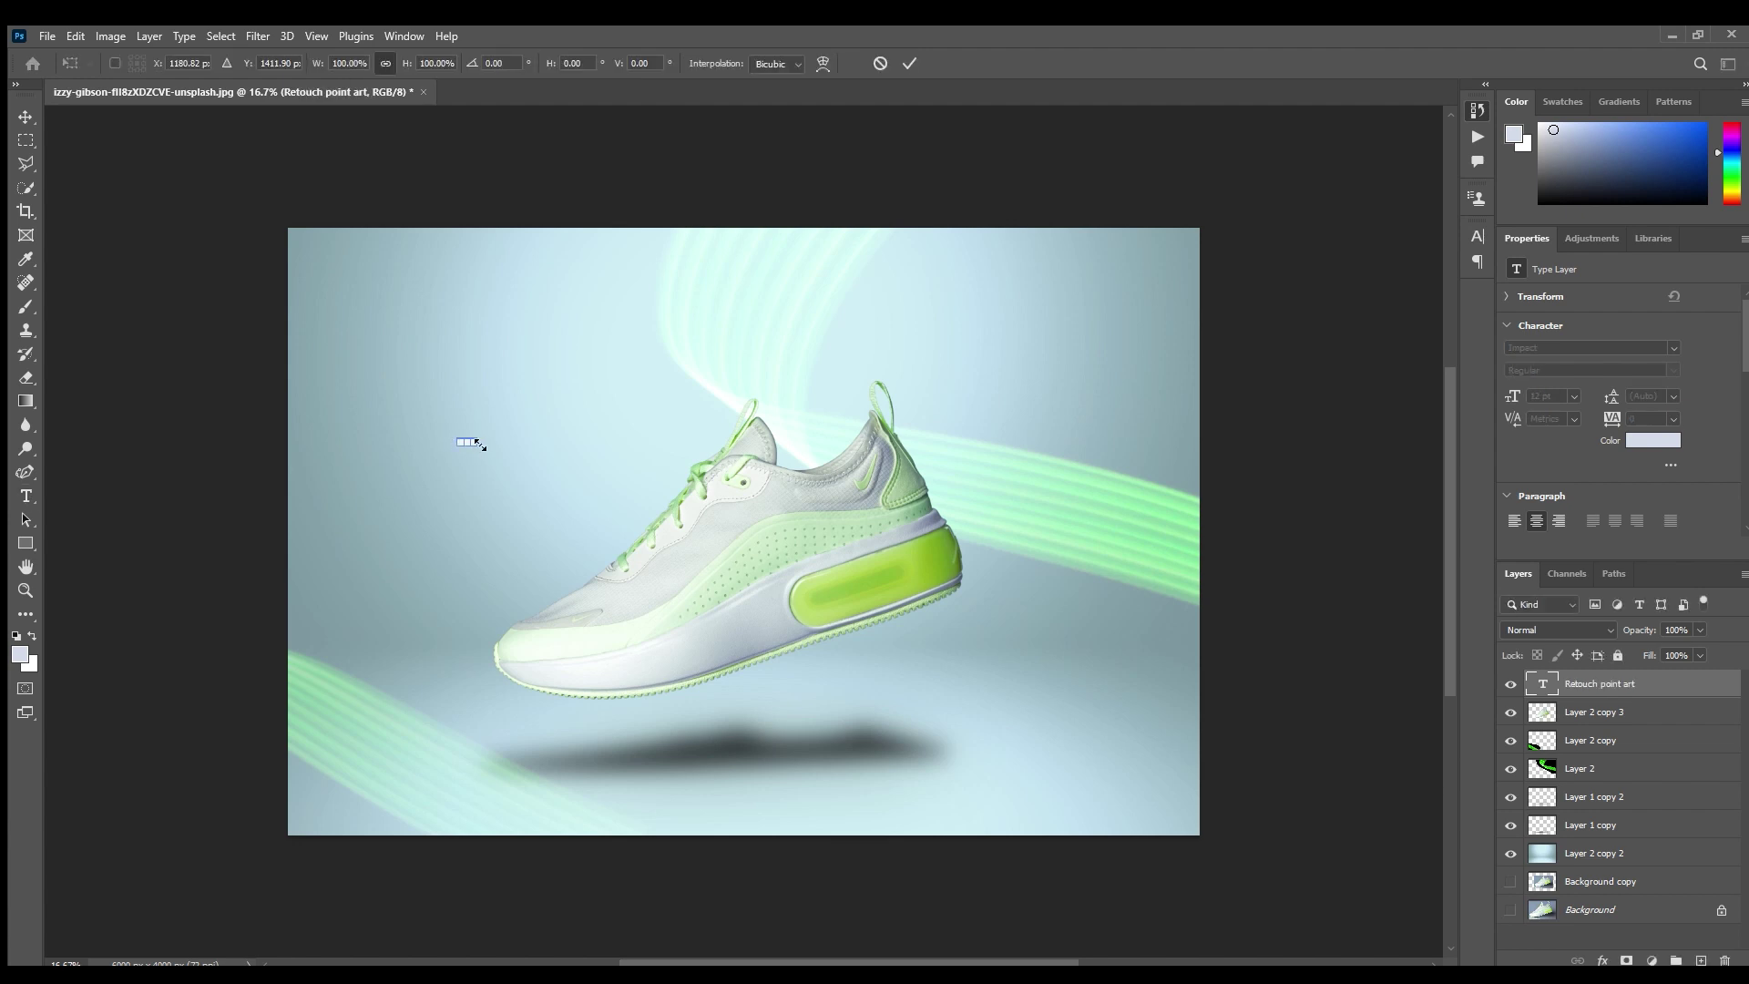
{"action": "mouse_move", "coordinate": [469, 442]}
{"action": "left_mouse_down"}
{"action": "mouse_move", "coordinate": [501, 479]}
{"action": "mouse_move", "coordinate": [312, 465]}
{"action": "left_mouse_up"}
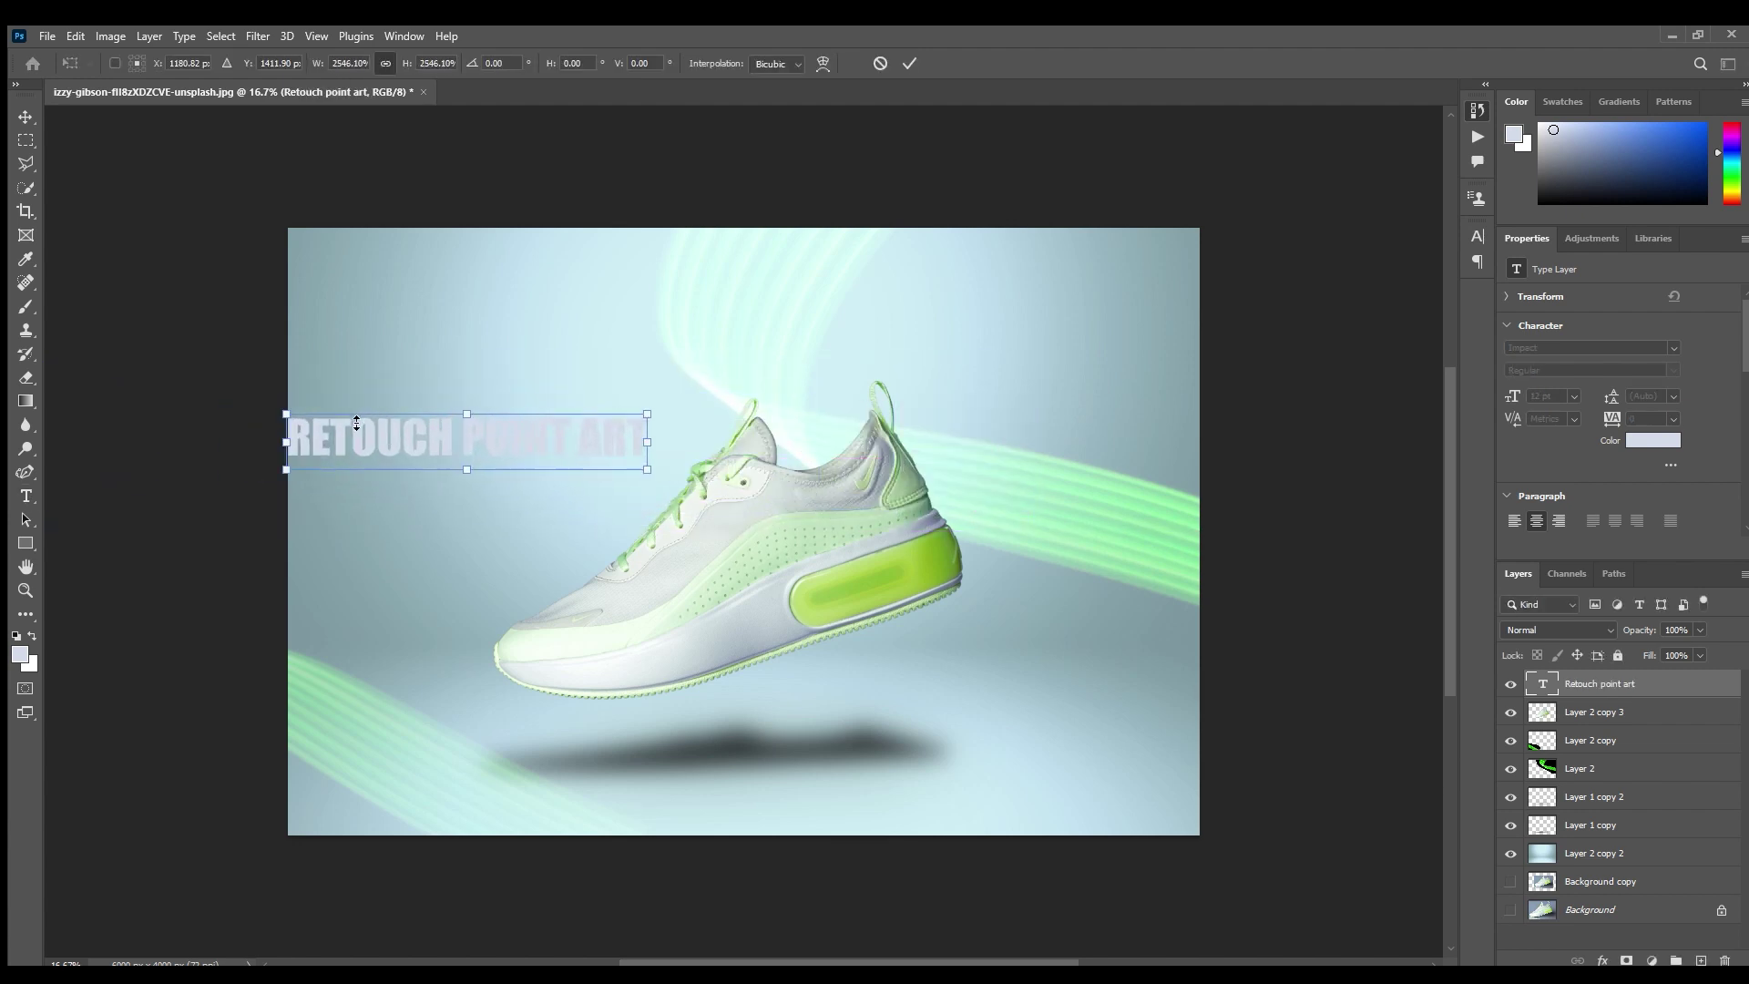
{"action": "key", "text": "Return"}
{"action": "key", "text": "b"}
{"action": "left_click", "coordinate": [909, 579], "text": "alt"}
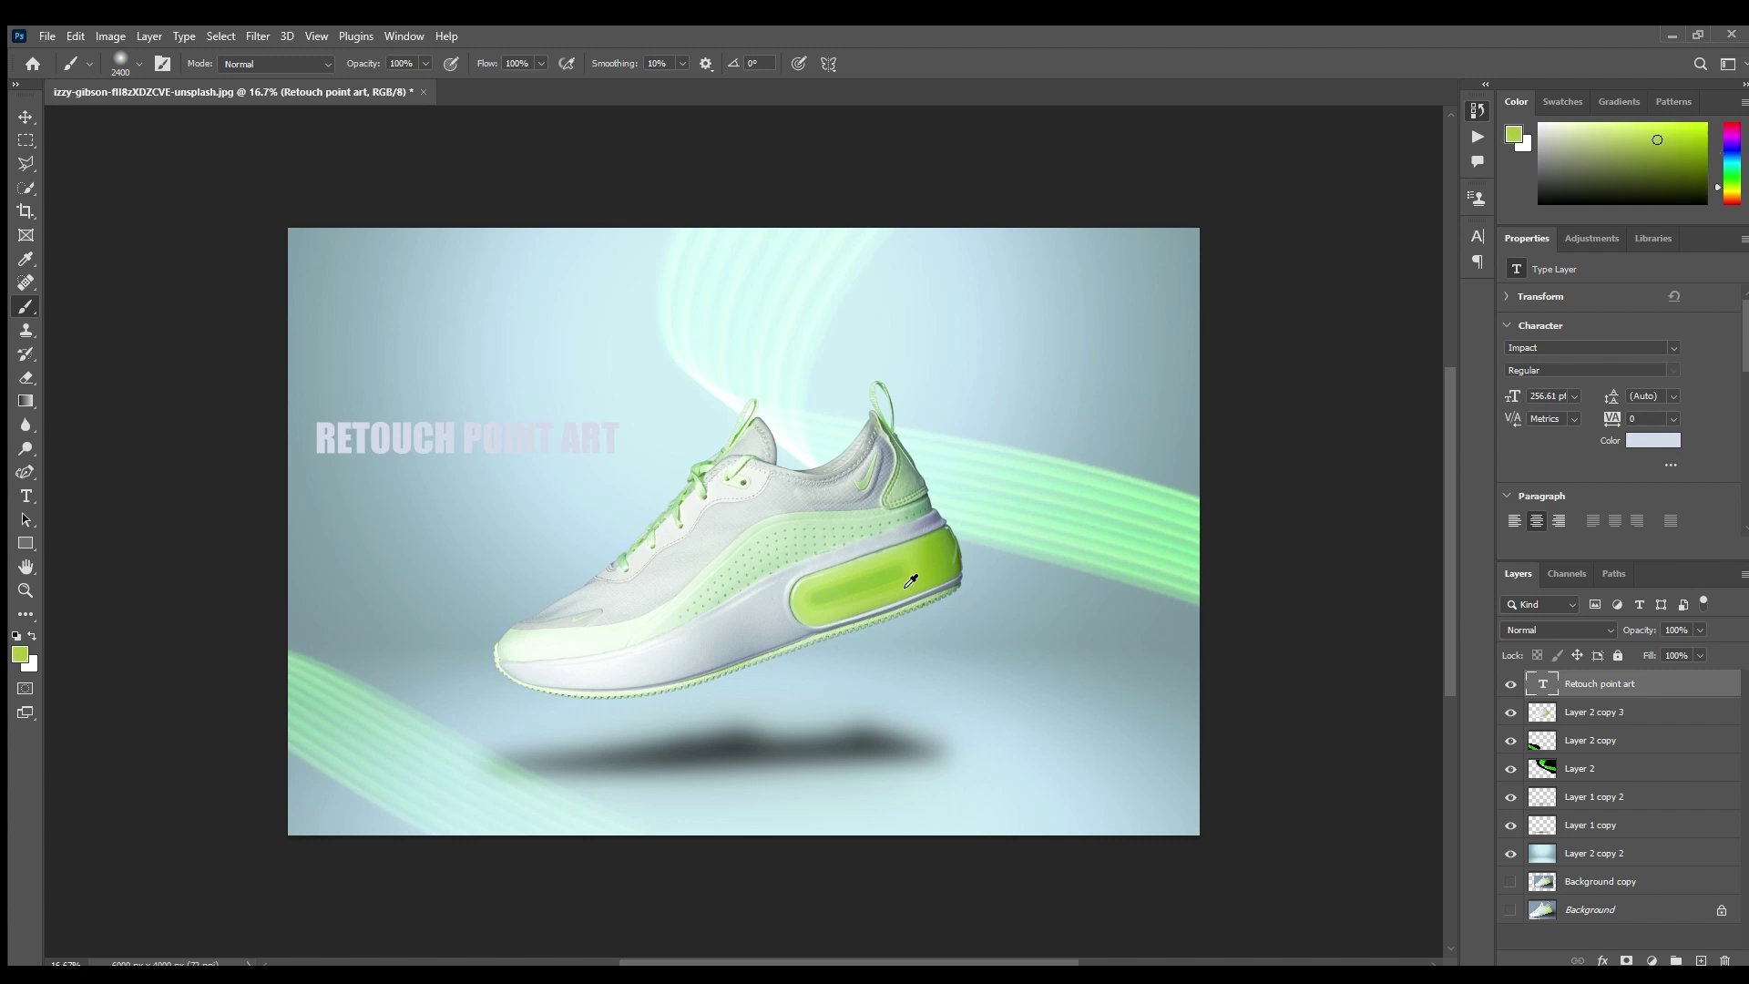
{"action": "key", "text": "alt+BackSpace"}
- Sample a darker green from the image and apply it to the title
{"action": "key", "text": "i"}
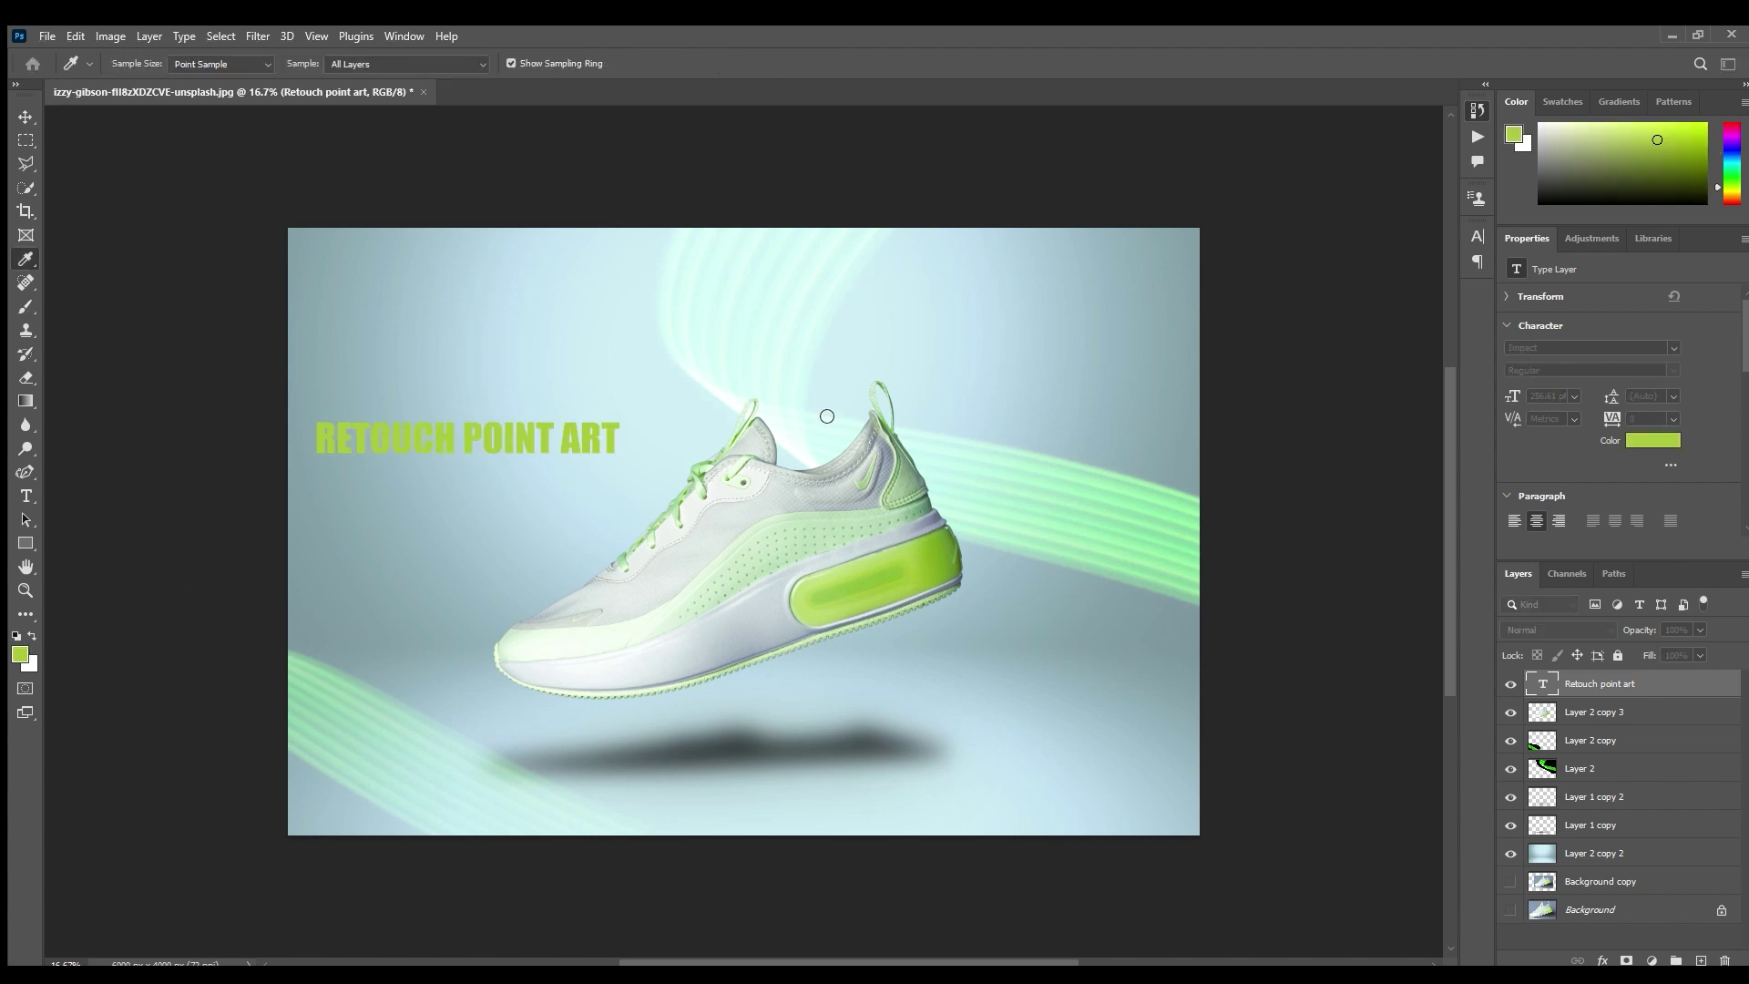
{"action": "left_click", "coordinate": [554, 427]}
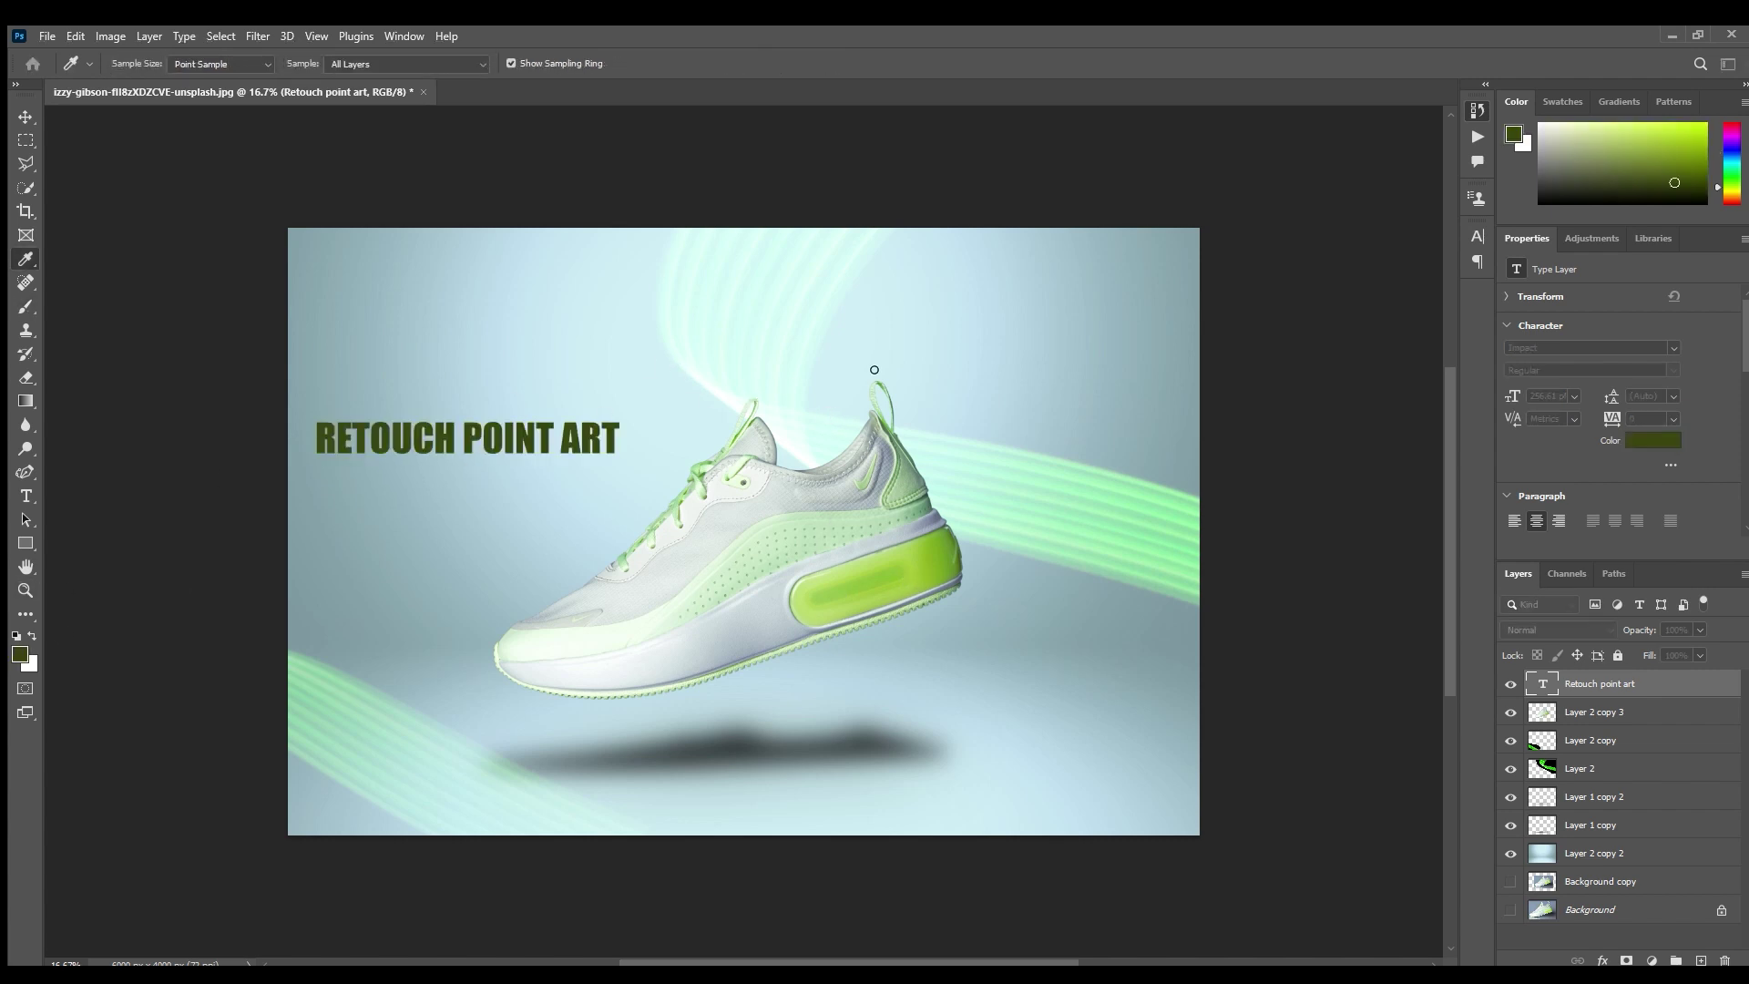
{"action": "key", "text": "b"}
{"action": "key", "text": "ctrl+z"}
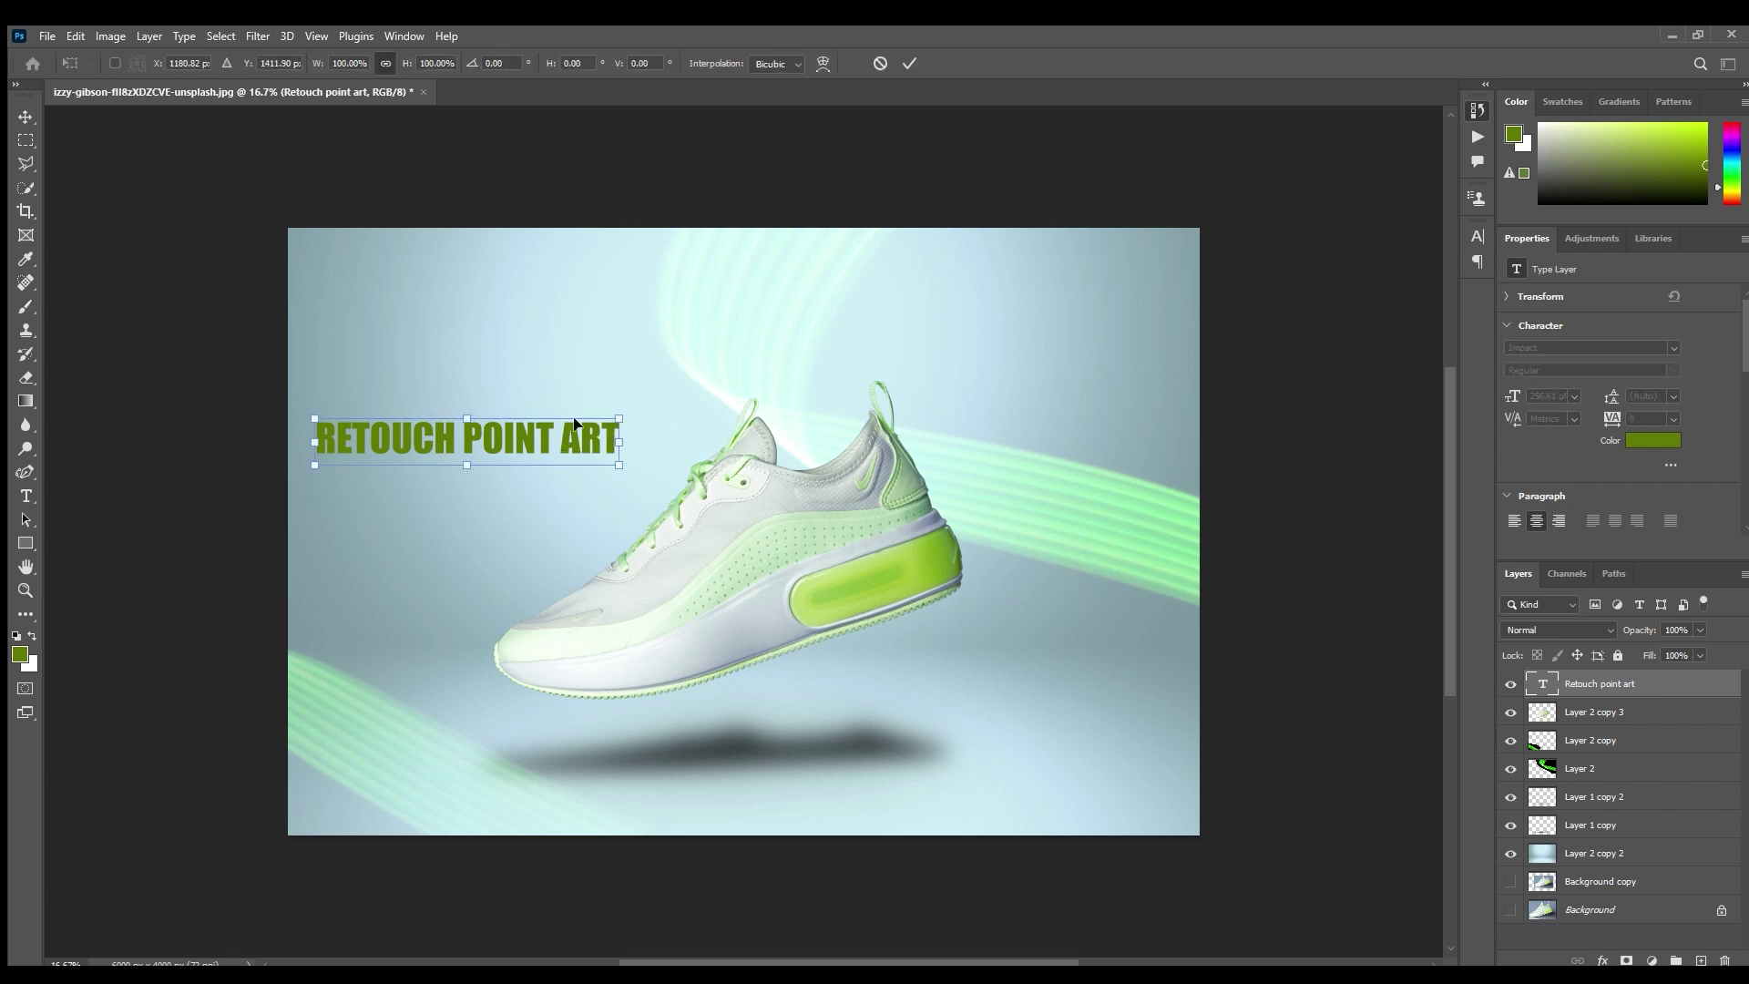
- Nudge the title up and right and preview the layout with panels hidden
{"action": "left_click_drag", "start_coordinate": [605, 440], "coordinate": [624, 403]}
{"action": "key", "text": "i"}
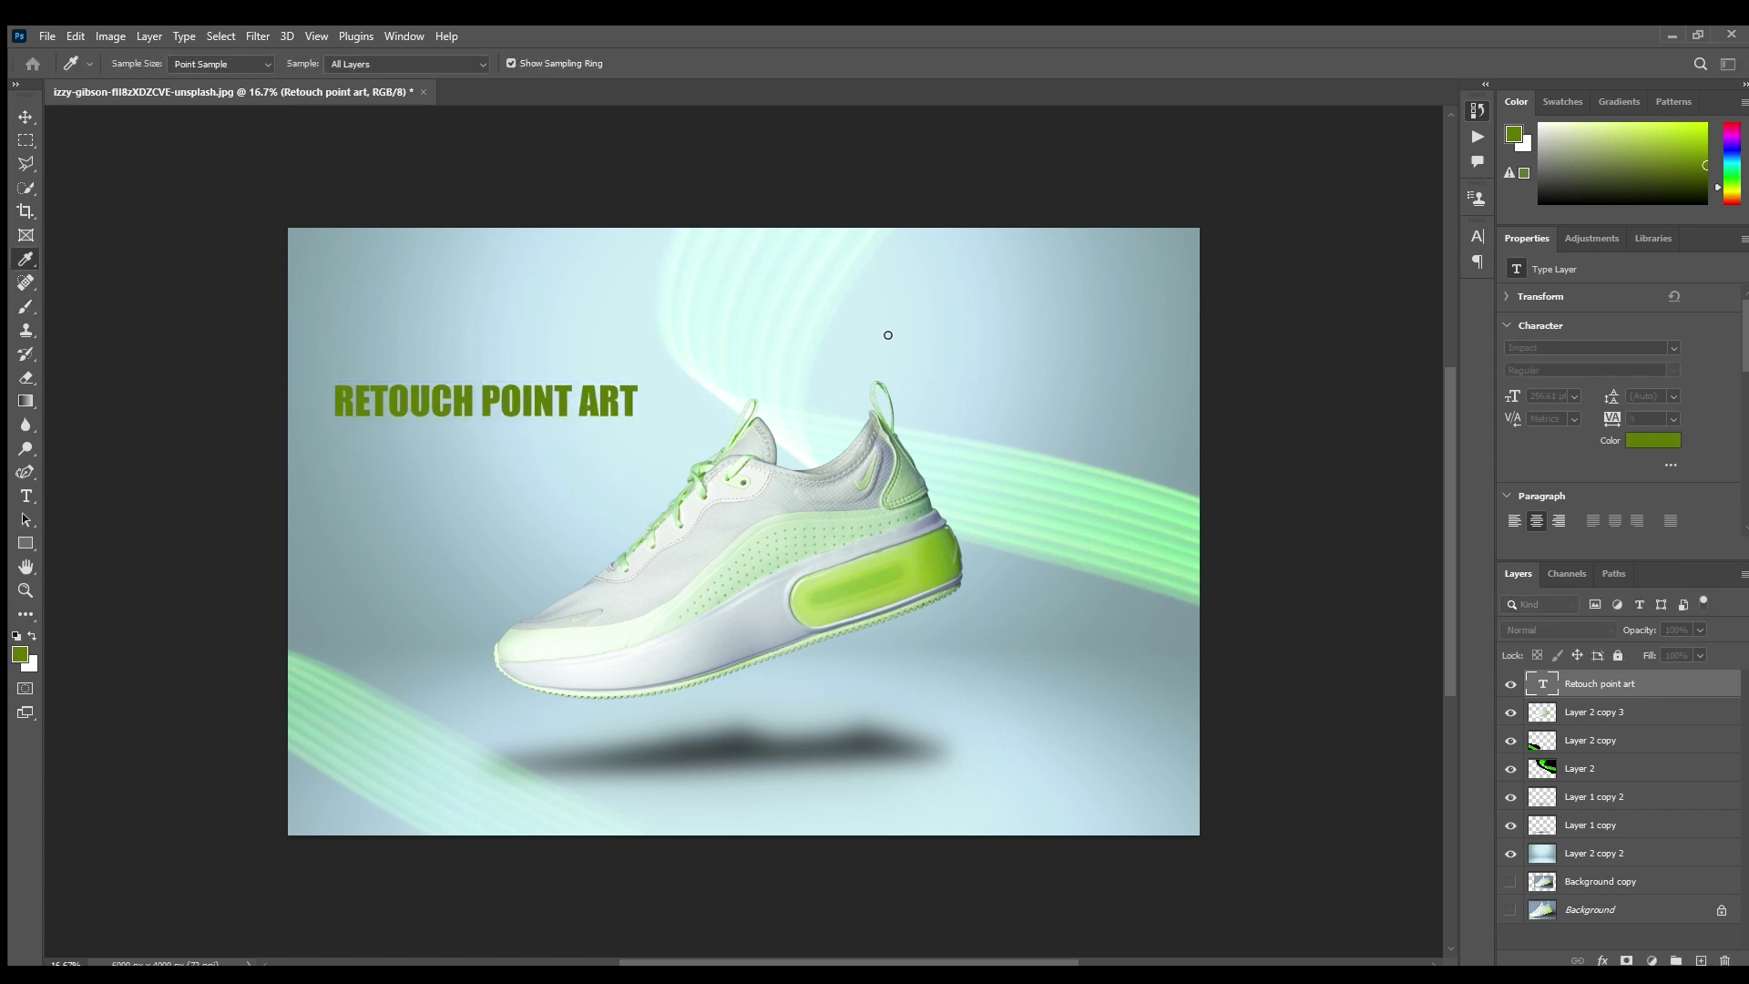
{"action": "key", "text": "ctrl+z"}
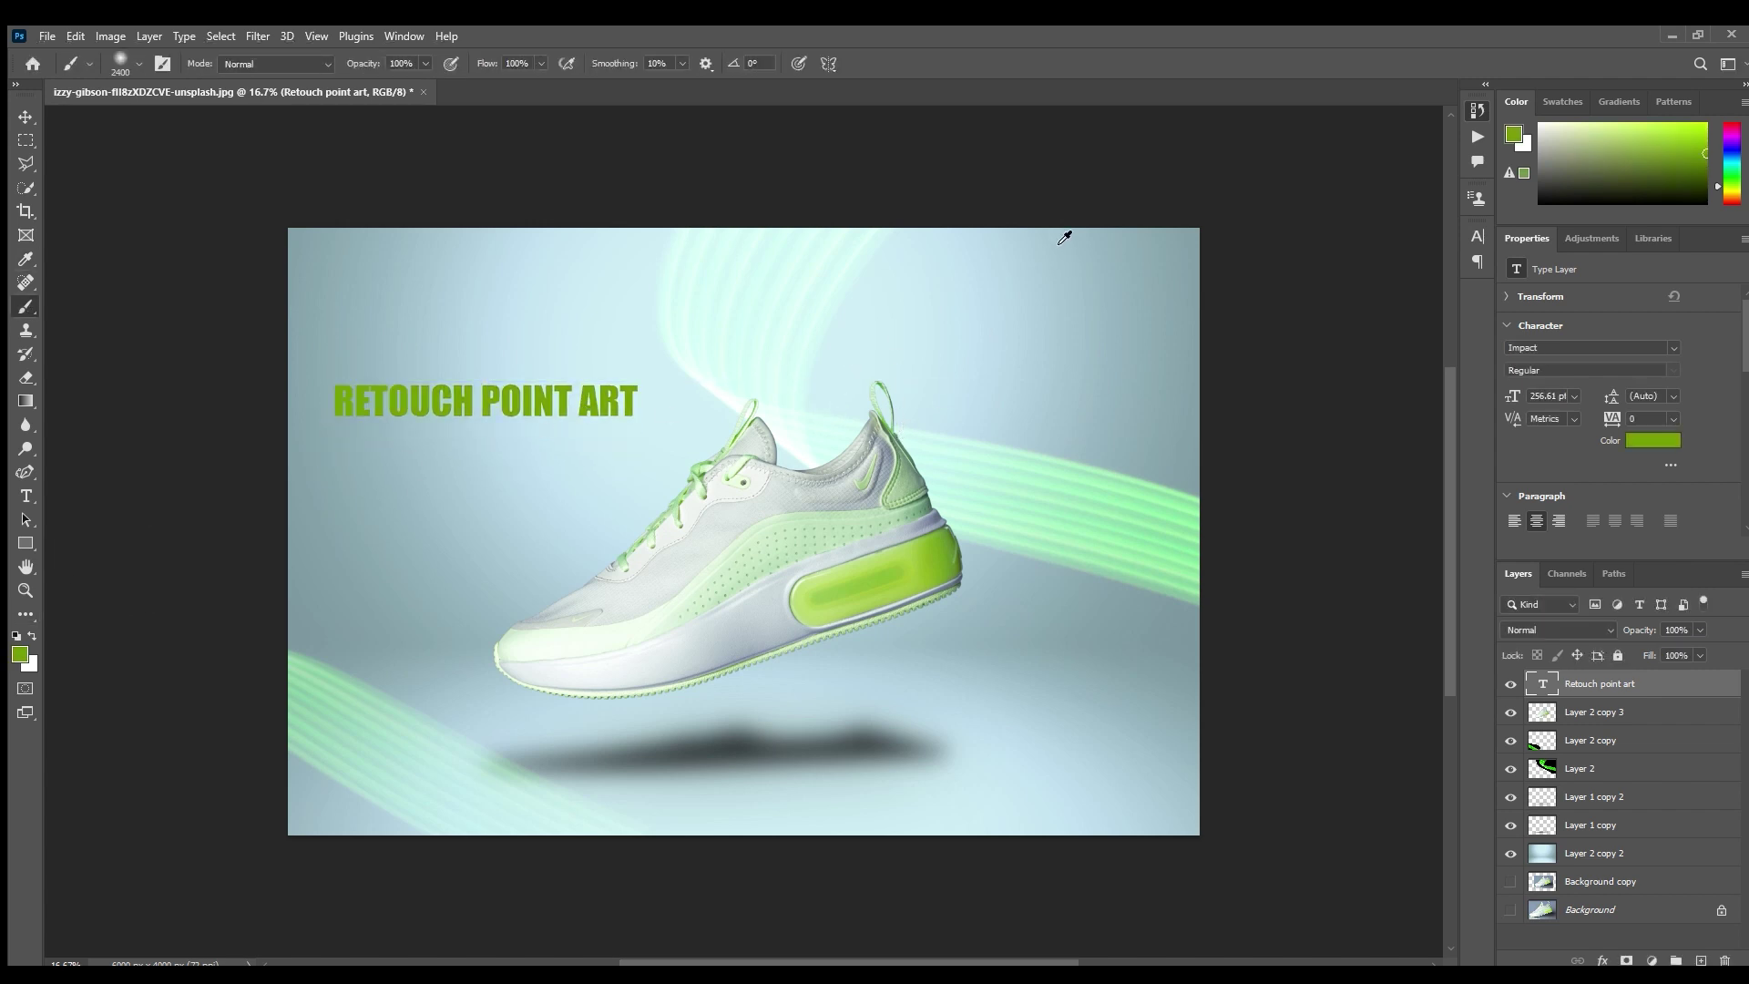
{"action": "key", "text": "Tab"}
{"action": "key", "text": "Tab"}
{"action": "left_click", "coordinate": [1594, 853]}
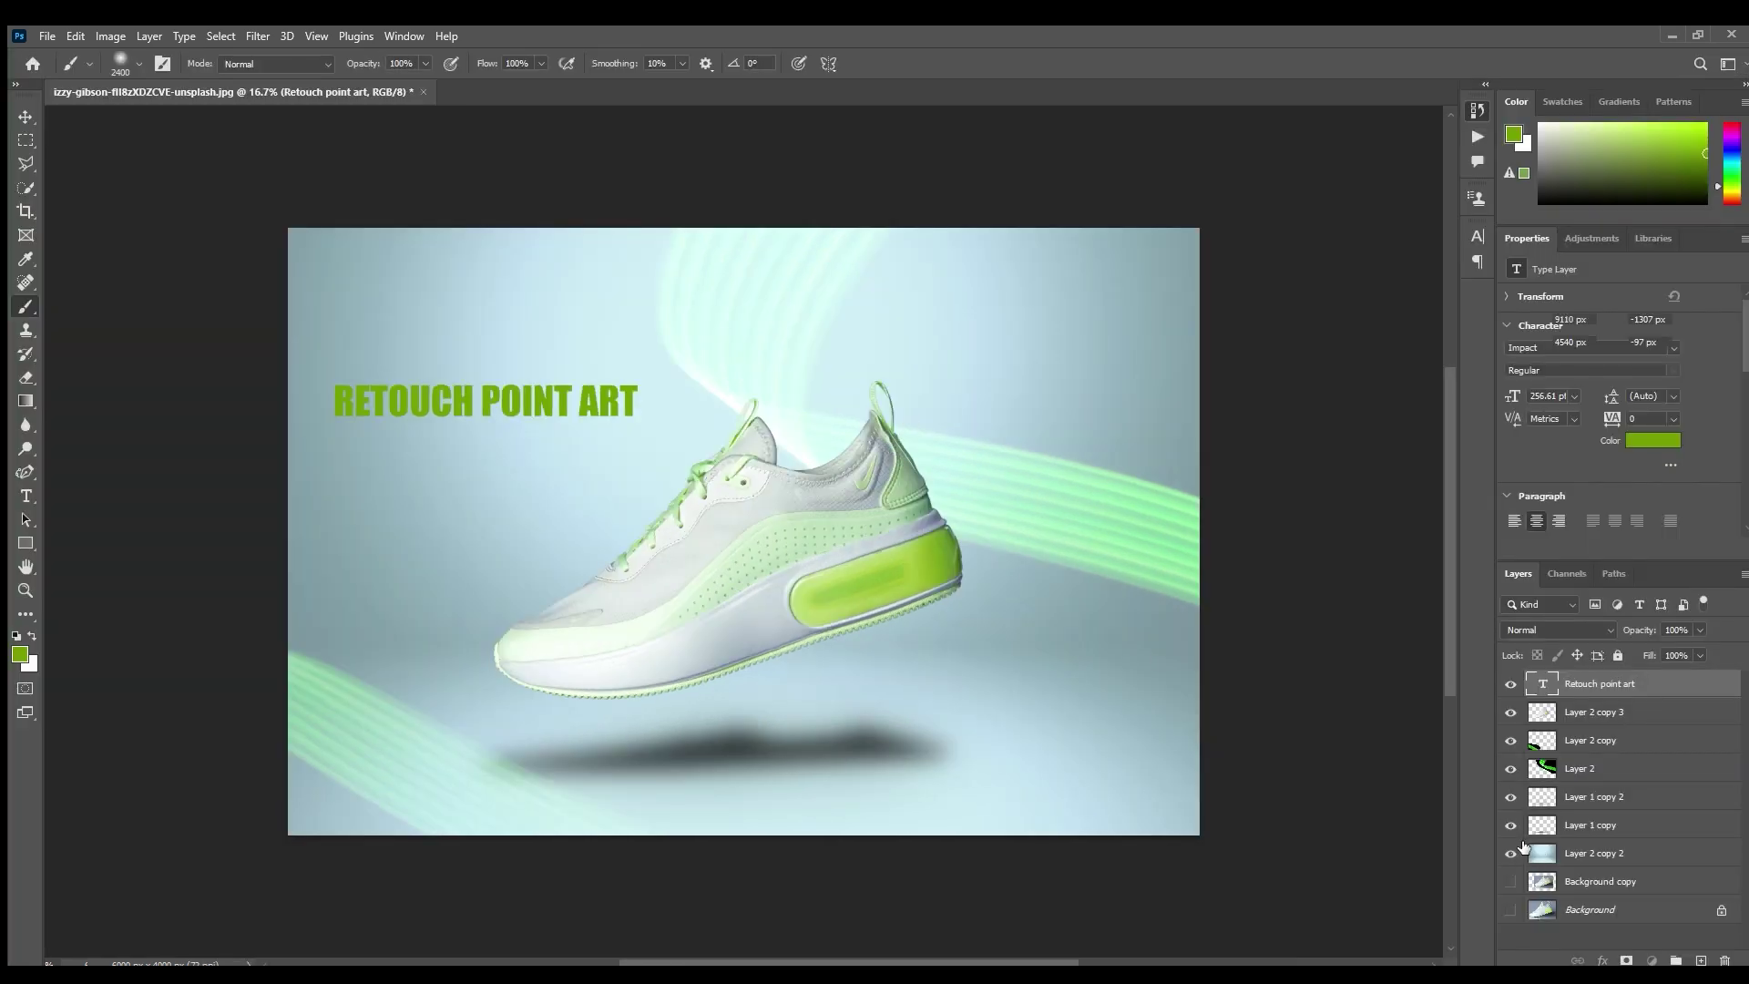
- Outline the shadow beneath the shoe with a polygonal selection and copy it to a new layer
{"action": "key", "text": "l"}
{"action": "left_click", "coordinate": [943, 717]}
{"action": "left_click", "coordinate": [1052, 820]}
{"action": "left_click", "coordinate": [583, 889]}
{"action": "left_click", "coordinate": [451, 791]}
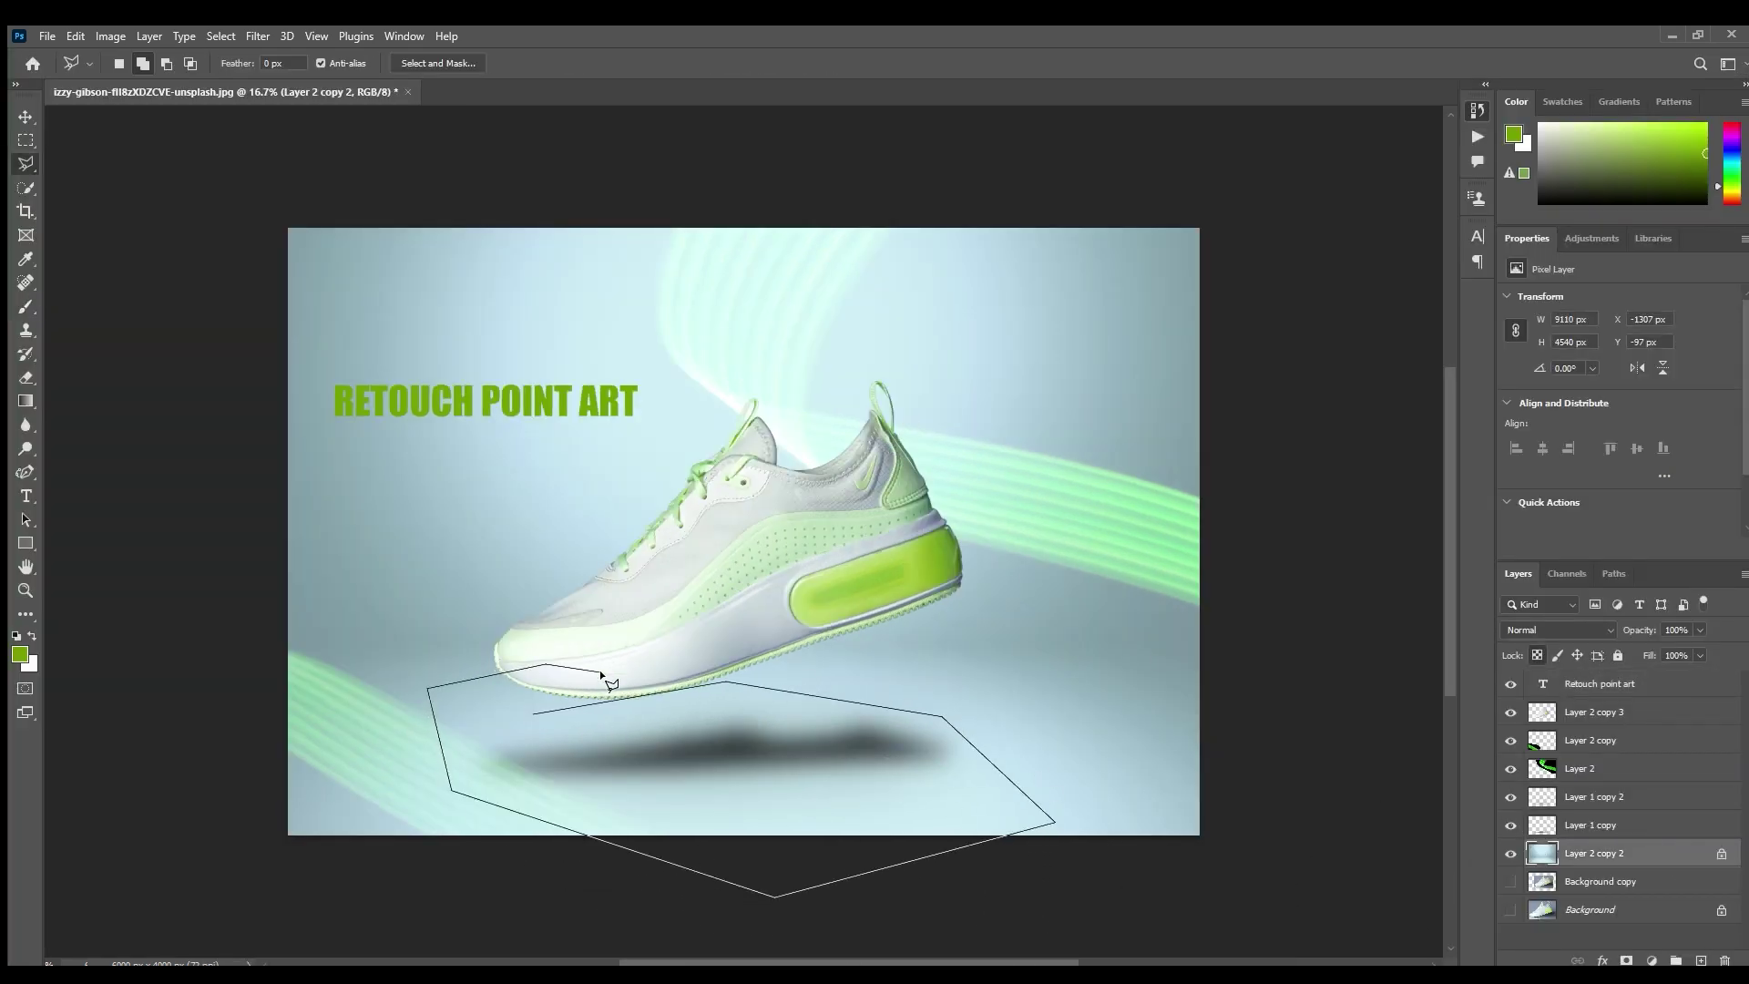
{"action": "left_click", "coordinate": [428, 688]}
{"action": "left_click", "coordinate": [620, 698]}
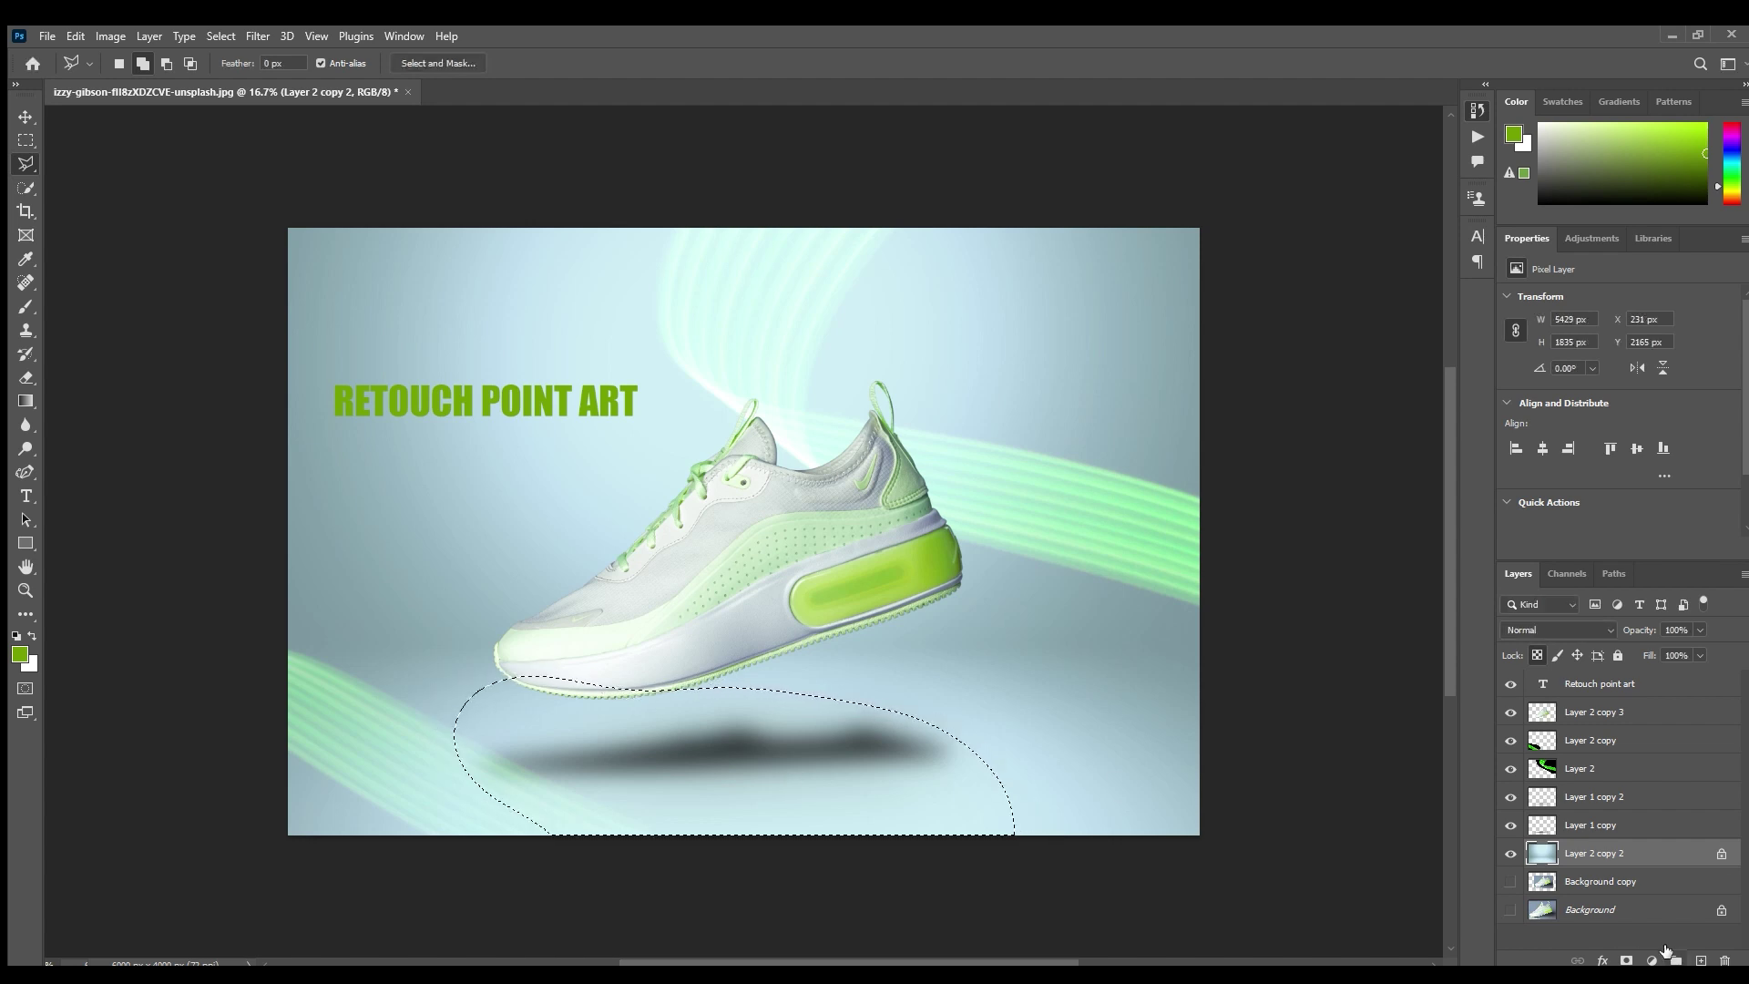
{"action": "key", "text": "ctrl+j"}
- Undo the shadow copy and step back through the shadow selection changes
{"action": "key", "text": "i"}
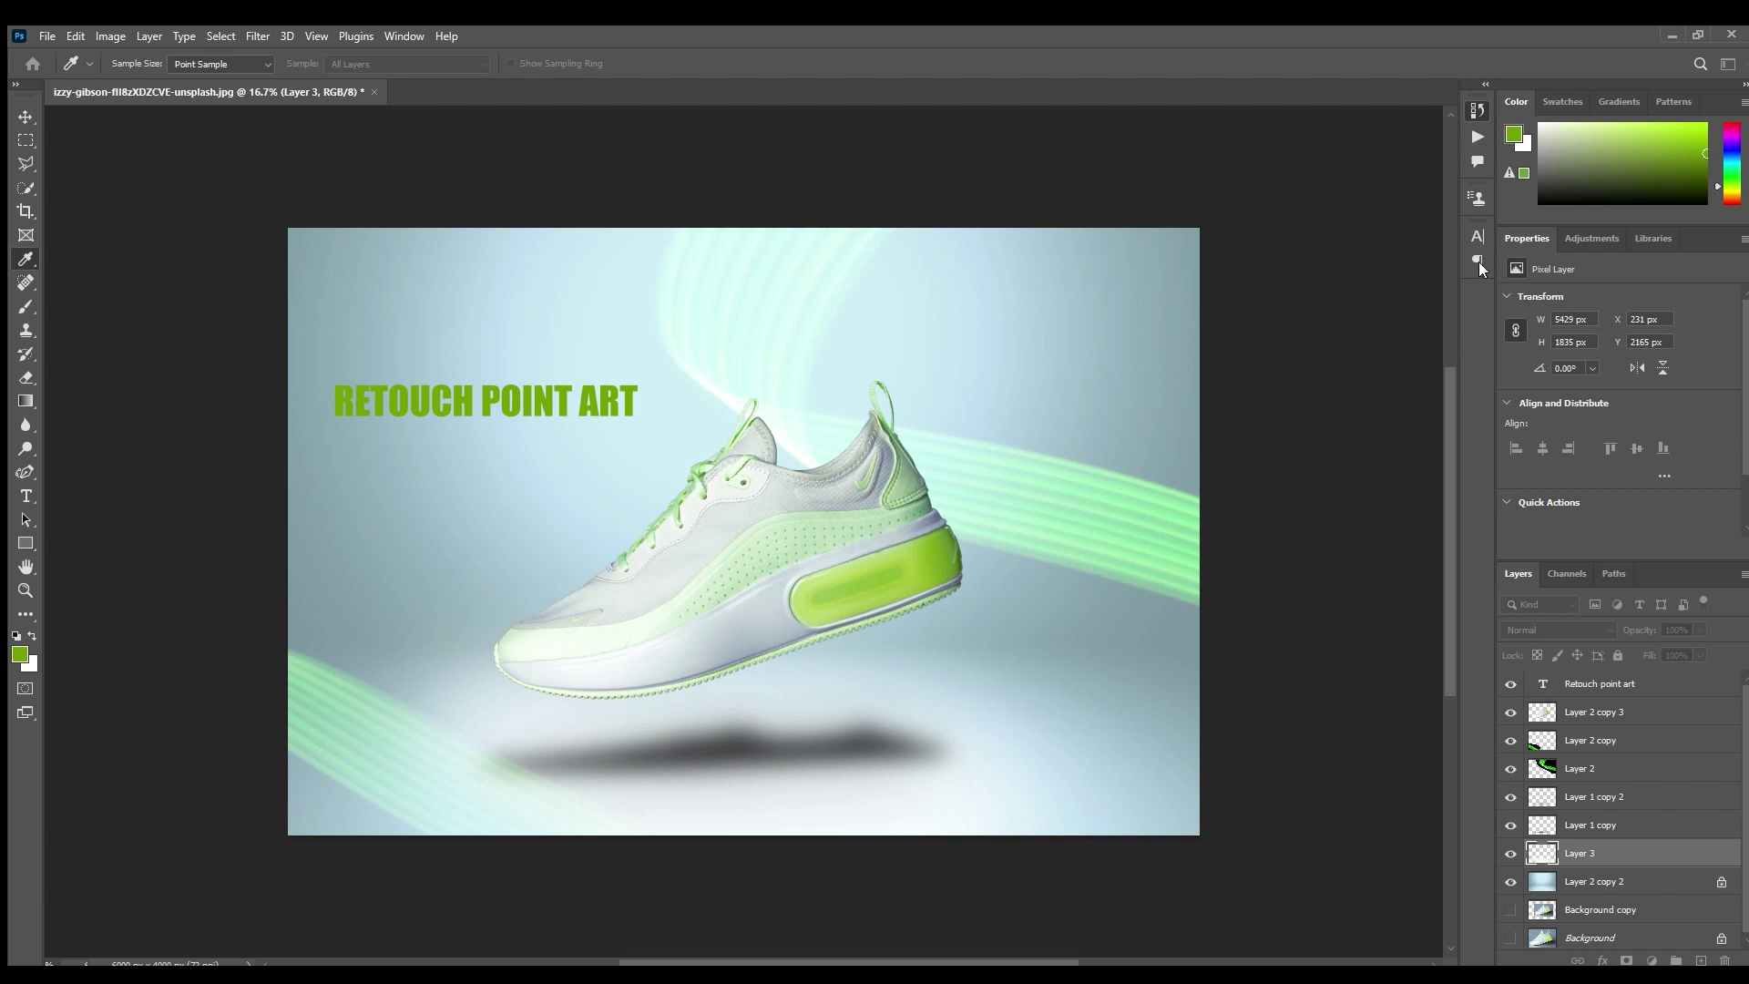
{"action": "key", "text": "ctrl+z"}
{"action": "key", "text": "l"}
{"action": "key", "text": "ctrl+z"}
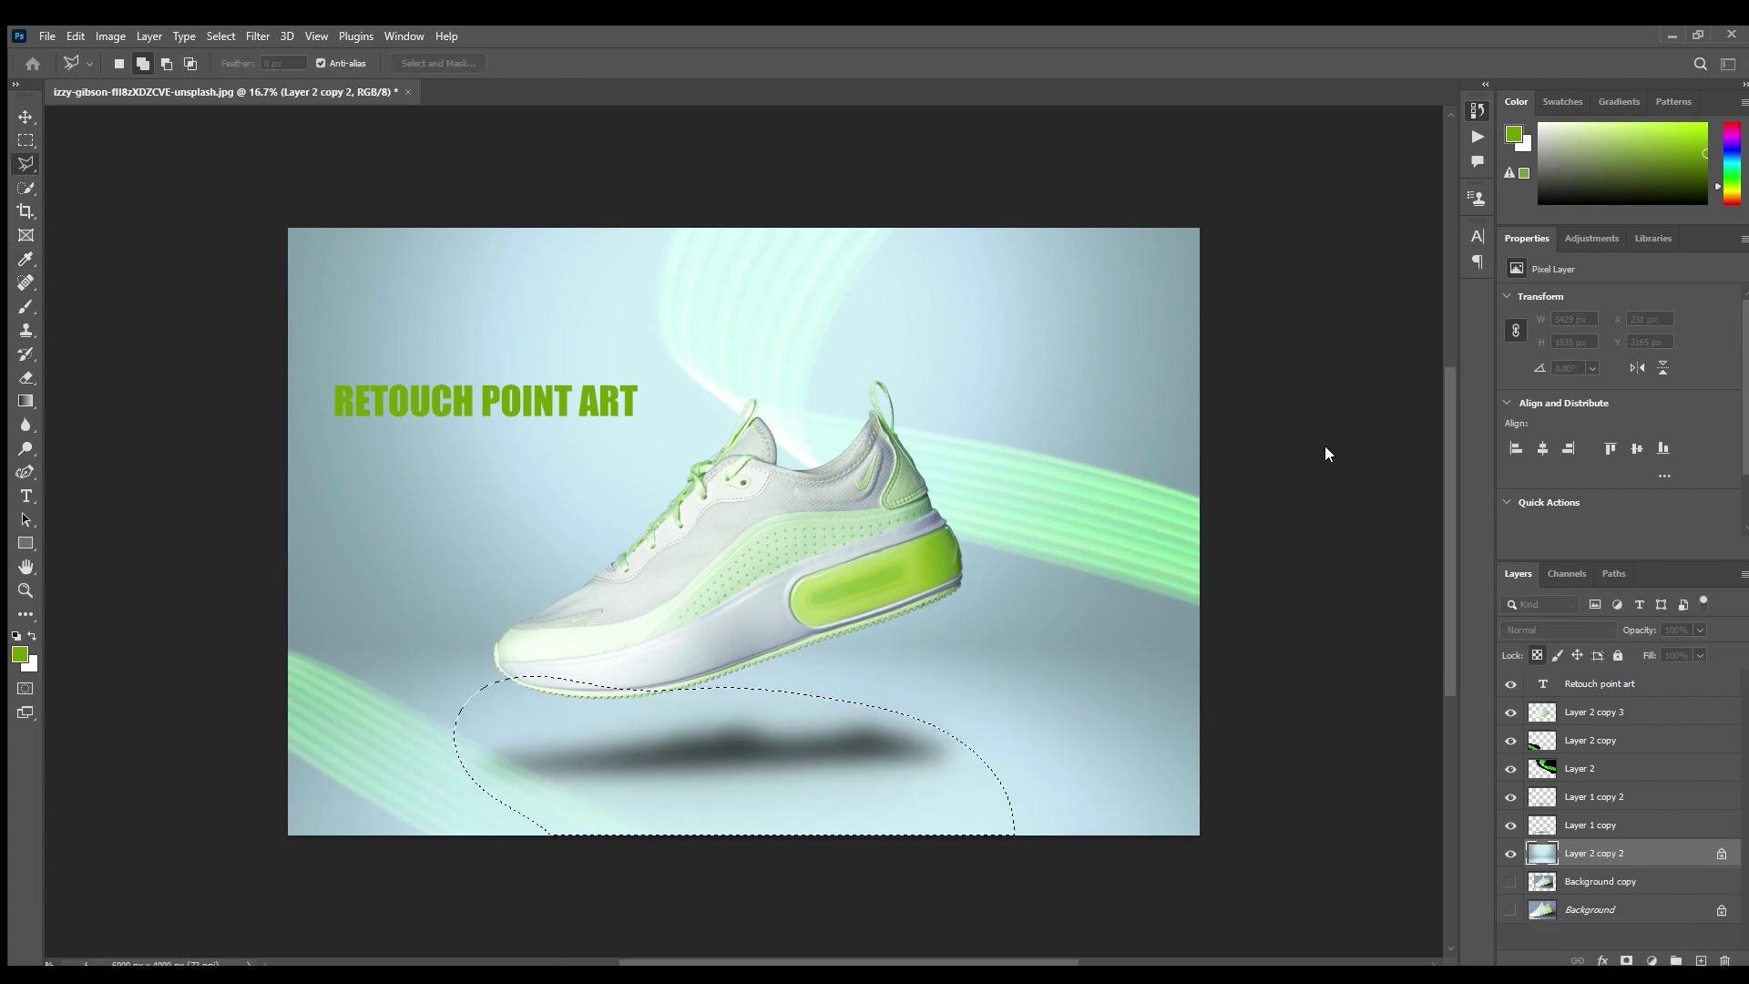
{"action": "key", "text": "ctrl+z"}
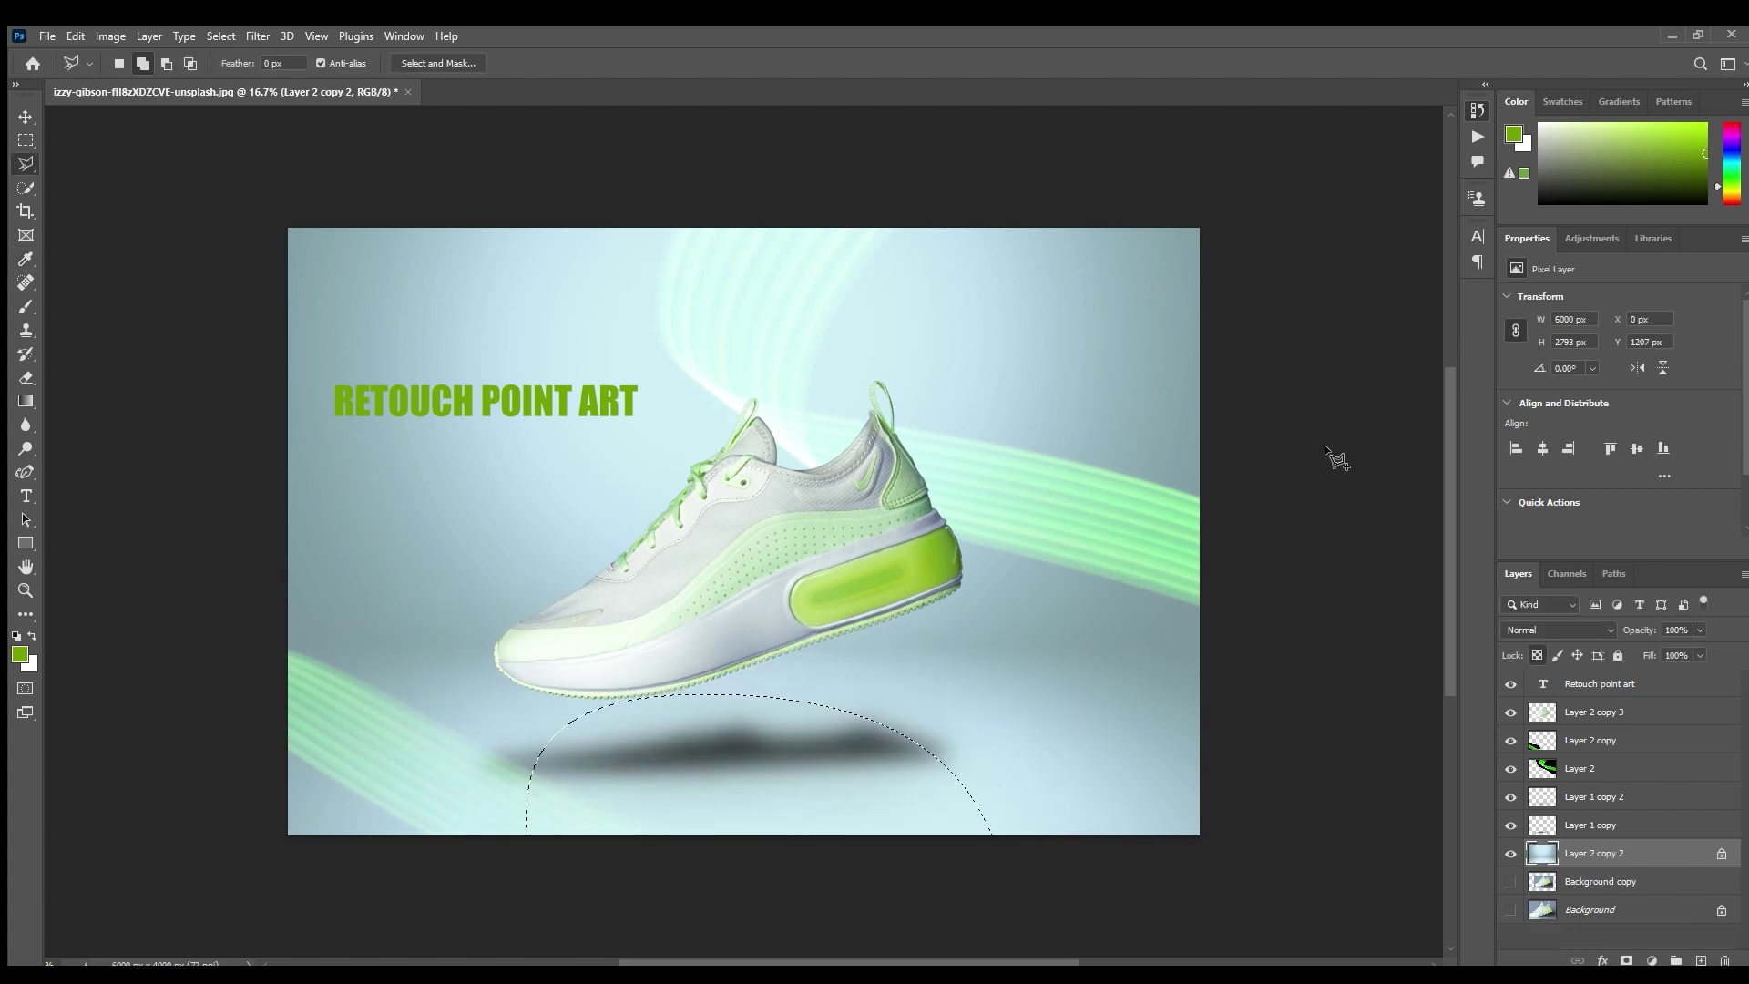
{"action": "key", "text": "ctrl+shift+z"}
- Duplicate the shadow layer Layer 3 twice to darken the shadow
{"action": "key", "text": "i"}
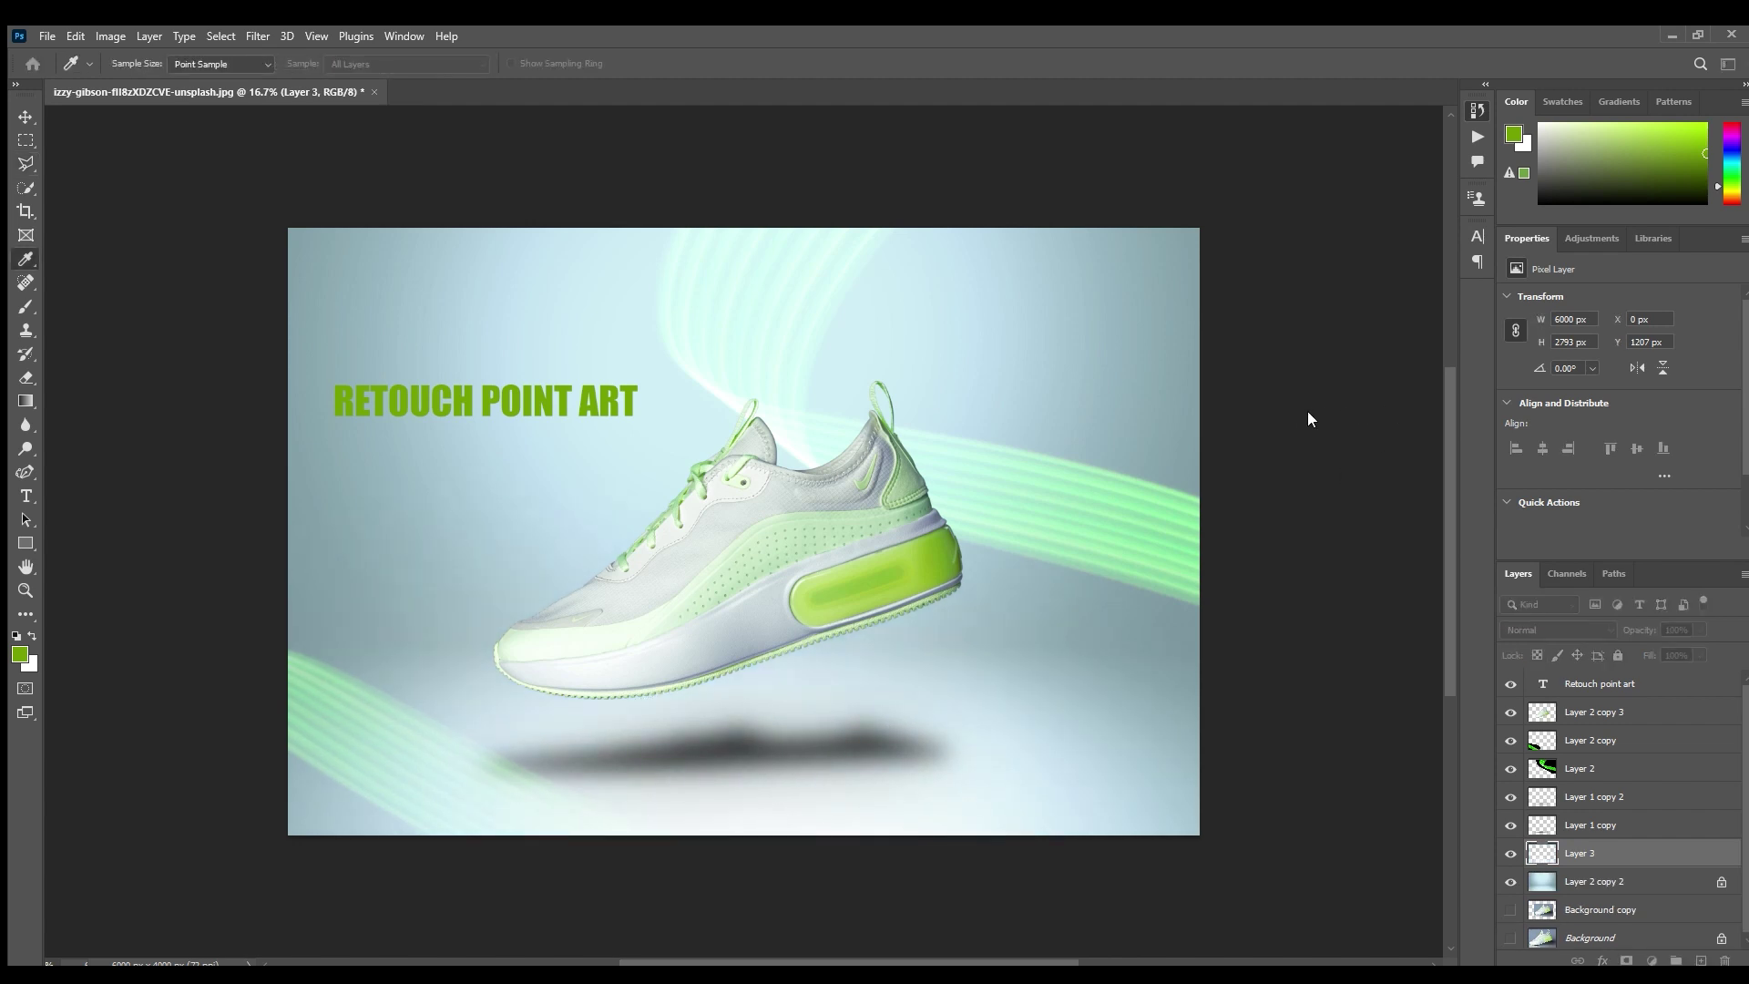
{"action": "key", "text": "l"}
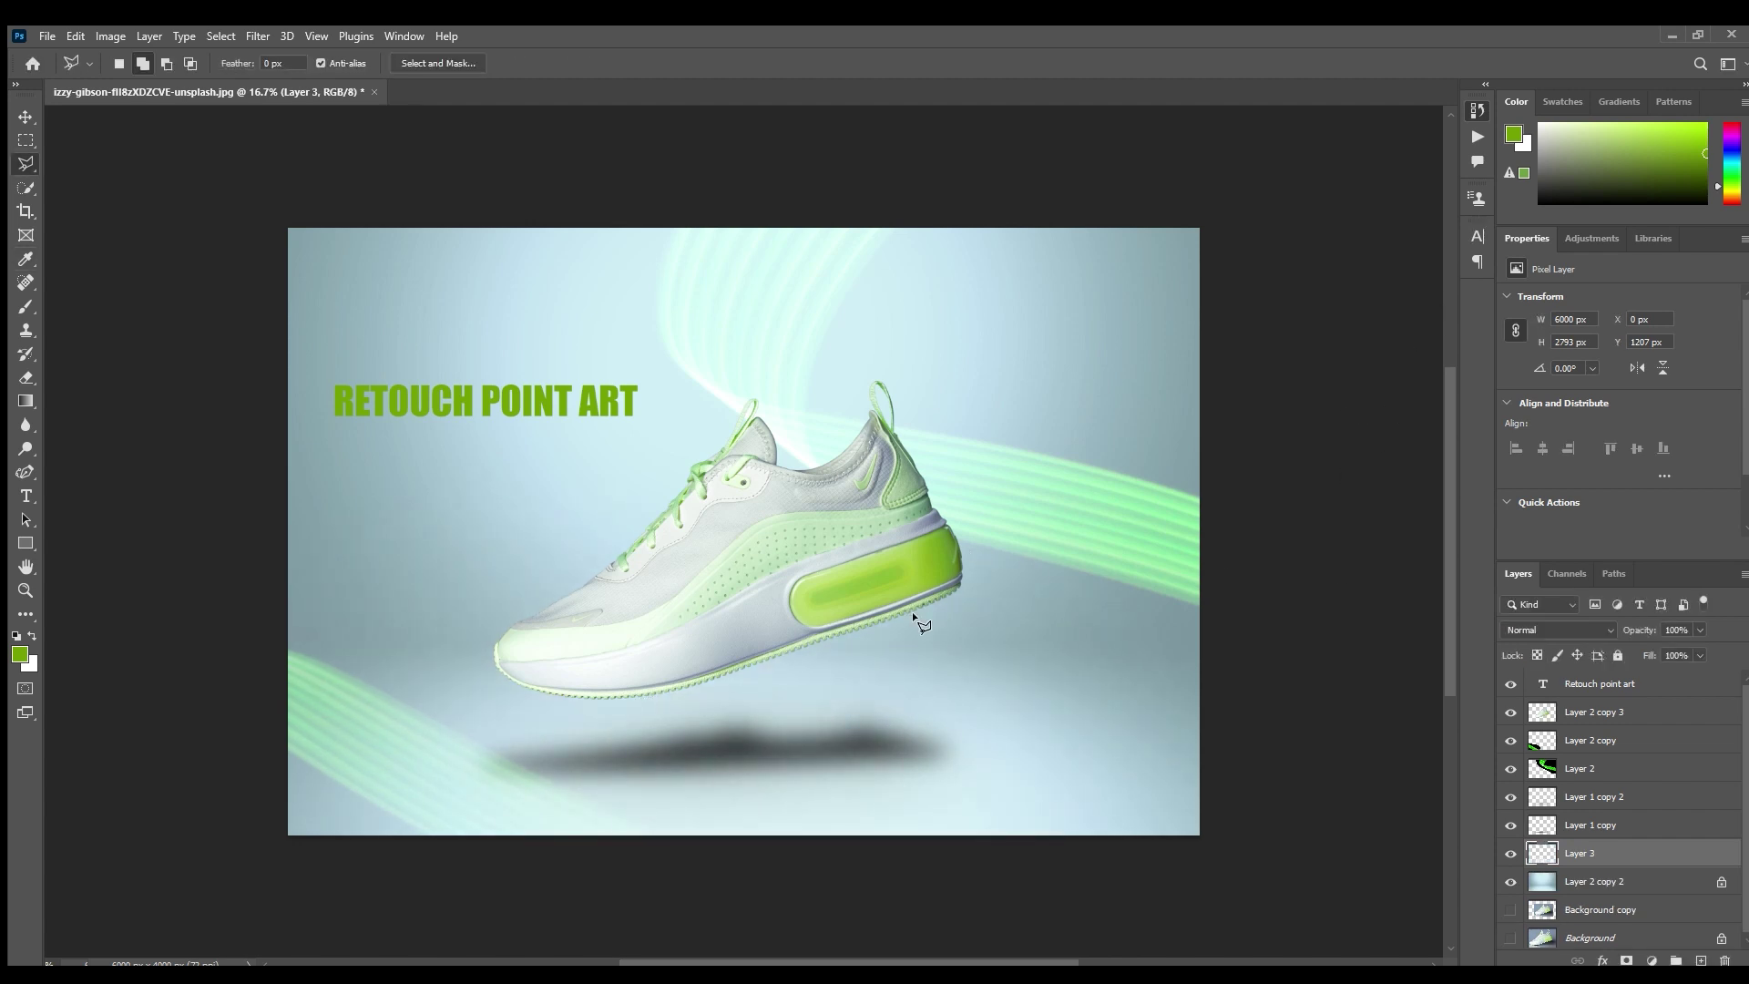
{"action": "key", "text": "ctrl+j"}
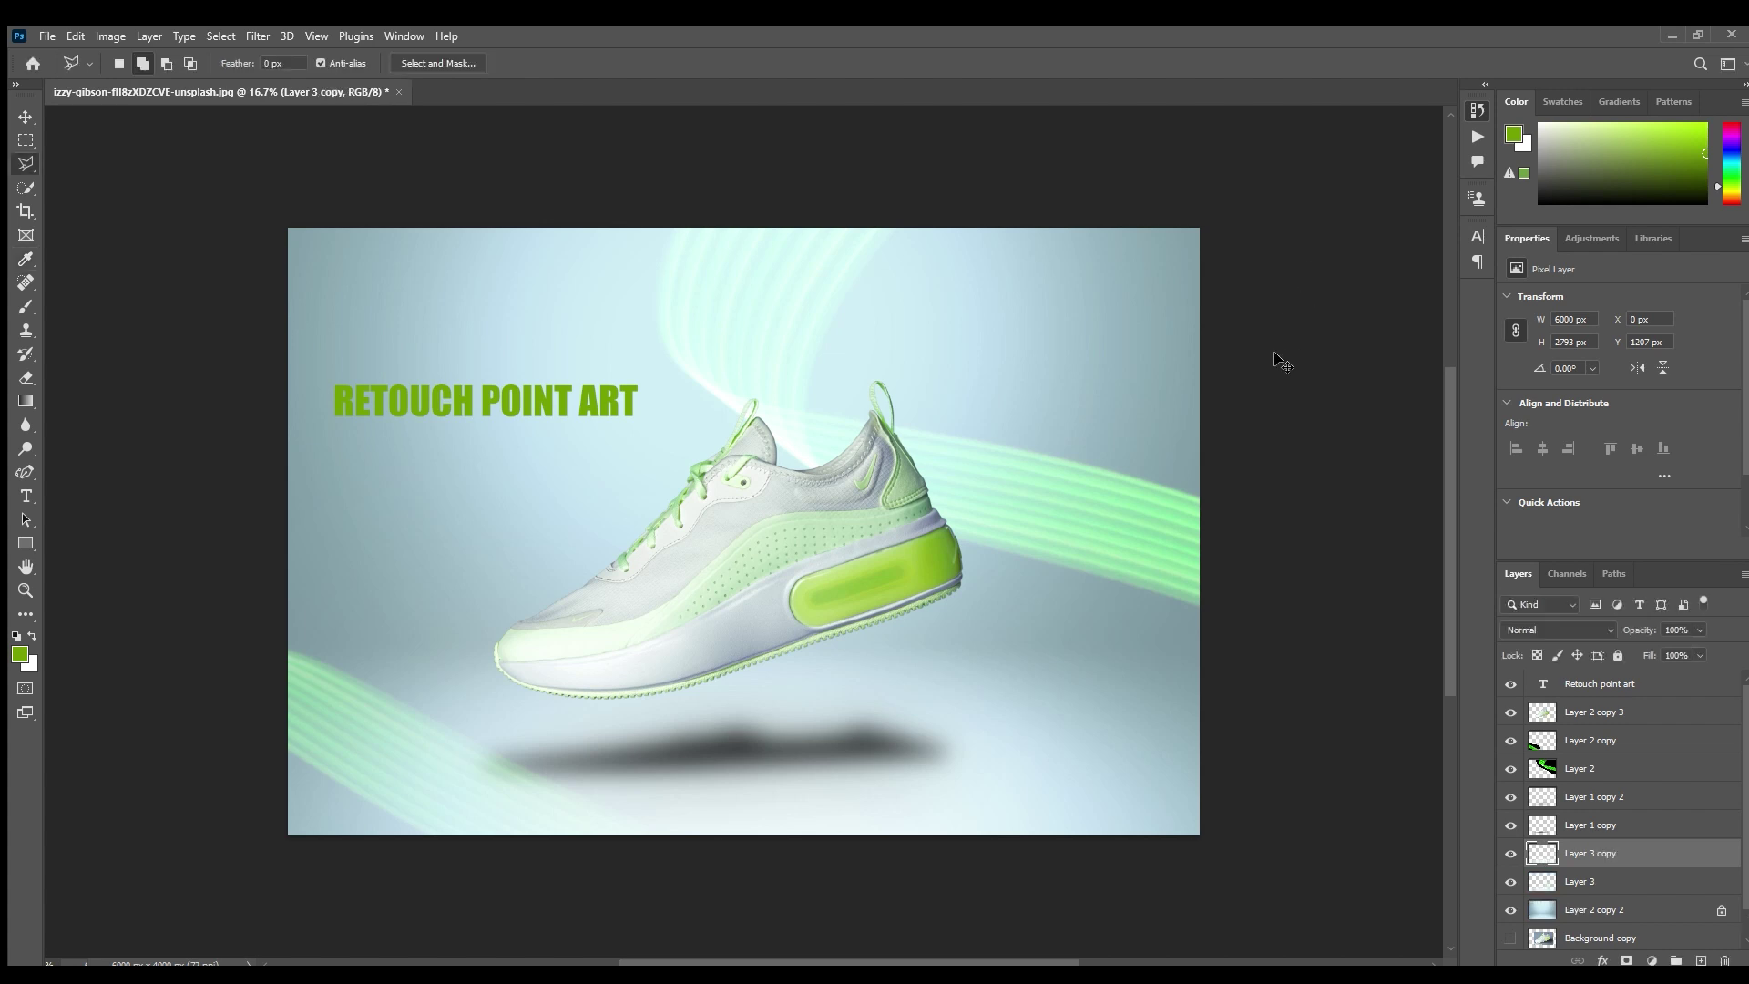
{"action": "key", "text": "ctrl+j"}
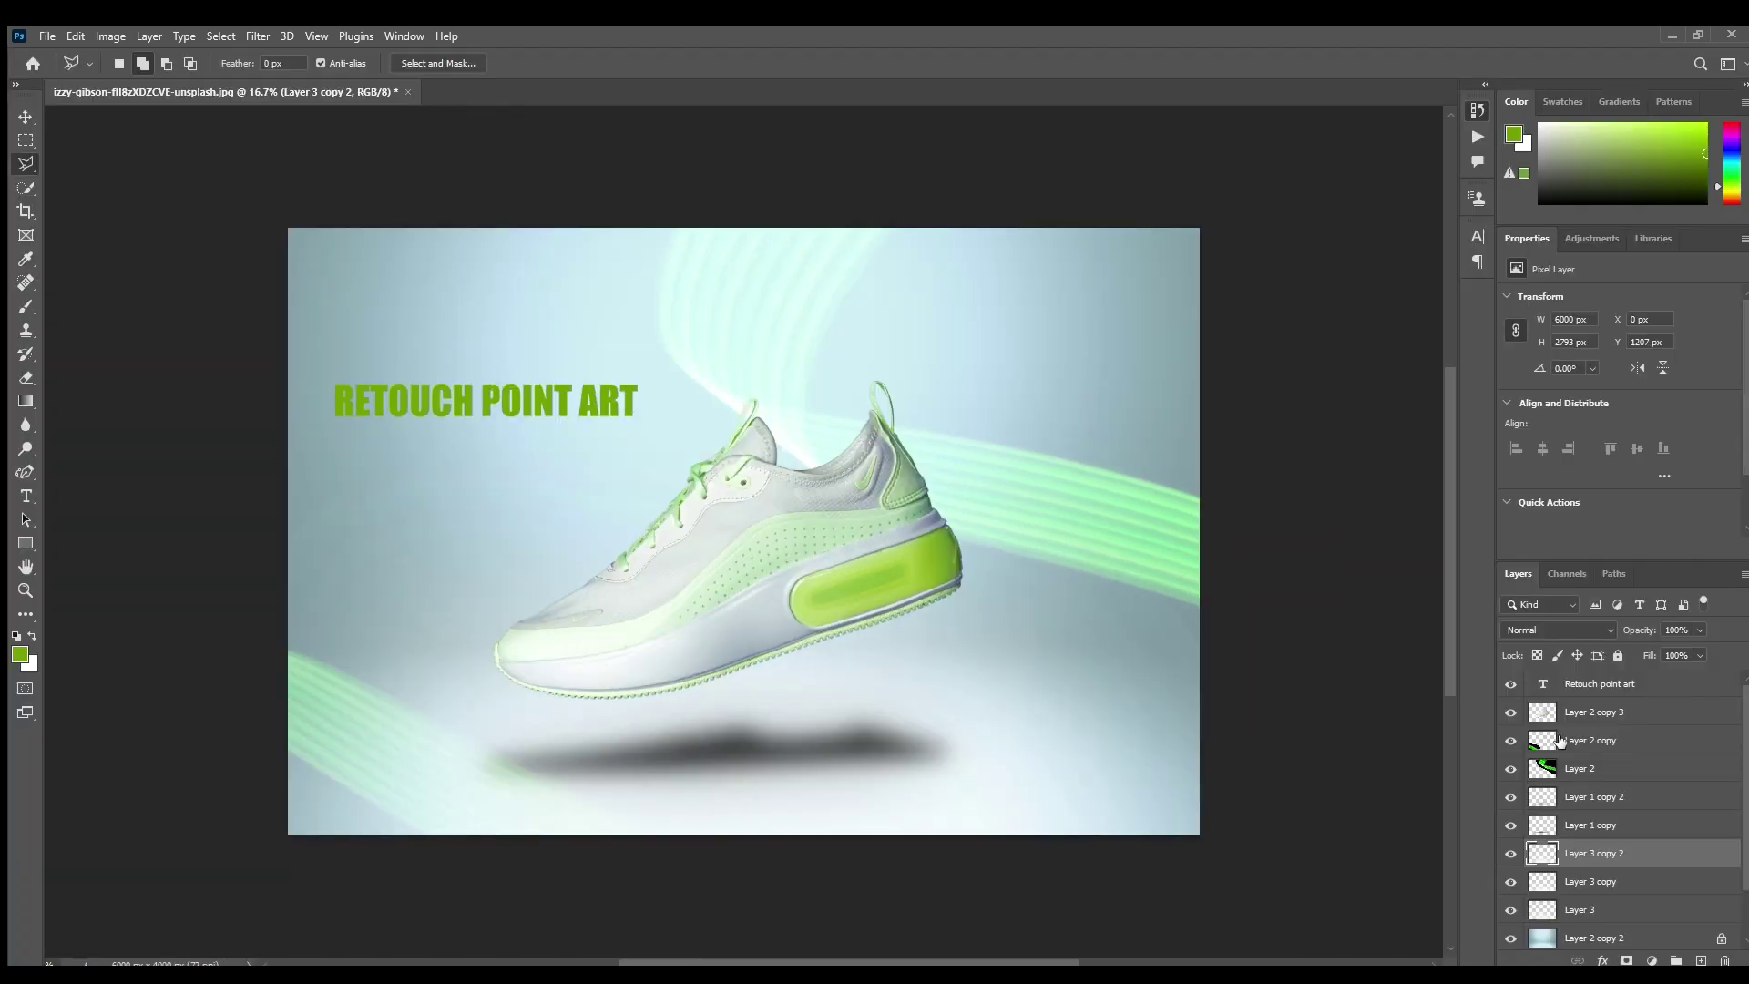
{"action": "left_click", "coordinate": [1511, 683]}
- Move the RETOUCH POINT ART title to the upper right of the image
{"action": "left_click", "coordinate": [1586, 683]}
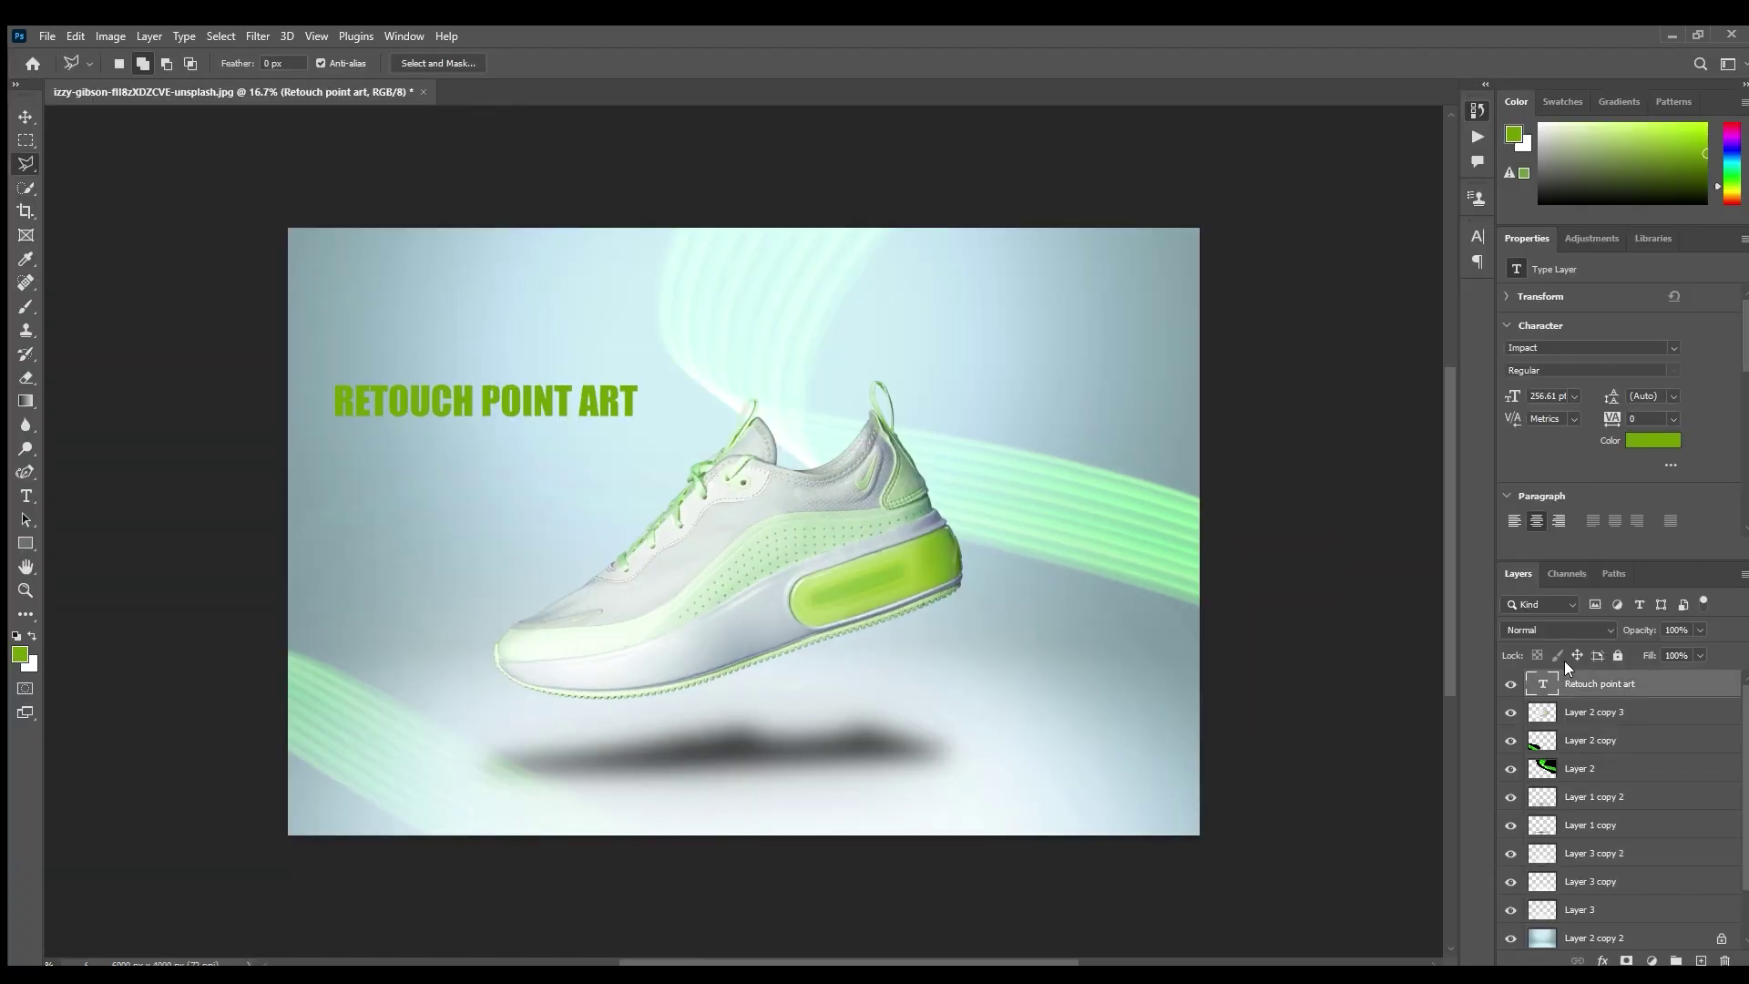
{"action": "key", "text": "ctrl+t"}
{"action": "left_click_drag", "start_coordinate": [586, 438], "coordinate": [1171, 485]}
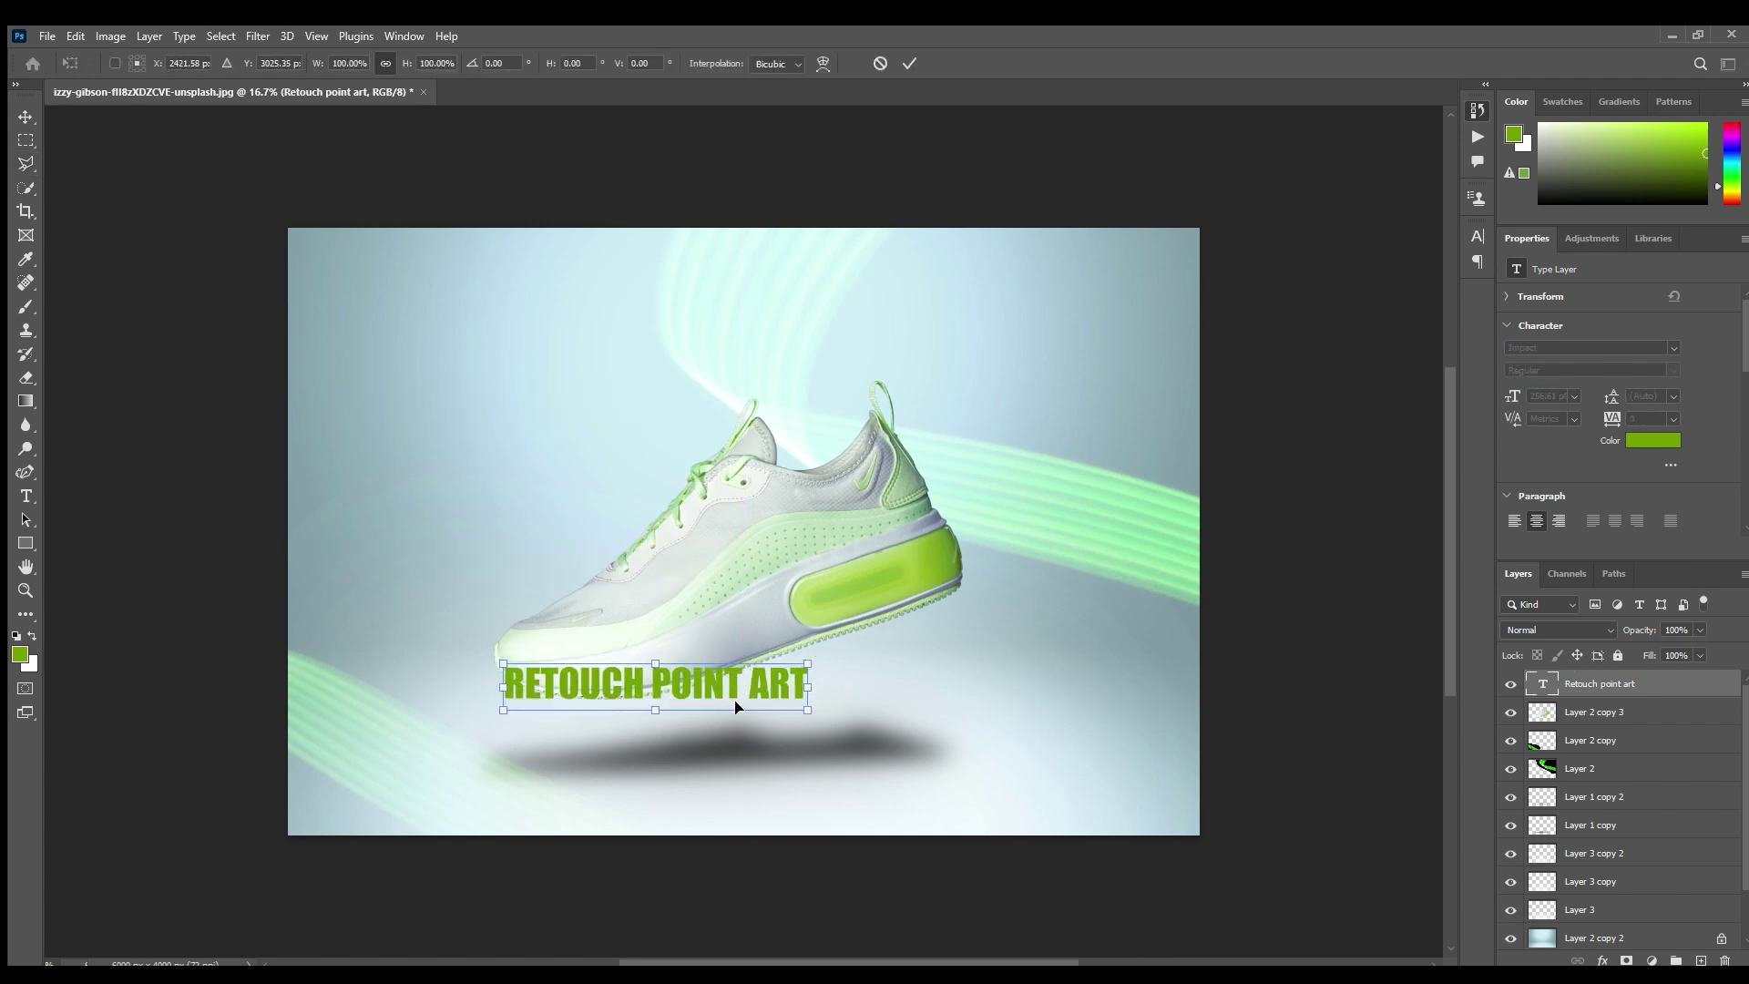
{"action": "left_click_drag", "start_coordinate": [1075, 446], "coordinate": [980, 301]}
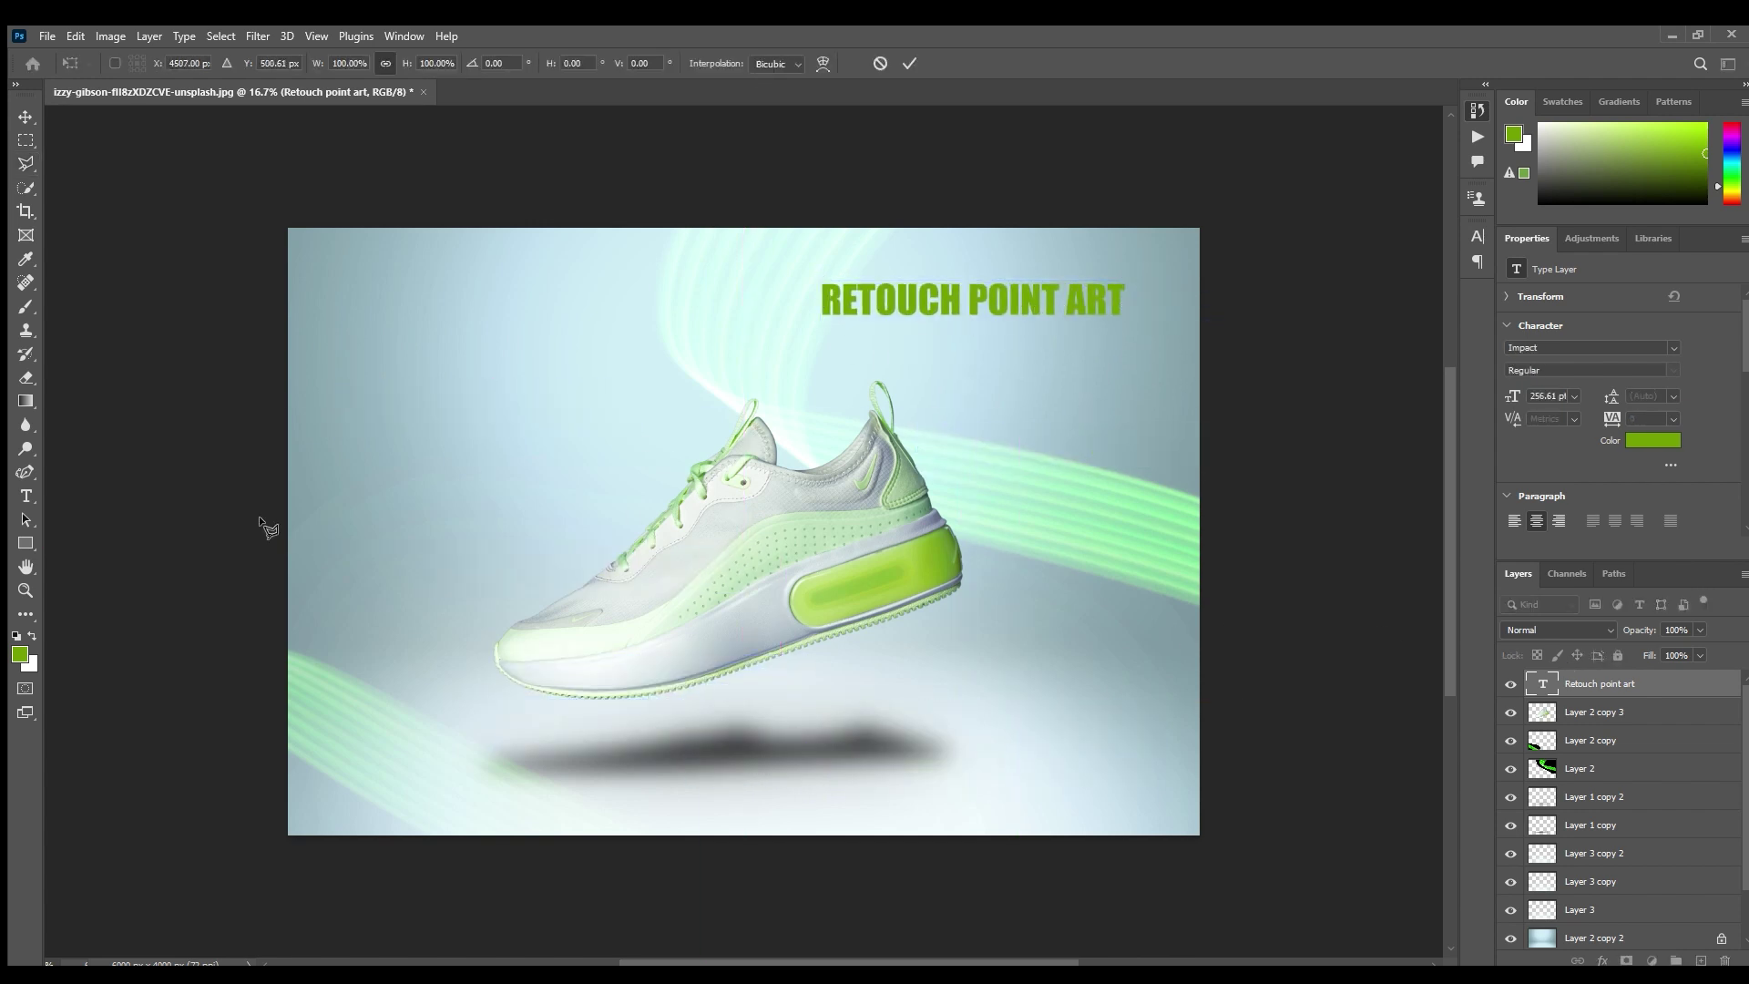
{"action": "key", "text": "Return"}
- Fill the title with a sampled dark green and nudge it slightly right
{"action": "key", "text": "i"}
{"action": "left_click", "coordinate": [871, 421]}
{"action": "key", "text": "alt+BackSpace"}
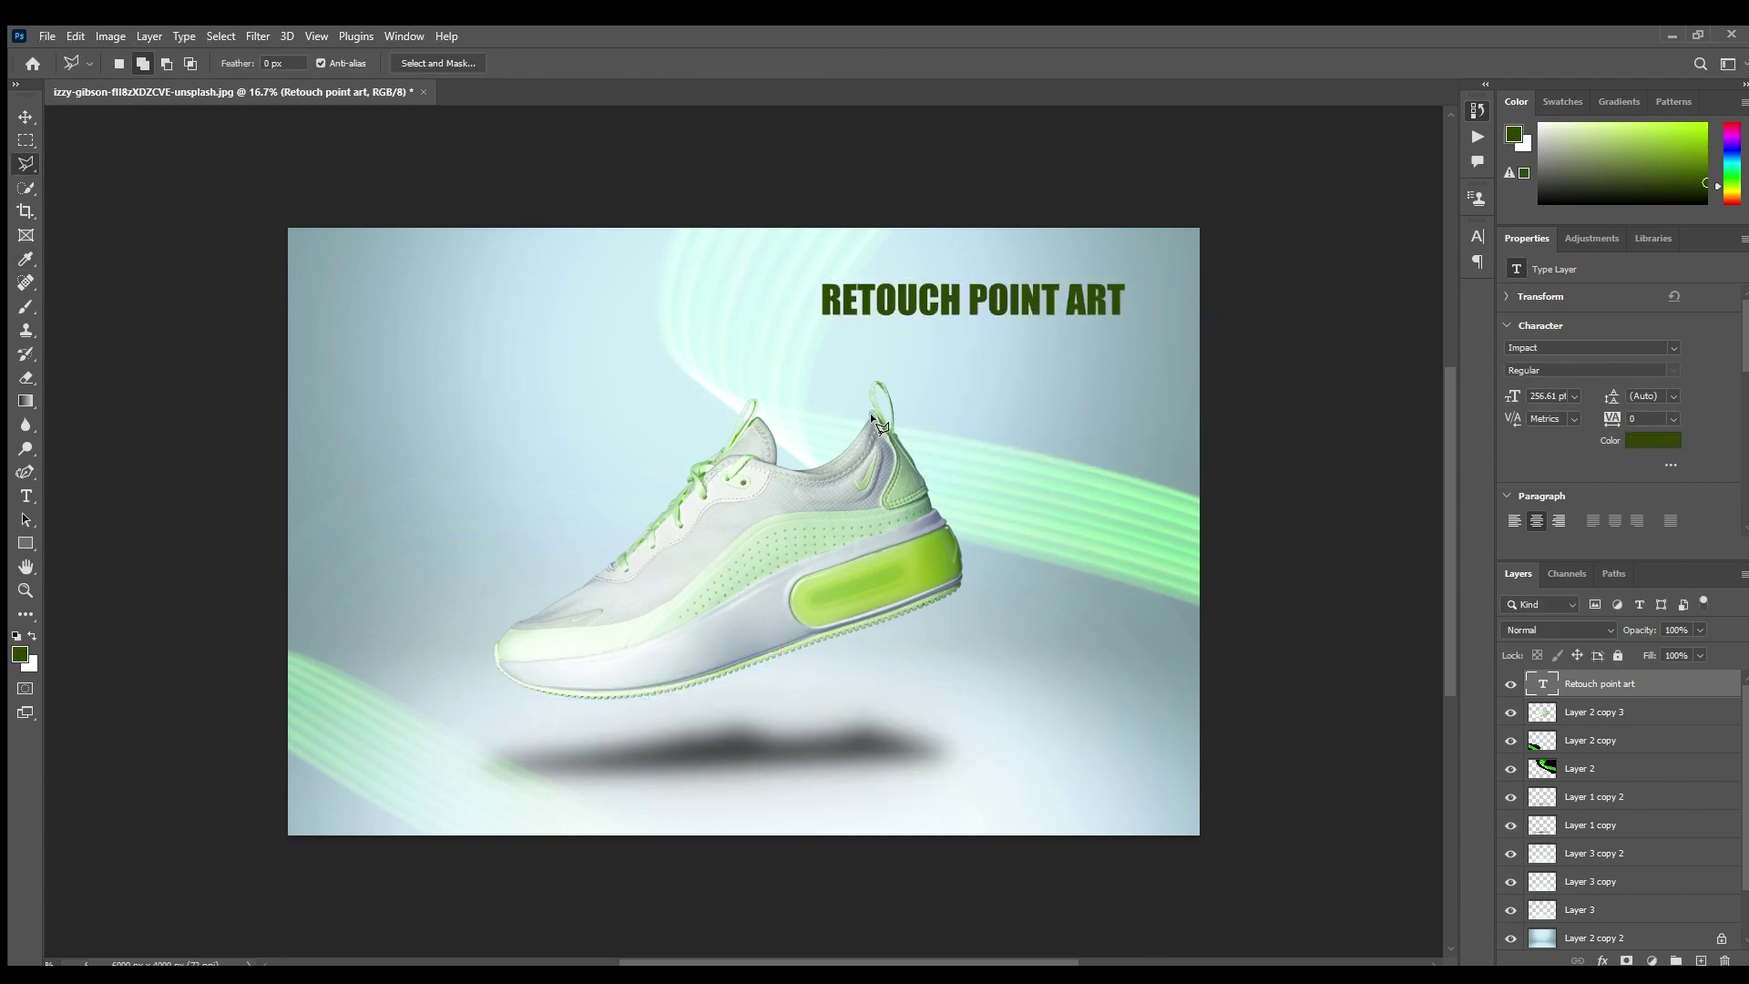
{"action": "key", "text": "ctrl+t"}
{"action": "left_click_drag", "start_coordinate": [1025, 311], "coordinate": [1052, 312]}
{"action": "key", "text": "Return"}
- Set the title font to Calibri and start a new text layer beside the shoe
{"action": "key", "text": "l"}
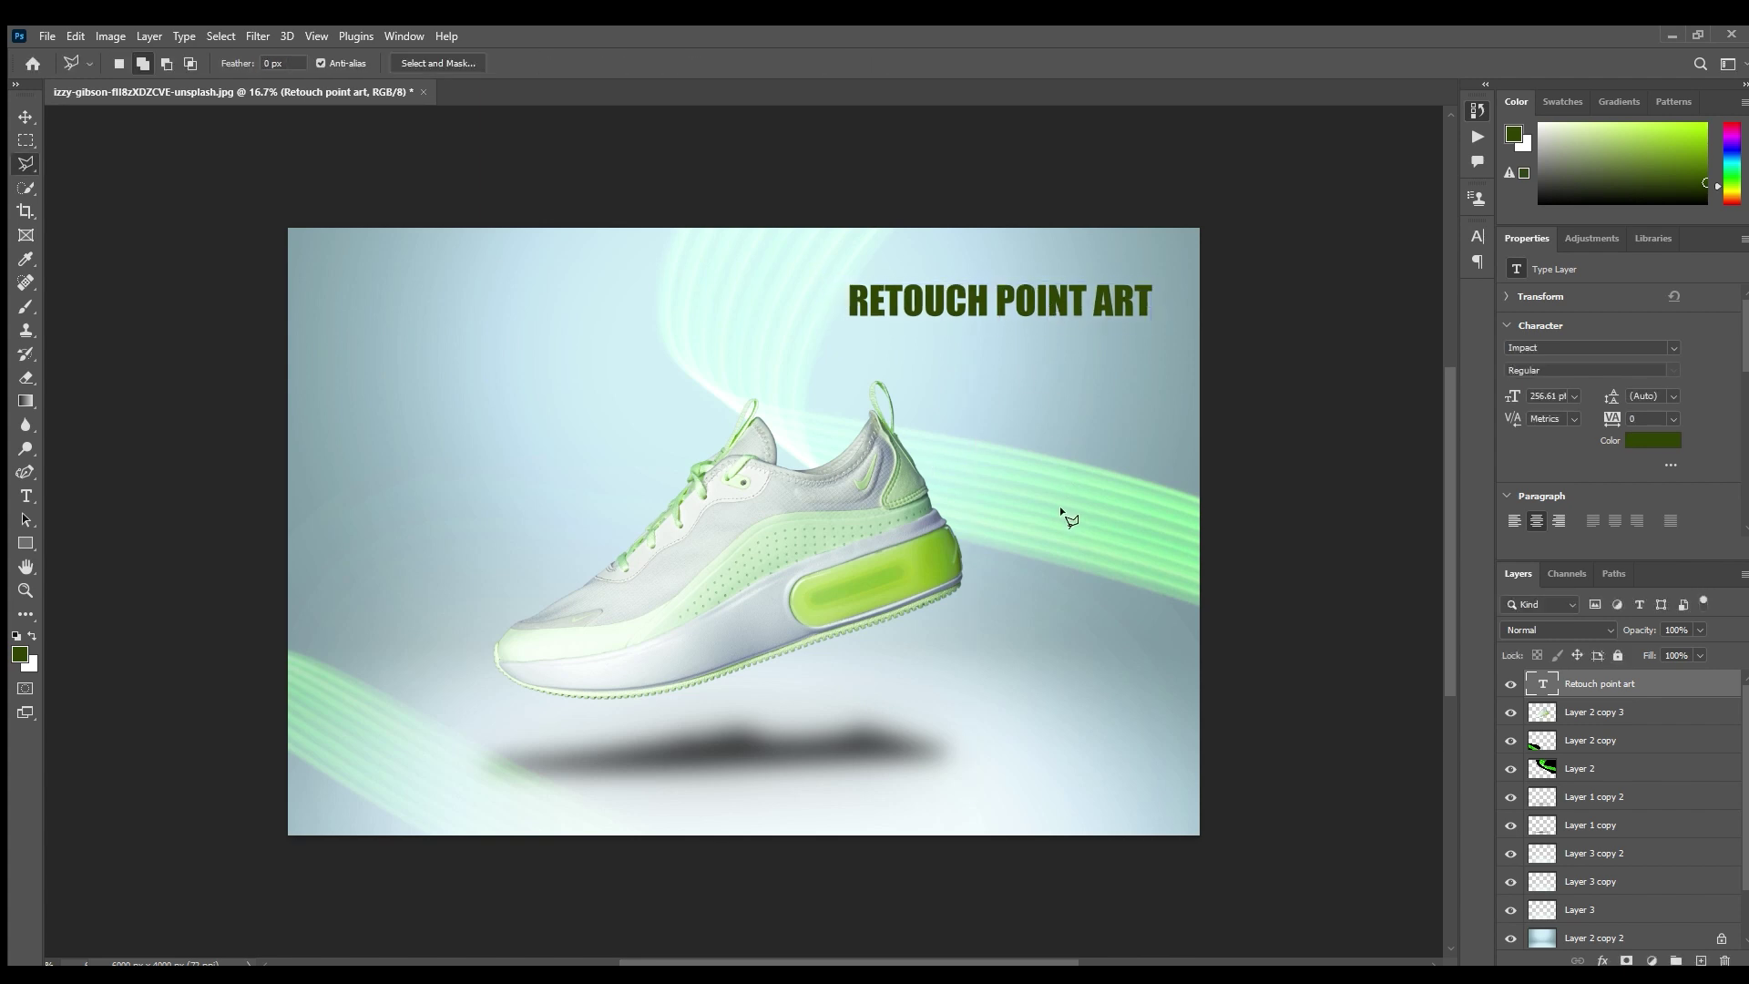
{"action": "type", "text": "tBahnschrift"}
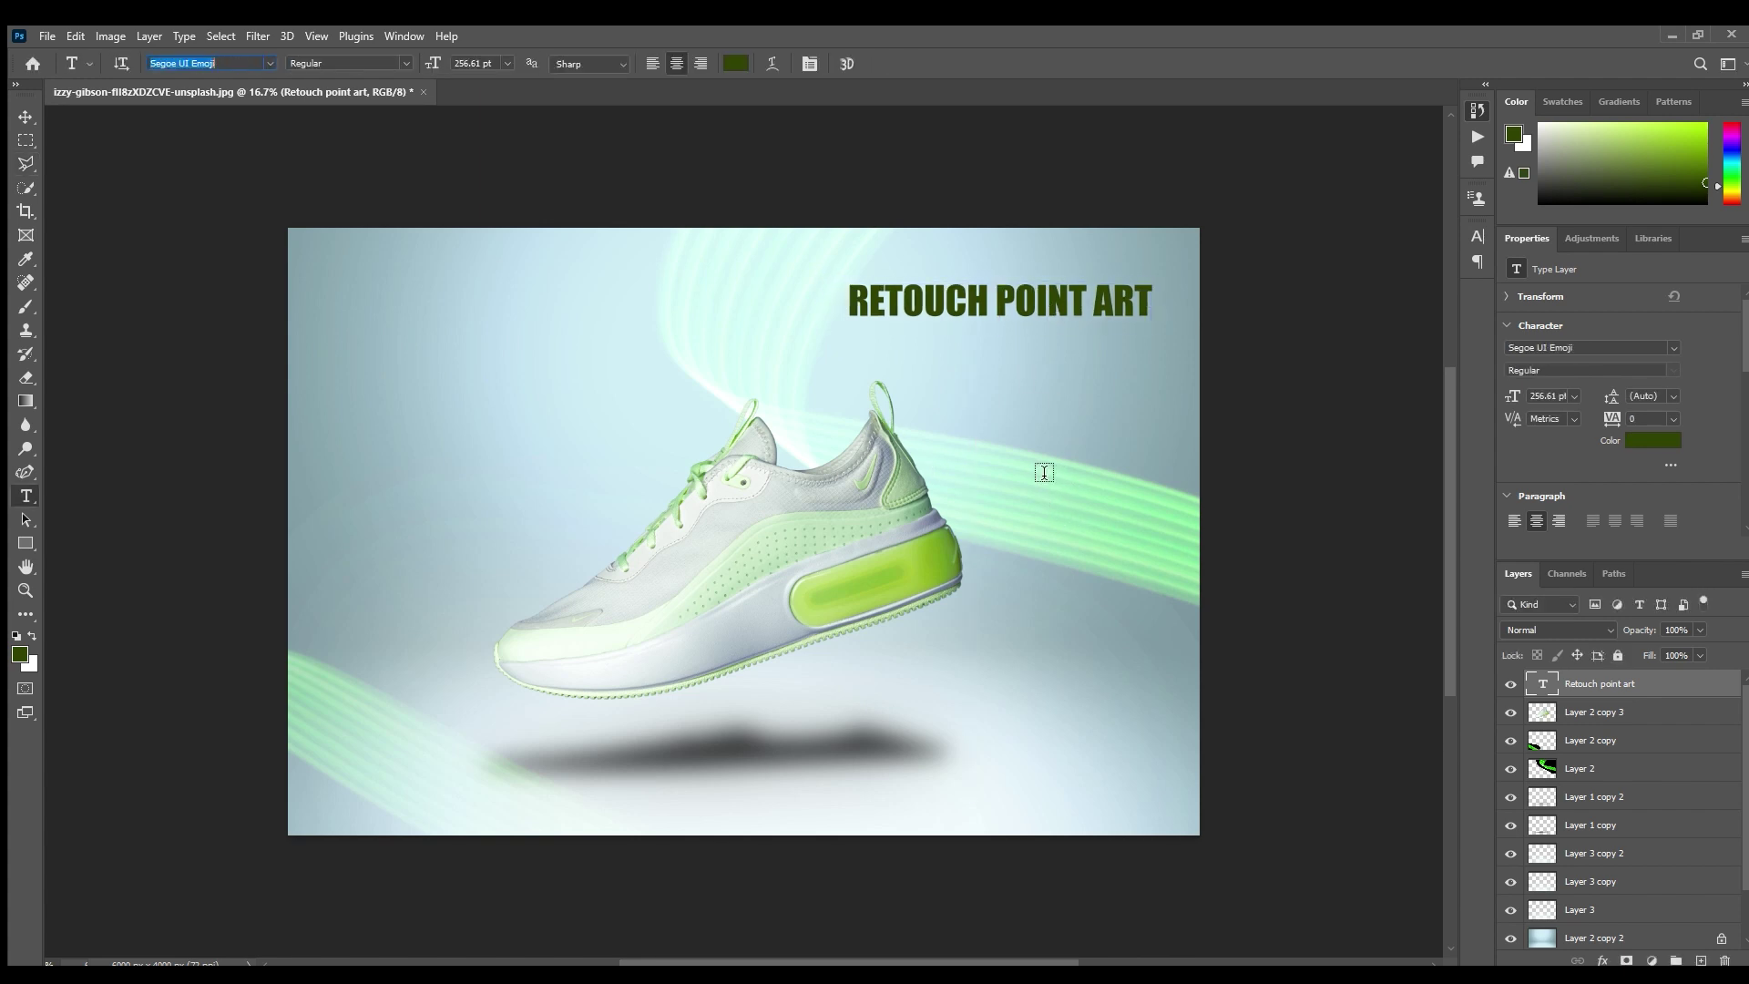
{"action": "type", "text": "Calibri"}
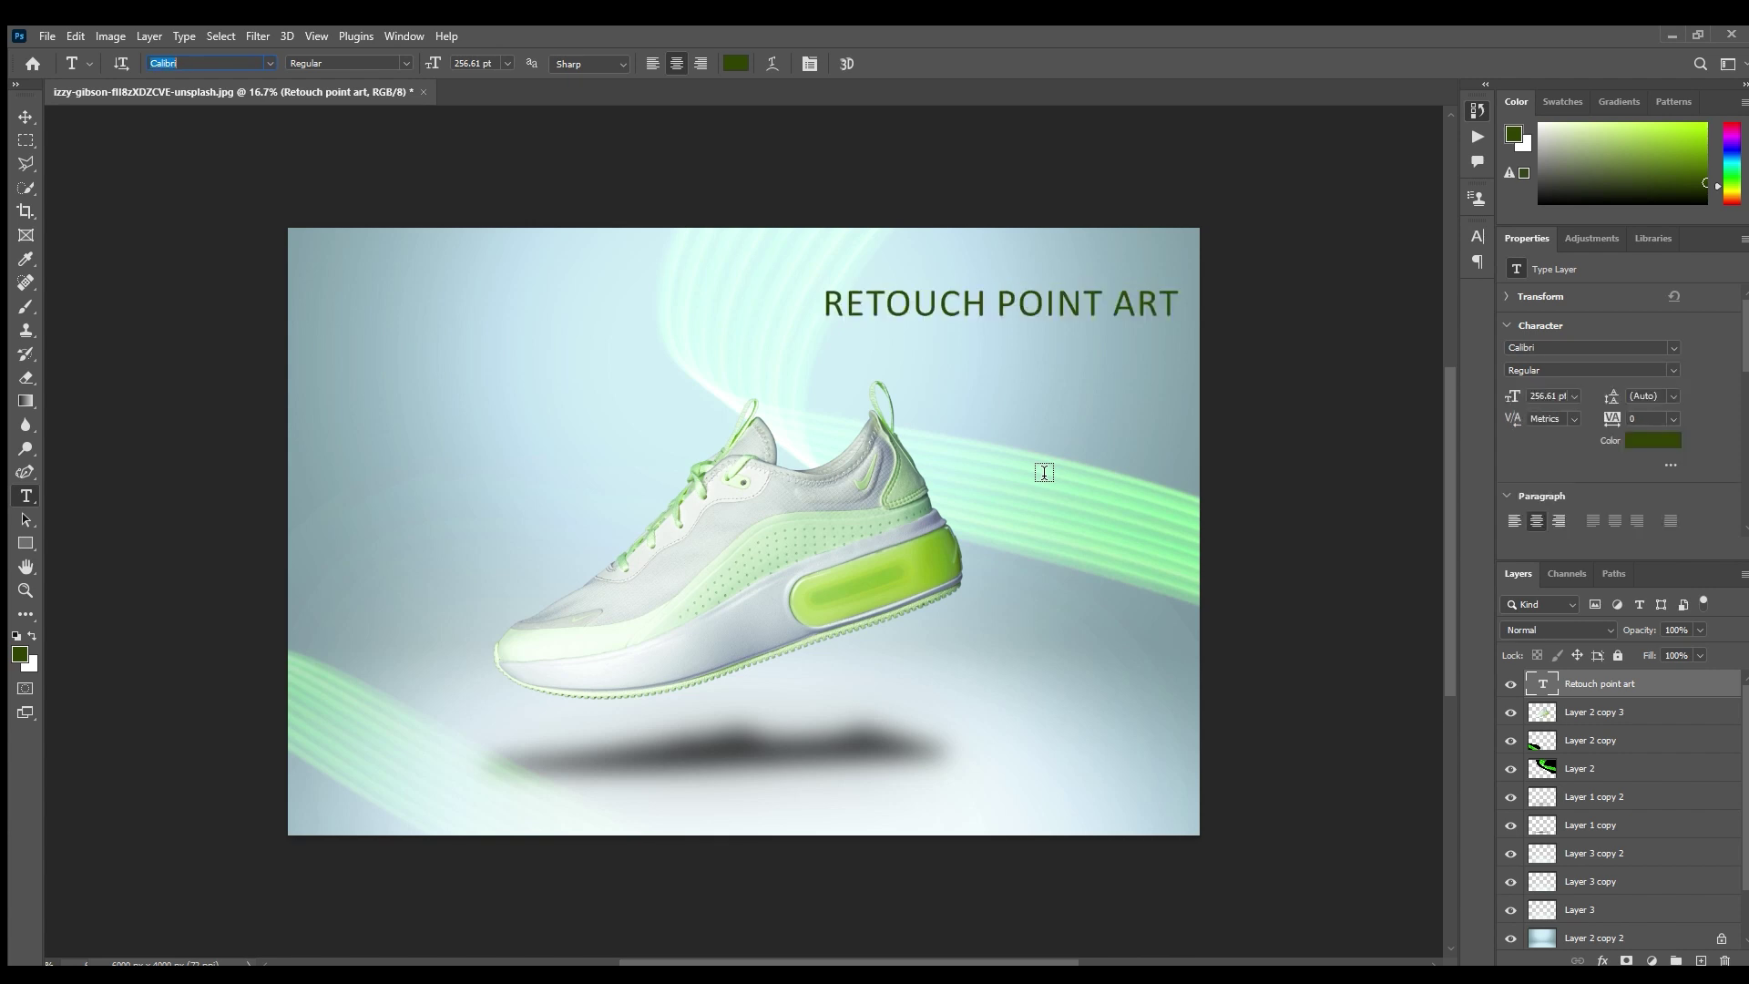
{"action": "left_click", "coordinate": [1007, 410]}
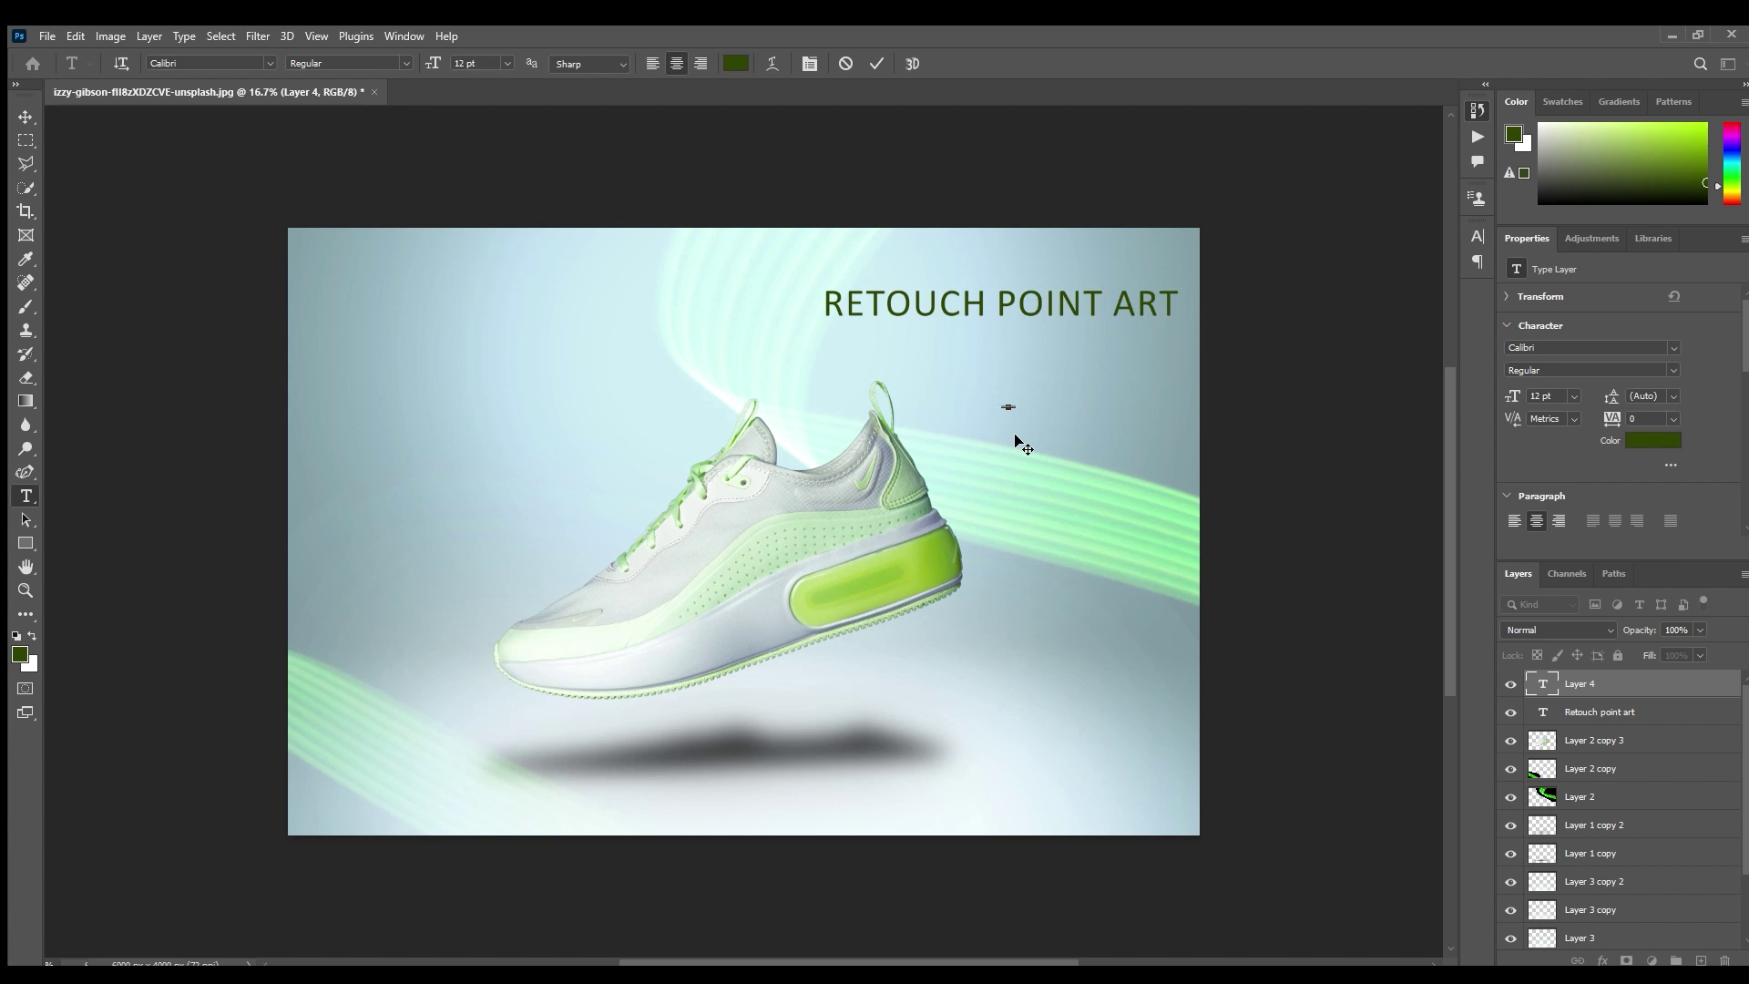
- Type the subtitle 'PRODUCT PHOTO EDITING IN PHOTOSHOP', enlarging the text along the way
{"action": "type", "text": "product photo"}
{"action": "left_click_drag", "start_coordinate": [1016, 414], "coordinate": [1103, 430]}
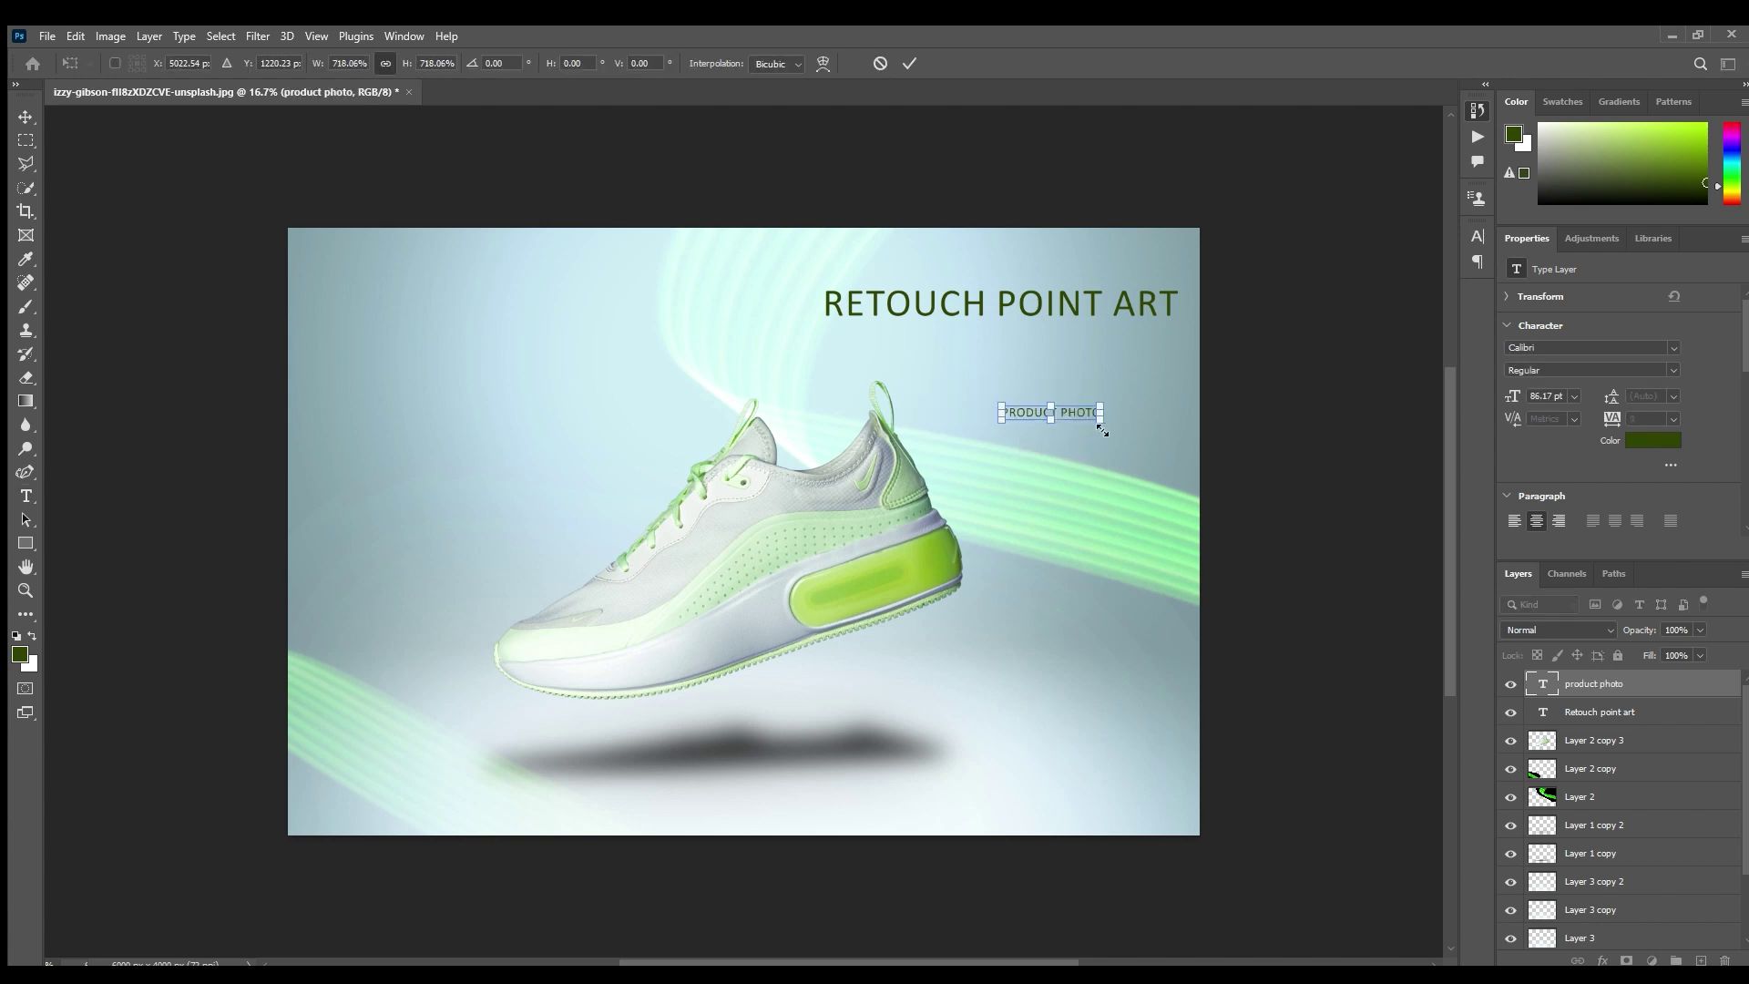
{"action": "key", "text": "Return"}
{"action": "left_click", "coordinate": [1096, 414]}
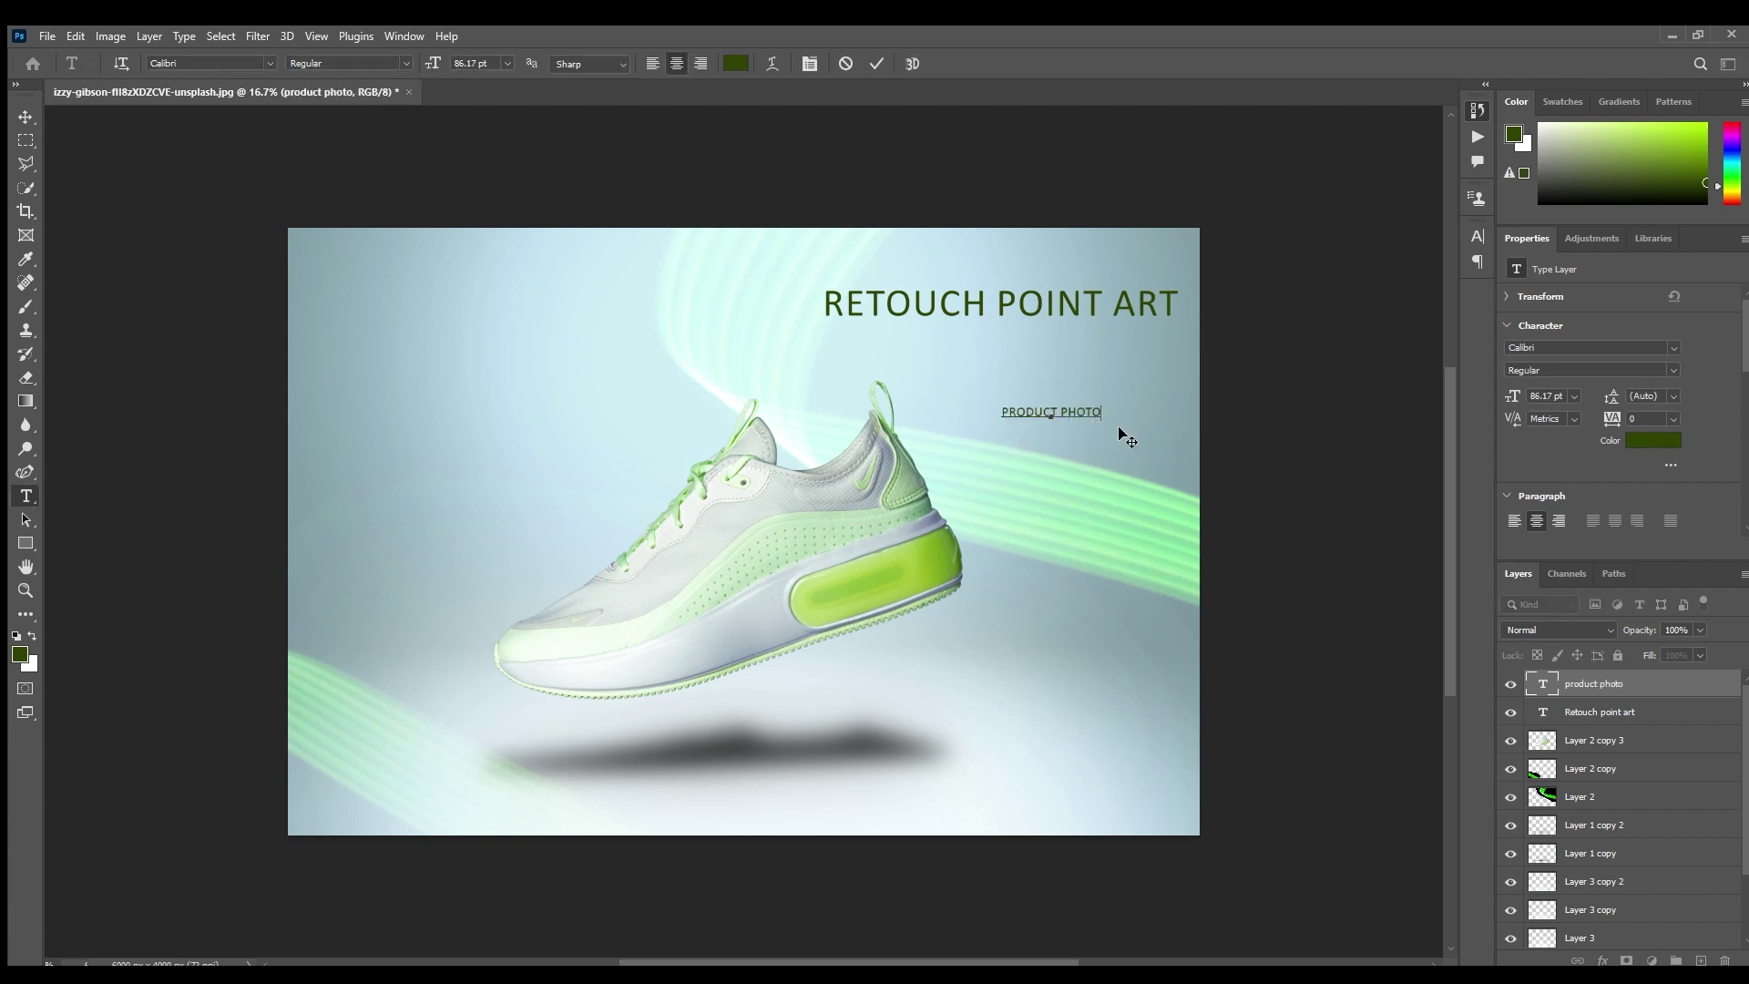
{"action": "type", "text": "EDITING "}
{"action": "type", "text": "IN PHOTOSHOP"}
{"action": "key", "text": "ctrl+Return"}
- Scale the subtitle up and place it just under RETOUCH POINT ART
{"action": "key", "text": "ctrl+t"}
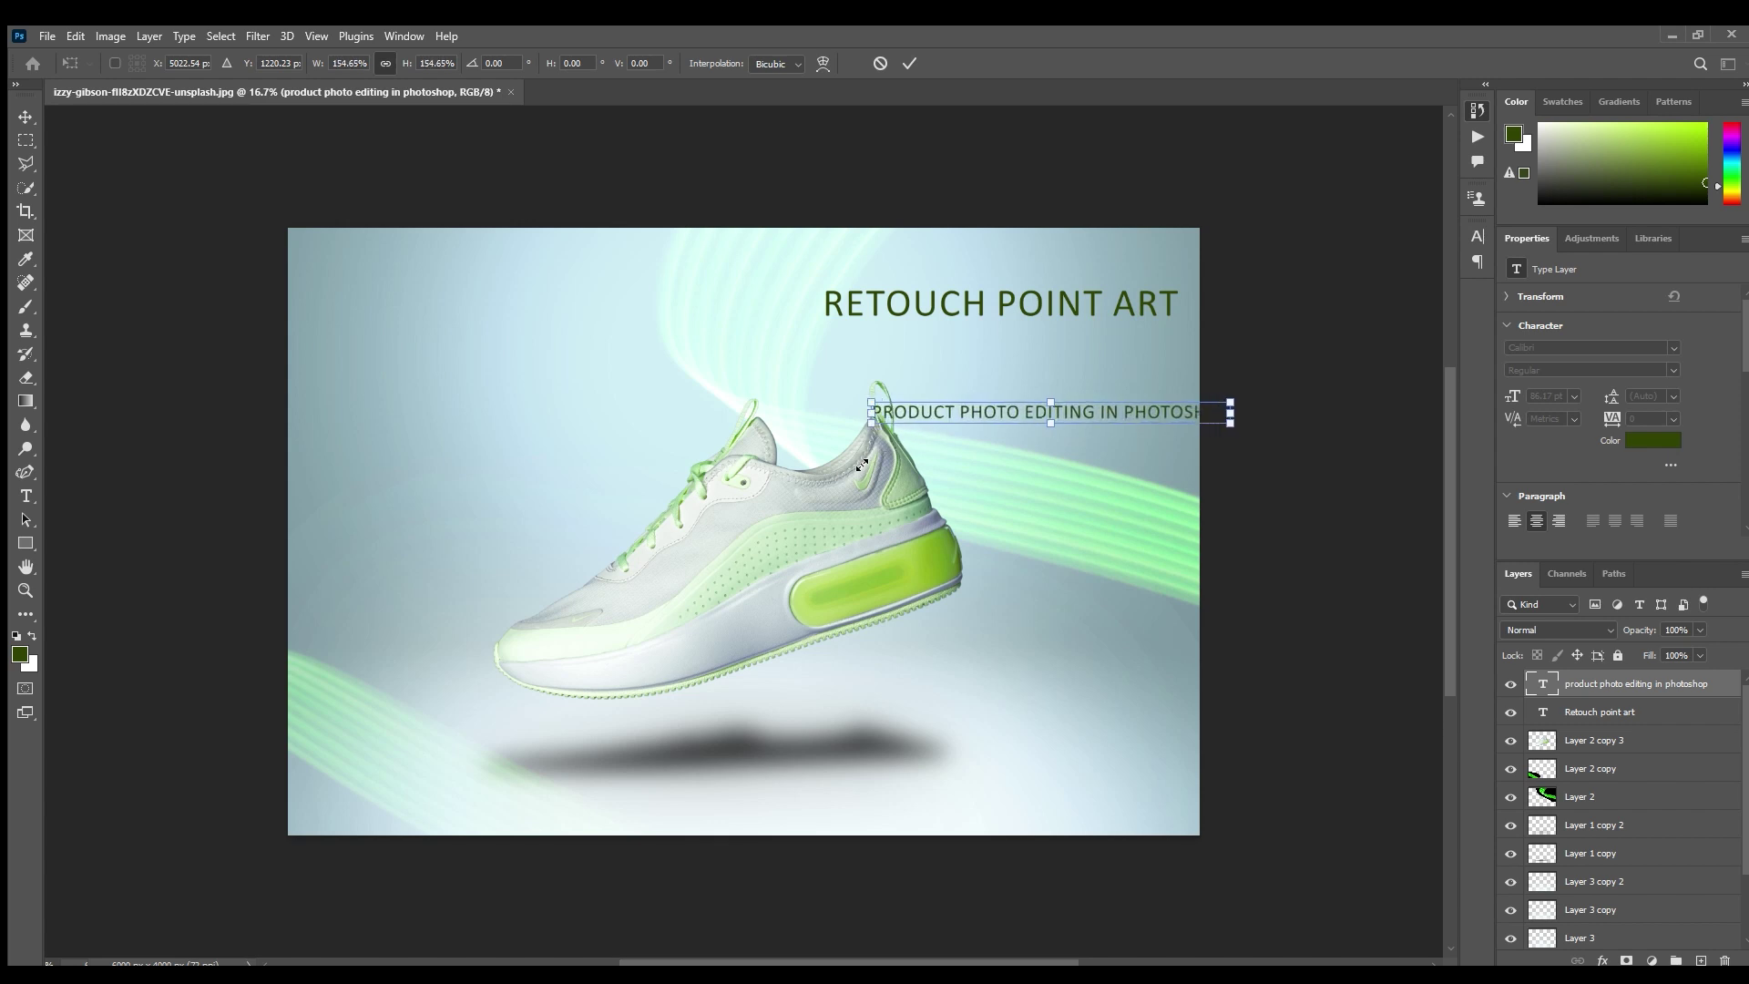
{"action": "left_click_drag", "start_coordinate": [914, 438], "coordinate": [861, 430]}
{"action": "key", "text": "Return"}
{"action": "key", "text": "ctrl+t"}
{"action": "mouse_move", "coordinate": [1009, 406]}
{"action": "left_mouse_down"}
{"action": "mouse_move", "coordinate": [973, 332]}
{"action": "mouse_move", "coordinate": [958, 344]}
{"action": "left_mouse_up"}
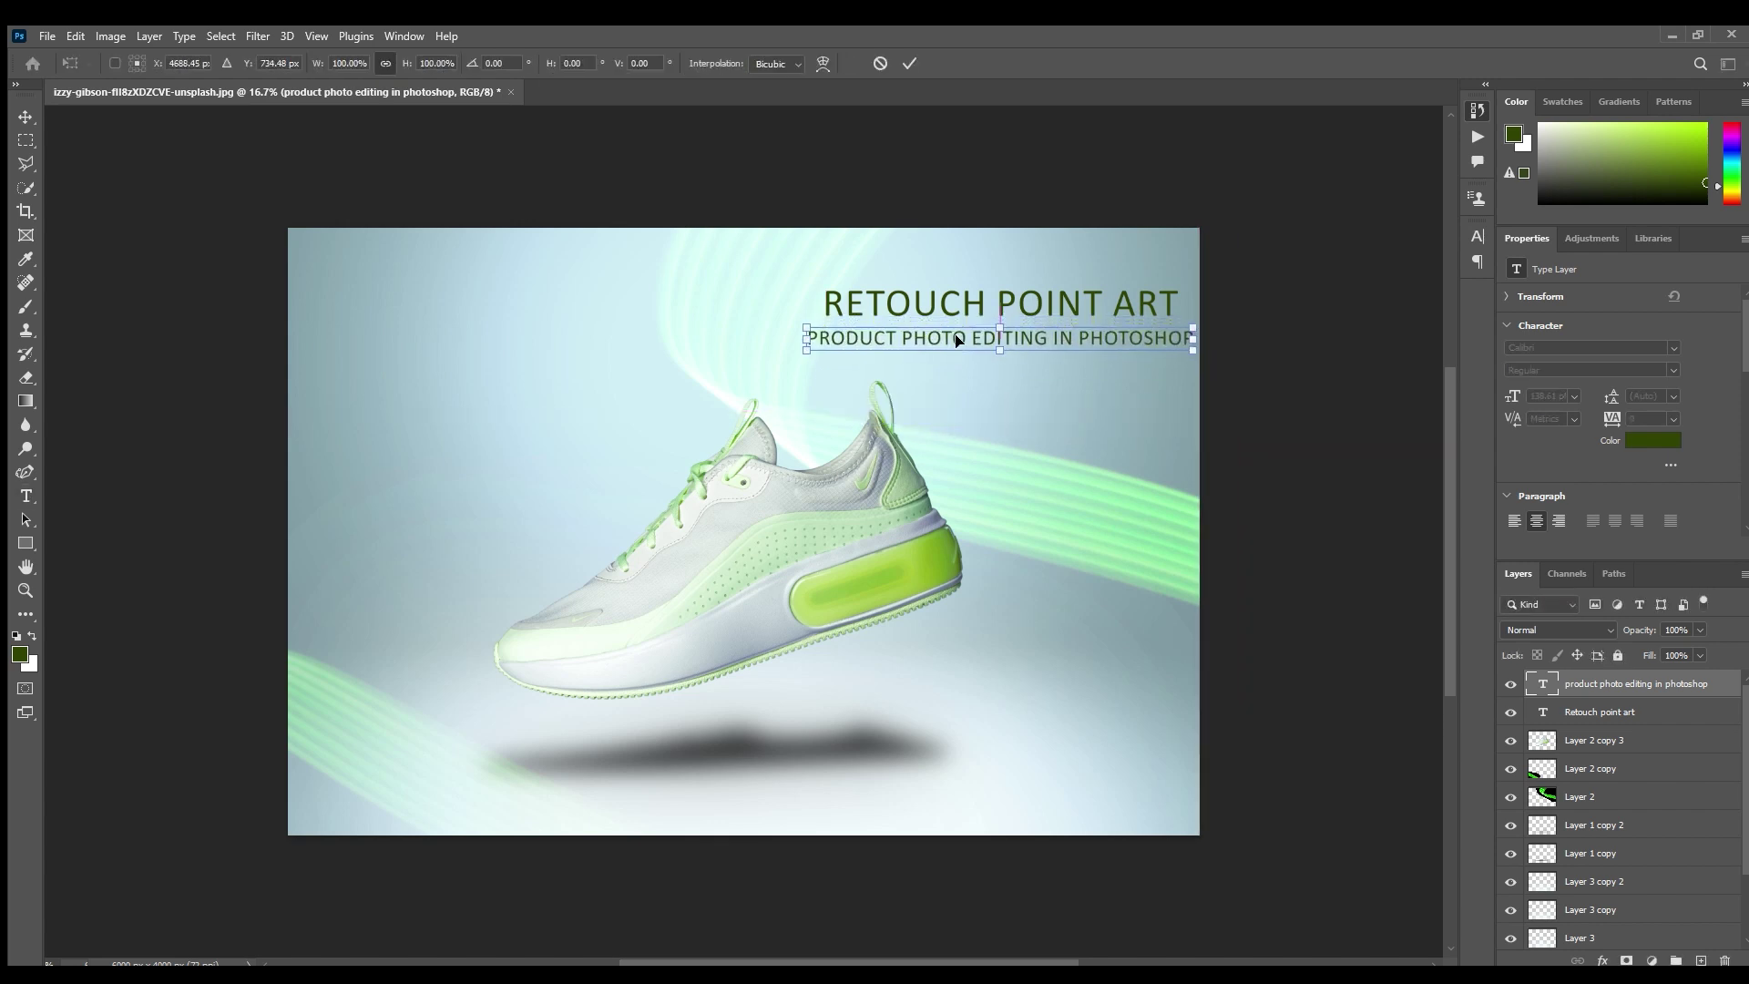
{"action": "key", "text": "Return"}
- Select both title and subtitle layers and shift them together slightly down-left
{"action": "key", "text": "t"}
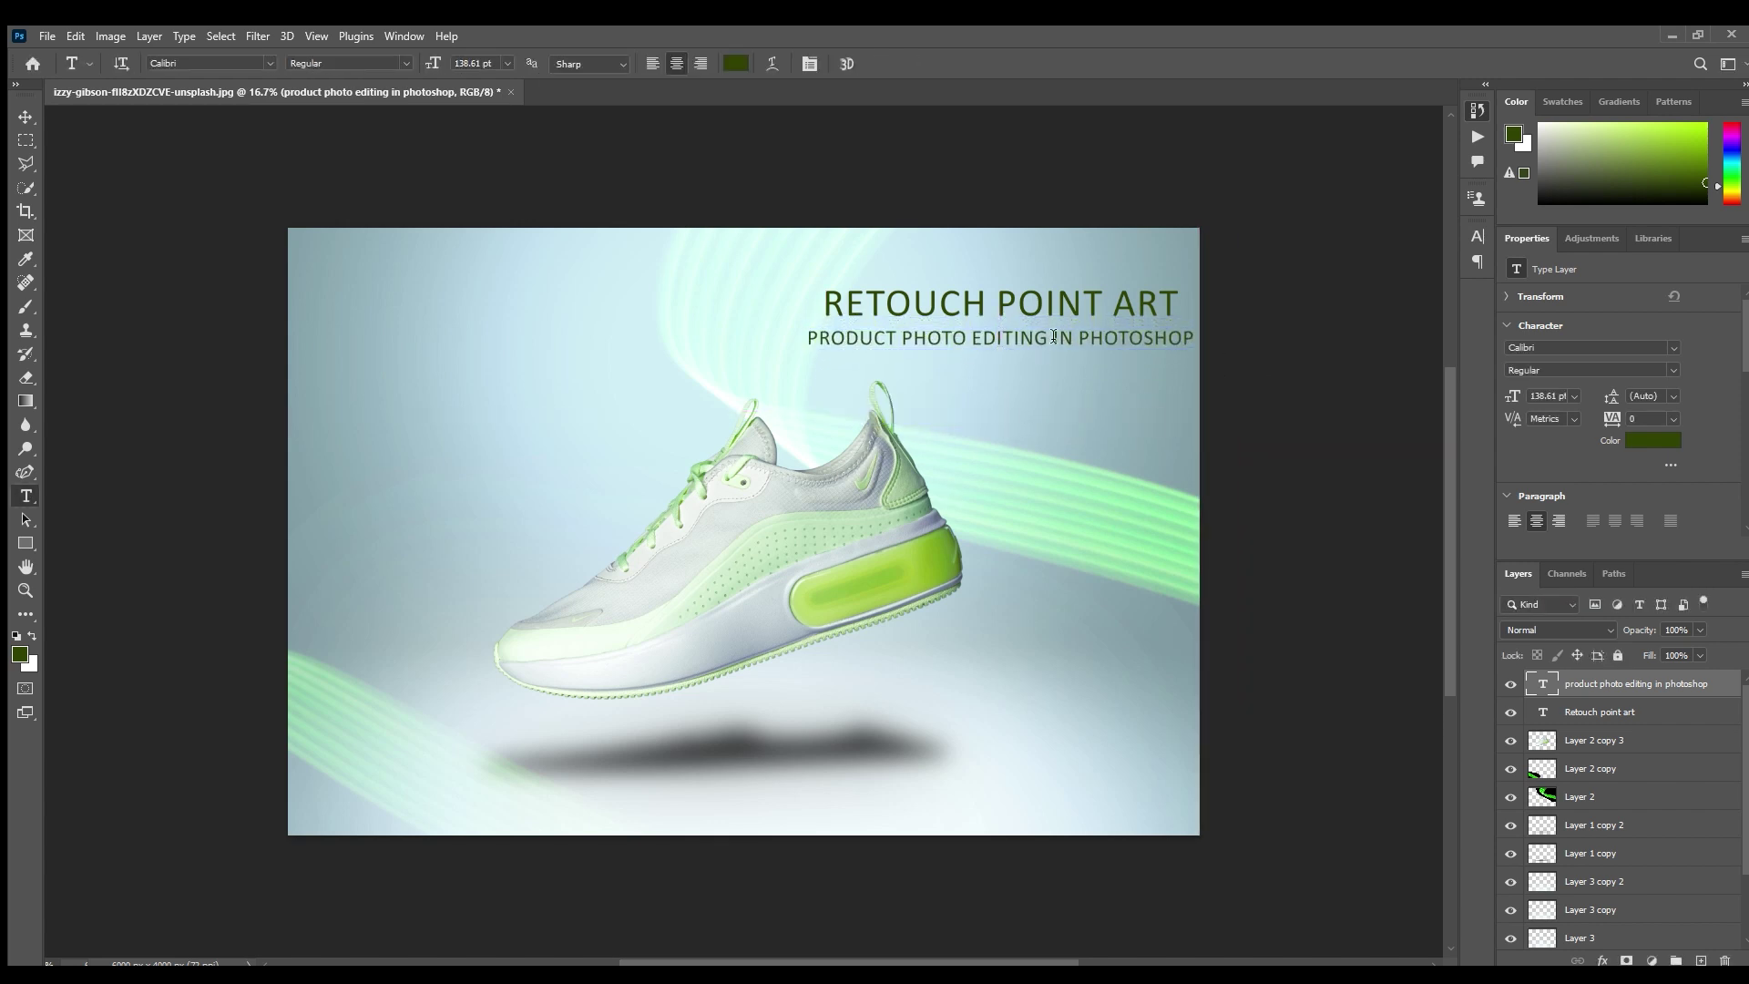
{"action": "left_click", "coordinate": [1061, 311]}
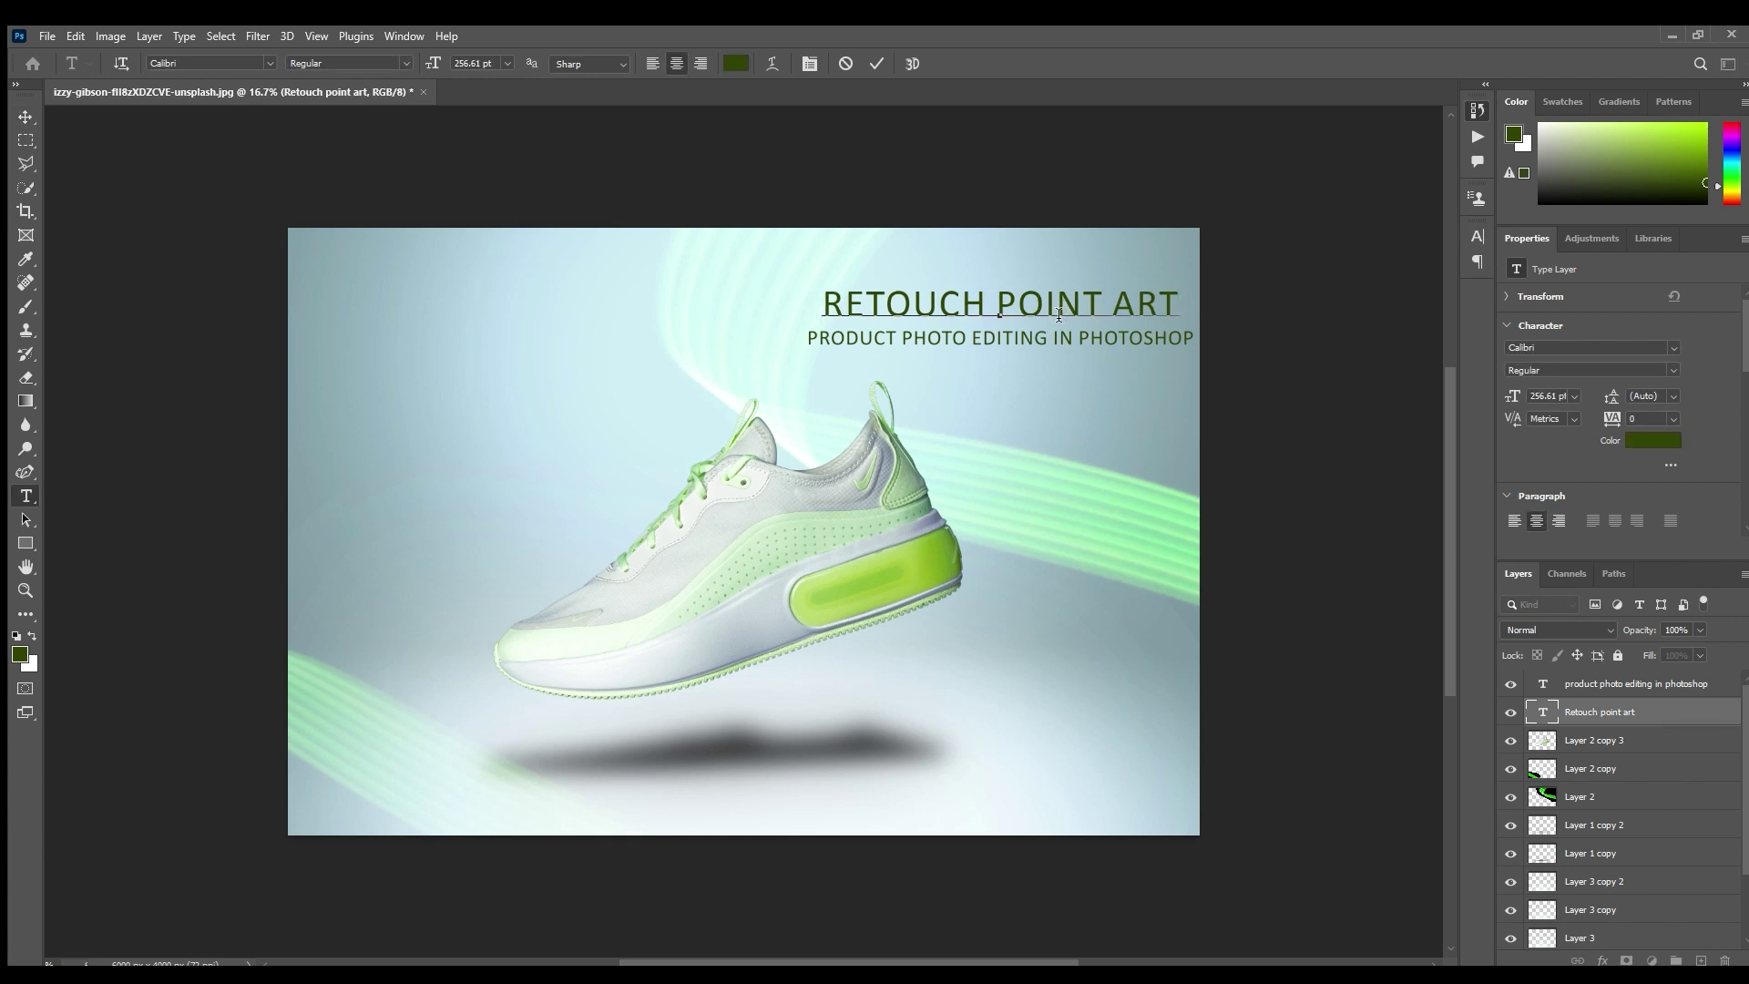
{"action": "key", "text": "ctrl+Return"}
{"action": "key", "text": "v"}
{"action": "left_click", "coordinate": [1620, 685], "text": "ctrl"}
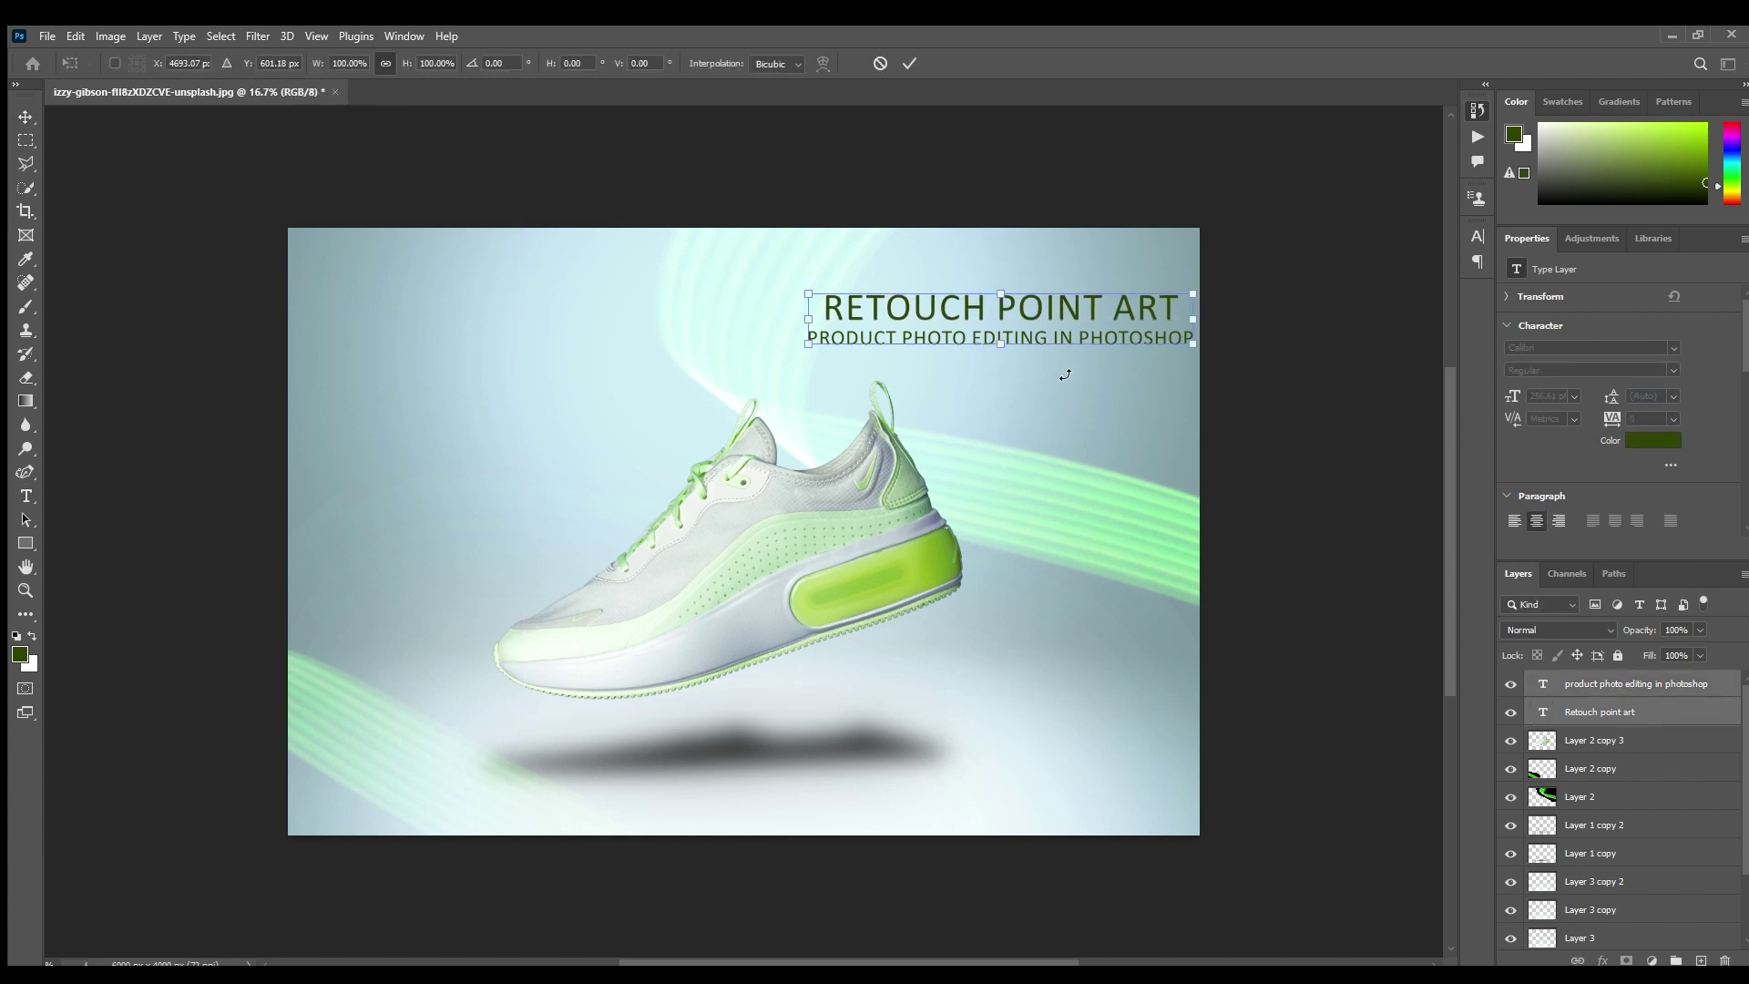
{"action": "left_click_drag", "start_coordinate": [809, 347], "coordinate": [781, 357]}
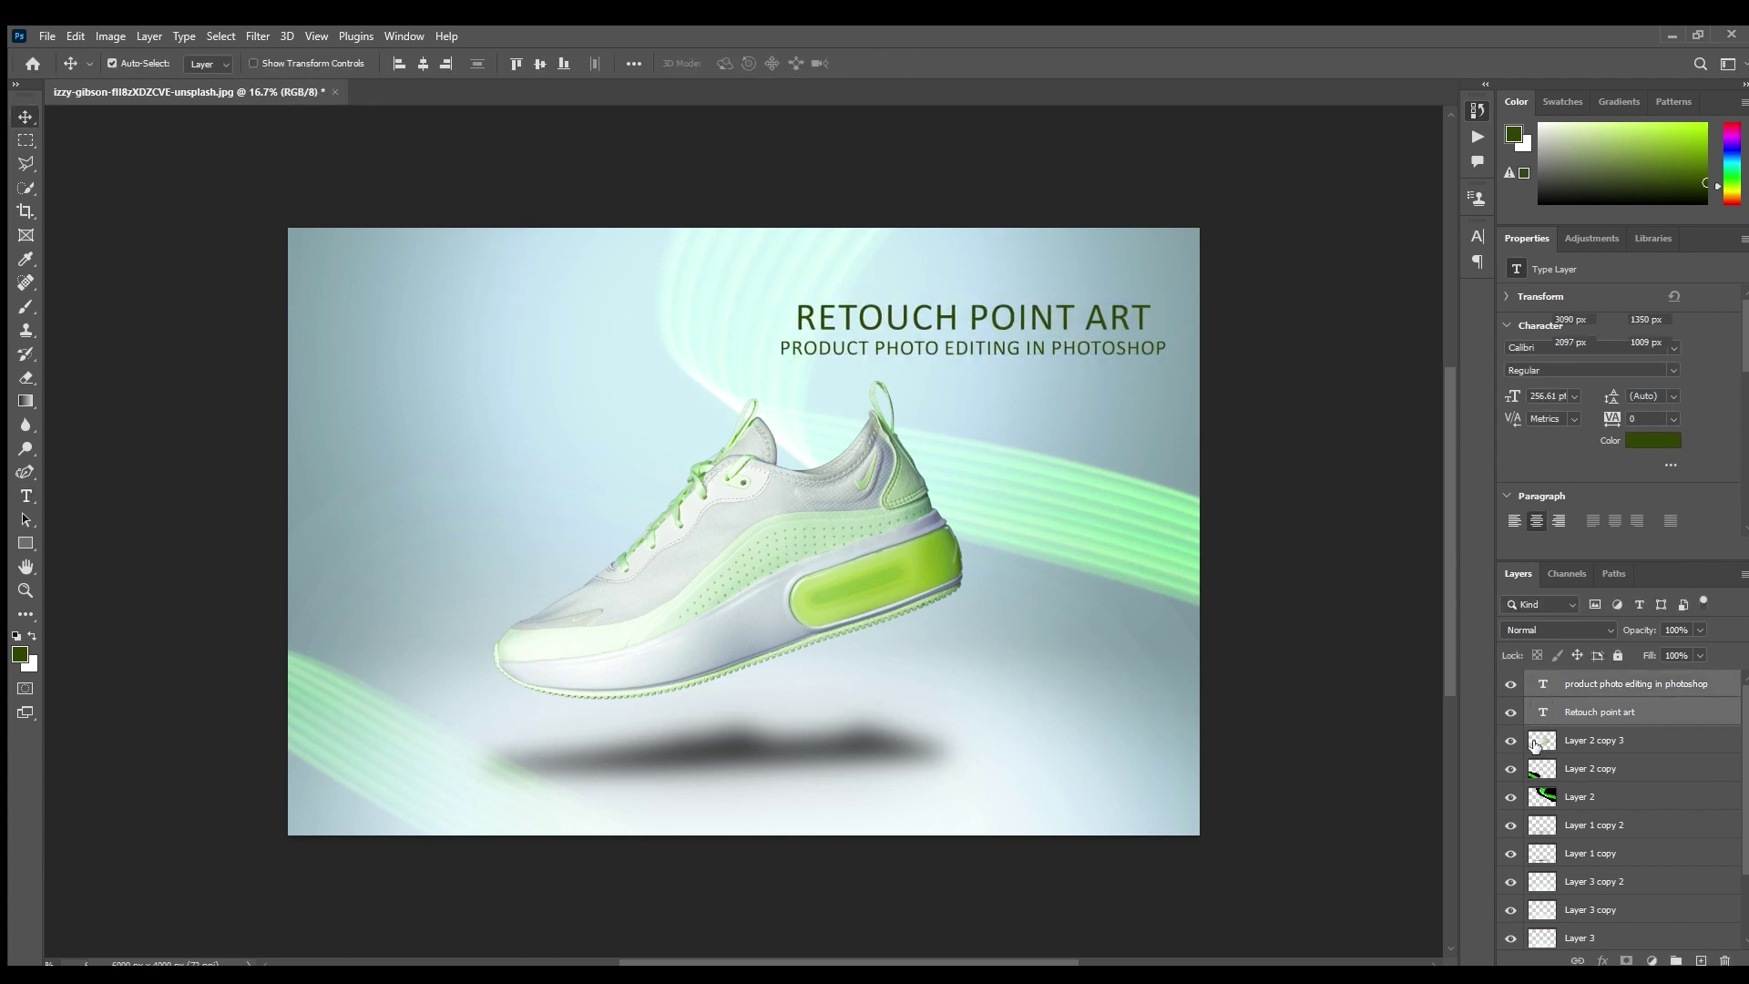
- Select the Layer 2 copy 3 layer and cycle through the Eyedropper, Move and Type tools
{"action": "left_click", "coordinate": [1594, 739]}
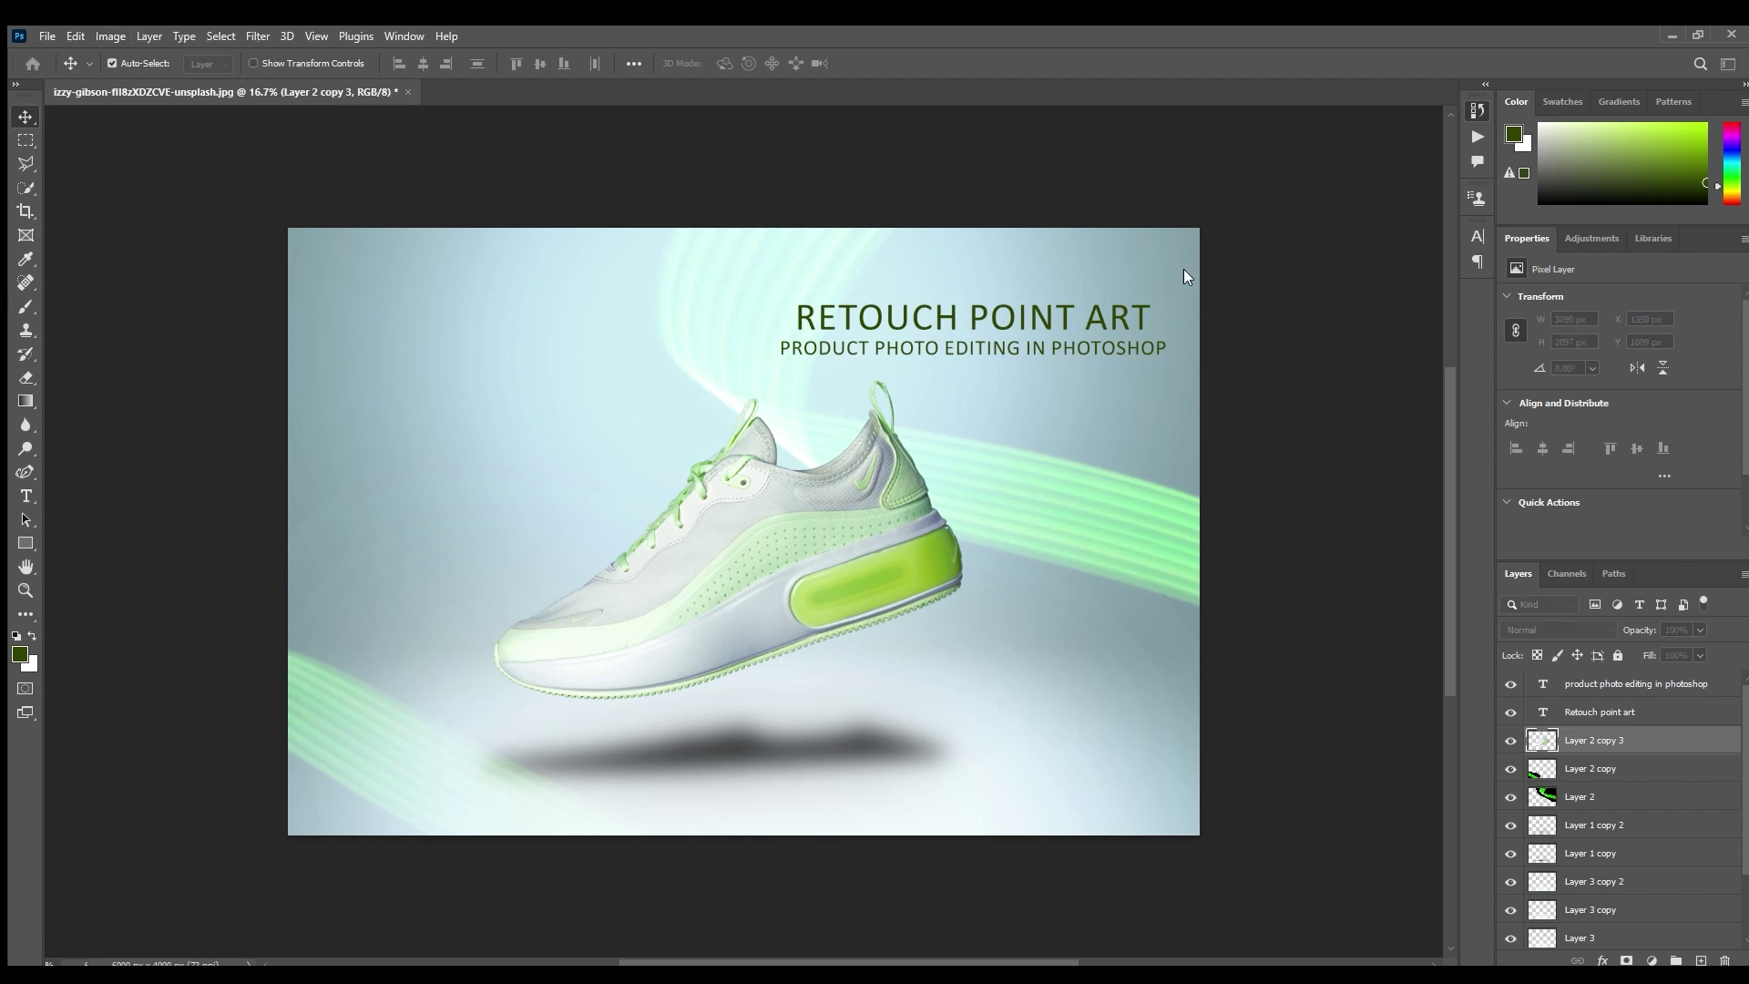
{"action": "key", "text": "i"}
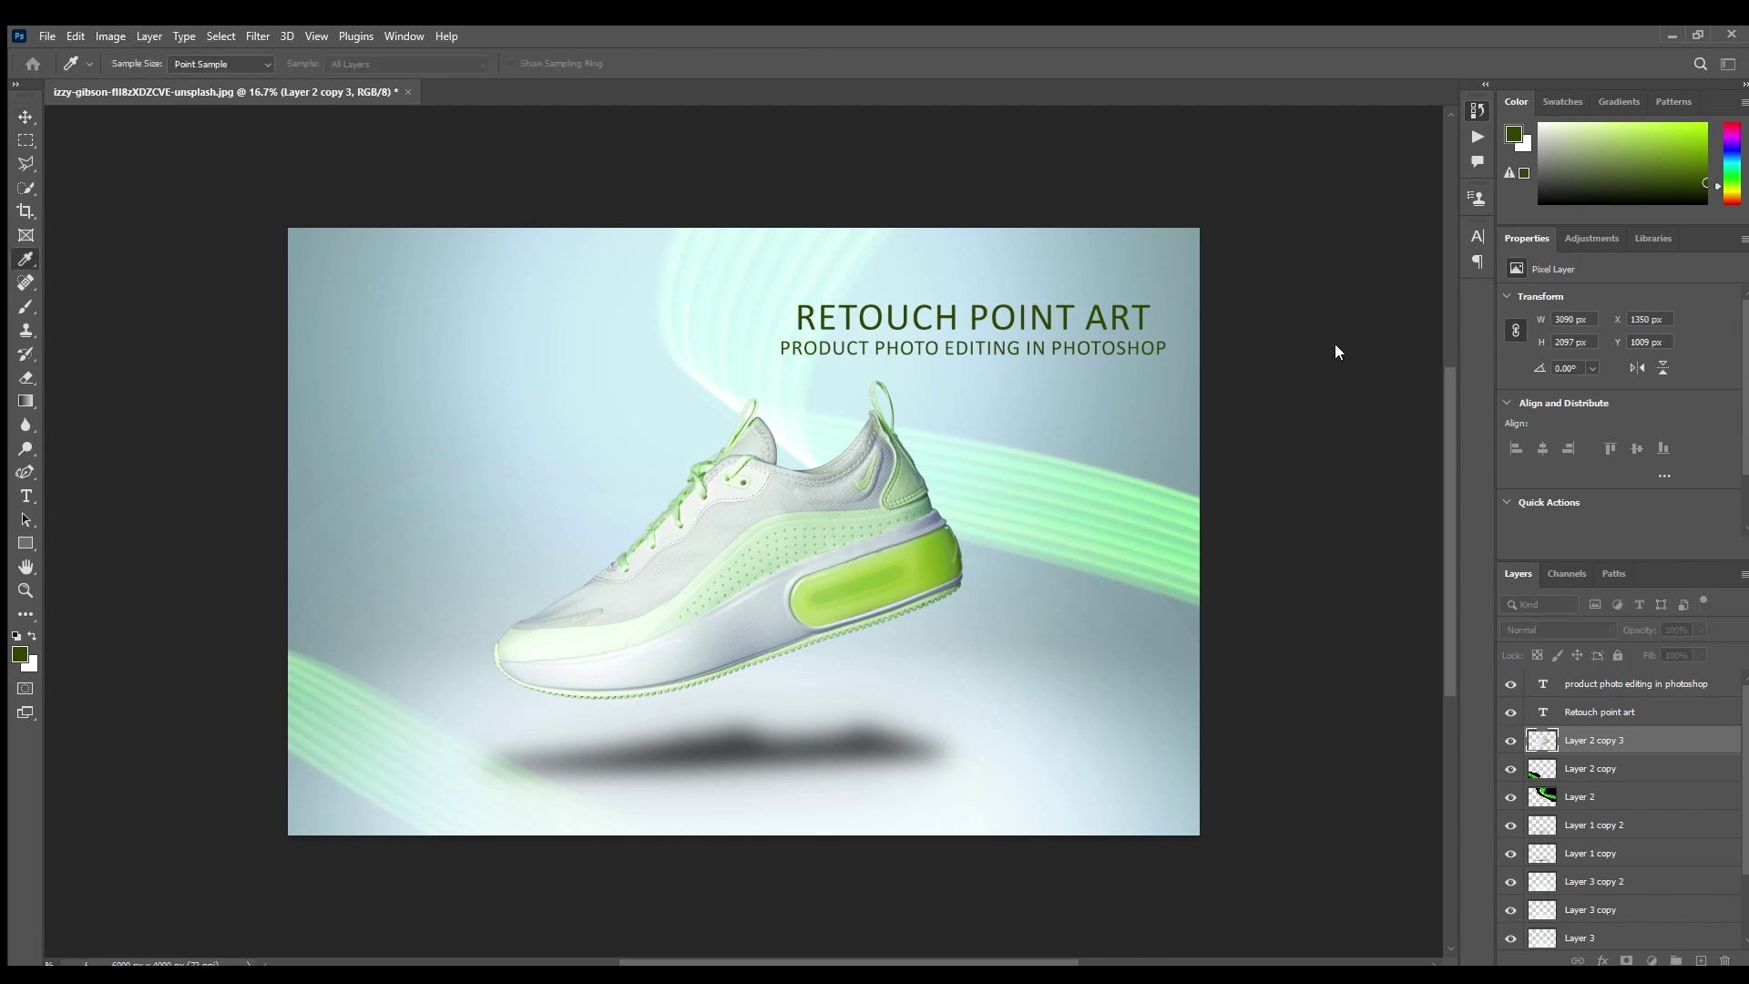
{"action": "key", "text": "v"}
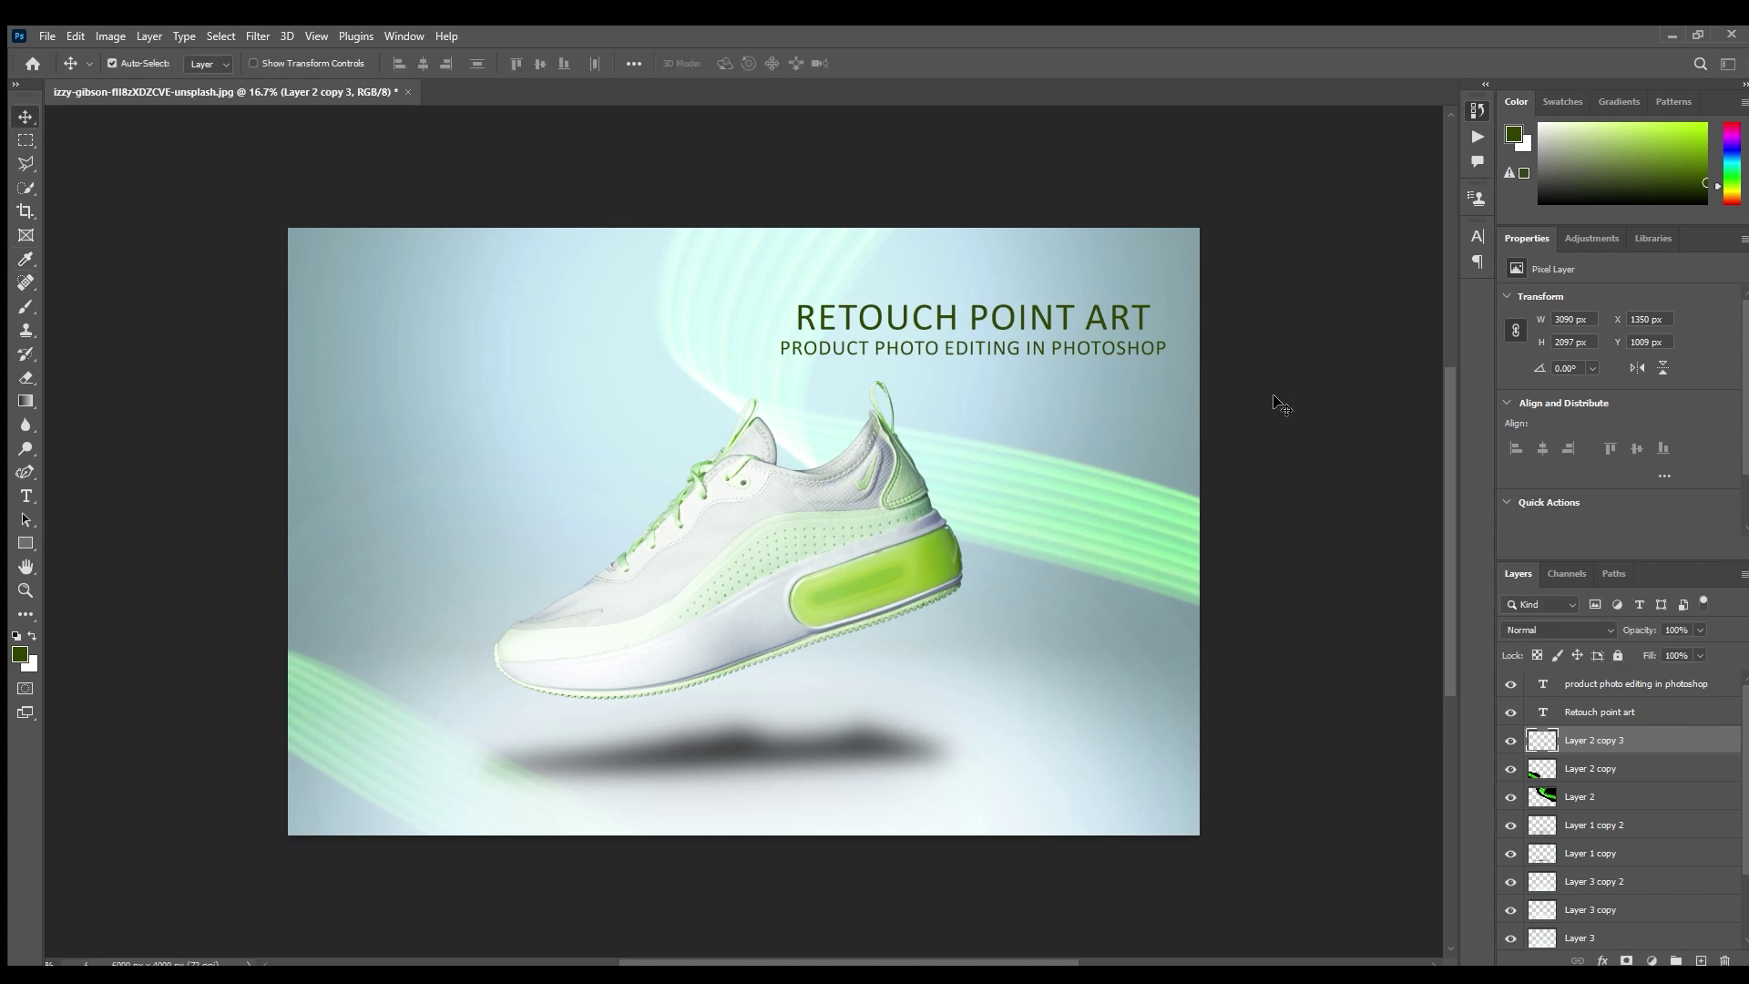
{"action": "key", "text": "t"}
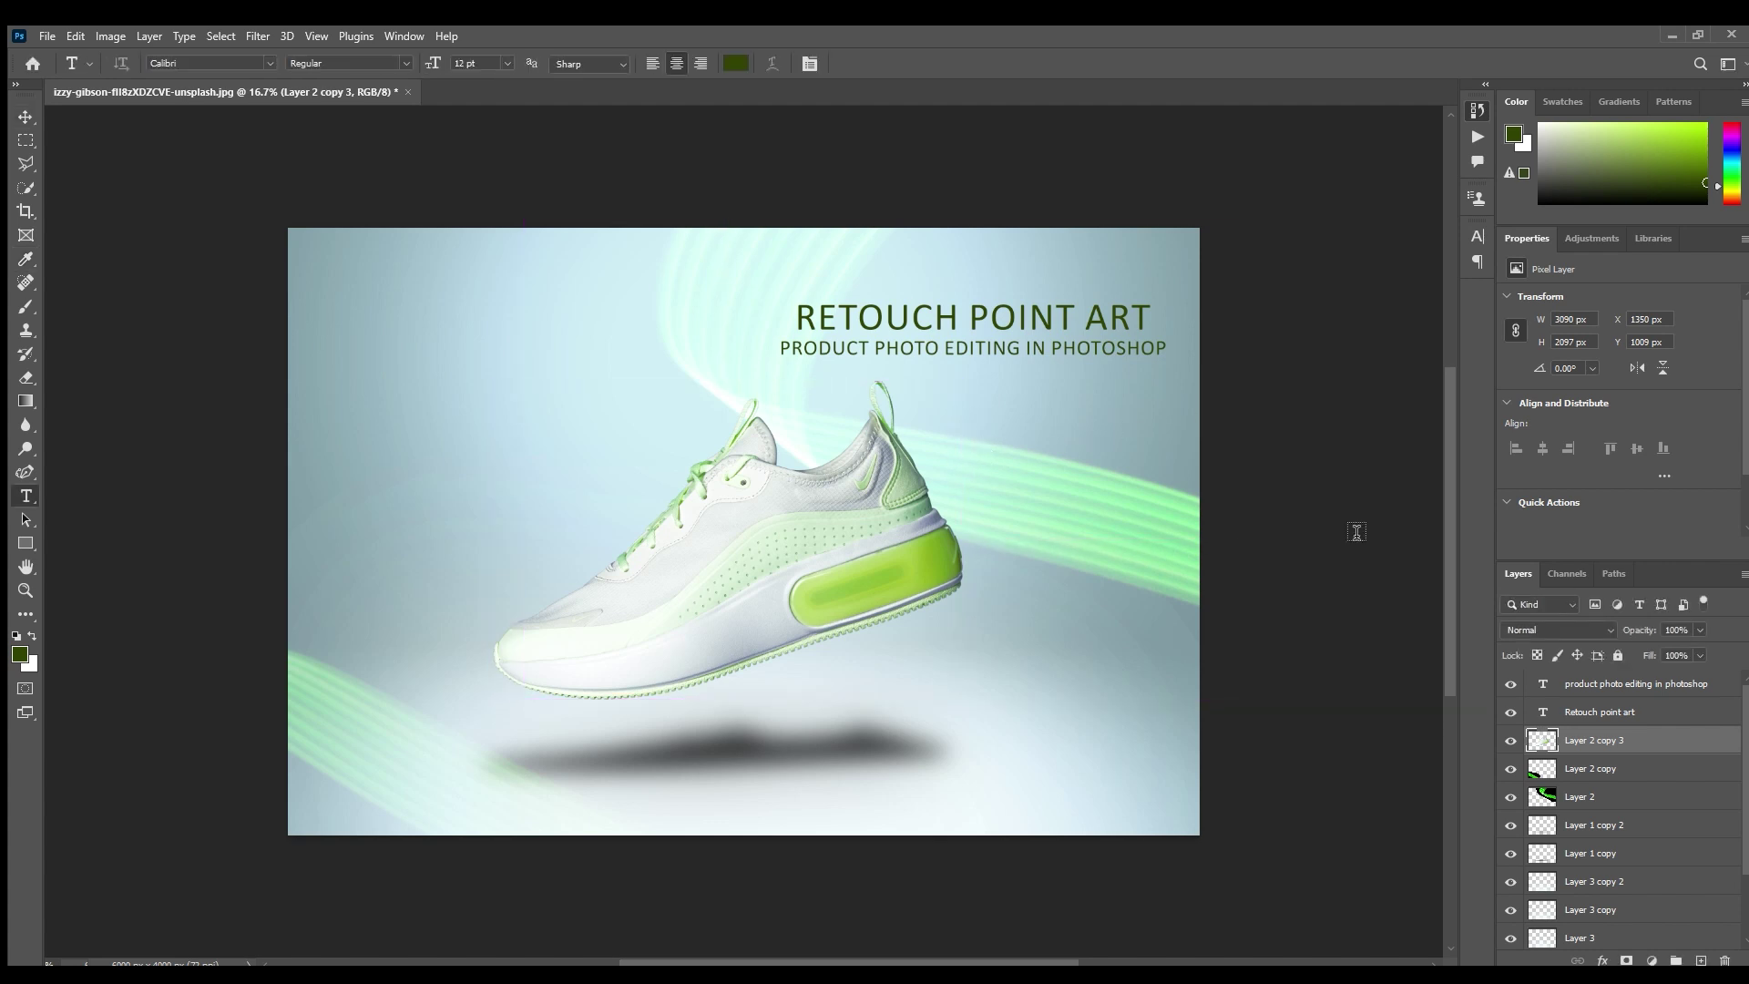
- Edit the subtitle word PHOTOSHOP, commit it, and hide the panels to preview the poster
{"action": "left_click_drag", "start_coordinate": [781, 350], "coordinate": [1072, 355]}
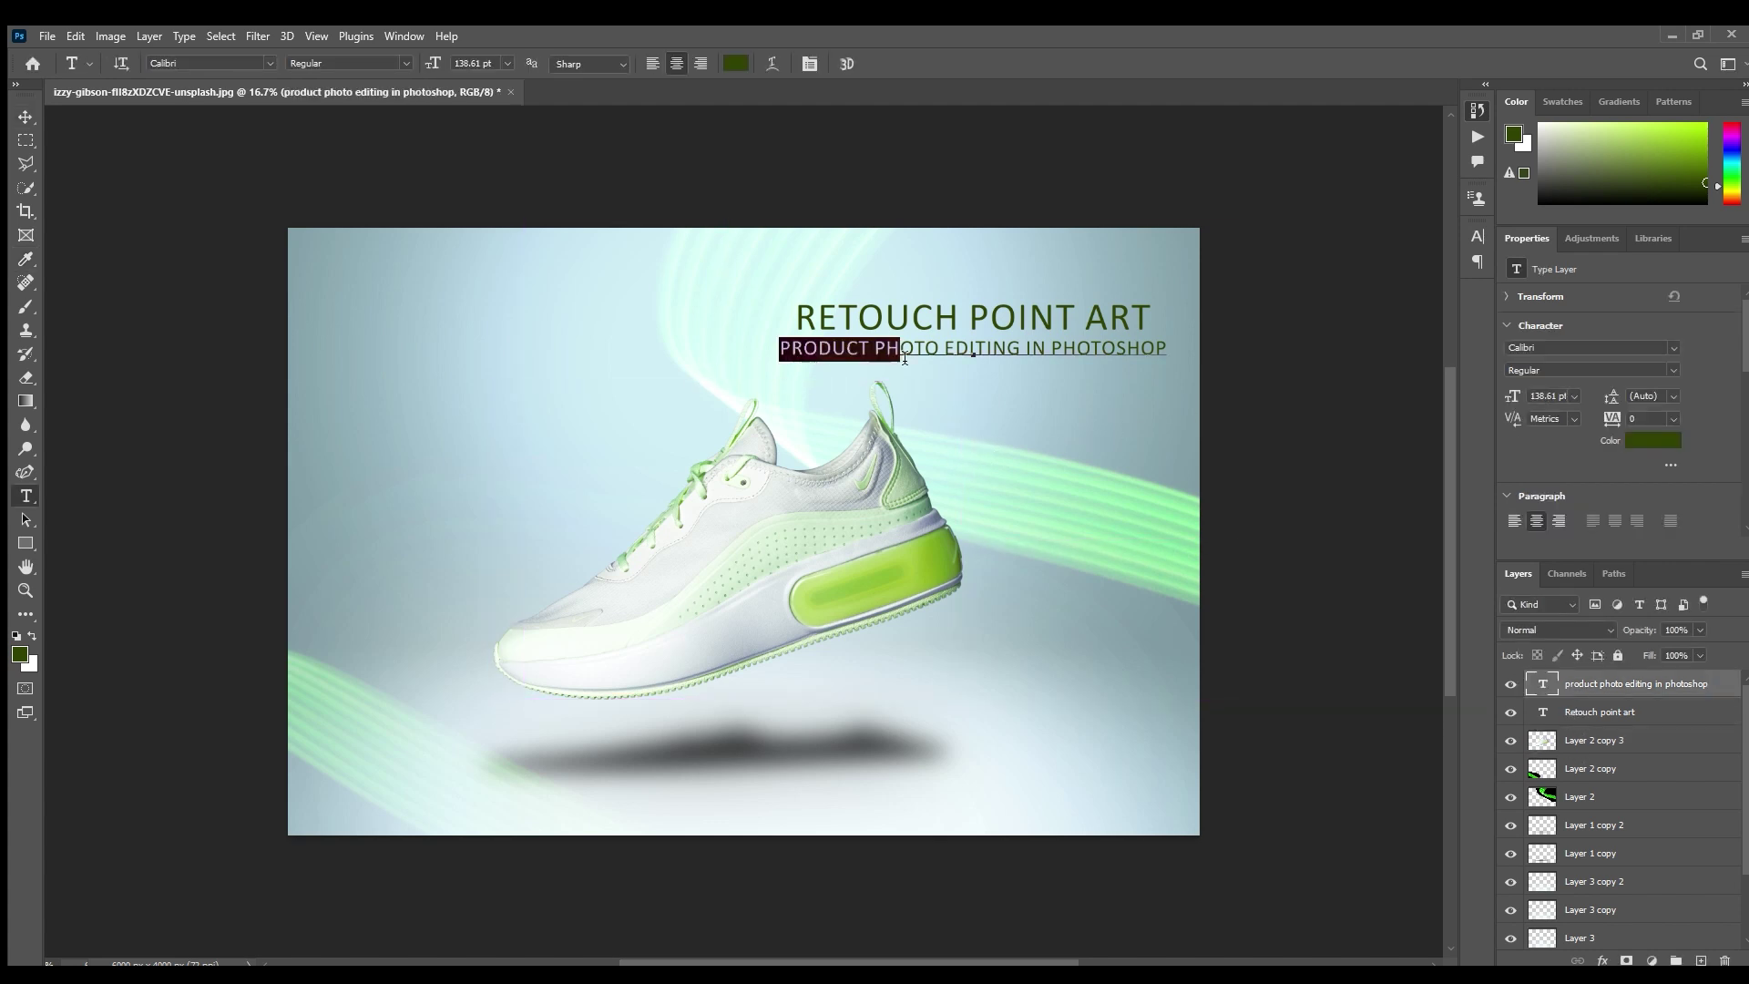
{"action": "double_click", "coordinate": [1064, 370]}
{"action": "key", "text": "Right"}
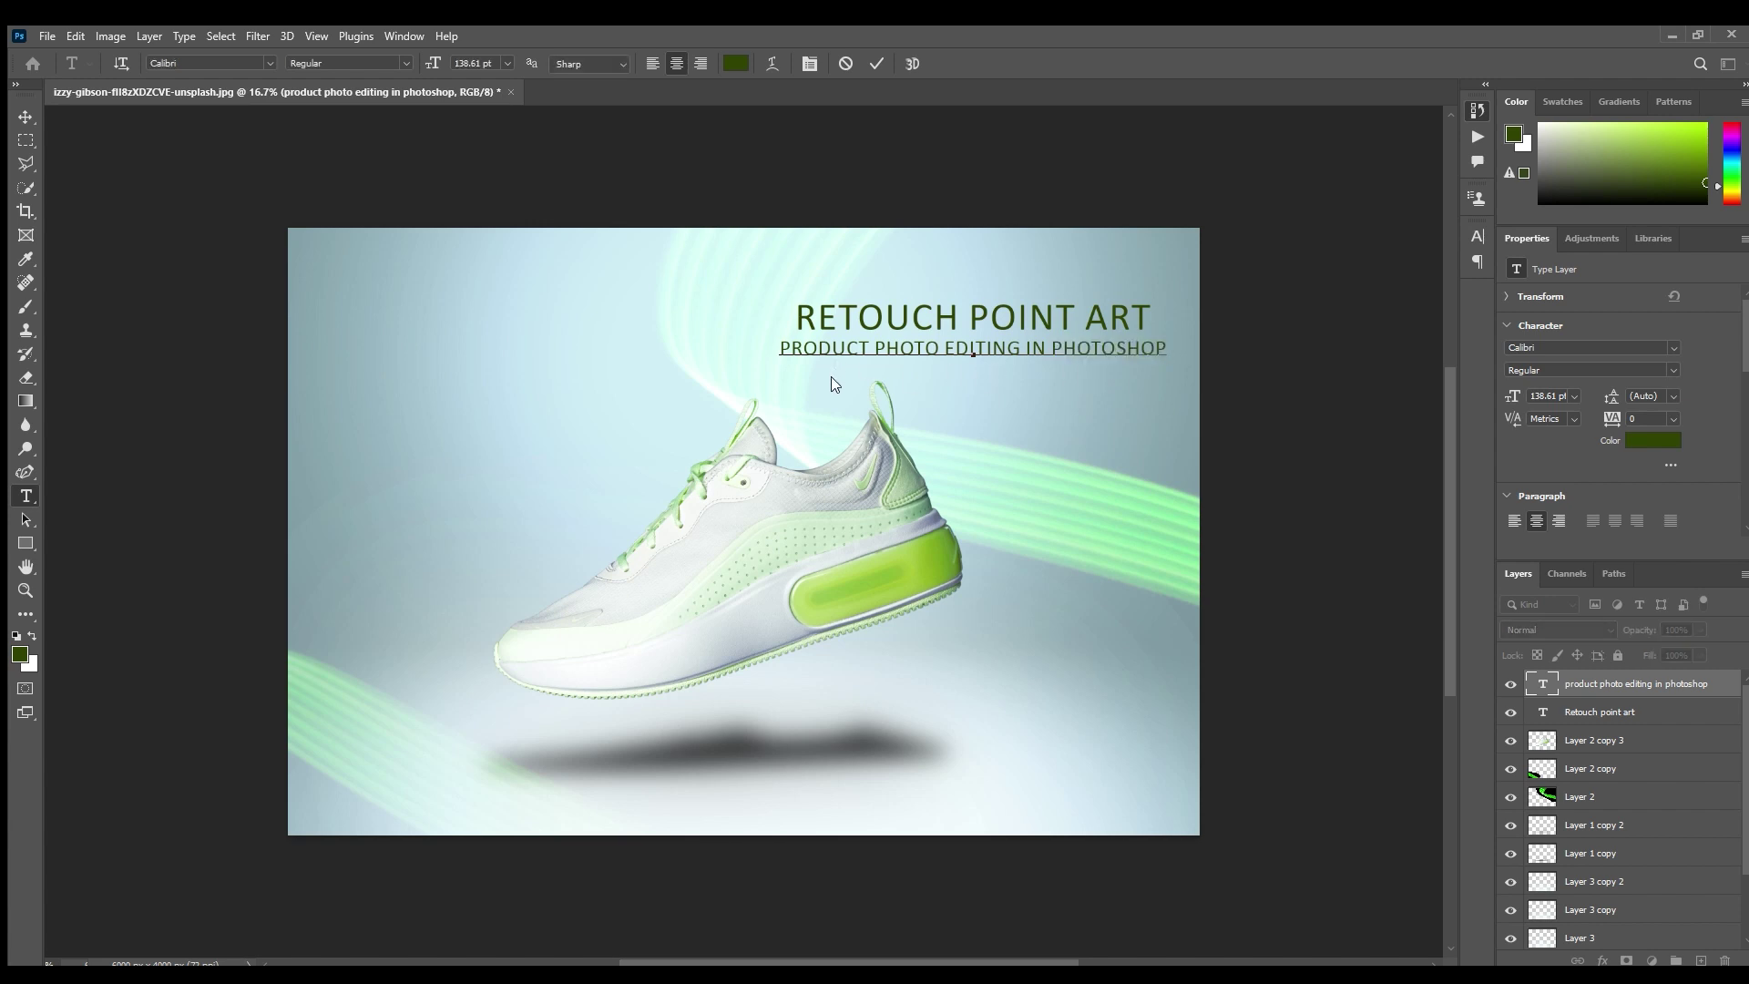
{"action": "key", "text": "ctrl+Return"}
{"action": "key", "text": "Tab"}
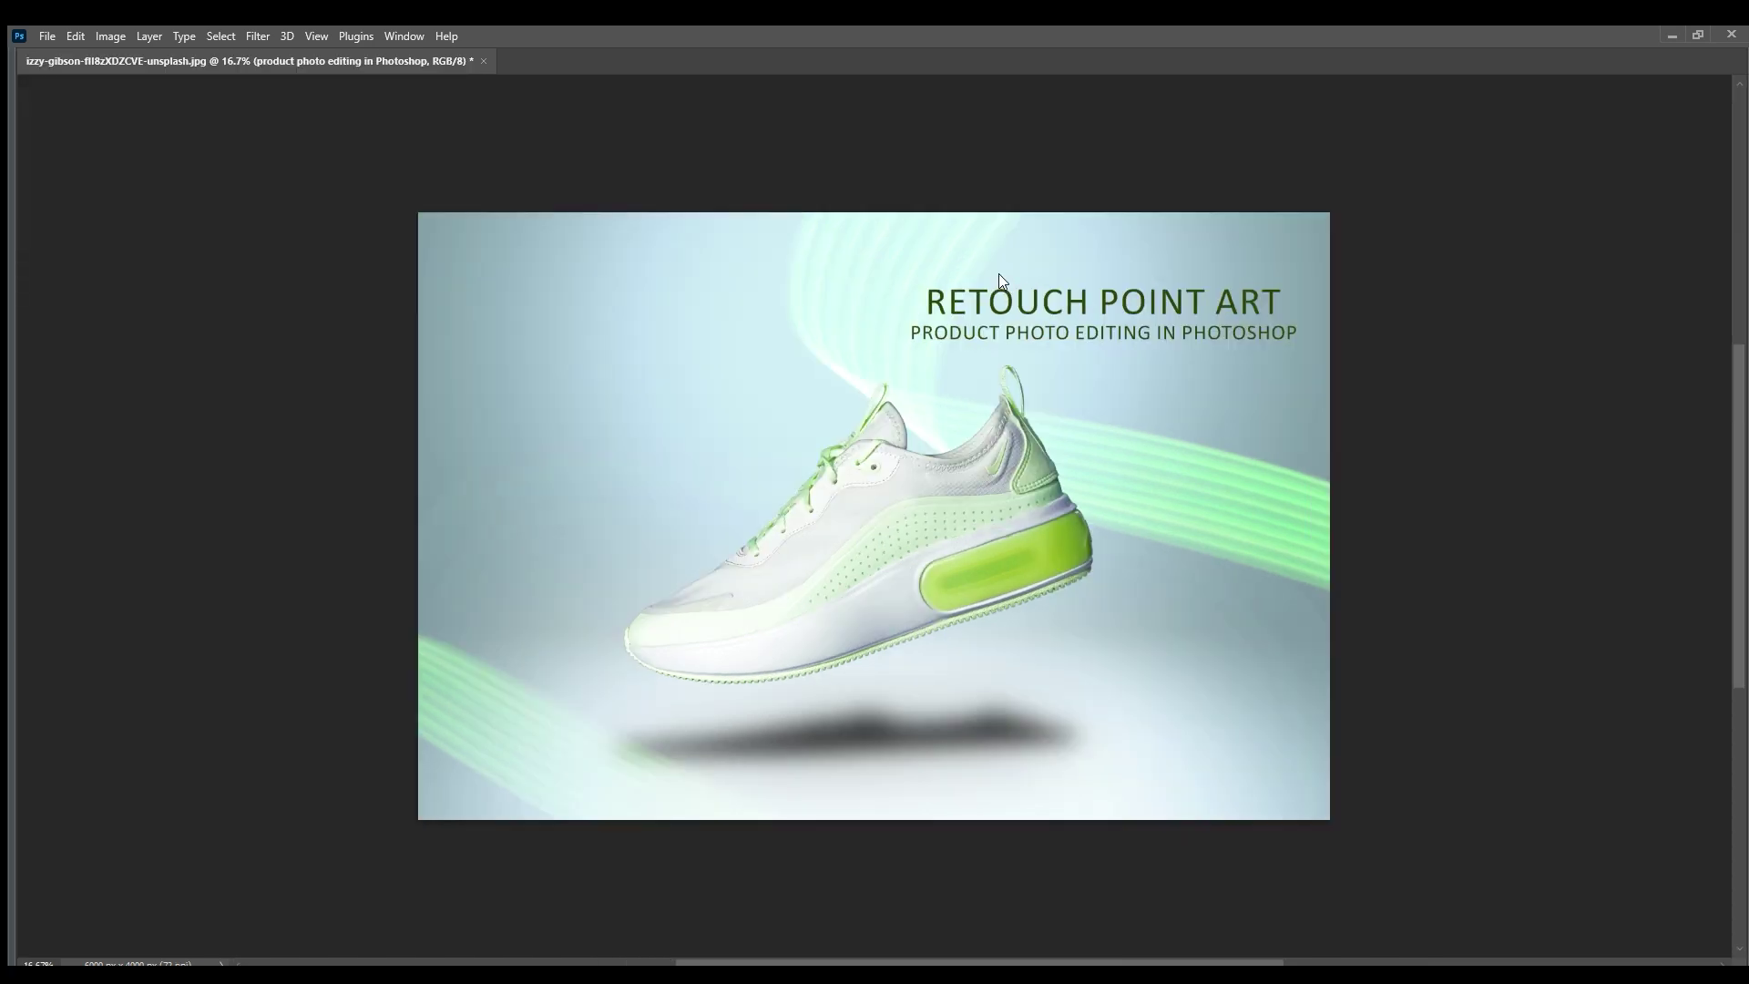